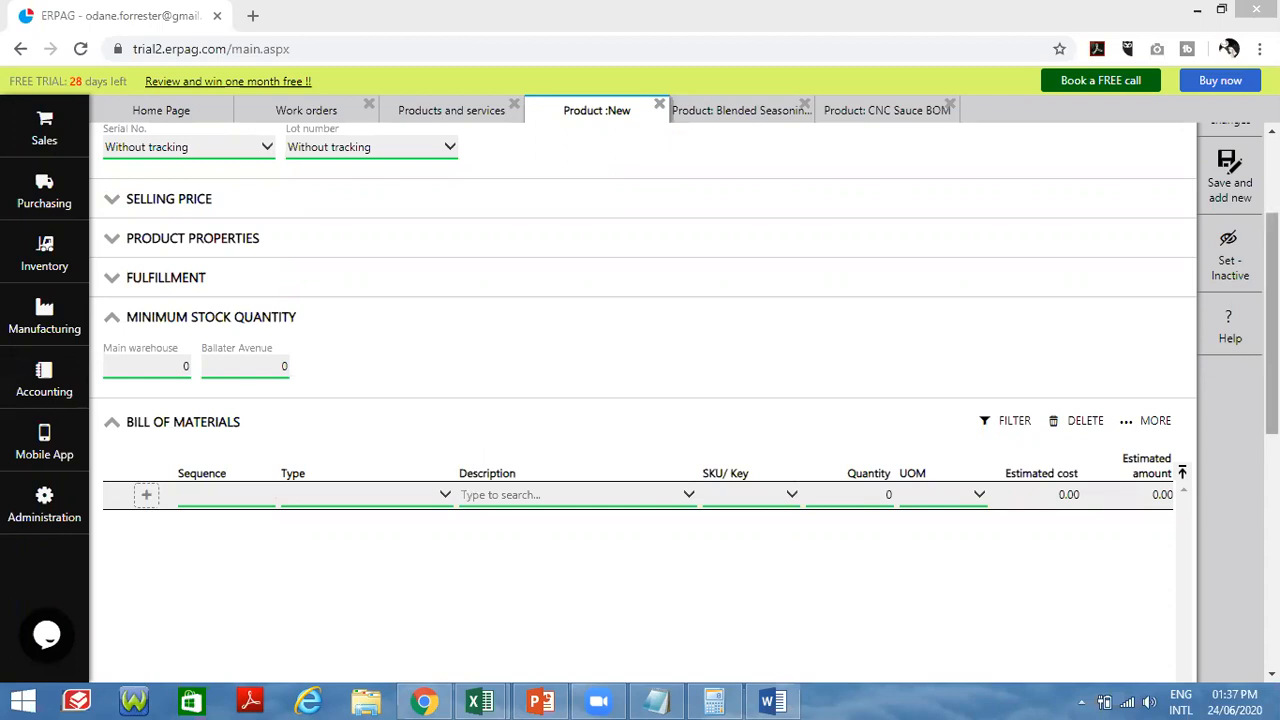
# - Review the new Honey Glazed Chicken BATCH product's unit of measure, product category and search scope, and expand its fulfillment settings
pyautogui.scroll(3, 640, 315)
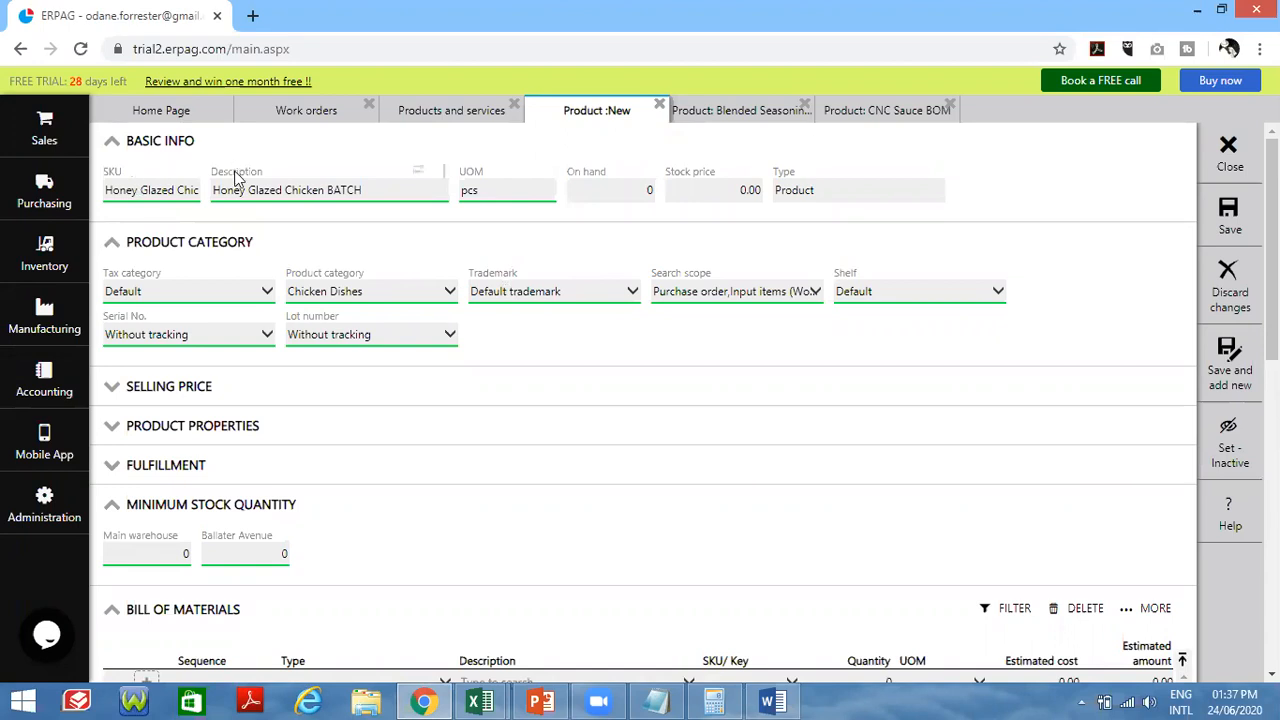
pyautogui.click(487, 193)
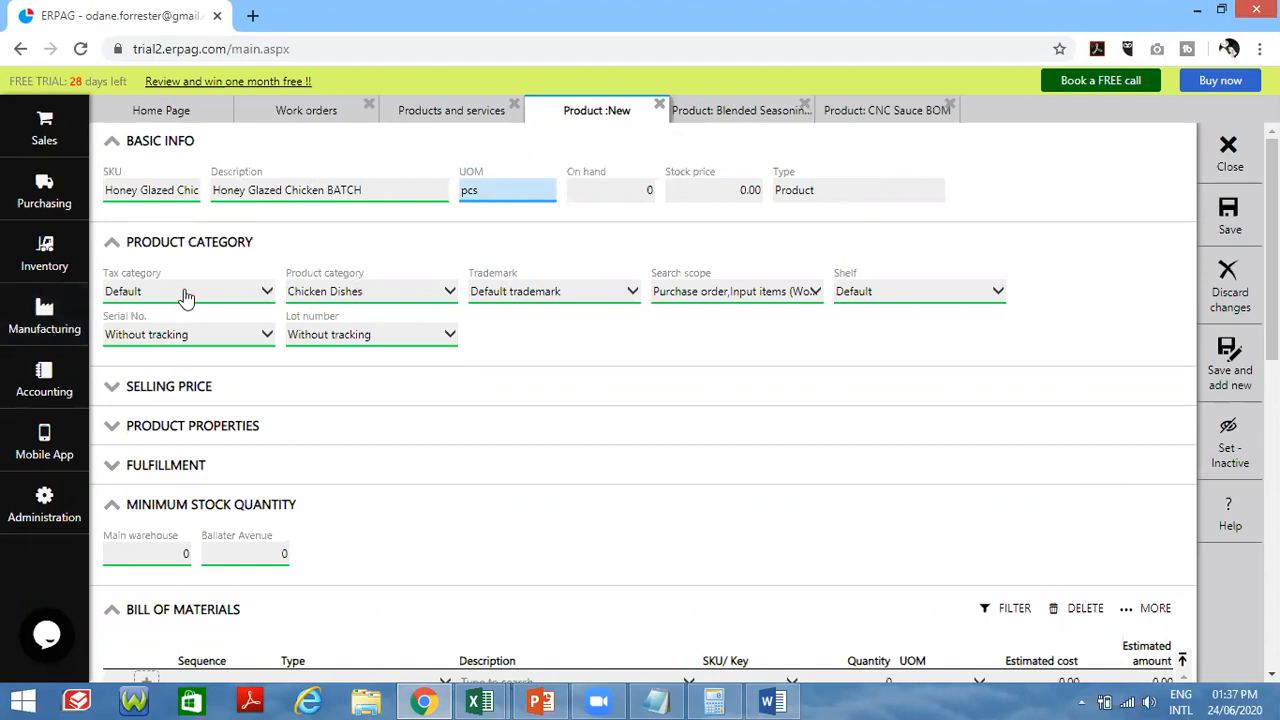
pyautogui.click(347, 298)
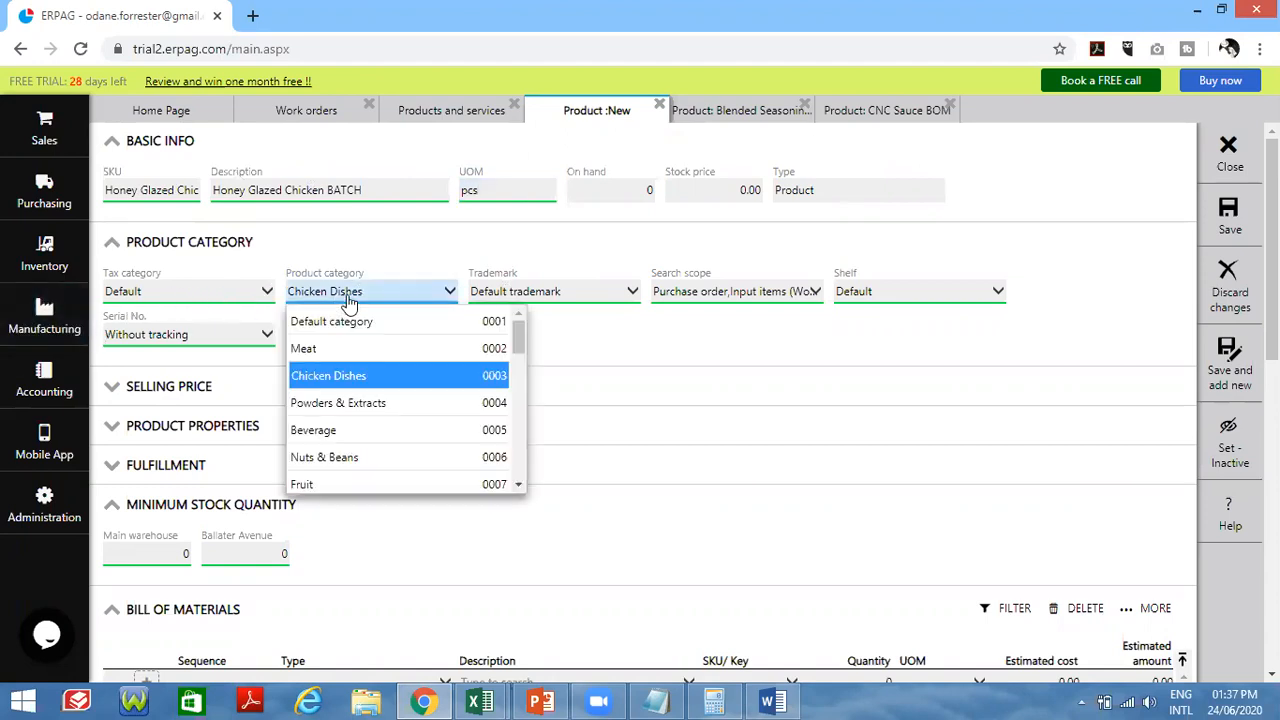
pyautogui.click(357, 375)
pyautogui.click(735, 297)
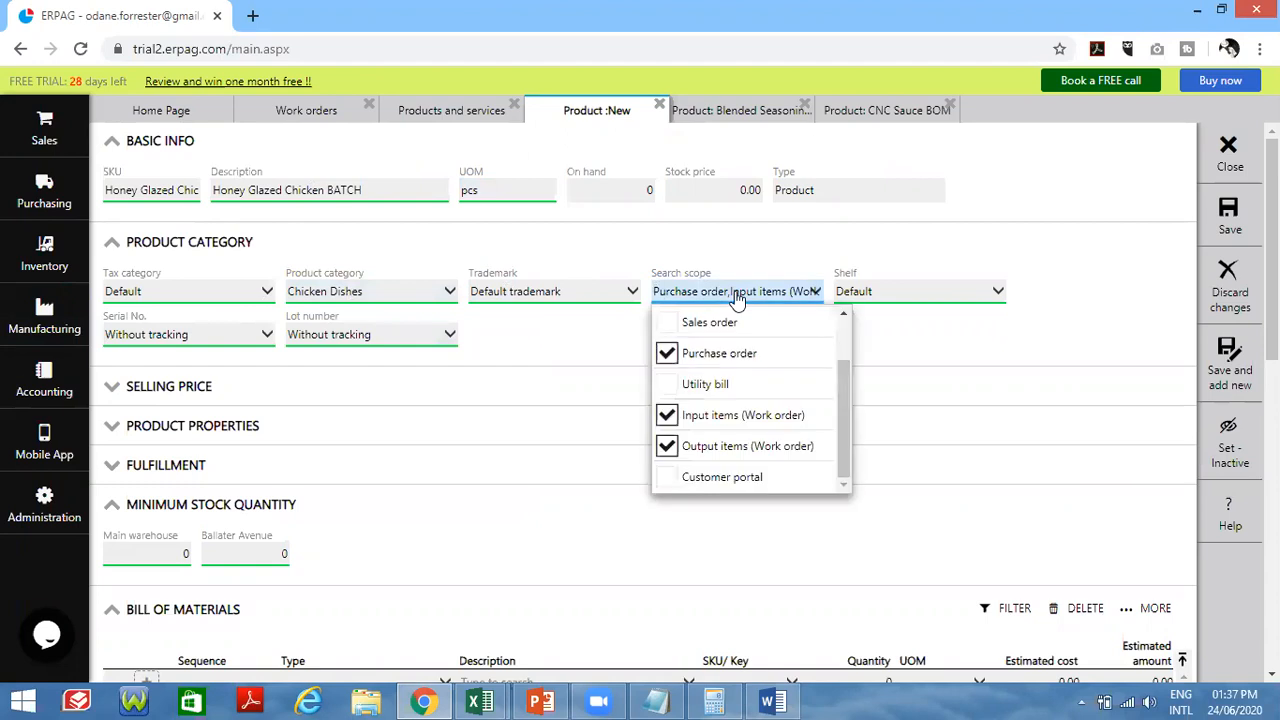
pyautogui.click(702, 297)
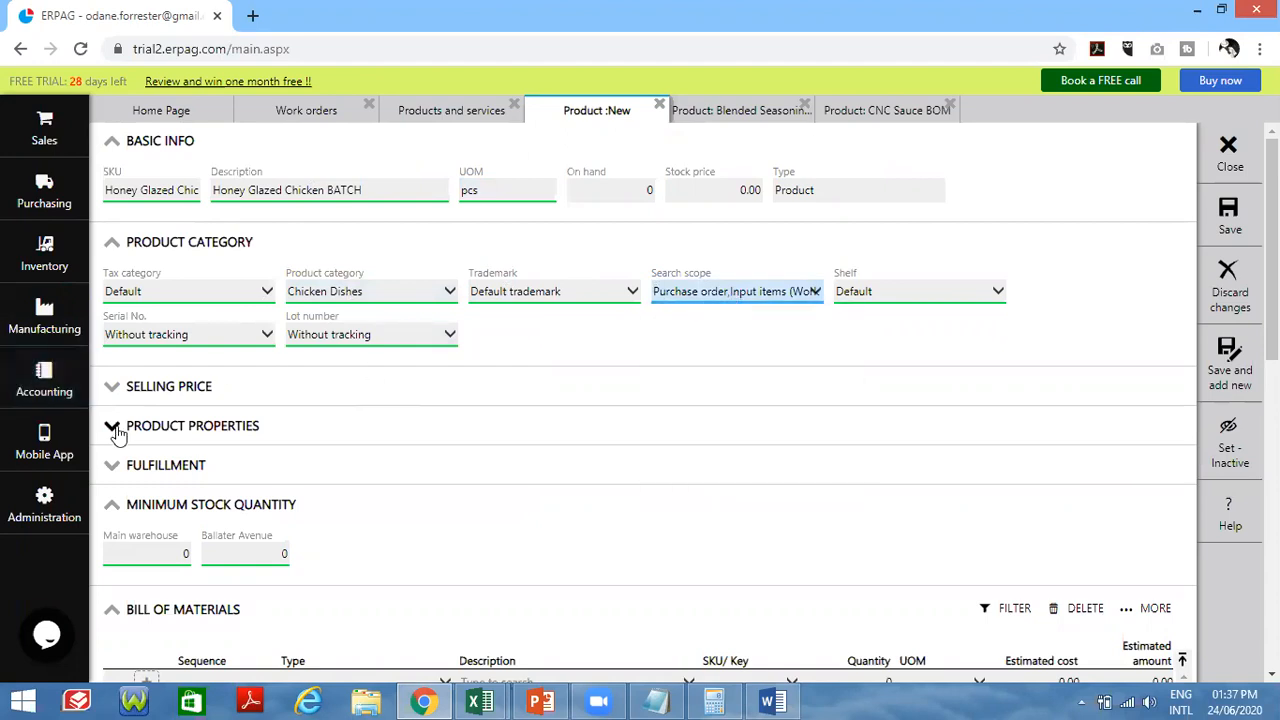
pyautogui.click(114, 467)
pyautogui.scroll(-2, 240, 345)
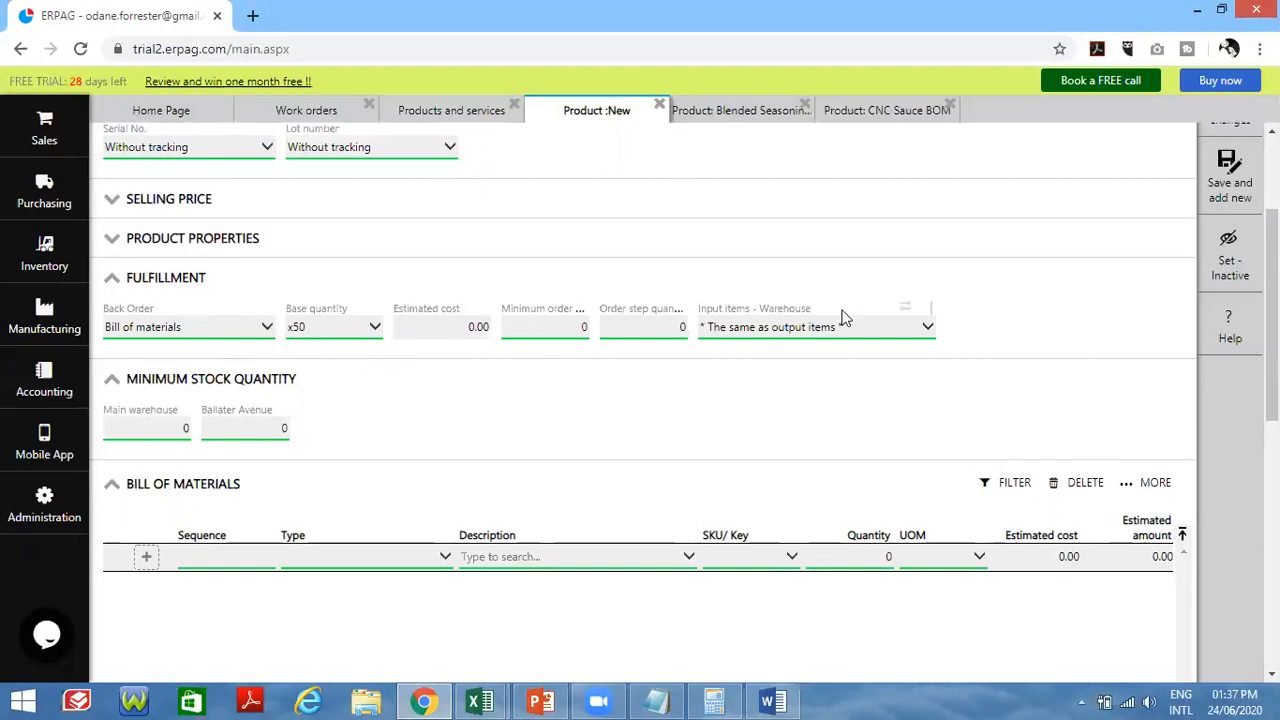
# - Set the product's minimum stock quantity to 10 for Main warehouse and 5 for Ballater Avenue
pyautogui.scroll(-3, 443, 360)
pyautogui.scroll(1, 279, 261)
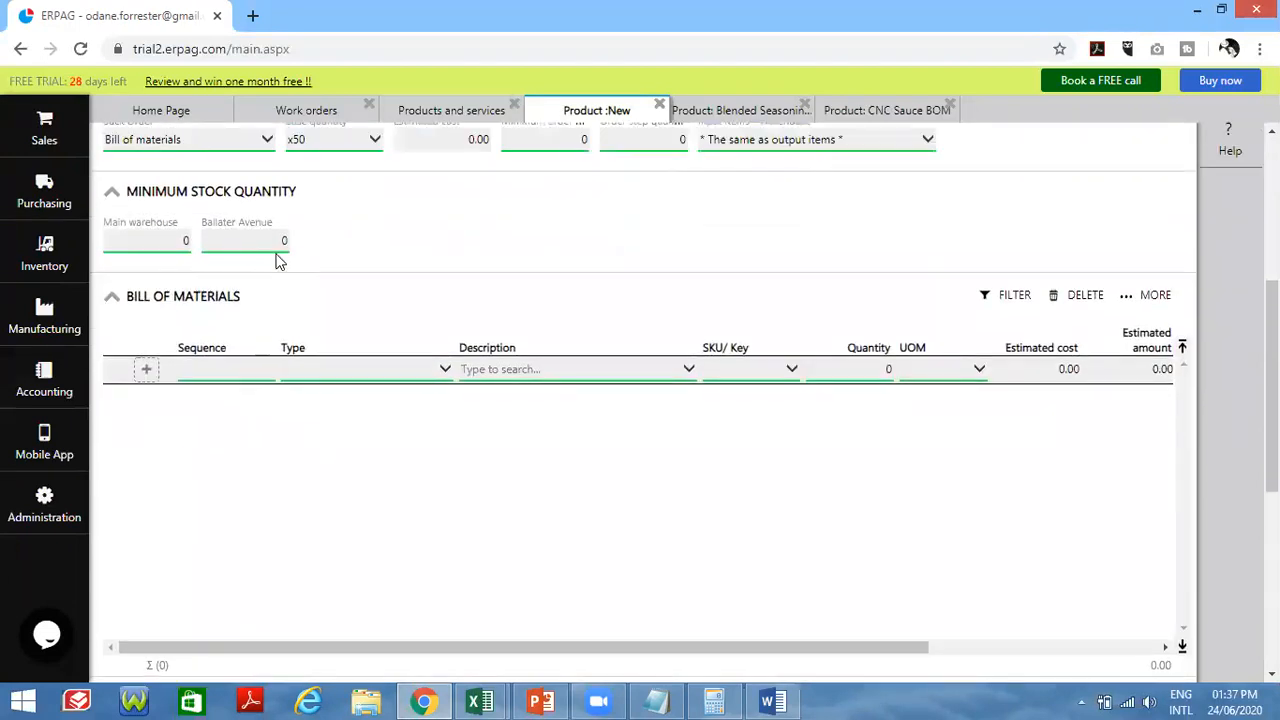
pyautogui.click(186, 241)
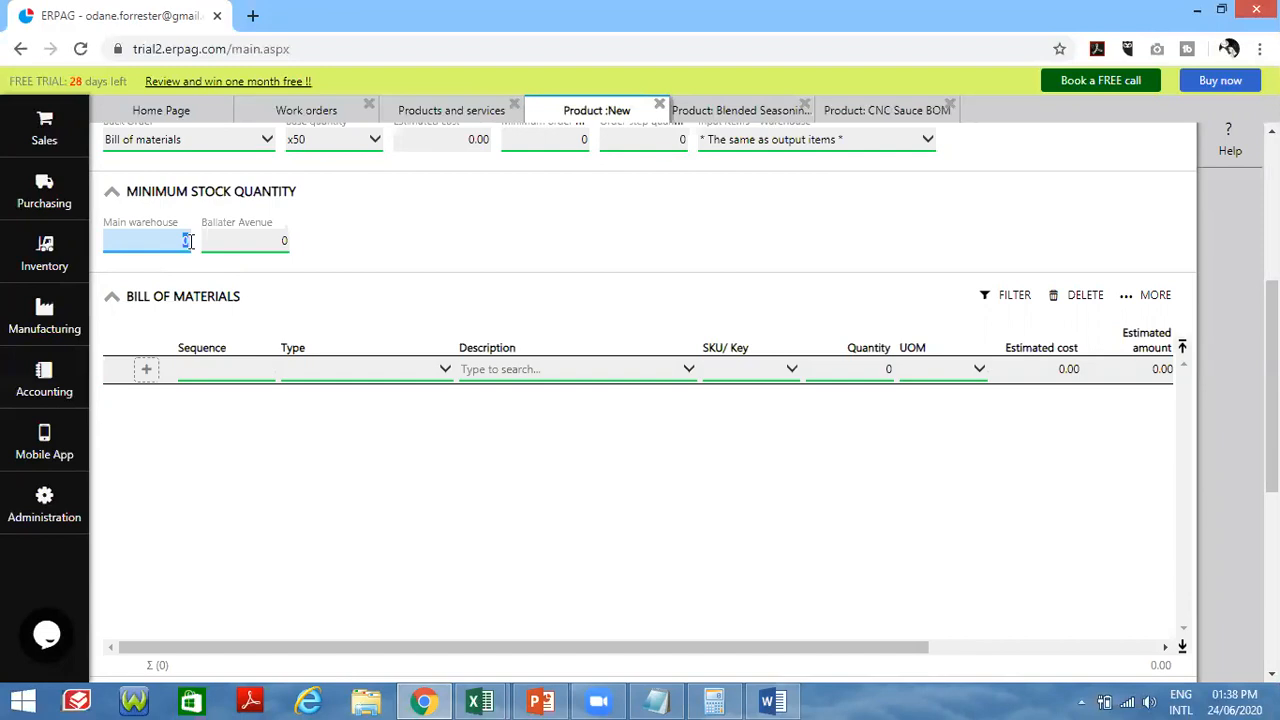
pyautogui.scroll(1, 200, 245)
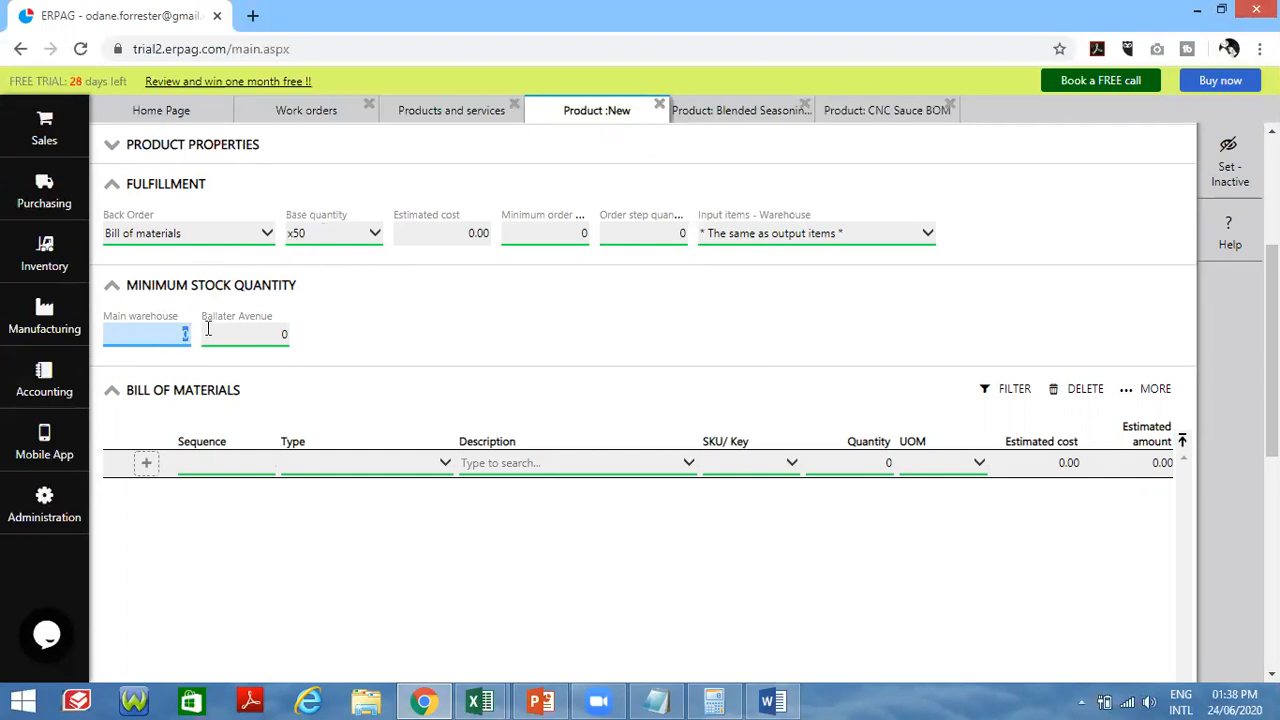
pyautogui.write('10')
pyautogui.click(209, 327)
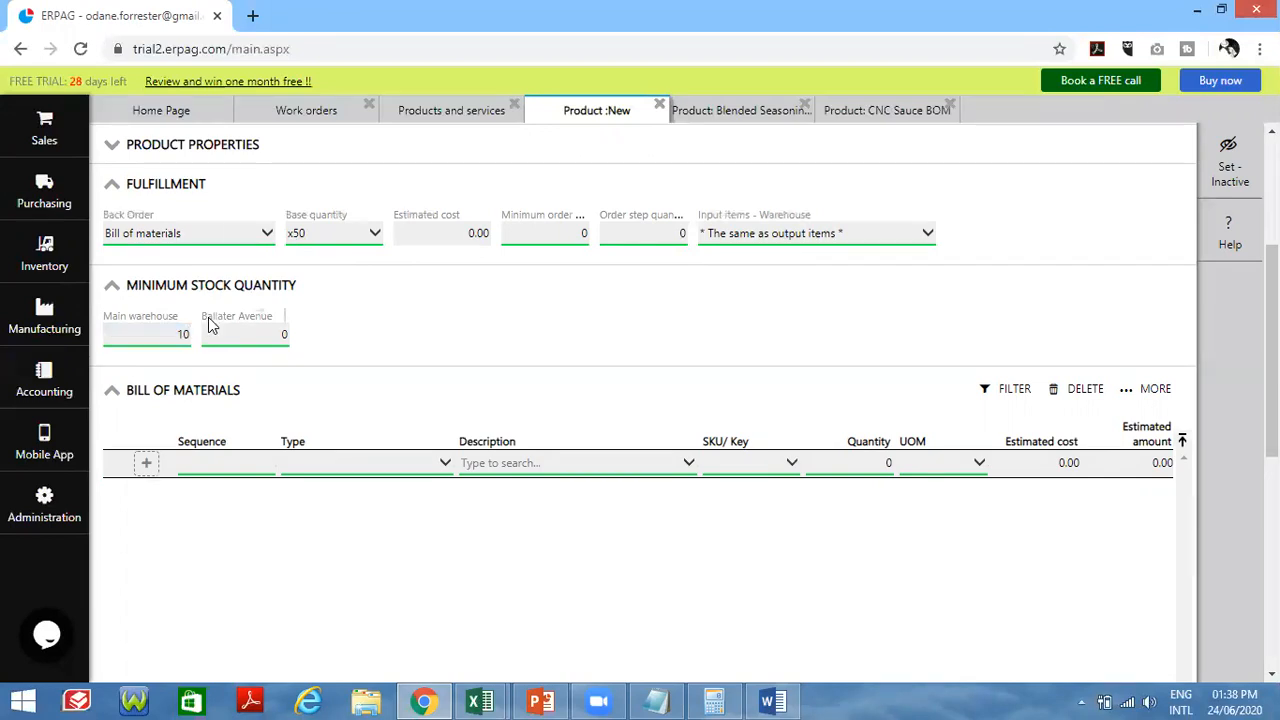
pyautogui.click(209, 327)
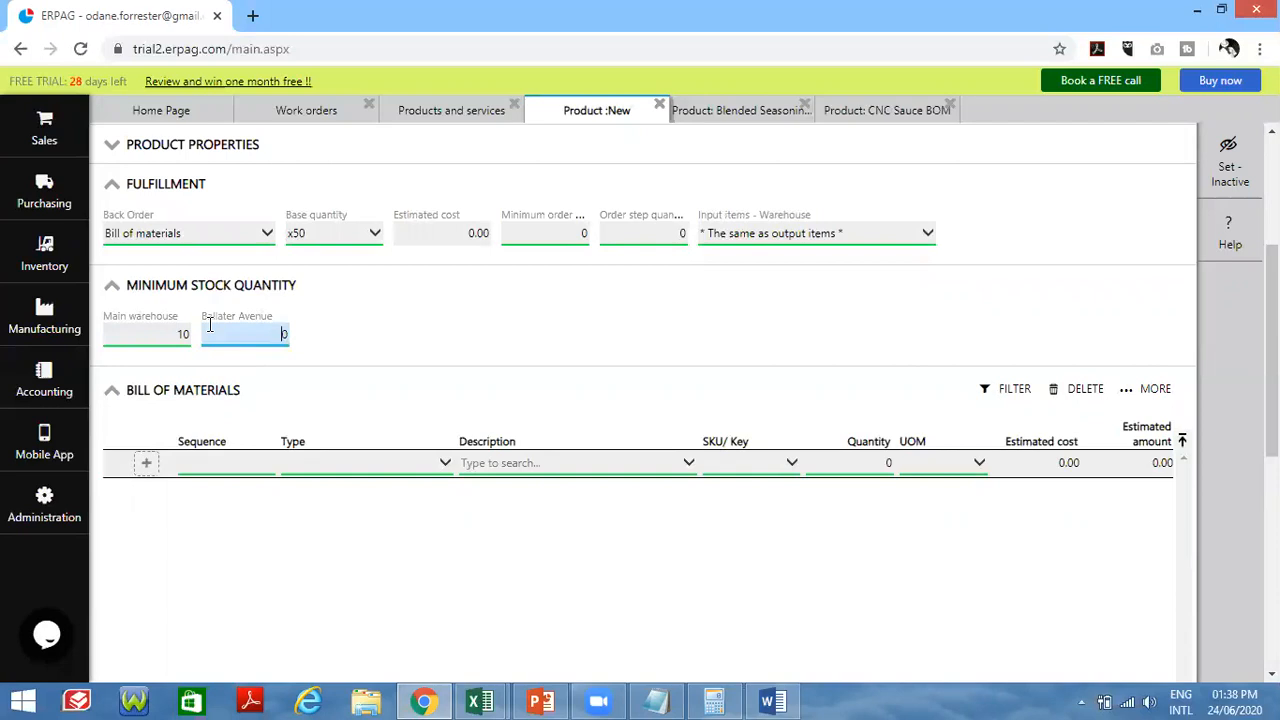
pyautogui.press('Delete')
pyautogui.write('5')
pyautogui.click(340, 338)
# - Add a first component row to the bill of materials and choose Mixed Parts Chicken for it
pyautogui.scroll(-1, 345, 300)
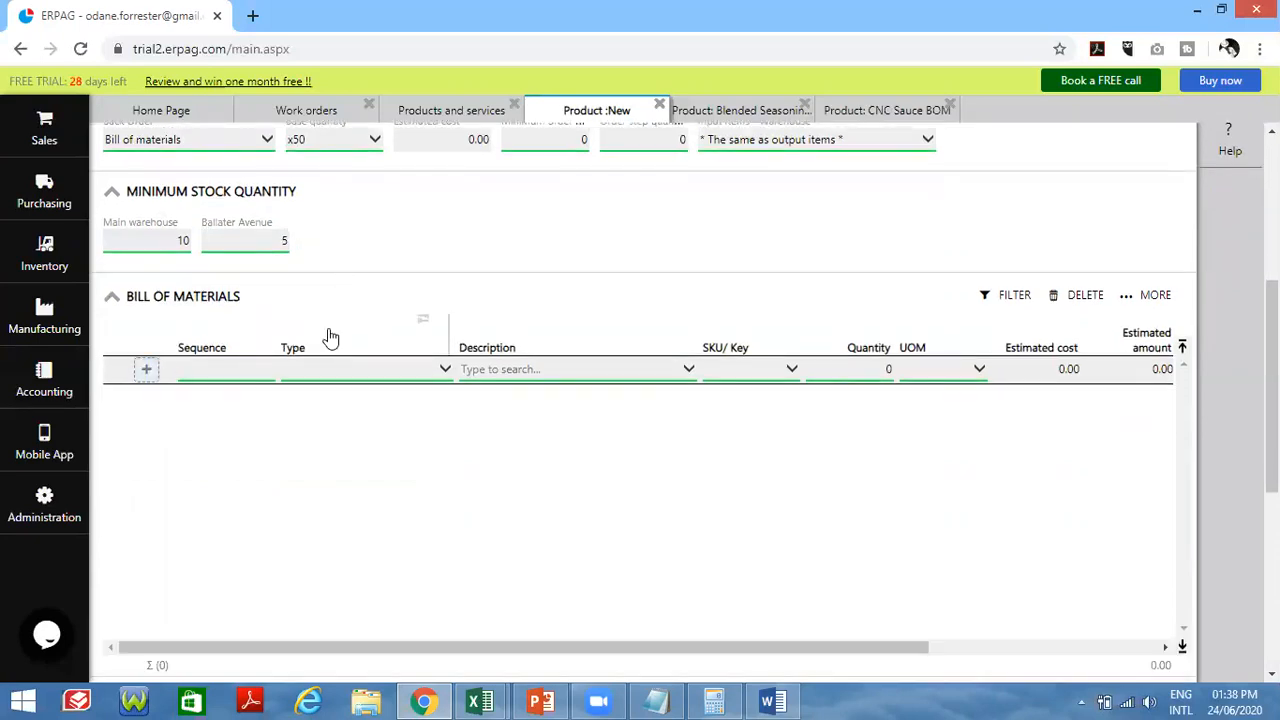
pyautogui.scroll(-1, 329, 337)
pyautogui.click(150, 277)
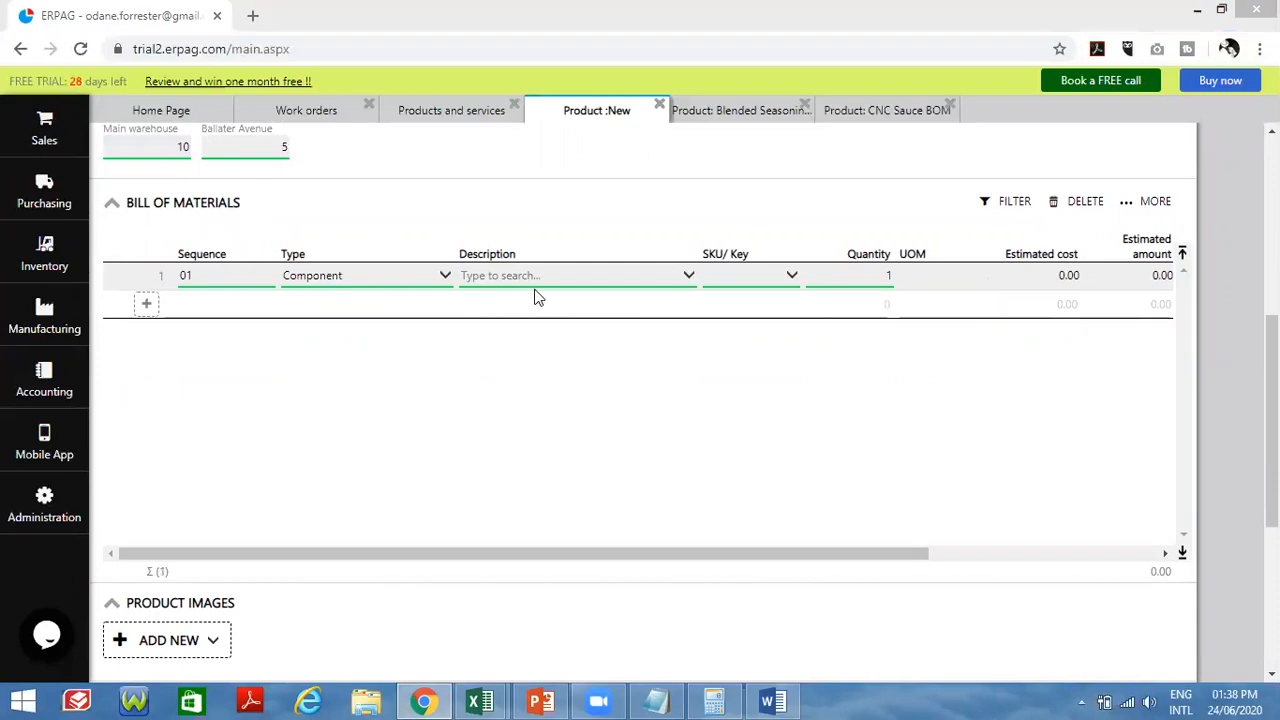
pyautogui.hotkey('alt', 'Tab')
pyautogui.hotkey('alt', 'Tab')
pyautogui.hotkey('alt', 'Tab')
pyautogui.hotkey('alt', 'Tab')
pyautogui.hotkey('alt', 'Tab')
pyautogui.click(494, 282)
pyautogui.write('chicken')
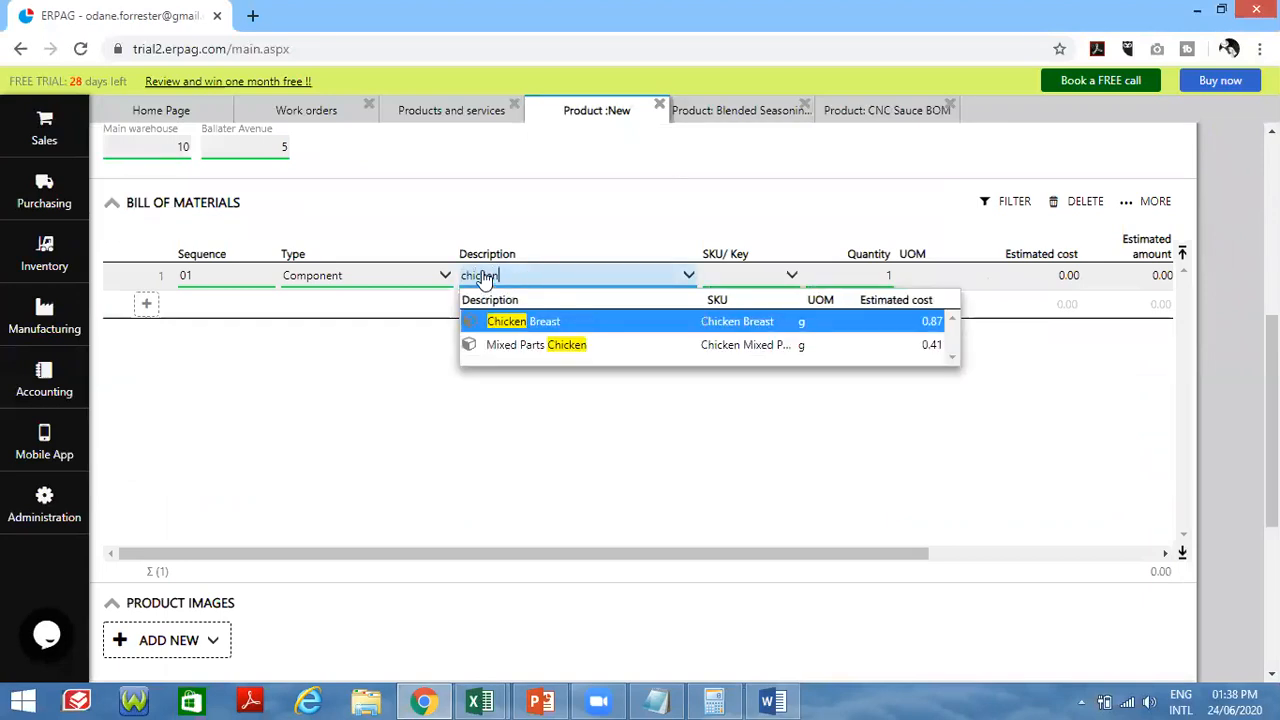
pyautogui.click(526, 345)
pyautogui.press('Tab')
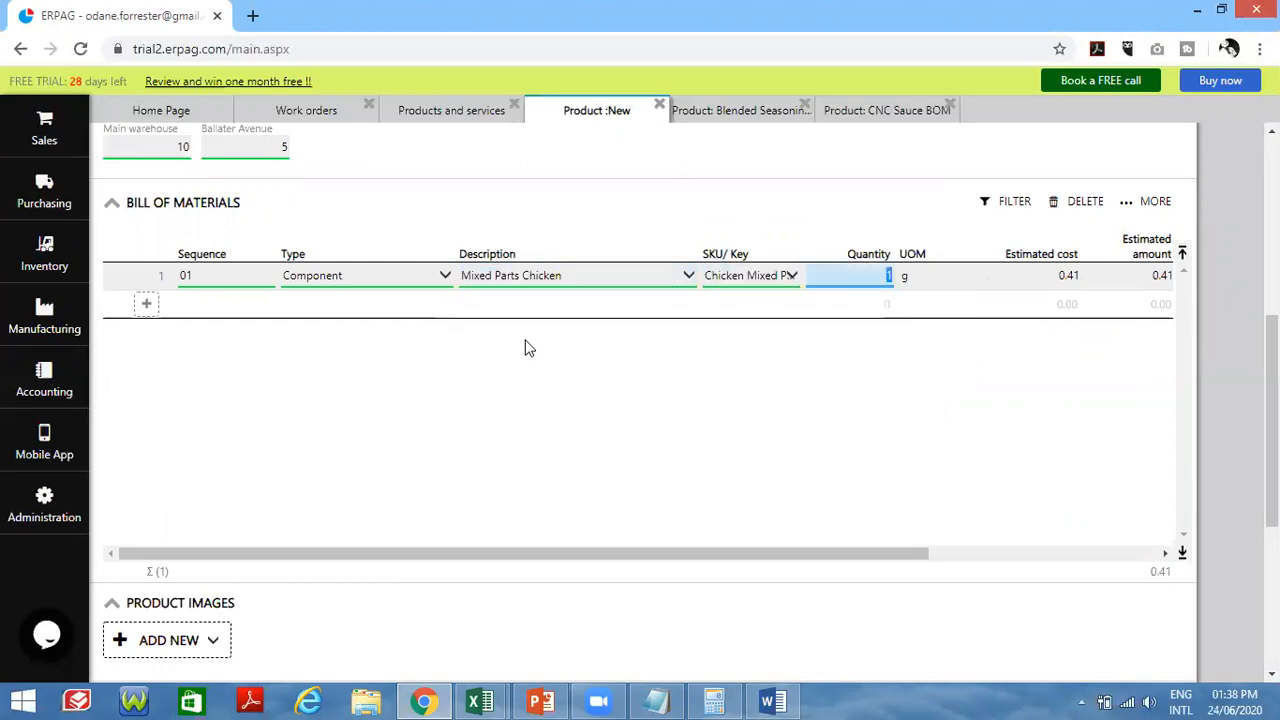
# - Set the Mixed Parts Chicken component's quantity to 10000 g
pyautogui.write('100')
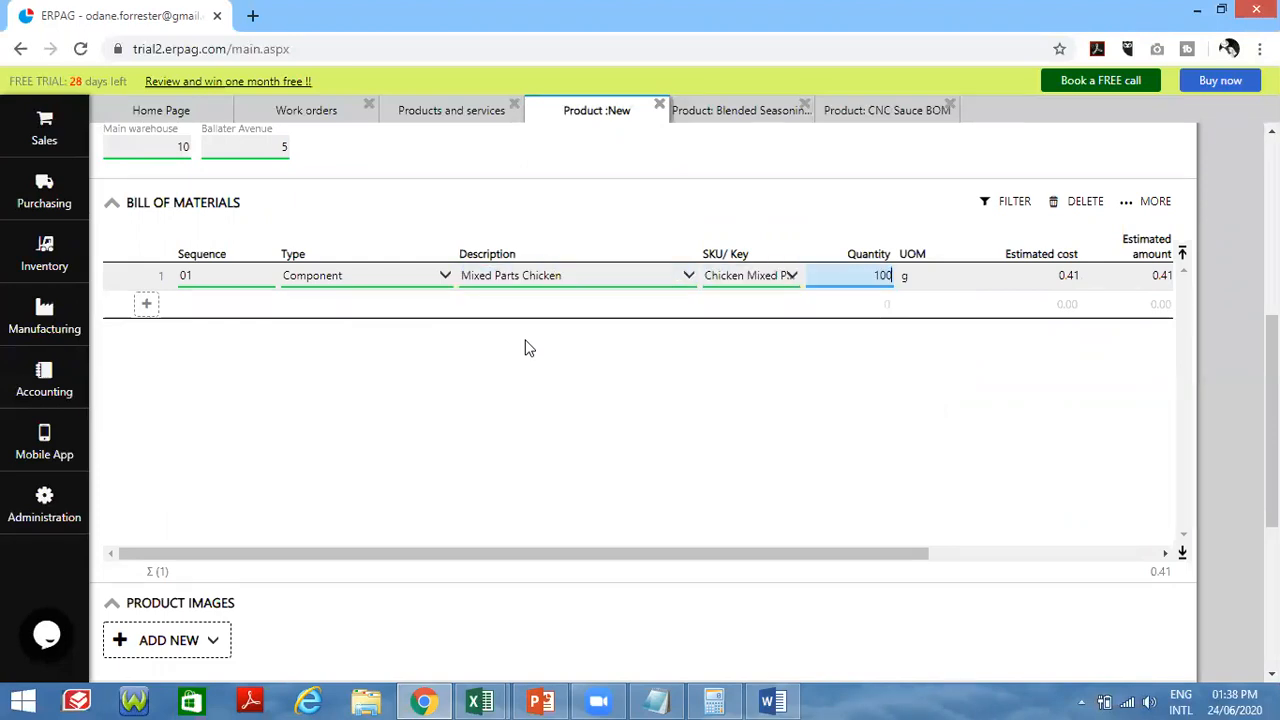
pyautogui.press('BackSpace')
pyautogui.press('BackSpace')
pyautogui.press('BackSpace')
pyautogui.press('BackSpace')
pyautogui.write('10000')
pyautogui.press('Return')
# - Check the ingredients in the Word recipe document, and in ERPAG add Browning as the second component with a quantity of 20 ml
pyautogui.hotkey('alt', 'Tab')
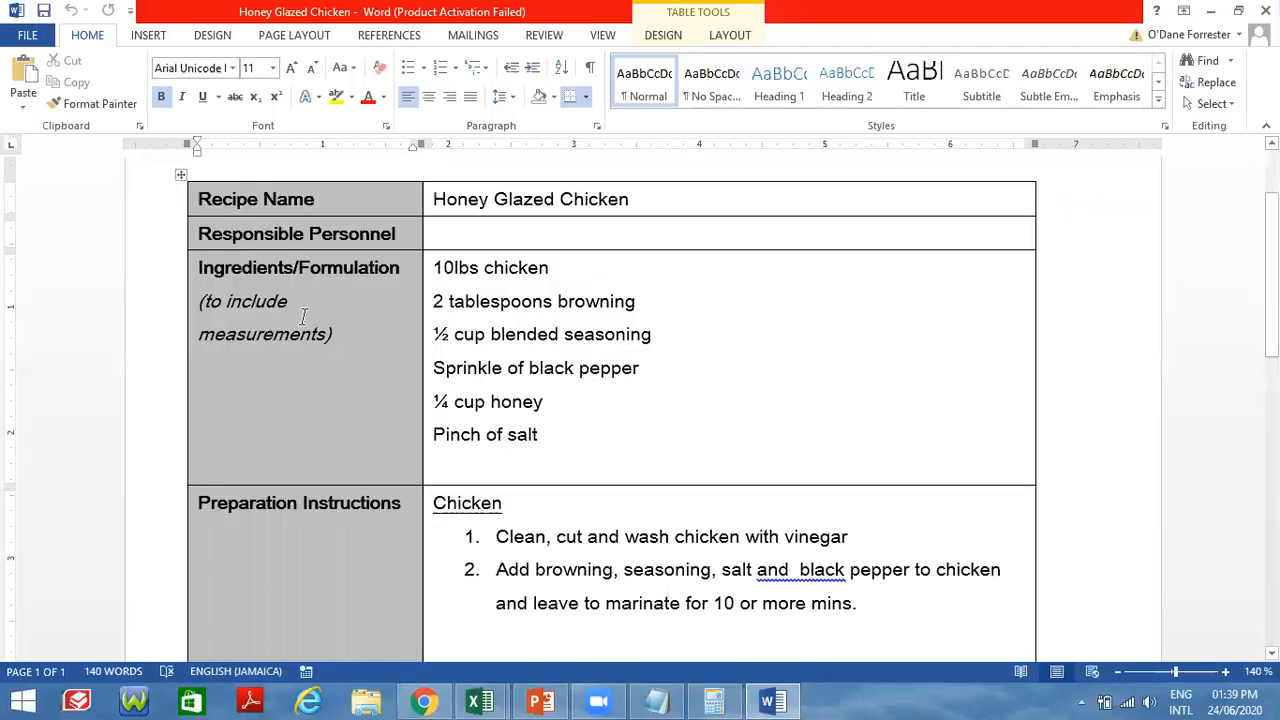
pyautogui.hotkey('alt', 'Tab')
pyautogui.click(343, 302)
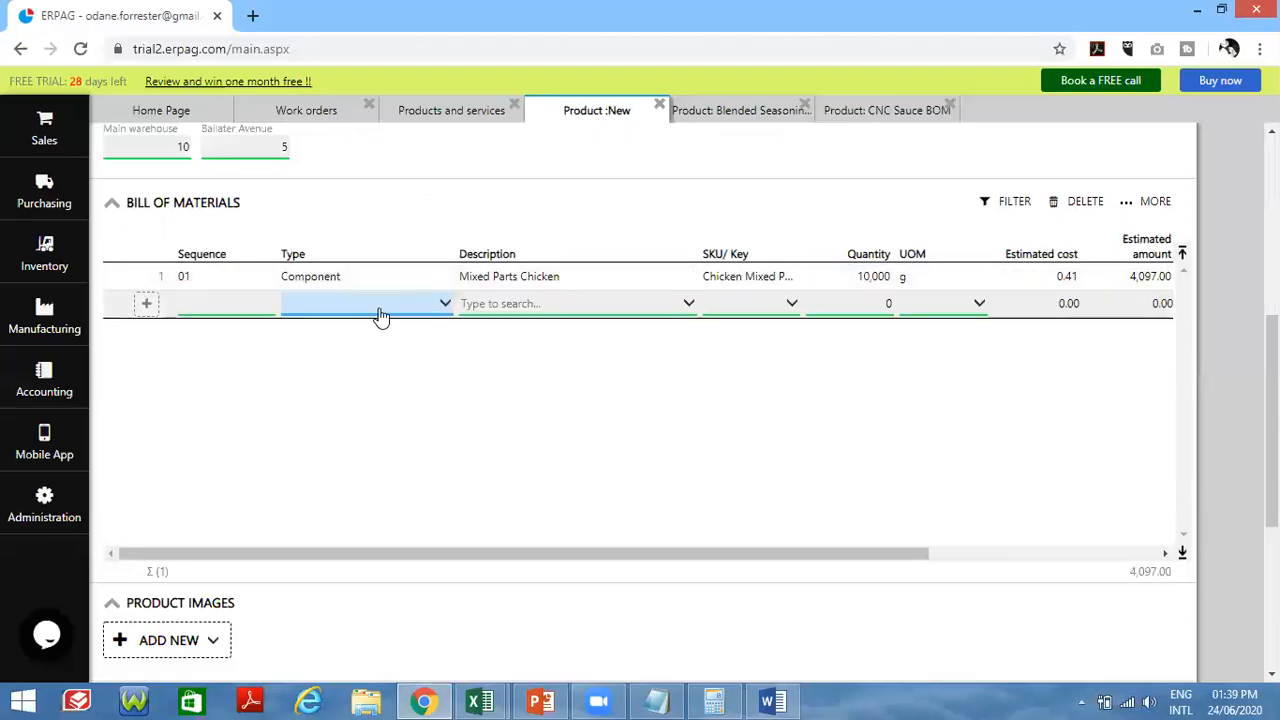
pyautogui.click(476, 312)
pyautogui.write('brown')
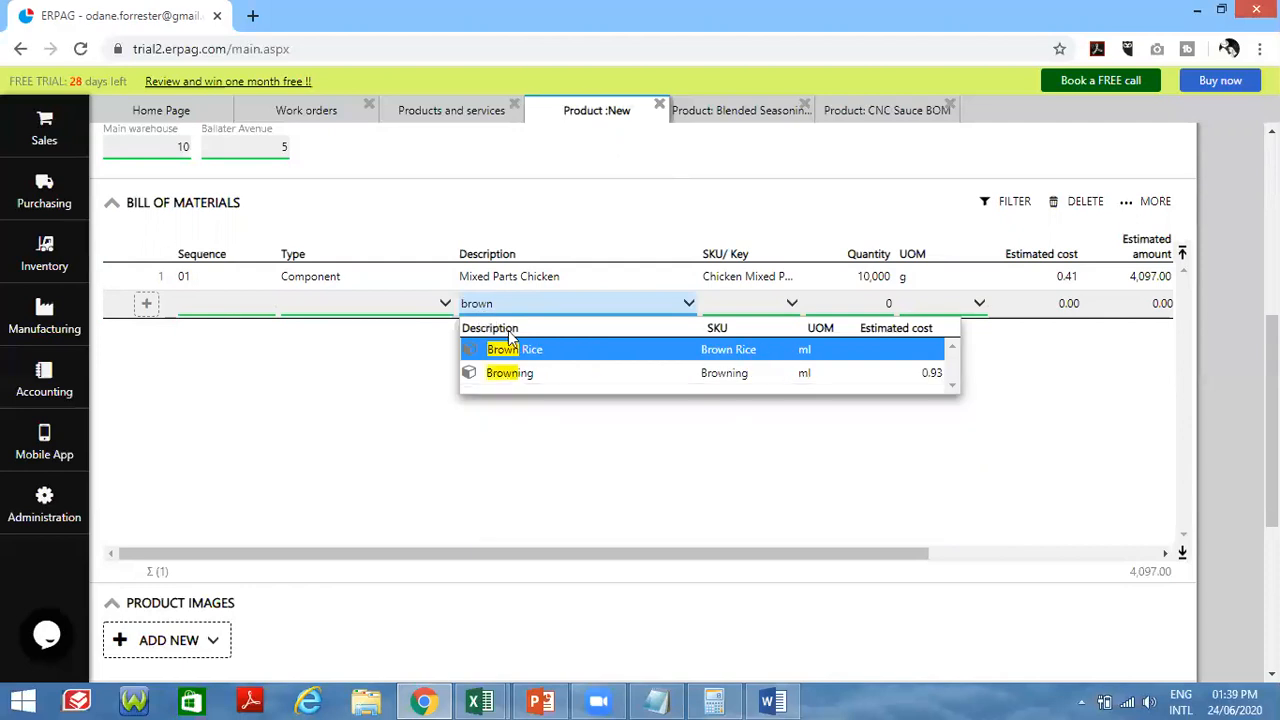
pyautogui.click(514, 372)
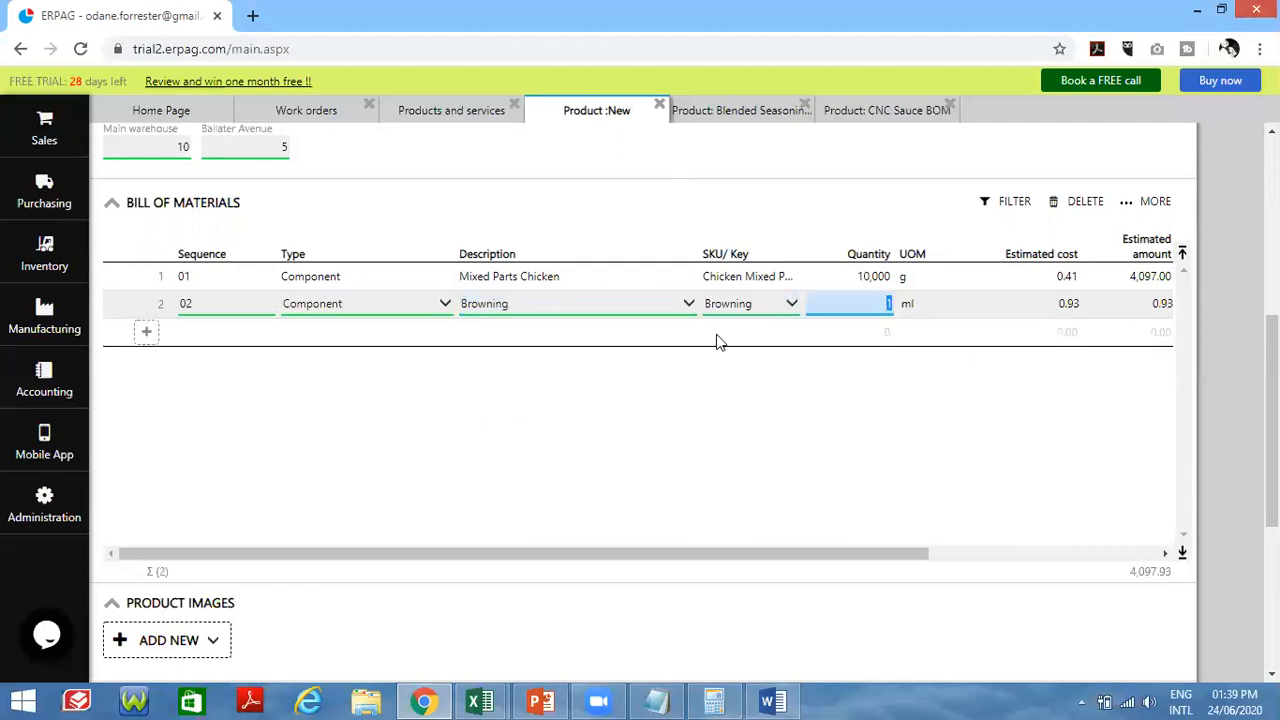
pyautogui.write('20')
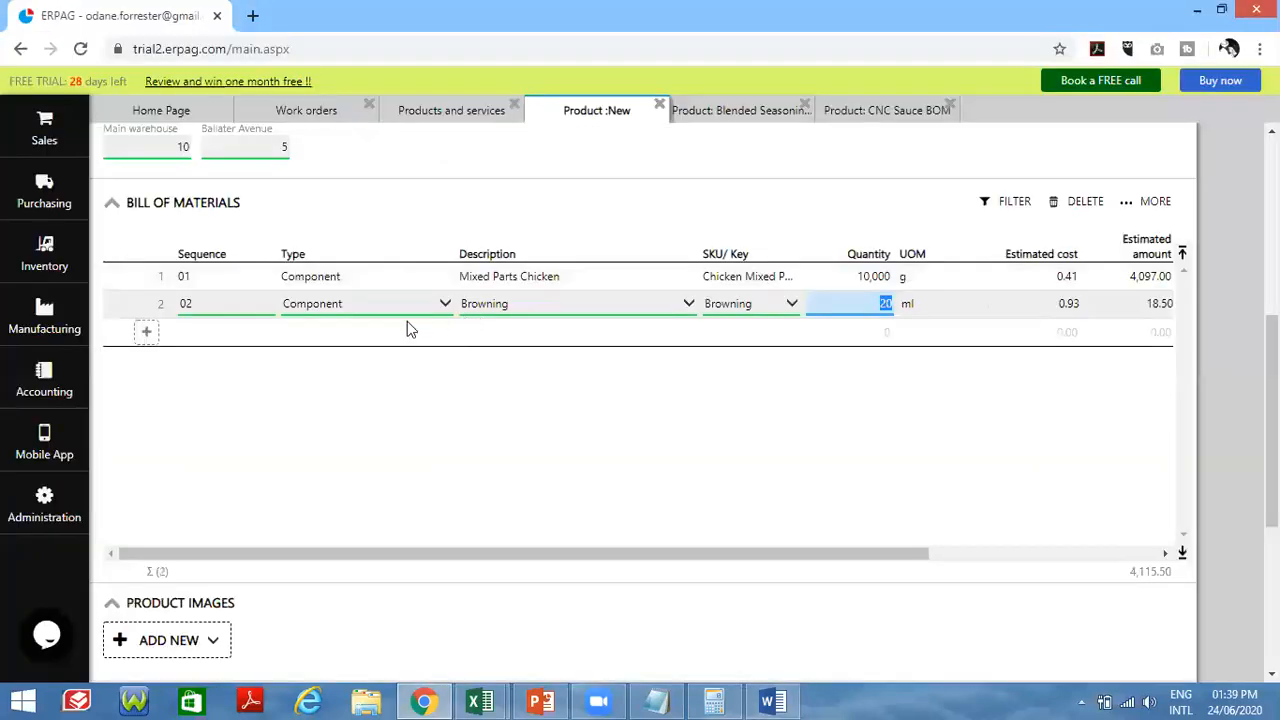
# - Add Blended Seasoning as the third component with a quantity of 115 ml, and add an empty fourth component row
pyautogui.click(341, 332)
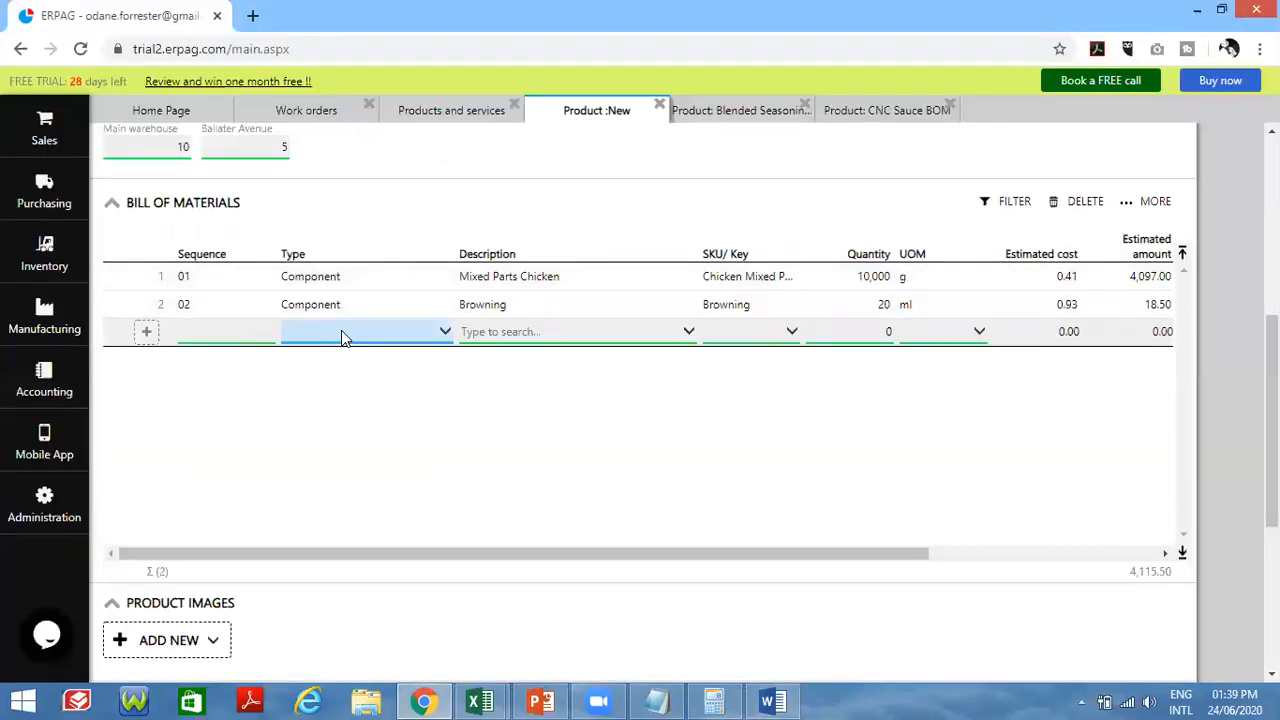
pyautogui.click(545, 336)
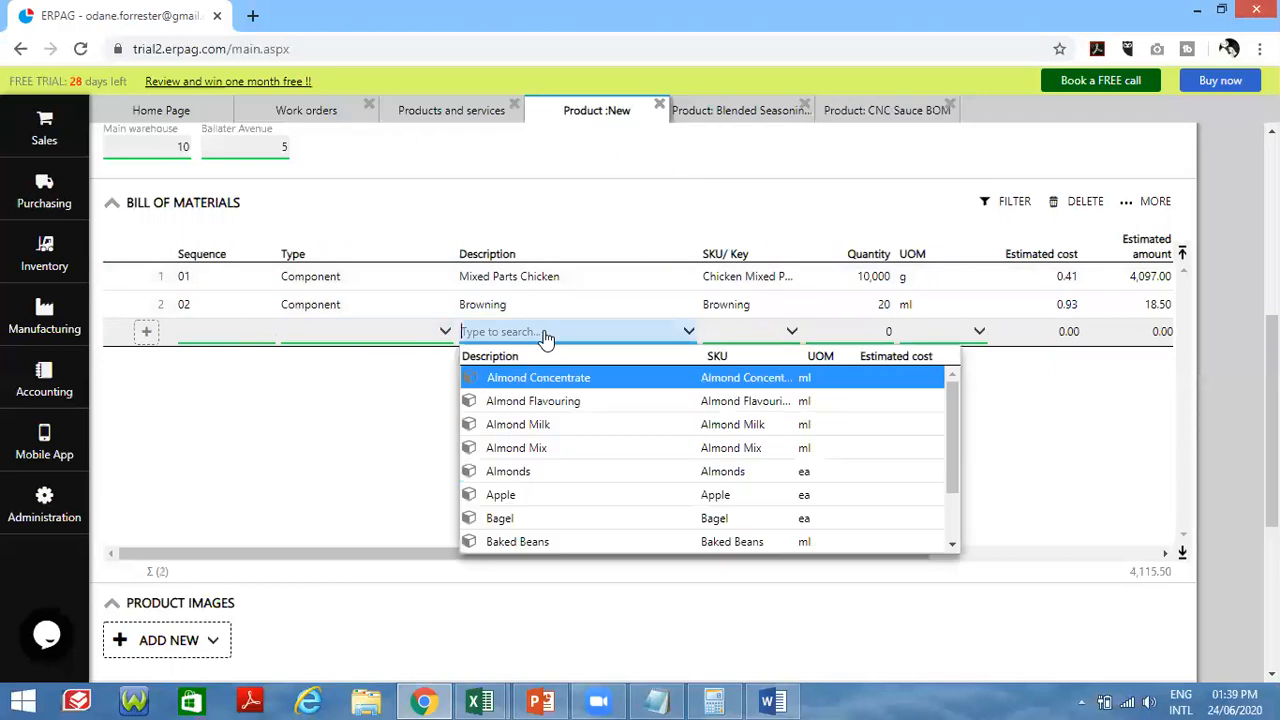
pyautogui.write('blended')
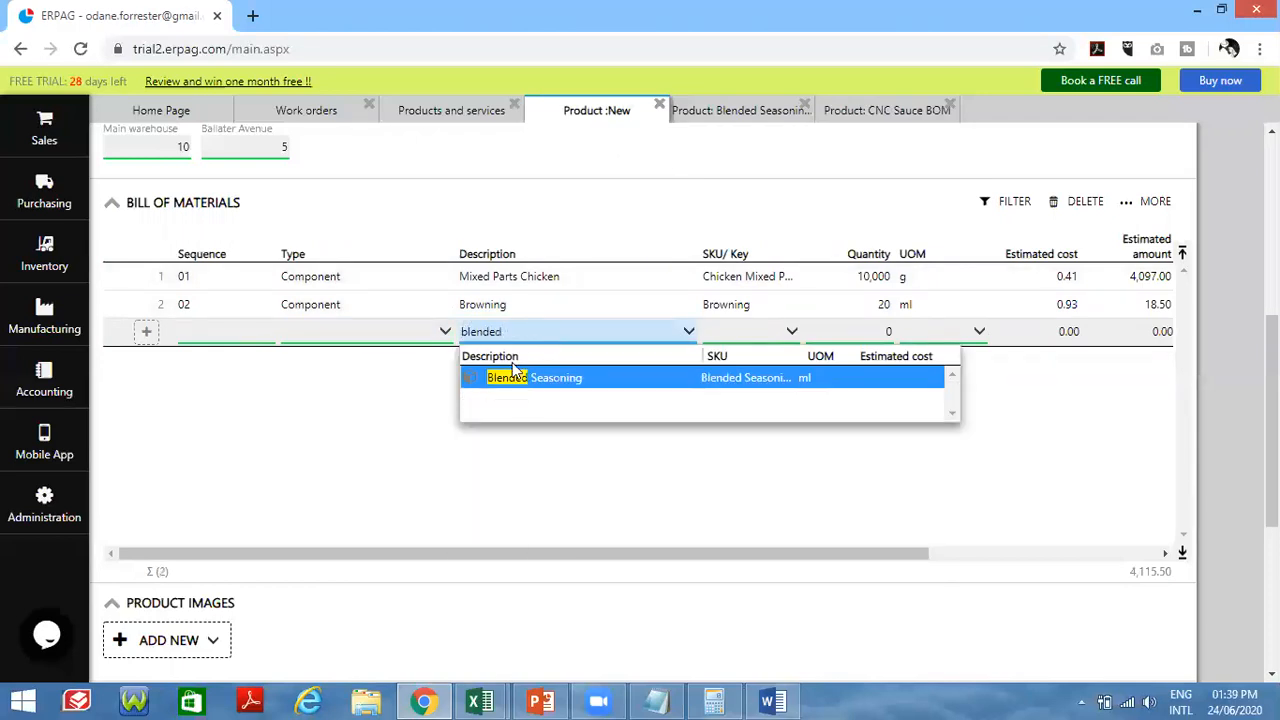
pyautogui.click(523, 381)
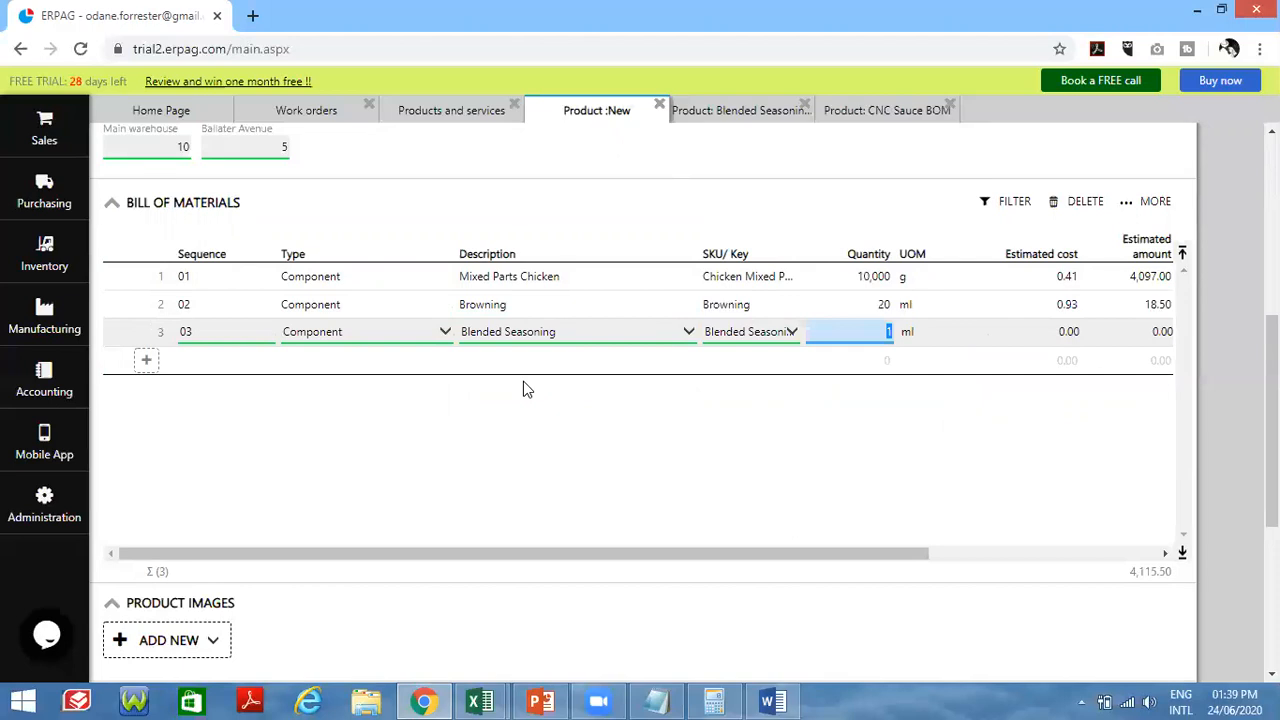
pyautogui.write('115')
pyautogui.click(146, 362)
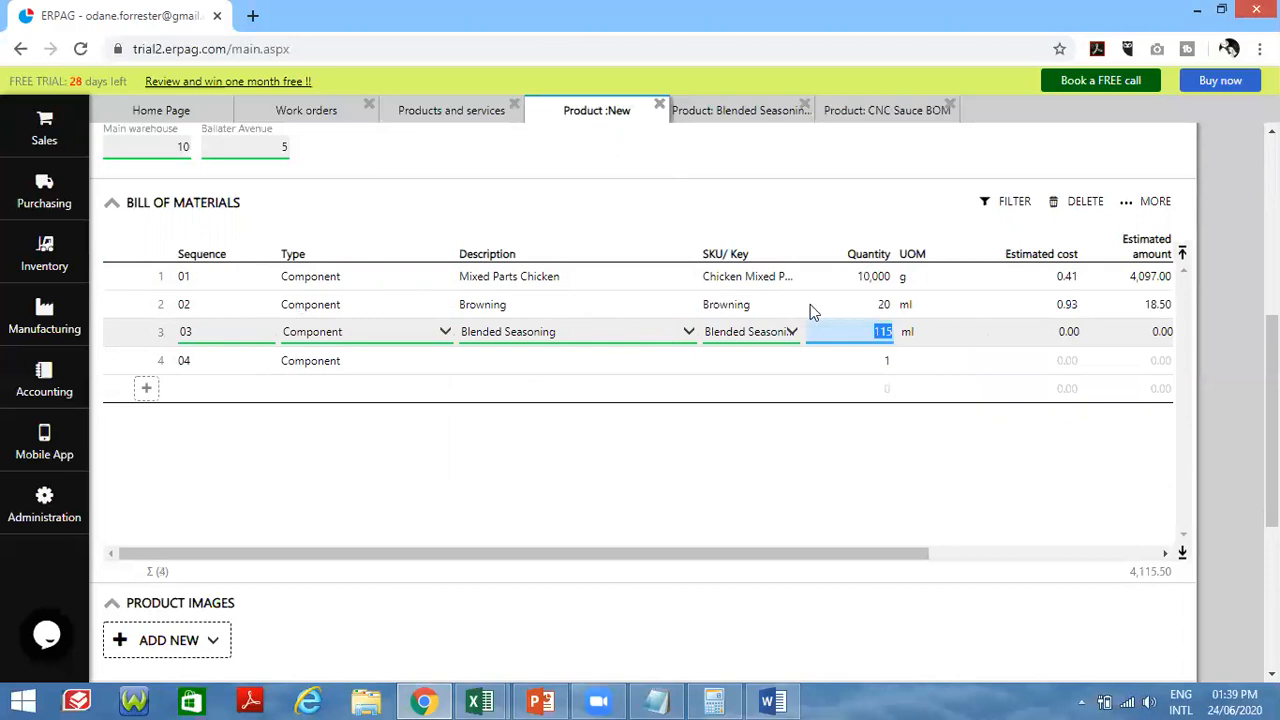
pyautogui.moveTo(772, 562); pyautogui.dragTo(819, 553)
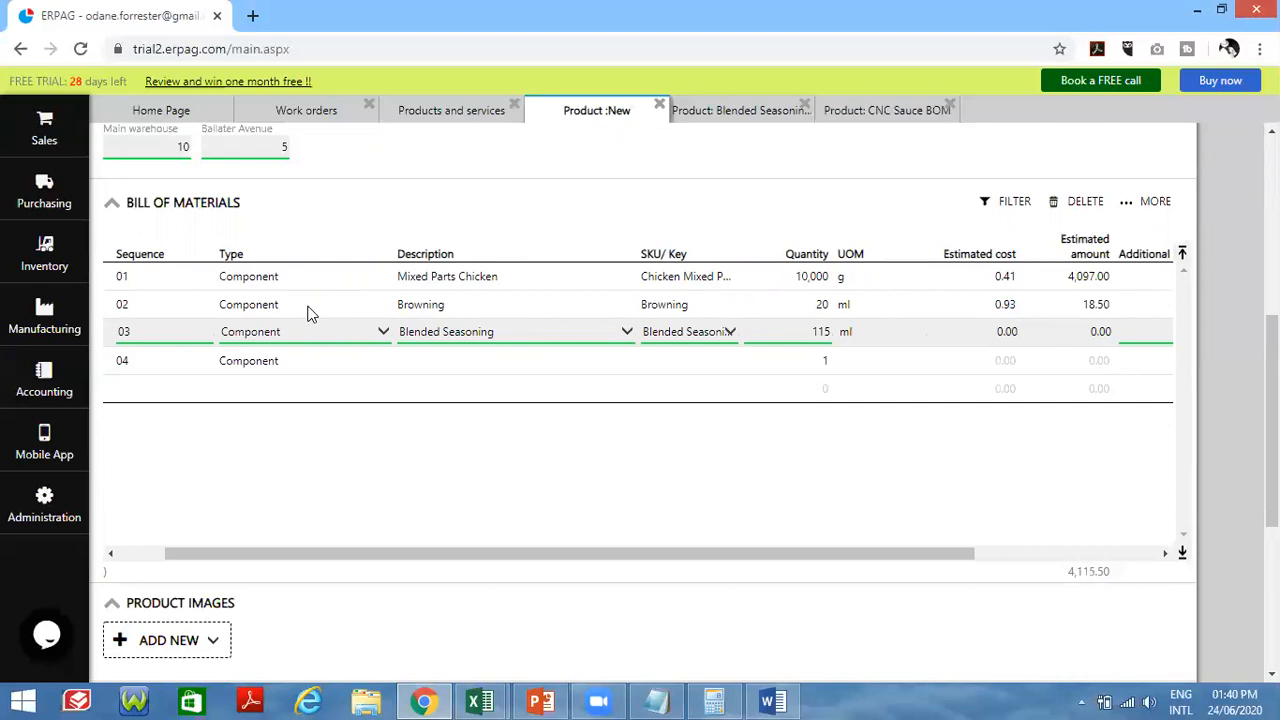
# - Filter the products and services list by the description "blended" and open the Blended Seasoning product
pyautogui.click(430, 108)
pyautogui.click(386, 228)
pyautogui.write('blended')
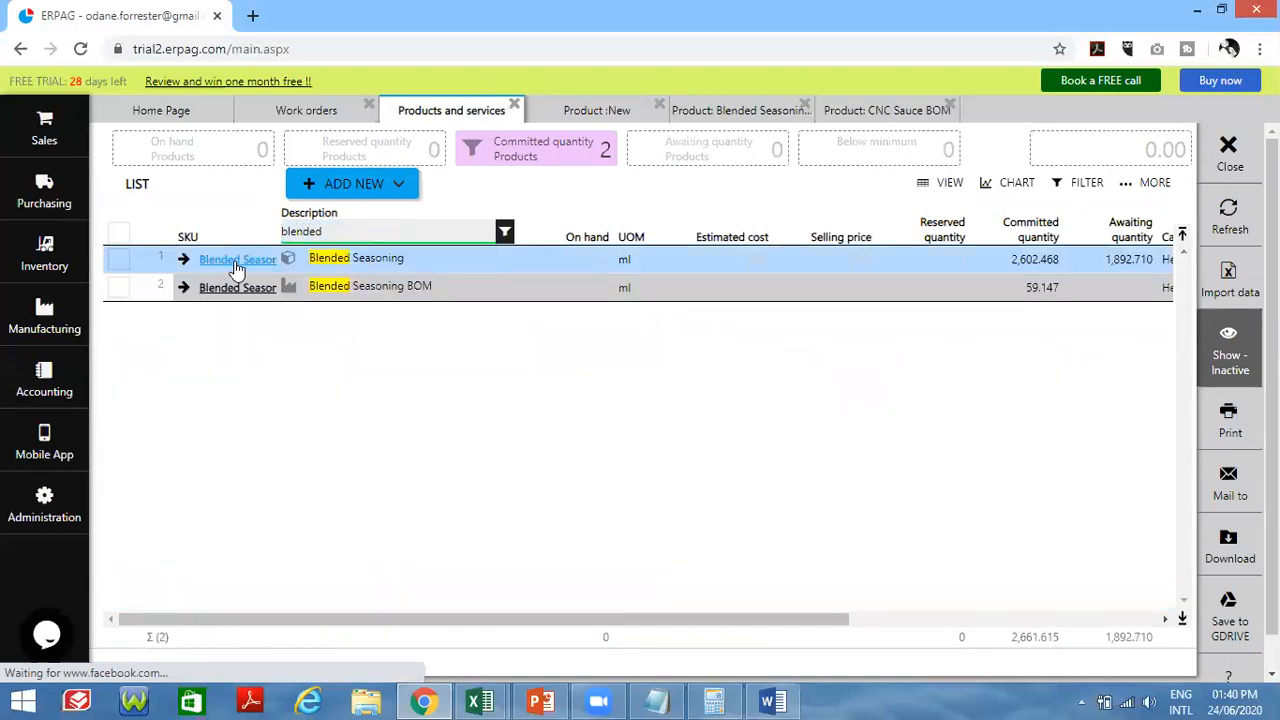
pyautogui.click(236, 260)
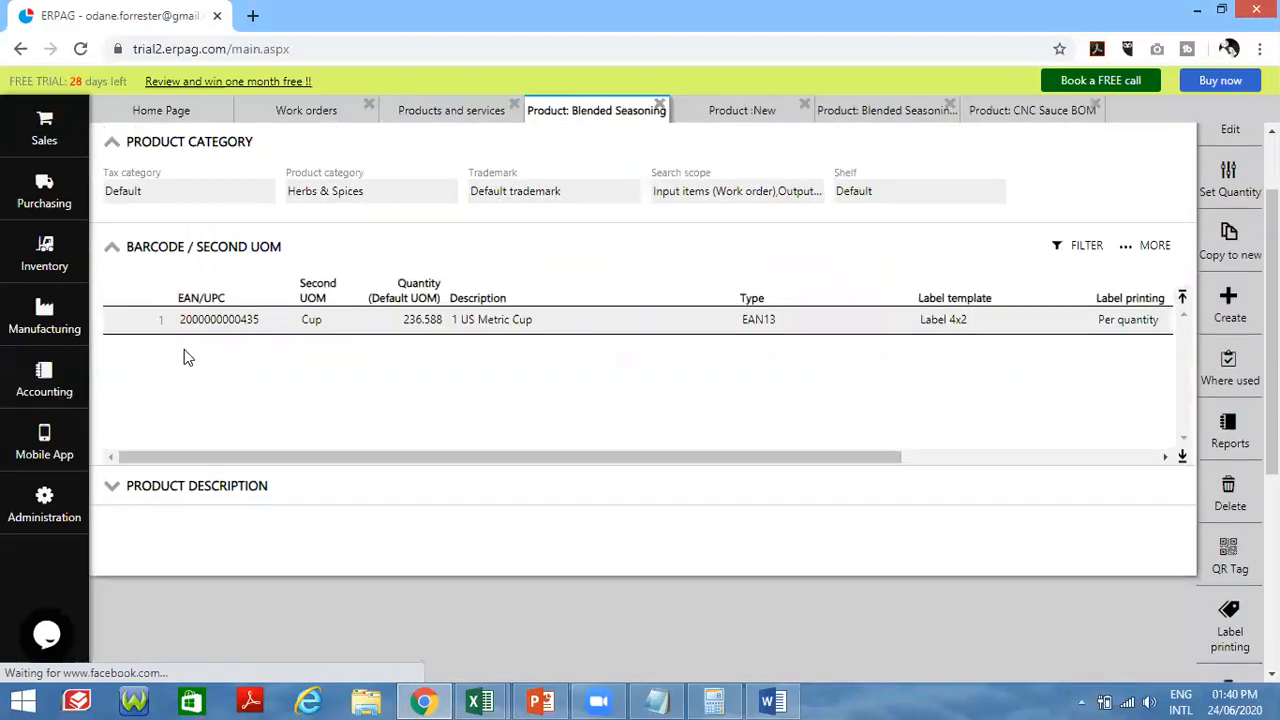
# - Open the Blended Seasoning product for editing and review its category, price, fulfillment, stock and unit settings
pyautogui.scroll(1, 1166, 229)
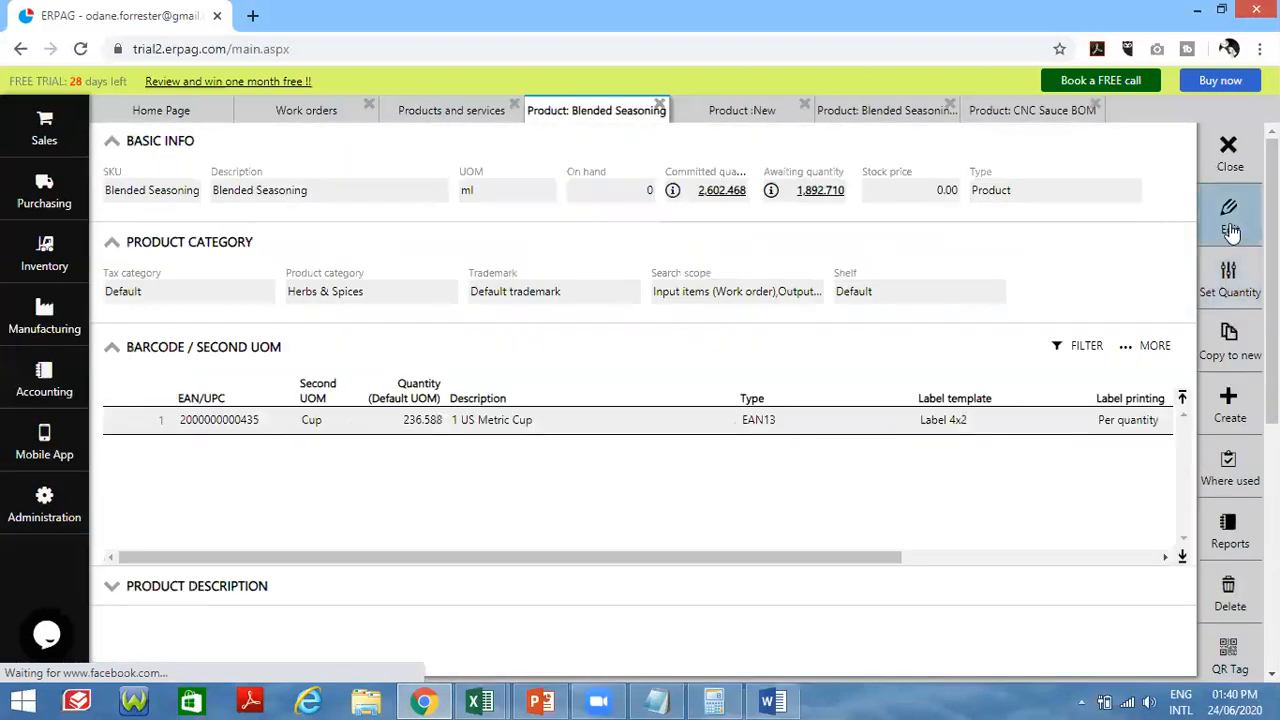
pyautogui.click(1231, 230)
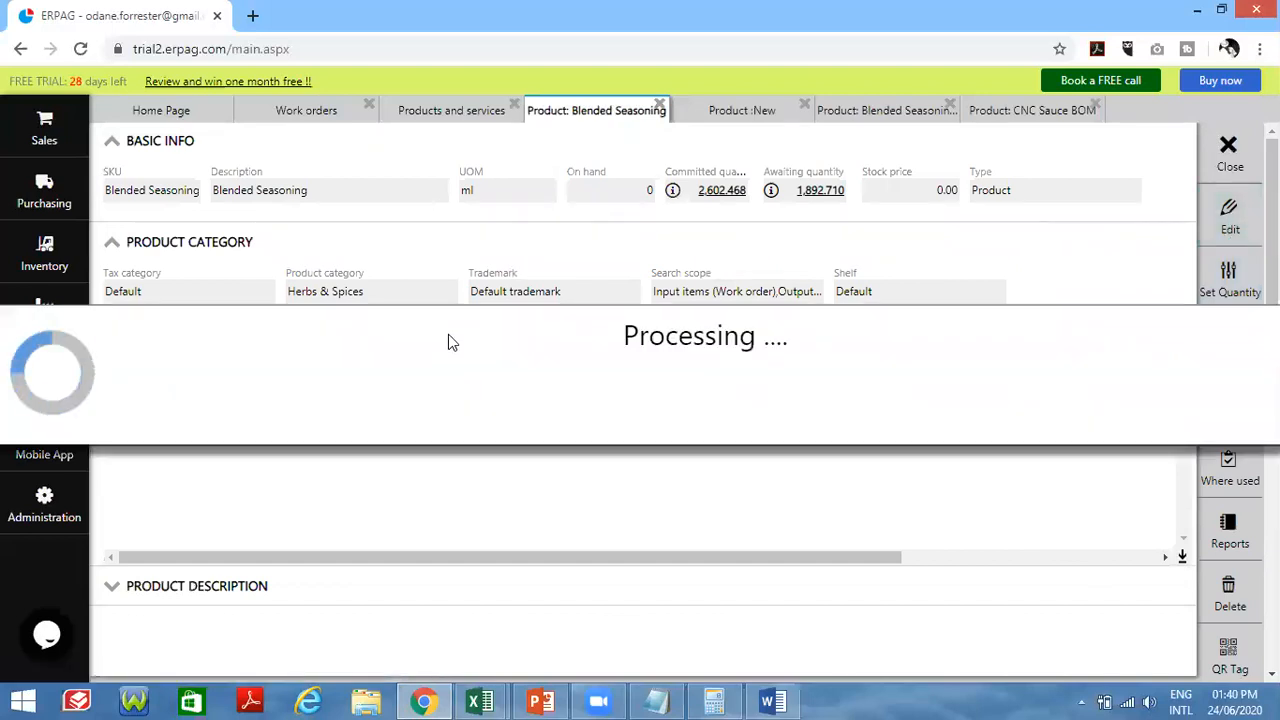
pyautogui.scroll(-10, 477, 357)
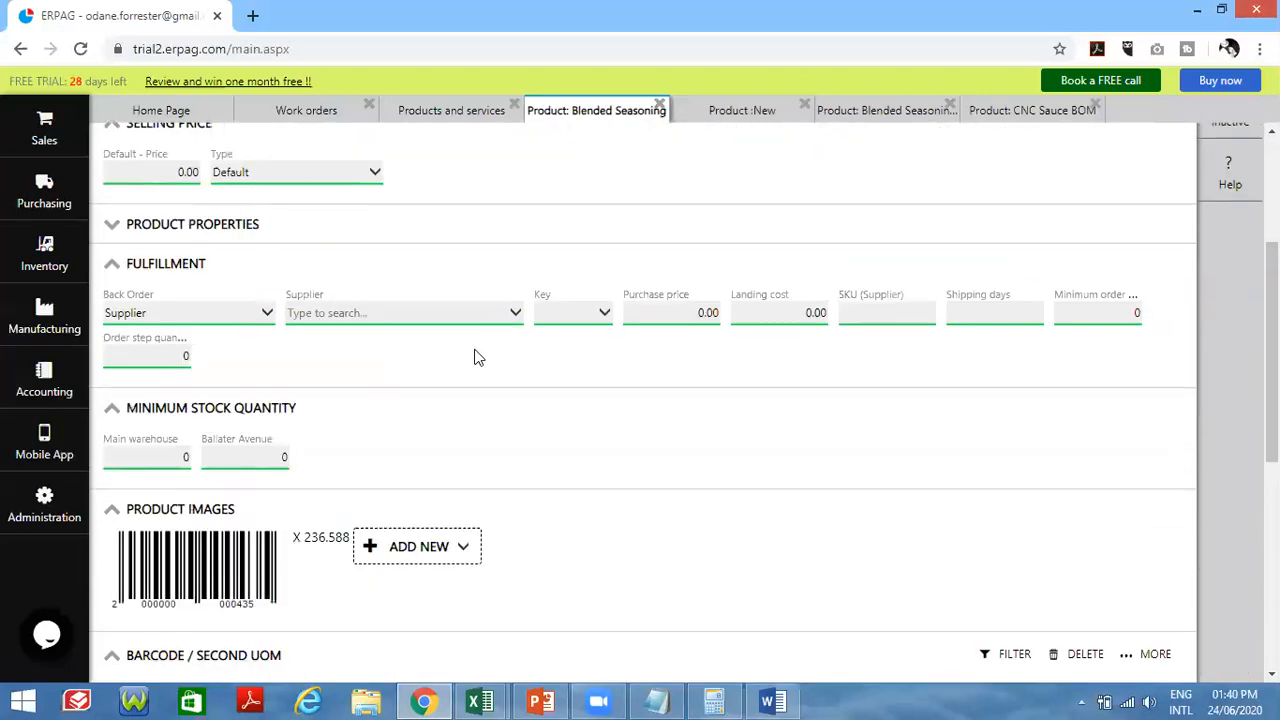
pyautogui.scroll(-1, 481, 362)
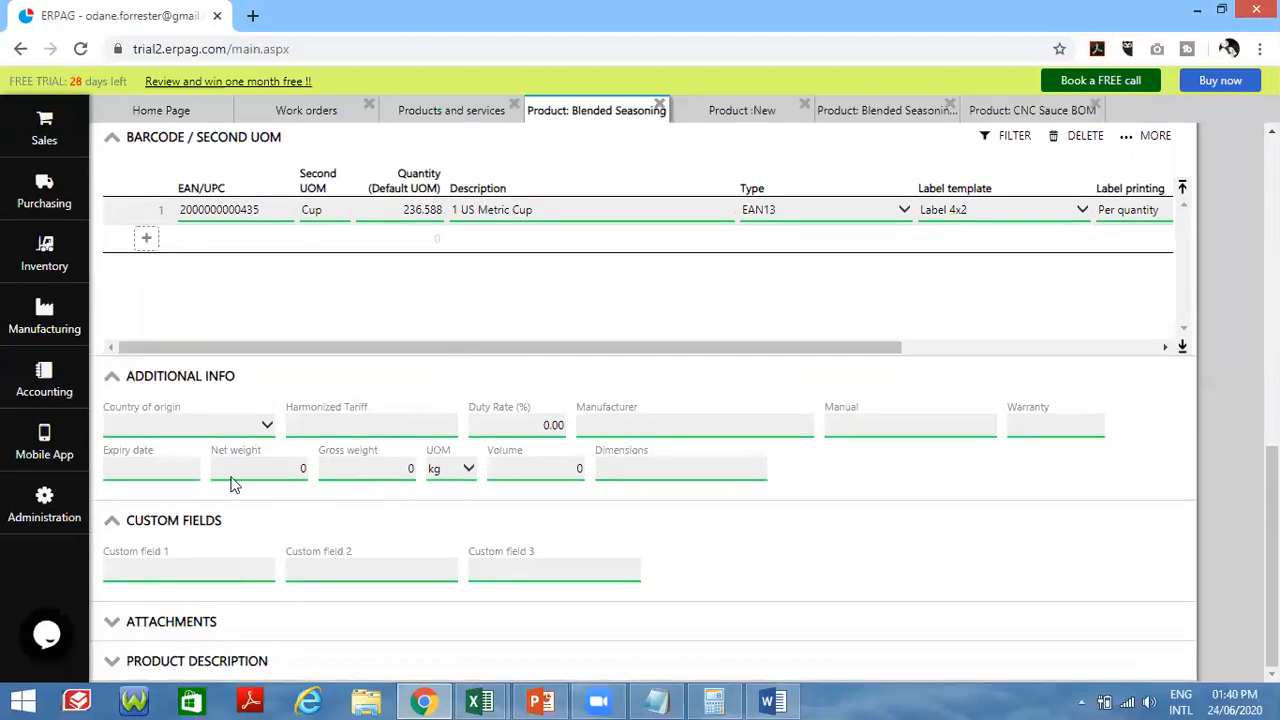
pyautogui.scroll(5, 313, 423)
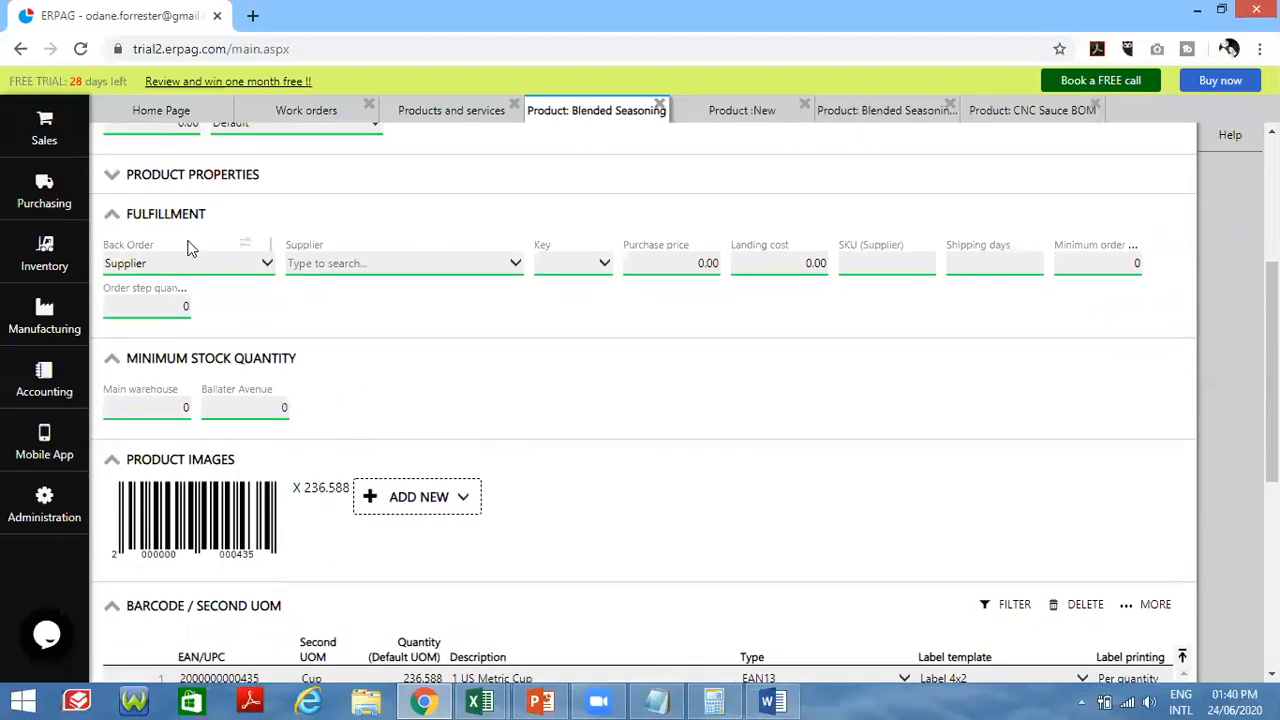
pyautogui.scroll(1, 160, 242)
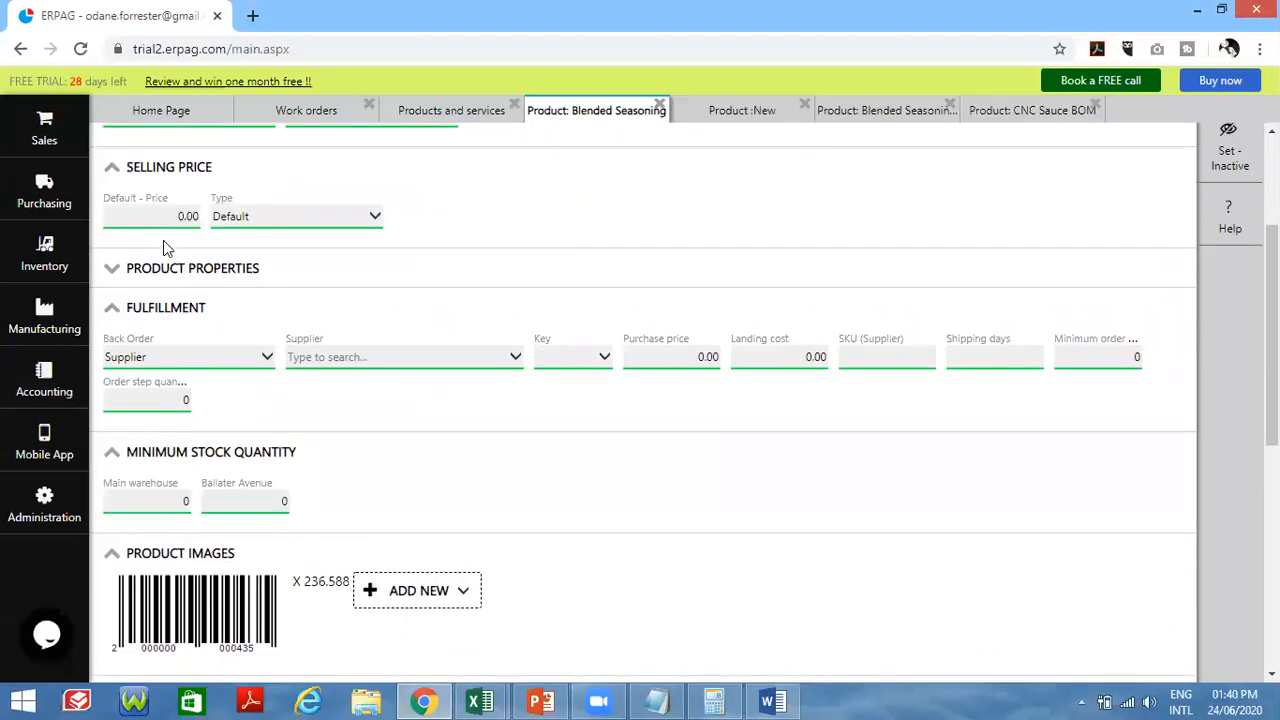
pyautogui.scroll(2, 165, 247)
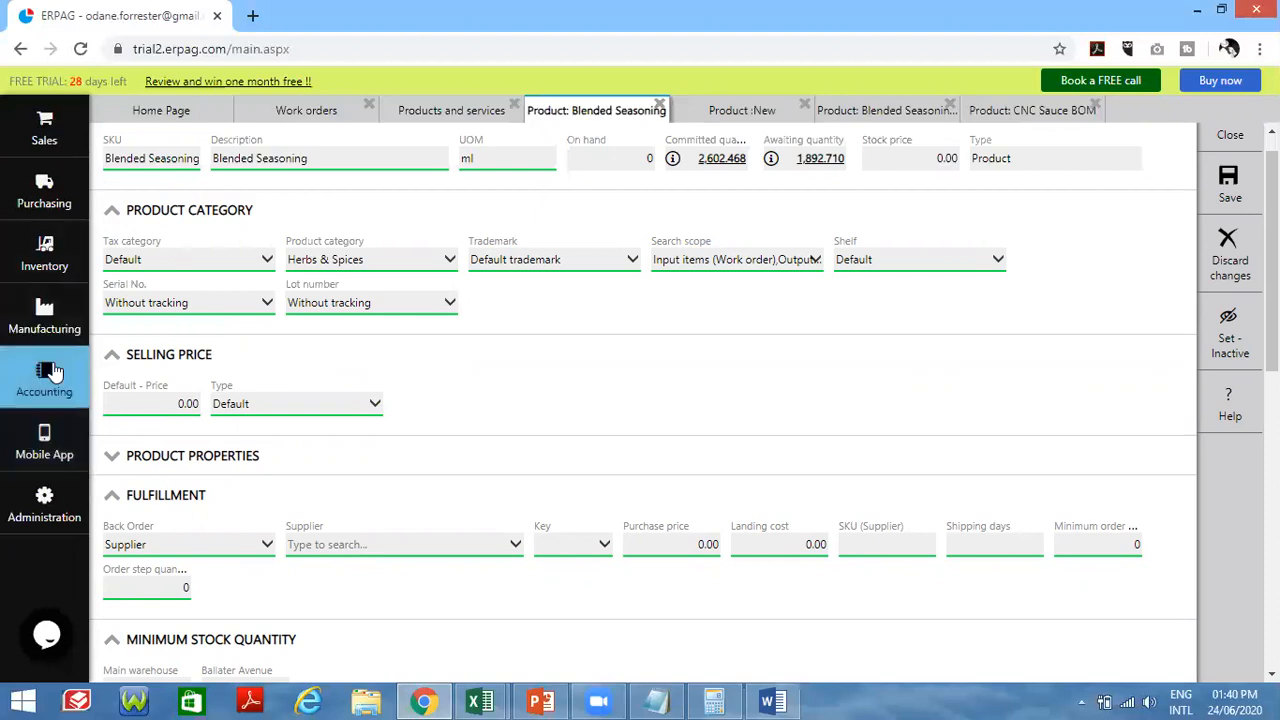
# - Open work order WO-000003 from the manufacturing work orders and examine its work operations and input items
pyautogui.click(40, 318)
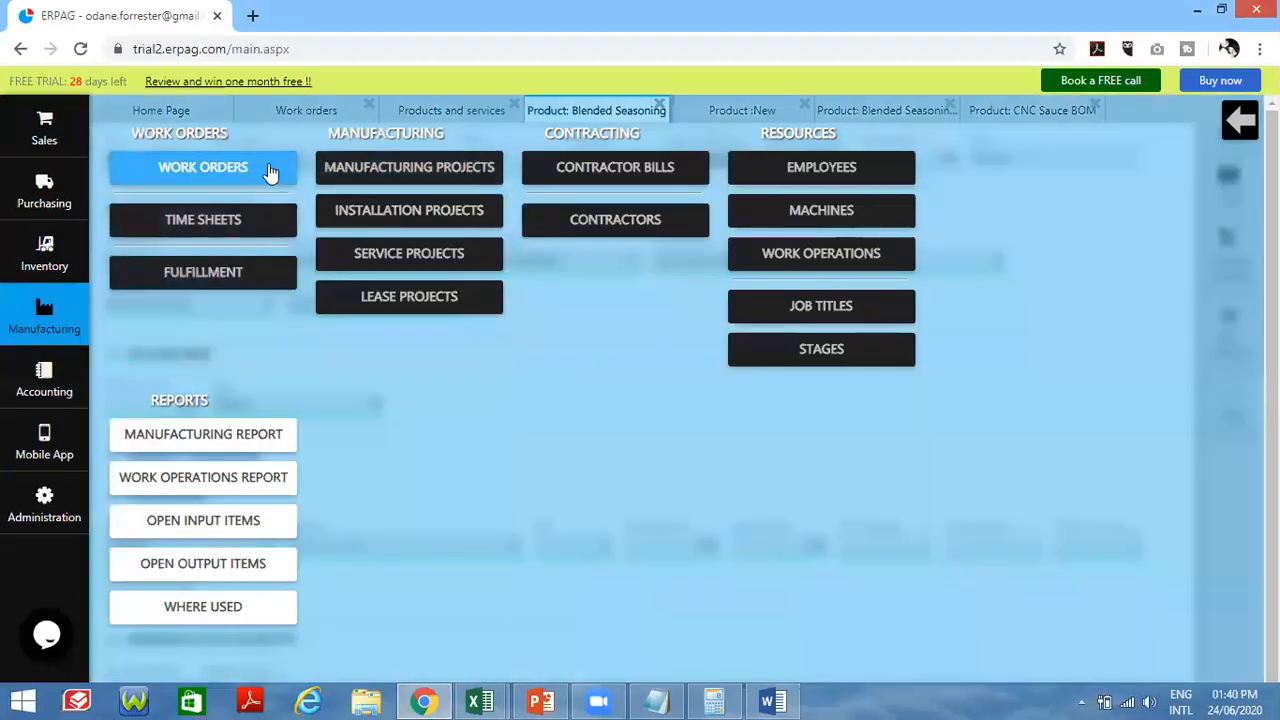
pyautogui.click(218, 172)
pyautogui.click(229, 326)
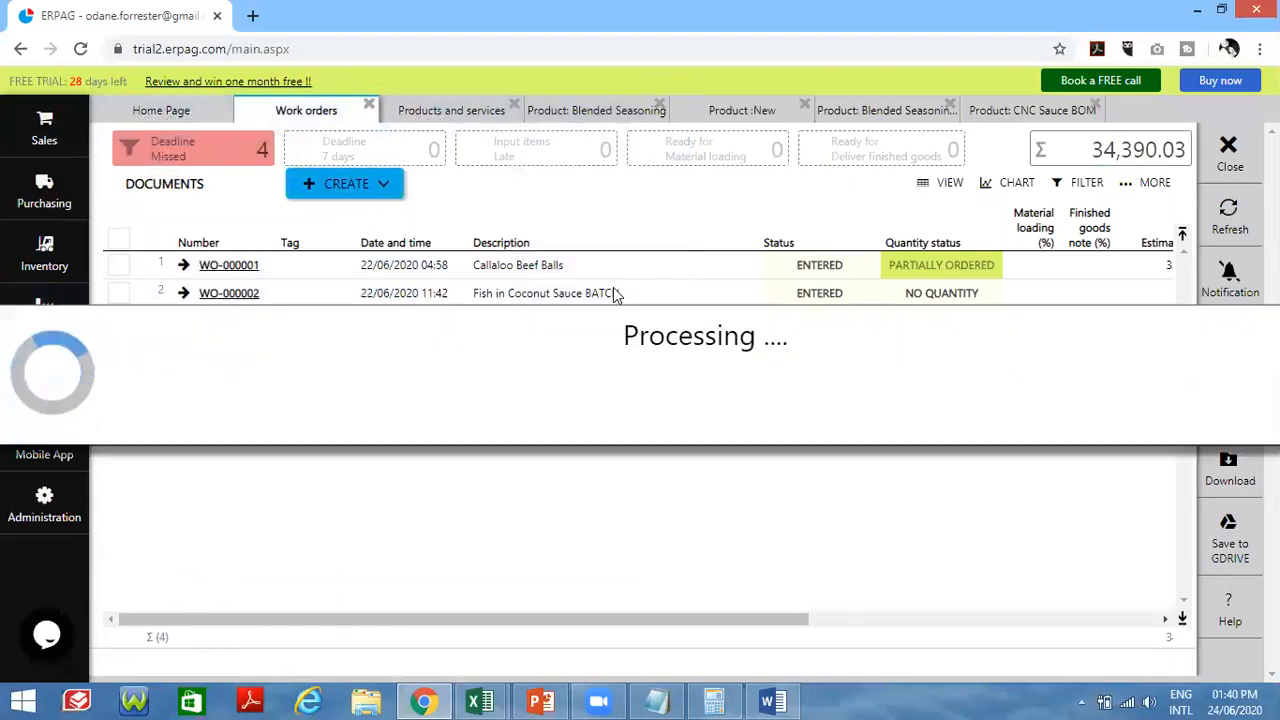
pyautogui.scroll(-5, 591, 320)
pyautogui.scroll(2, 591, 320)
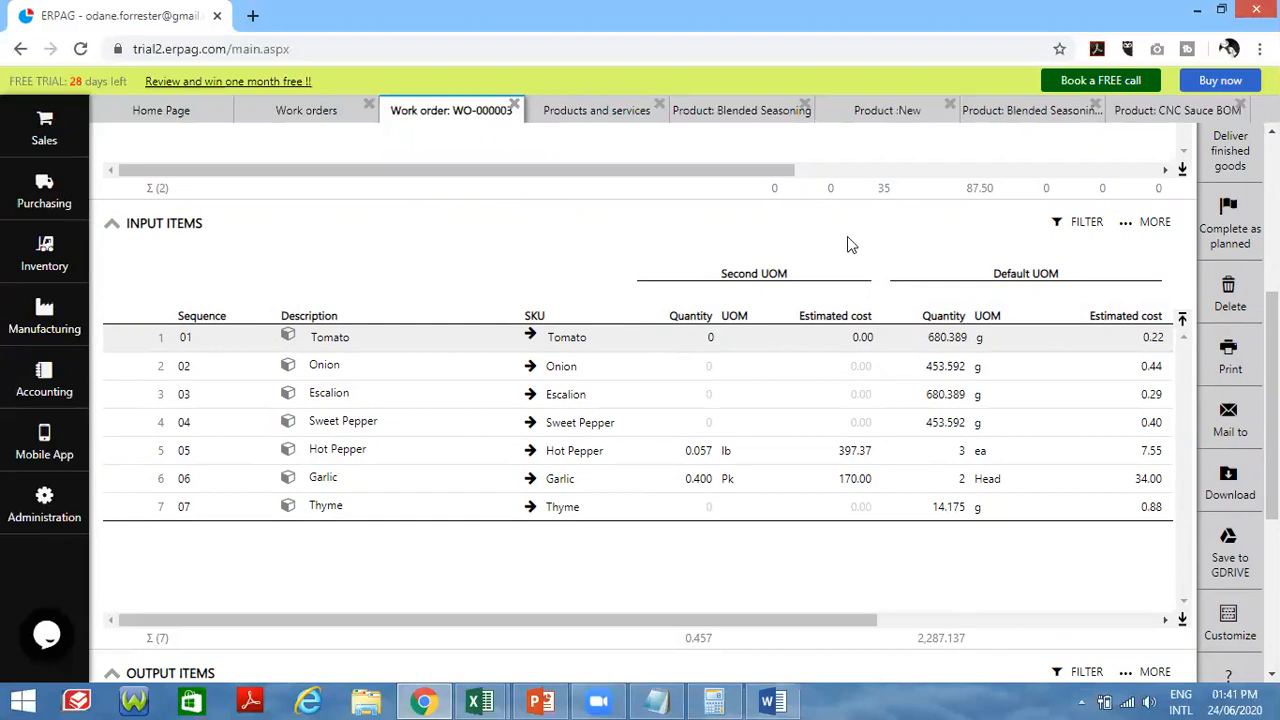
pyautogui.scroll(1, 450, 200)
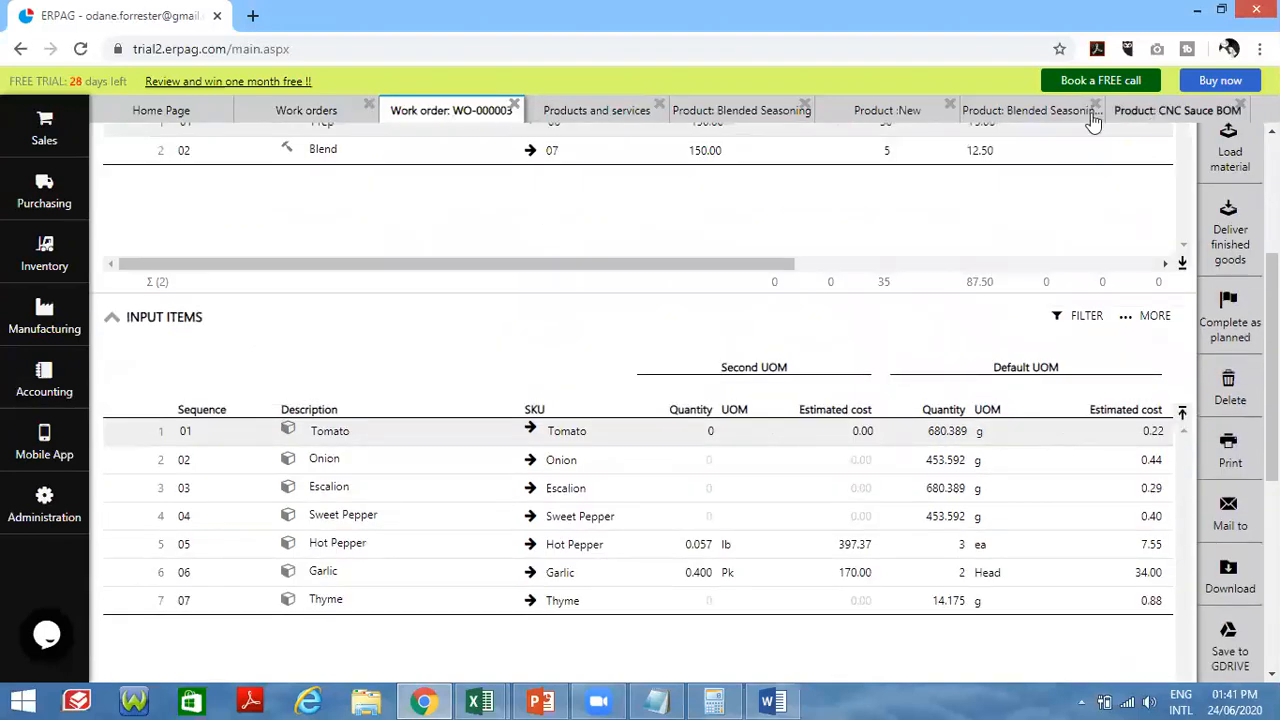
# - In the new product's bill of materials, change the third row's type to Sub-component and try to find "blen" among the sub-components
pyautogui.click(858, 118)
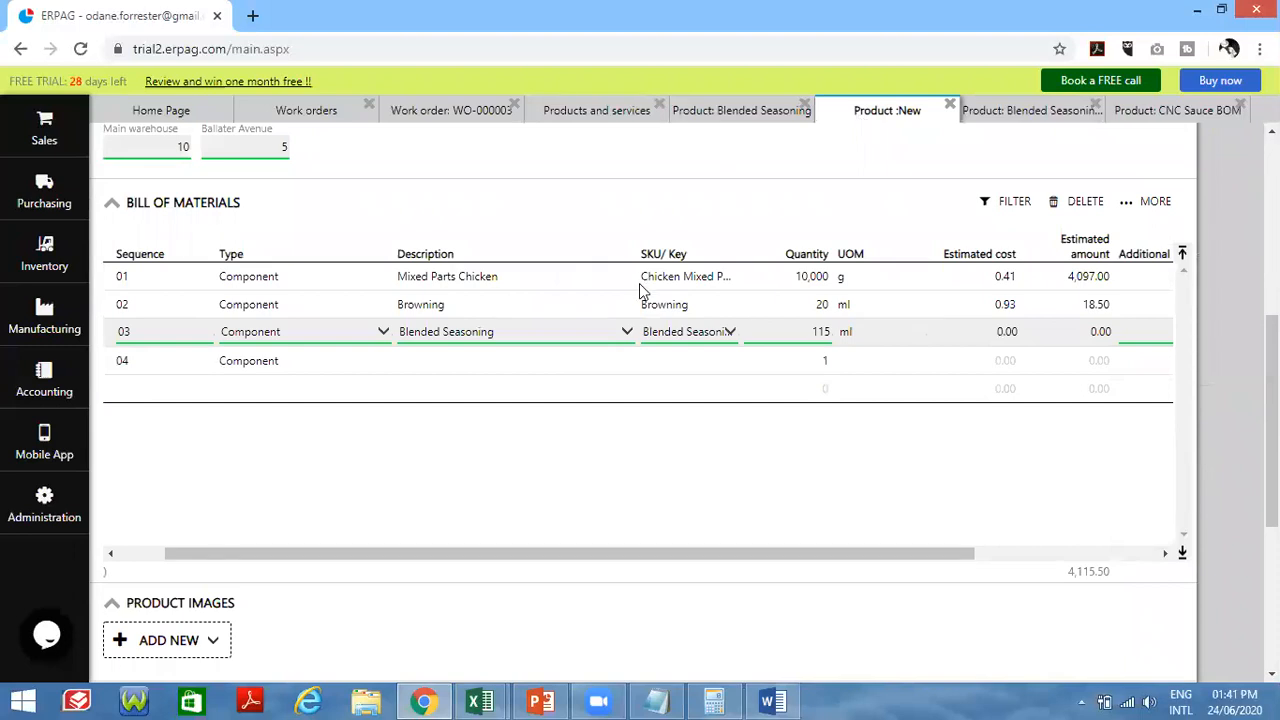
pyautogui.click(360, 336)
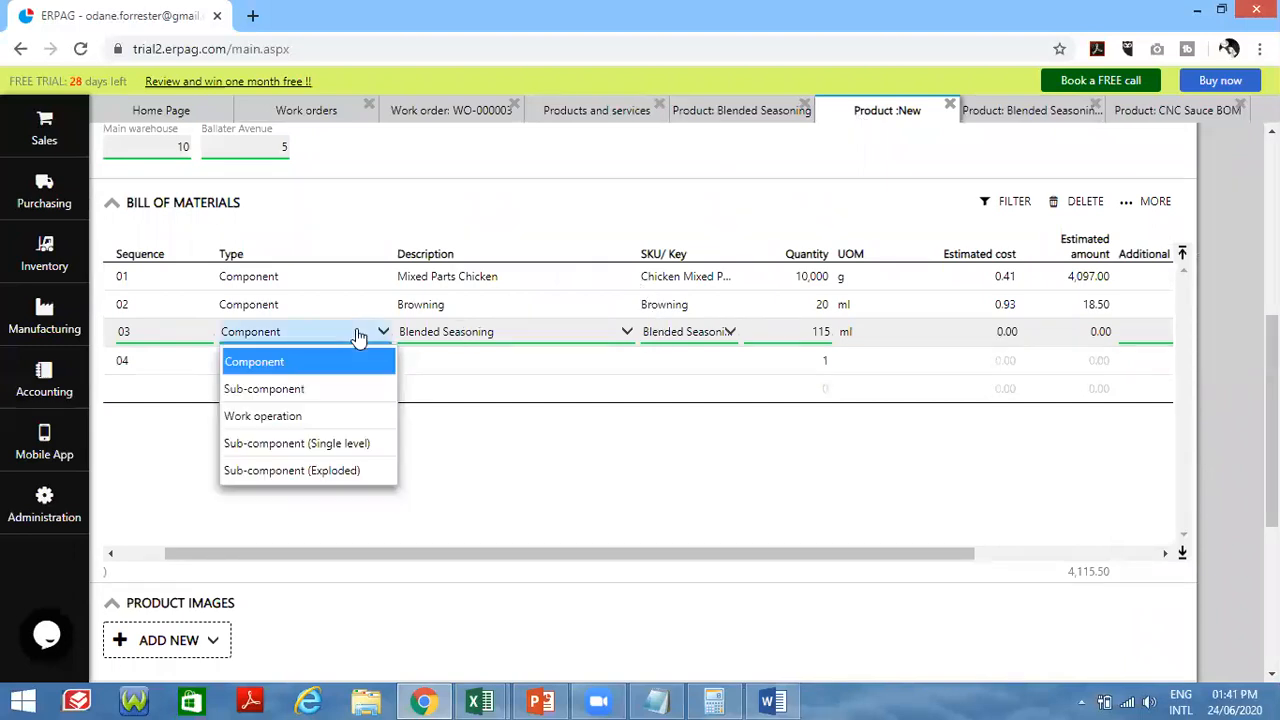
pyautogui.click(326, 396)
pyautogui.click(467, 333)
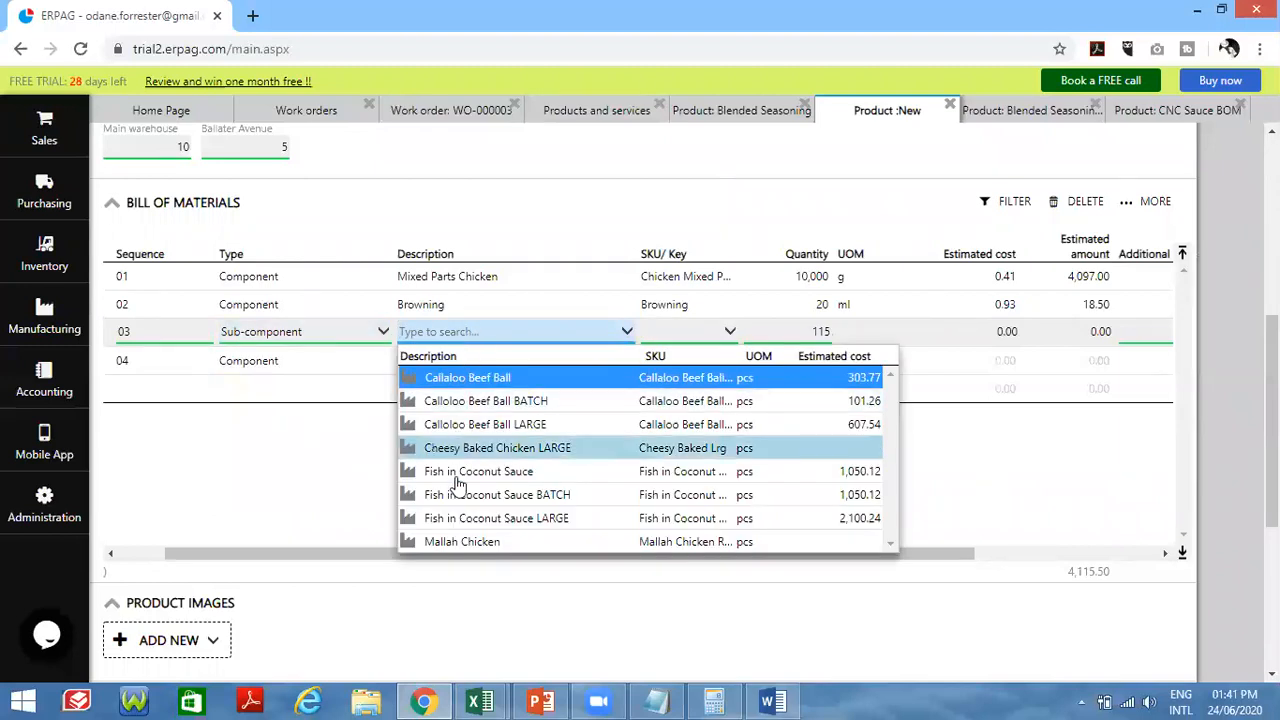
pyautogui.scroll(-2, 468, 505)
pyautogui.scroll(-1, 471, 329)
pyautogui.scroll(3, 500, 286)
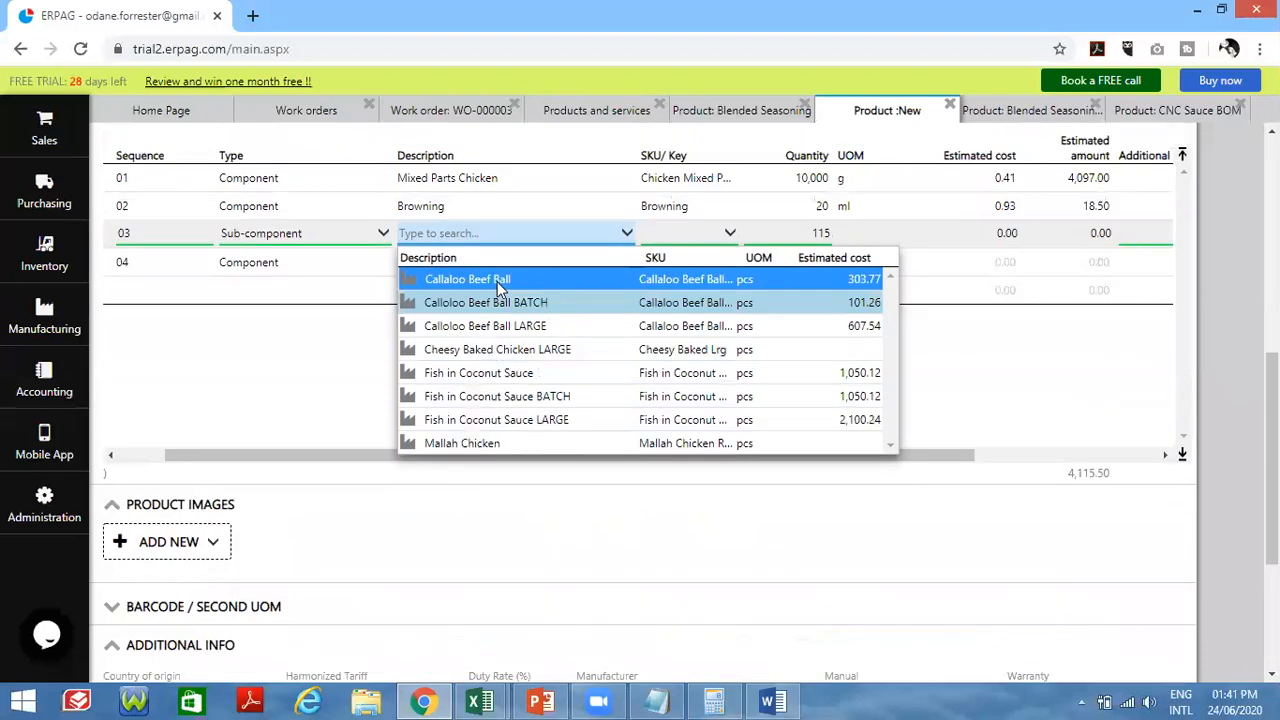
pyautogui.write('blen')
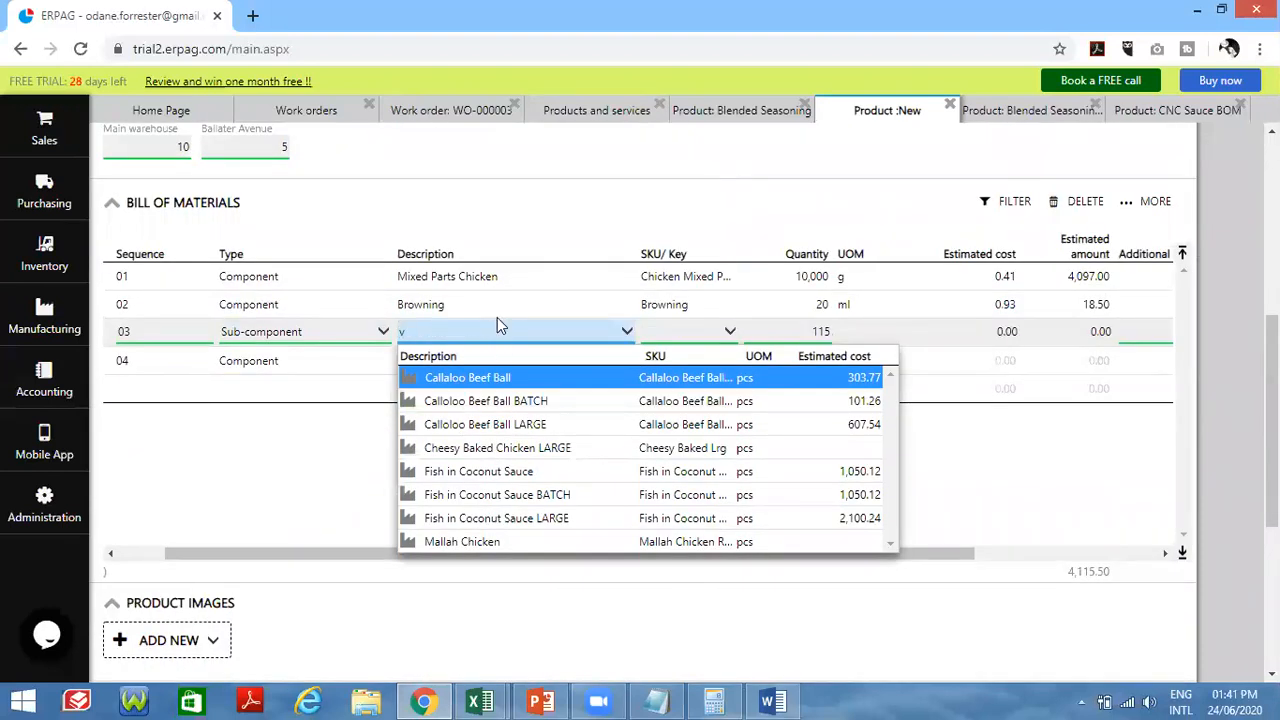
pyautogui.press('BackSpace')
pyautogui.press('BackSpace')
pyautogui.press('BackSpace')
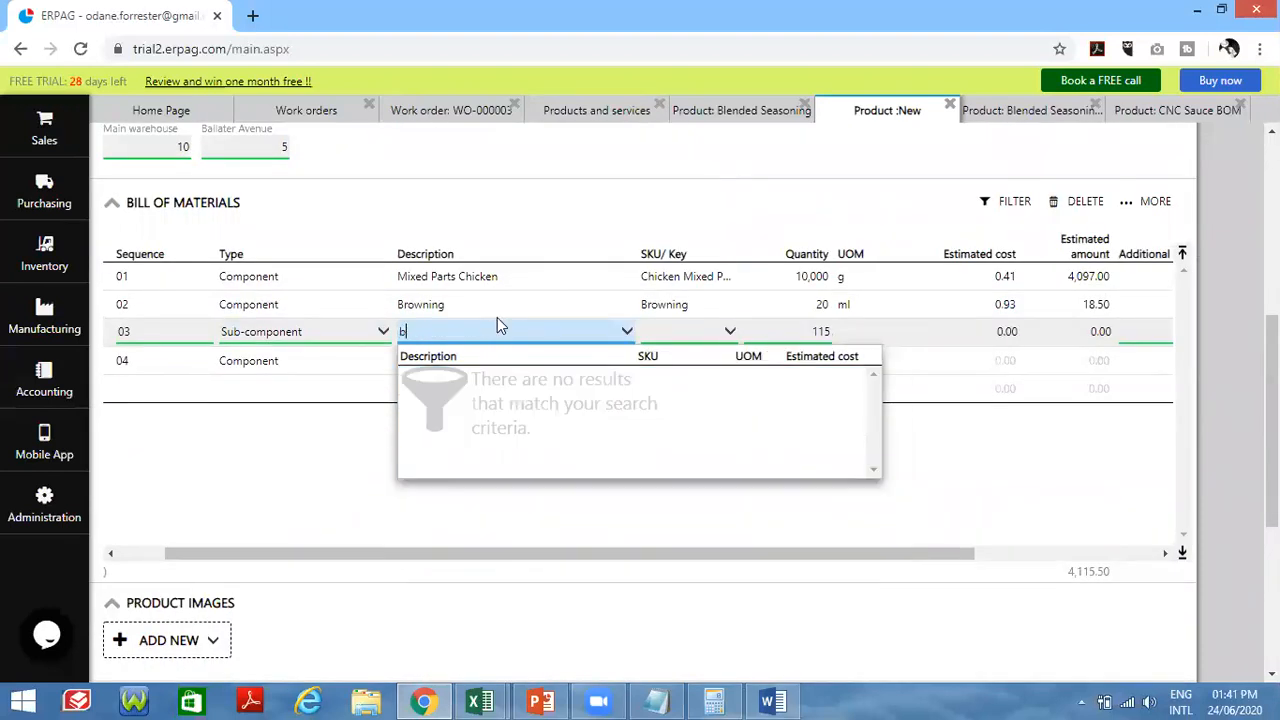
pyautogui.press('BackSpace')
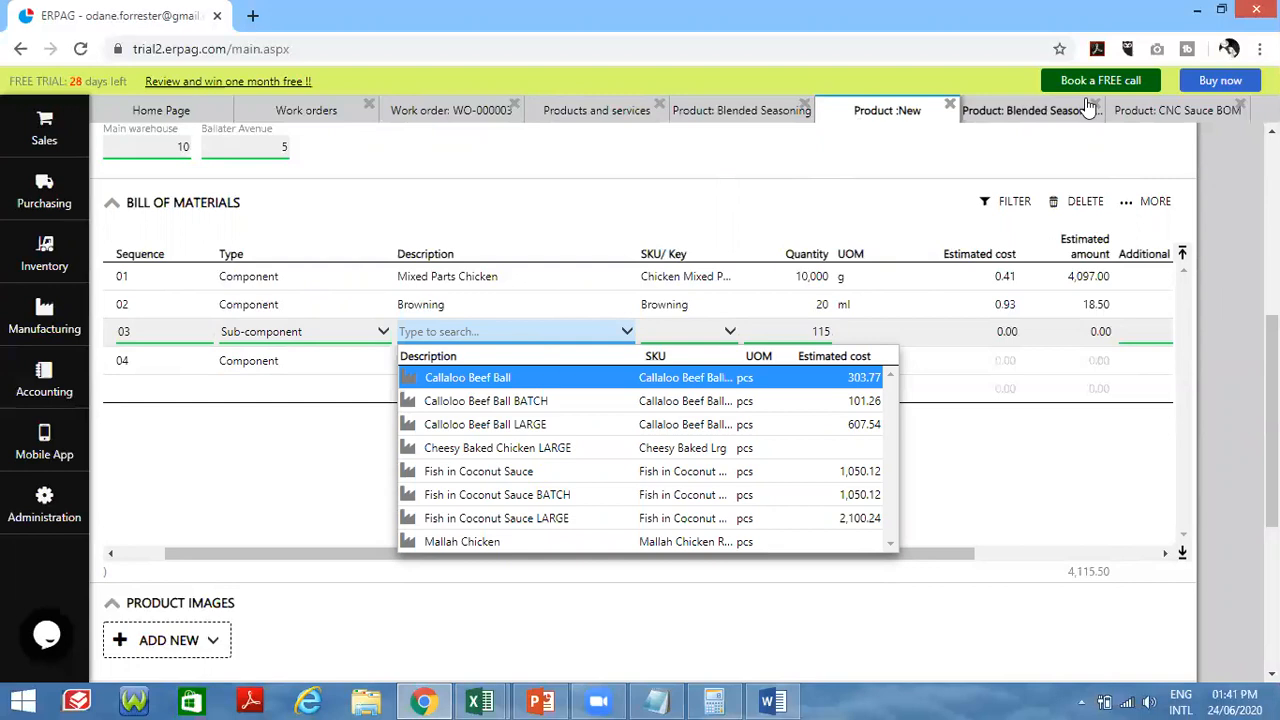
# - Check the search scope and bill of materials of the CNC Sauce BOM product
pyautogui.click(1148, 112)
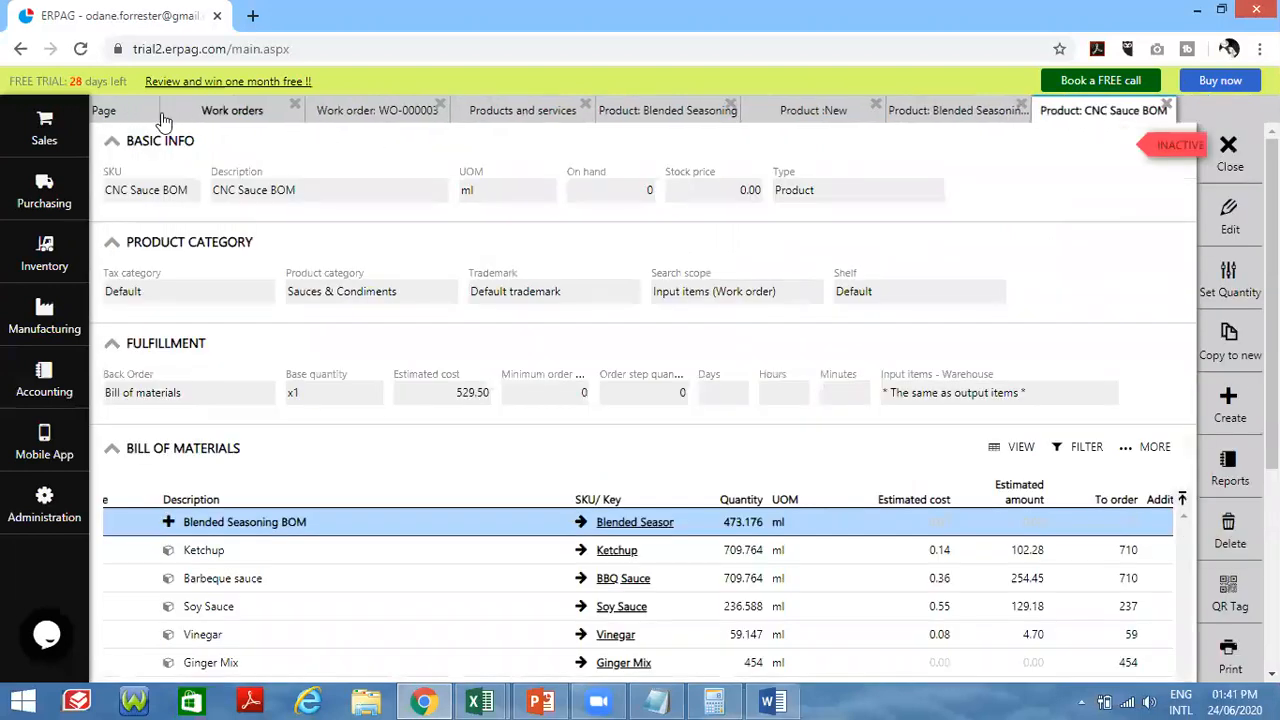
pyautogui.middleClick(690, 298)
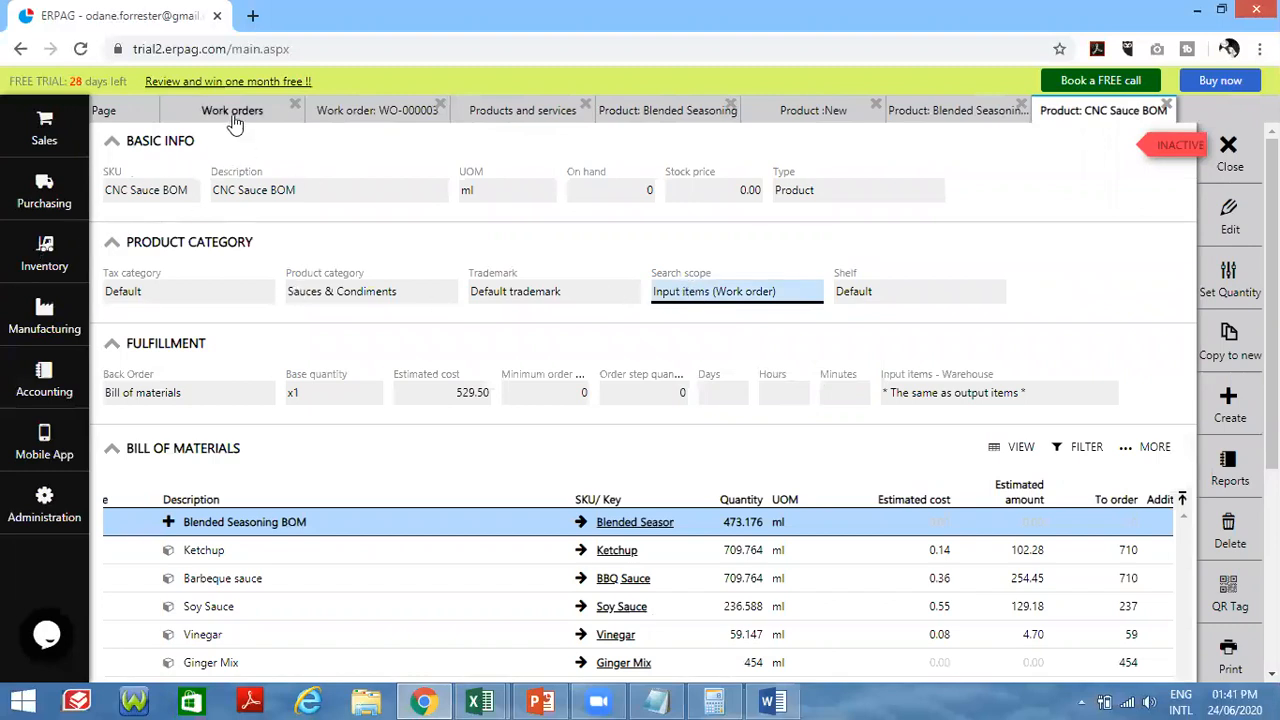
pyautogui.click(103, 111)
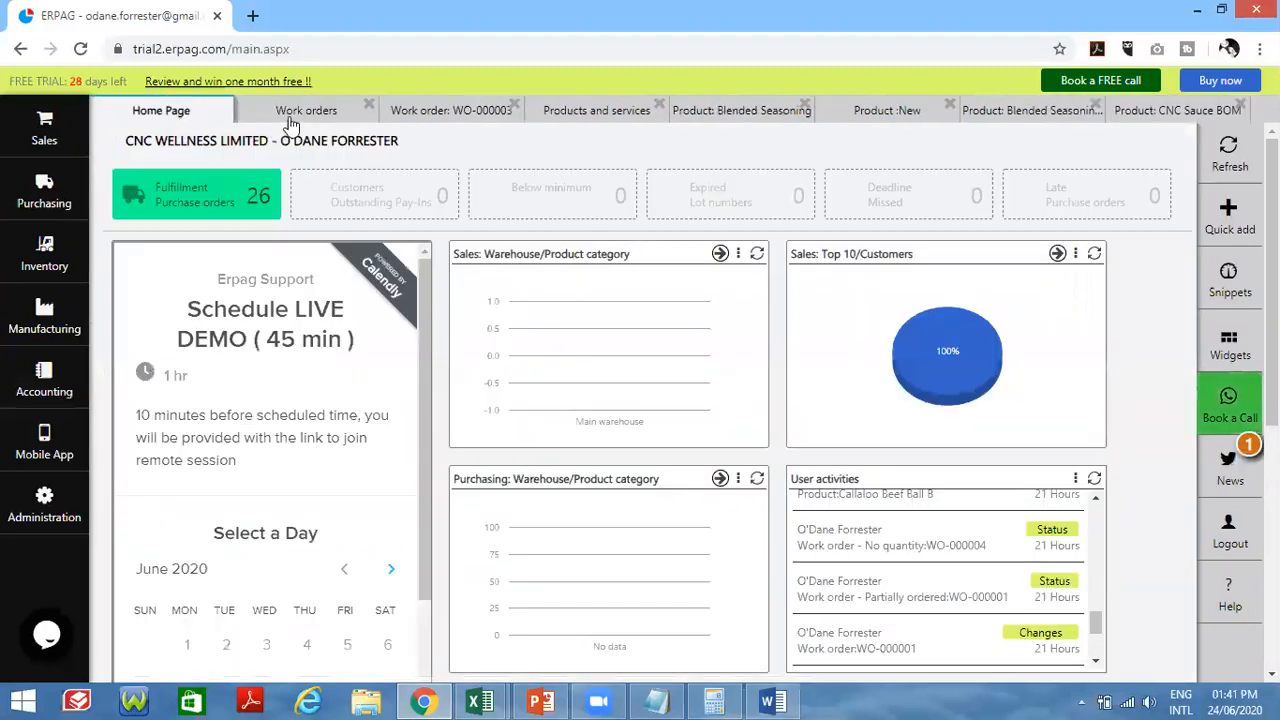
# - Open the Blended Seasoning BOM product from the products and services list and set it to active
pyautogui.click(582, 114)
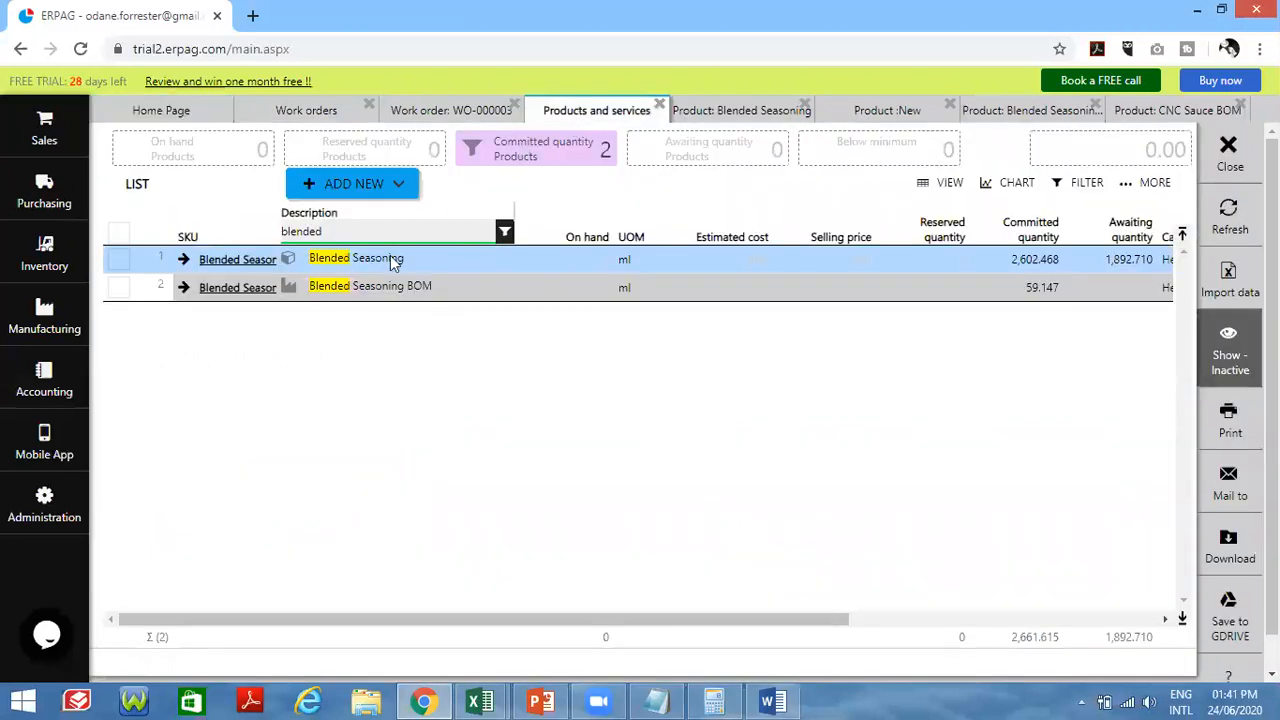
pyautogui.click(228, 292)
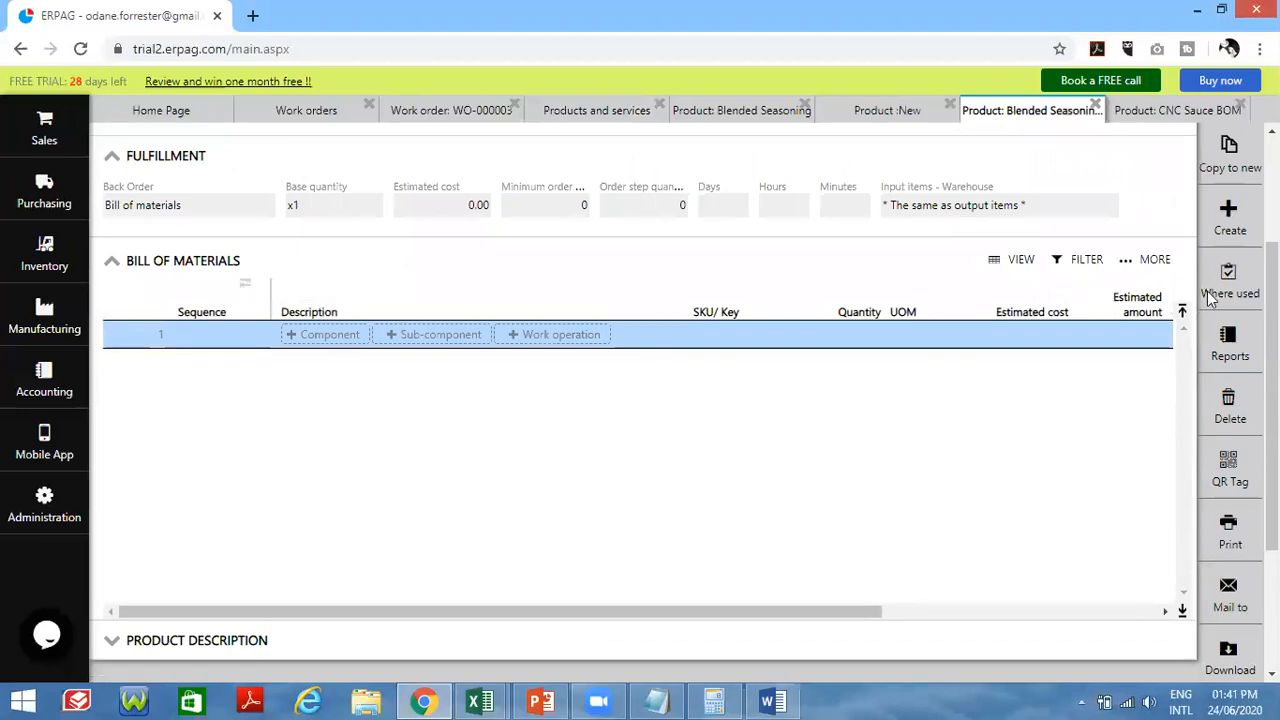
pyautogui.scroll(2, 1186, 315)
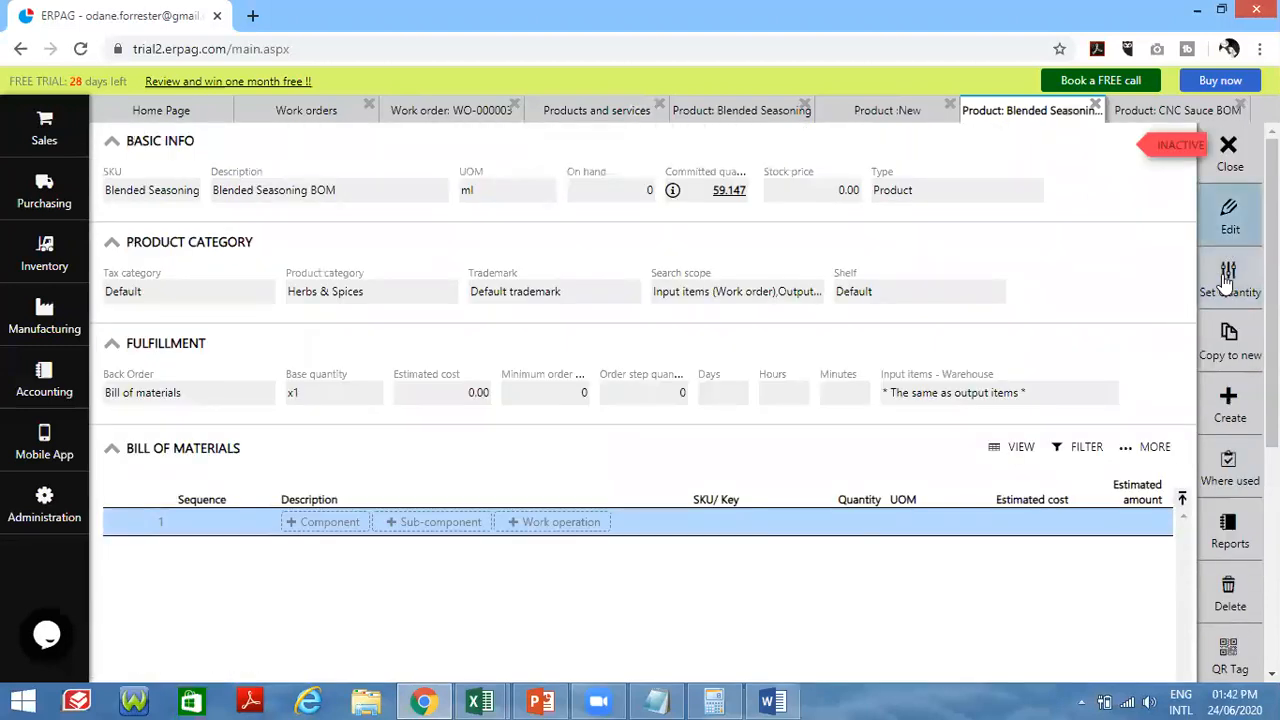
pyautogui.scroll(-4, 1226, 281)
pyautogui.scroll(4, 1228, 272)
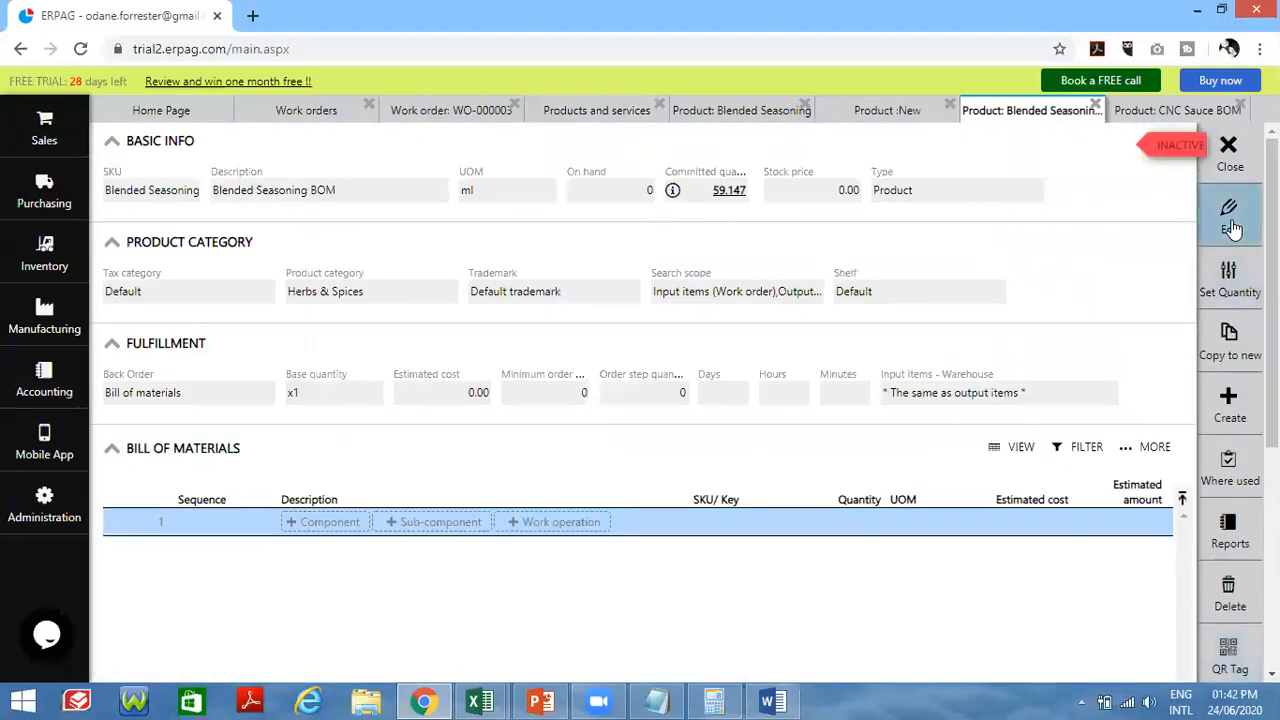
pyautogui.click(1230, 215)
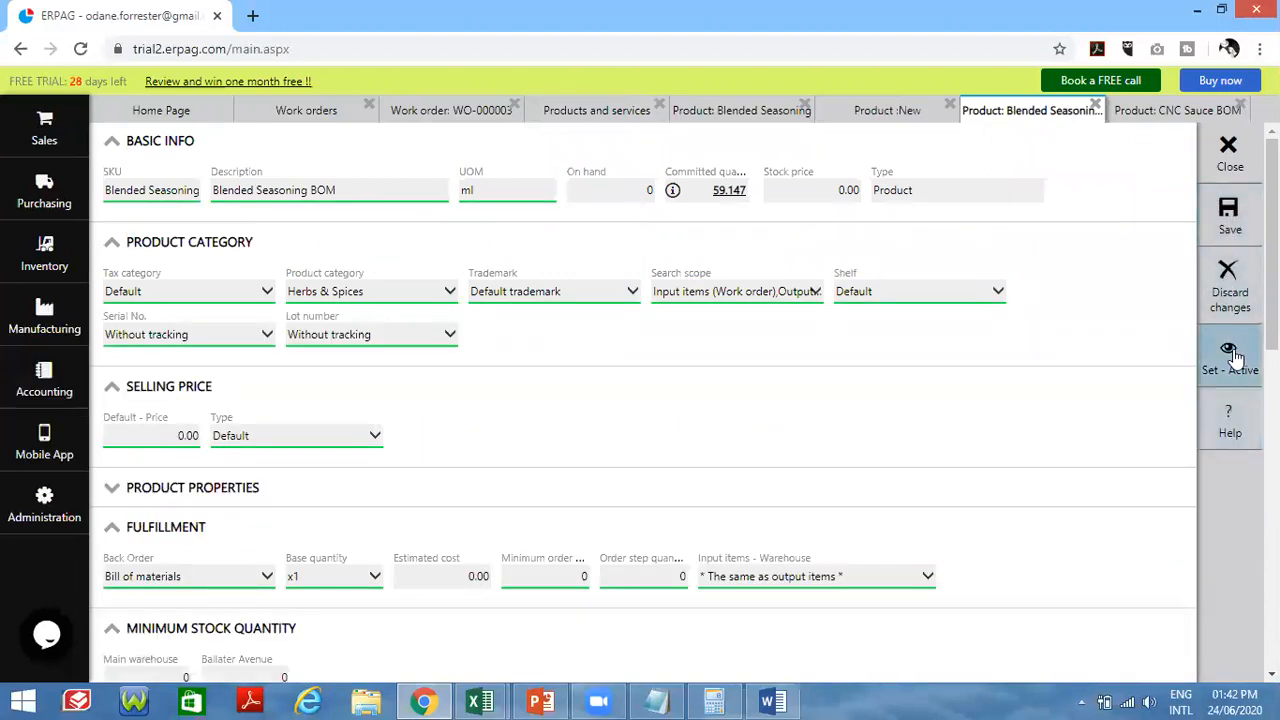
pyautogui.click(1234, 357)
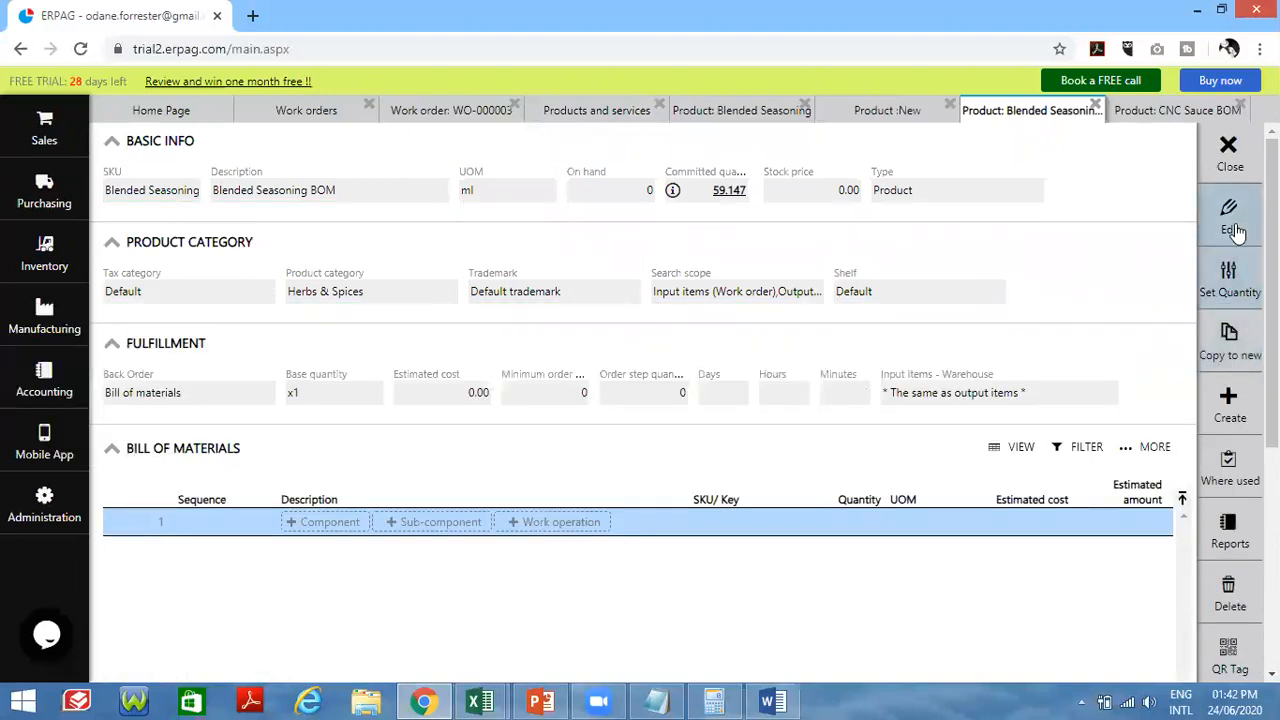
pyautogui.scroll(-4, 848, 421)
pyautogui.scroll(4, 848, 413)
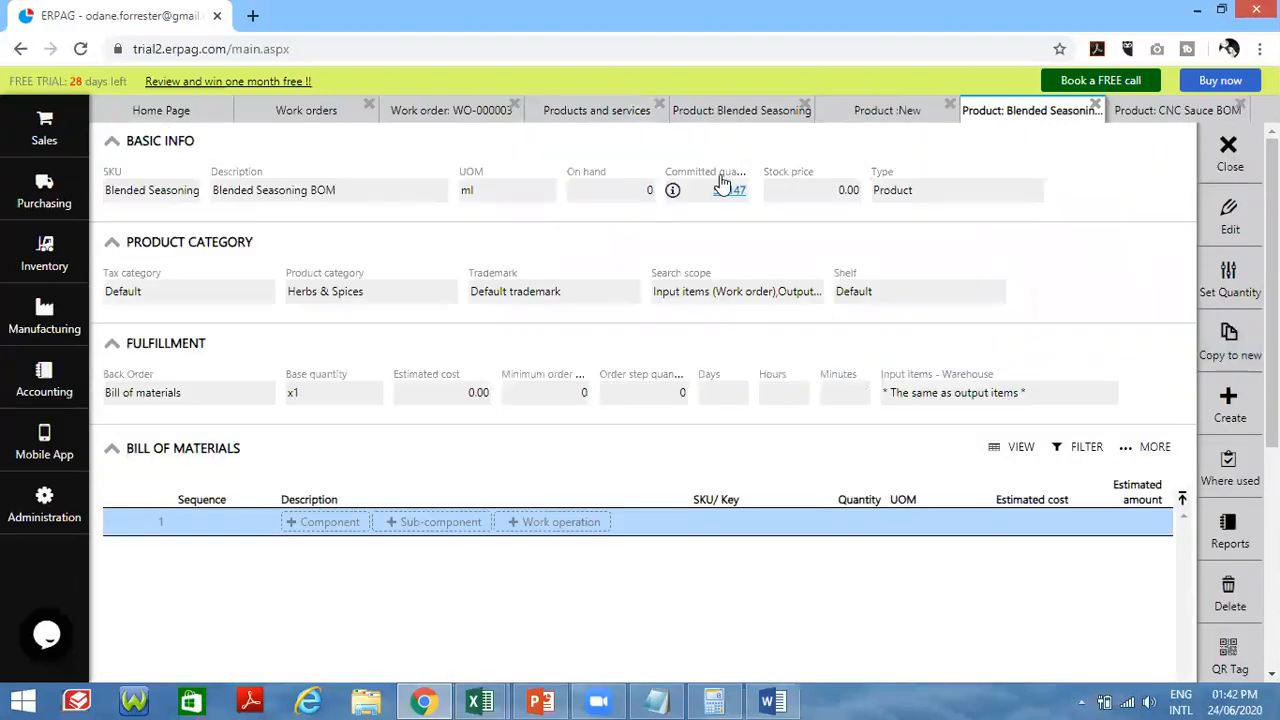
# - Return to the new product and search again for "blen" as the third row's sub-component
pyautogui.click(863, 114)
pyautogui.scroll(-8, 320, 400)
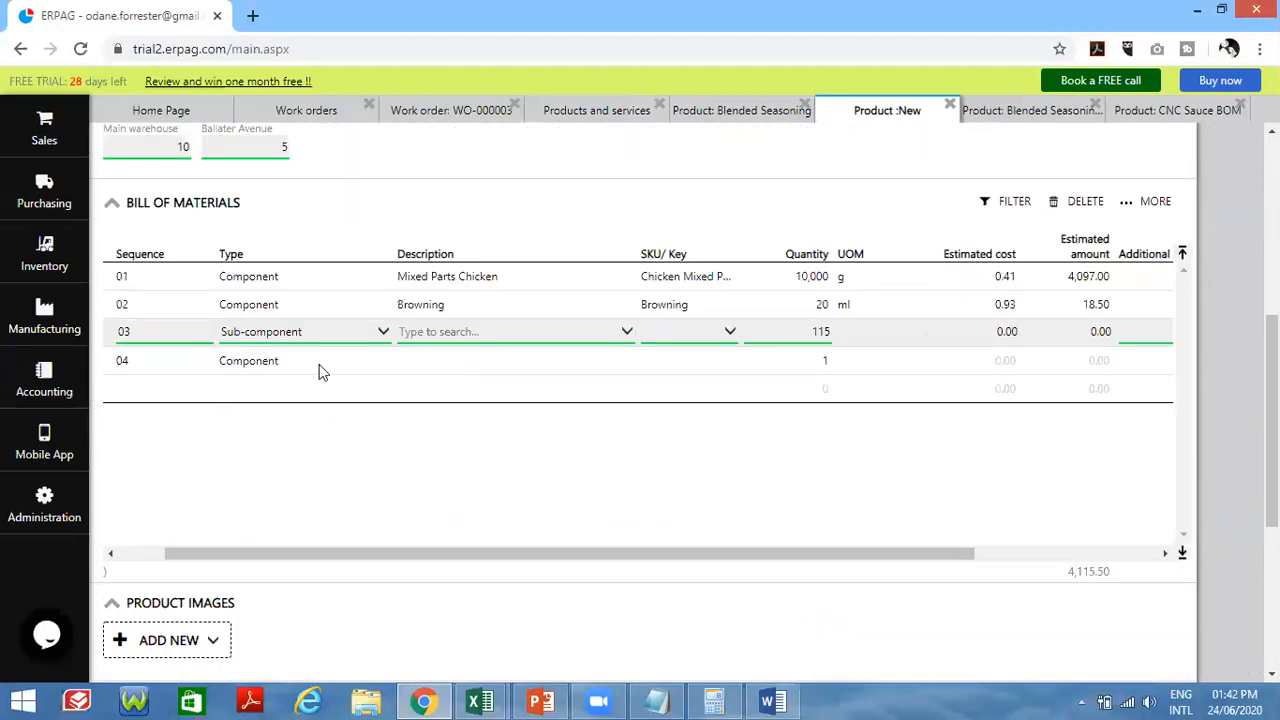
pyautogui.click(437, 334)
pyautogui.write('blen')
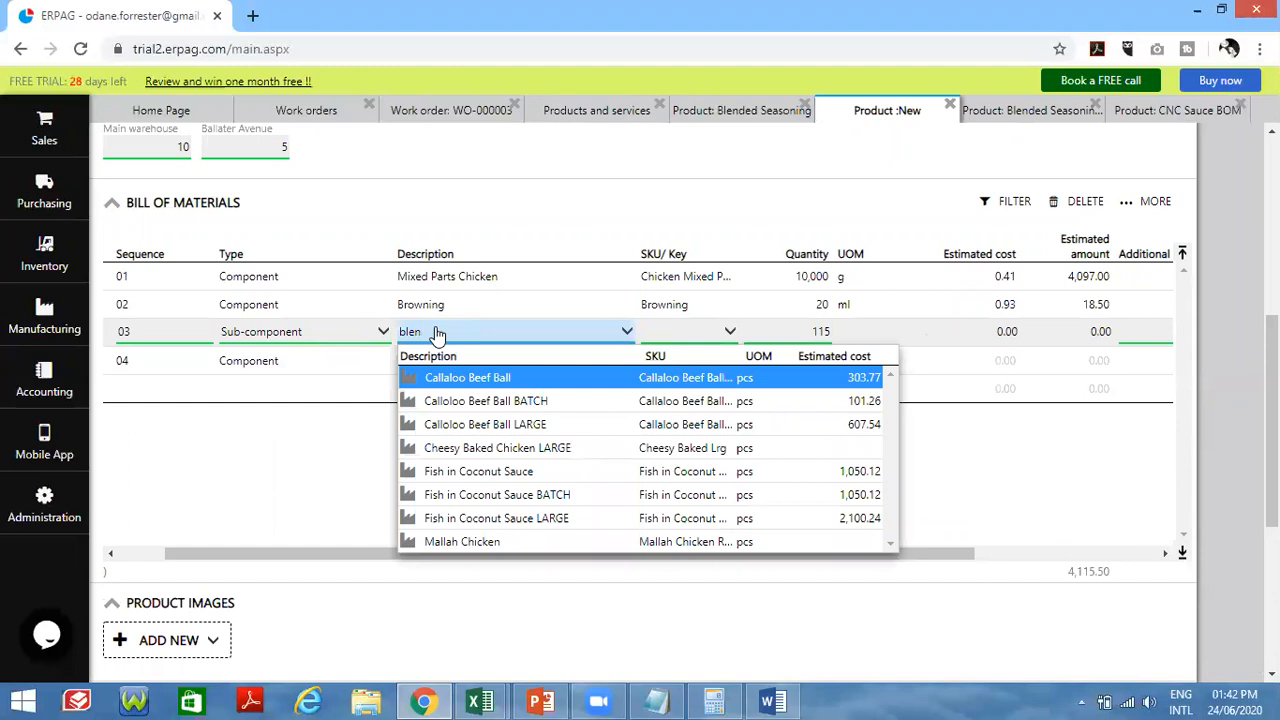
pyautogui.press('BackSpace')
pyautogui.press('BackSpace')
pyautogui.press('BackSpace')
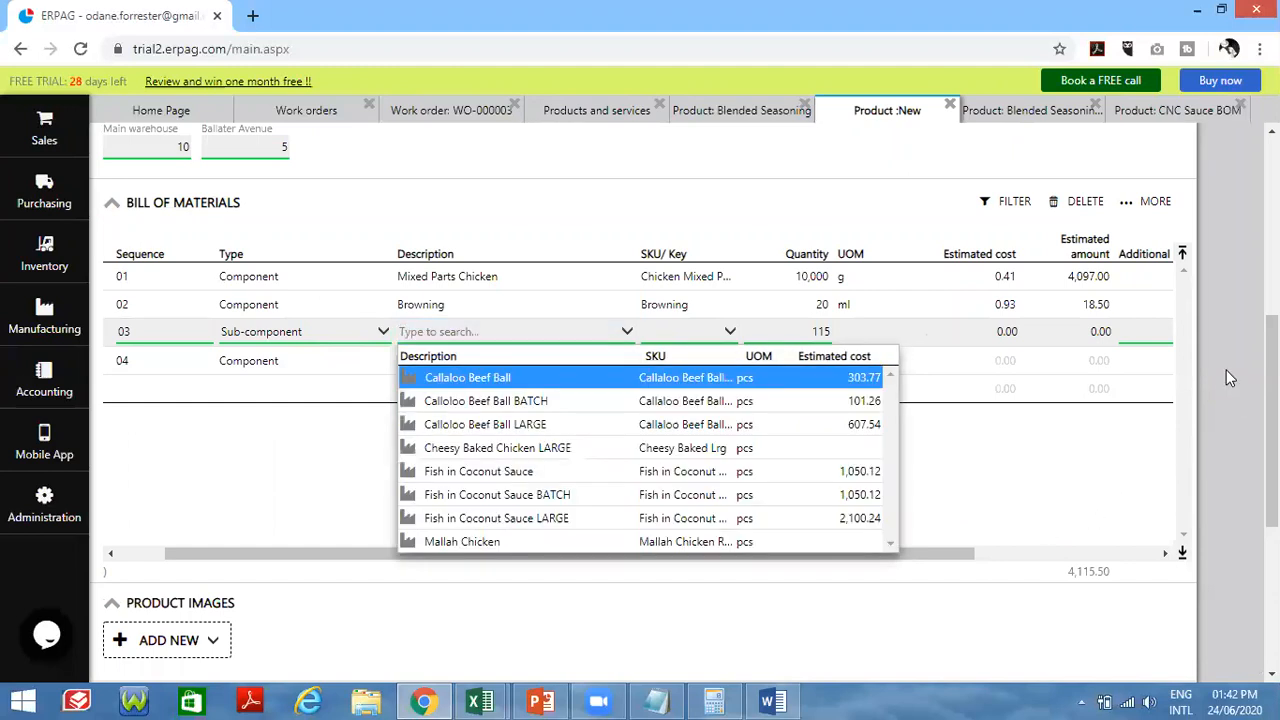
# - Save the Honey Glazed Chicken BATCH product and reopen it for editing
pyautogui.scroll(5, 1230, 378)
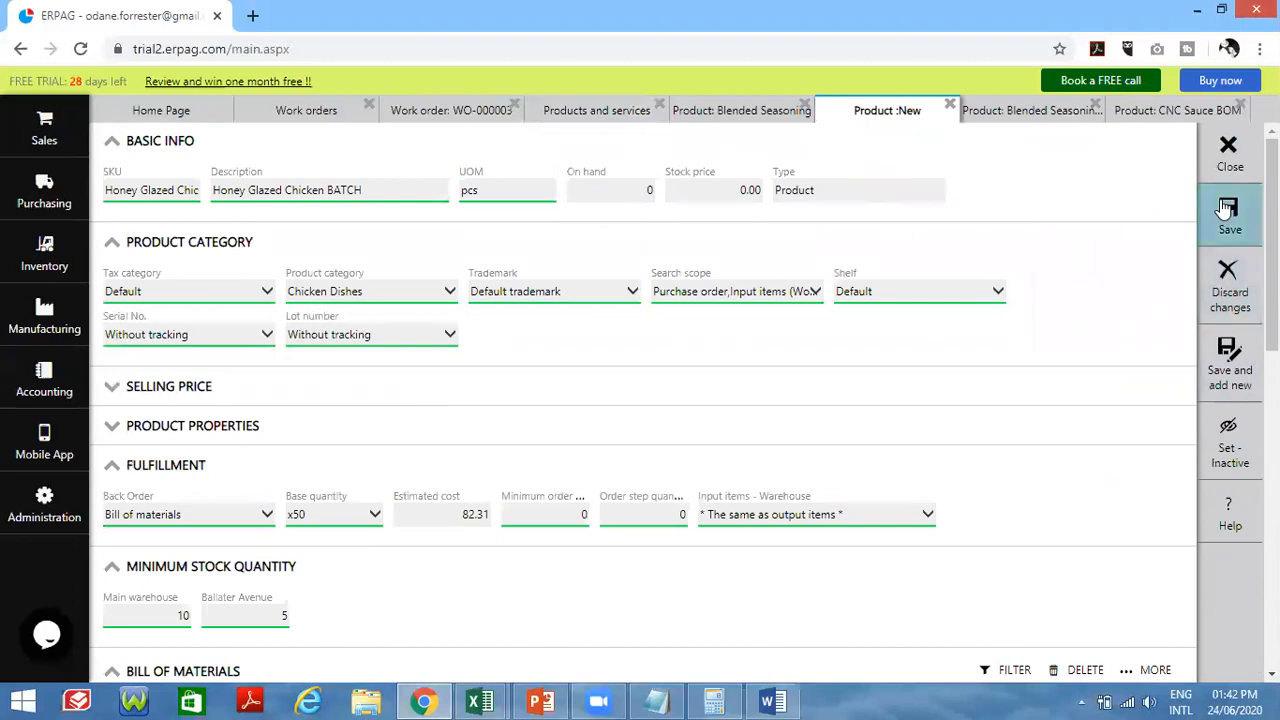
pyautogui.click(1227, 208)
pyautogui.click(1227, 208)
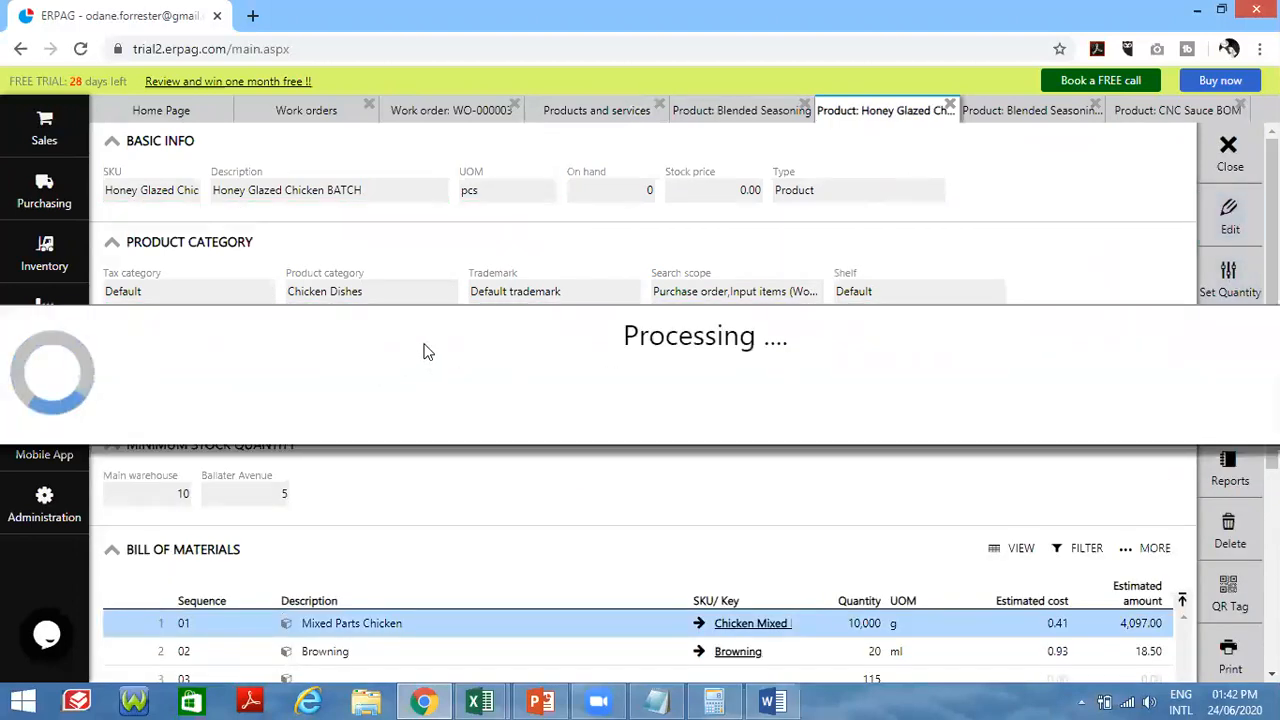
# - Set the third bill of materials row to type Sub-component and assign Blended Seasoning BOM to it
pyautogui.scroll(-5, 423, 349)
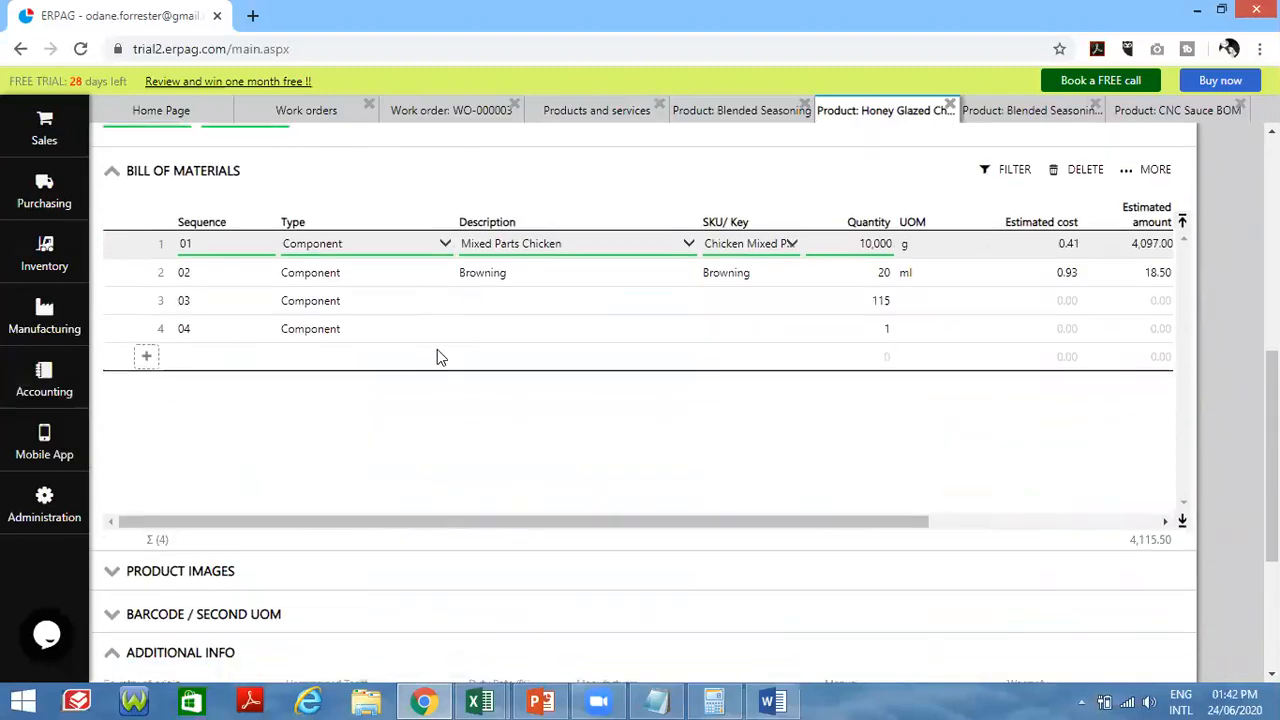
pyautogui.click(491, 300)
pyautogui.click(381, 306)
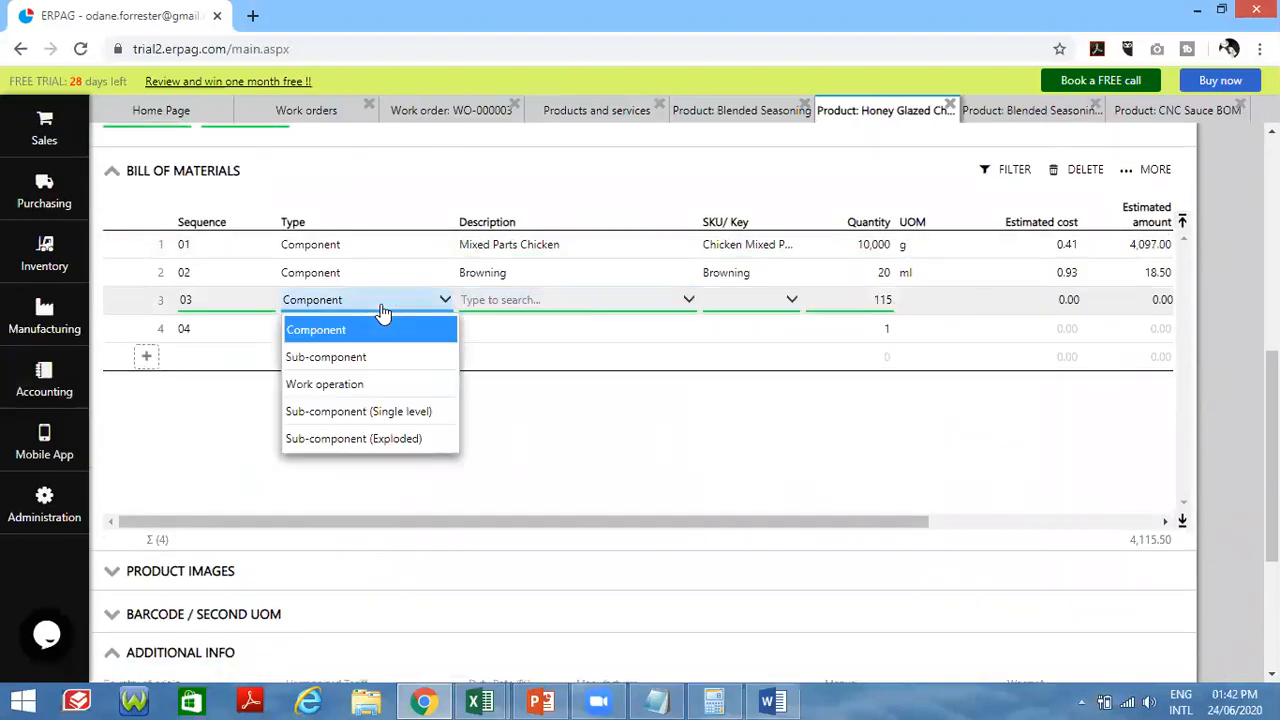
pyautogui.click(371, 358)
pyautogui.click(546, 305)
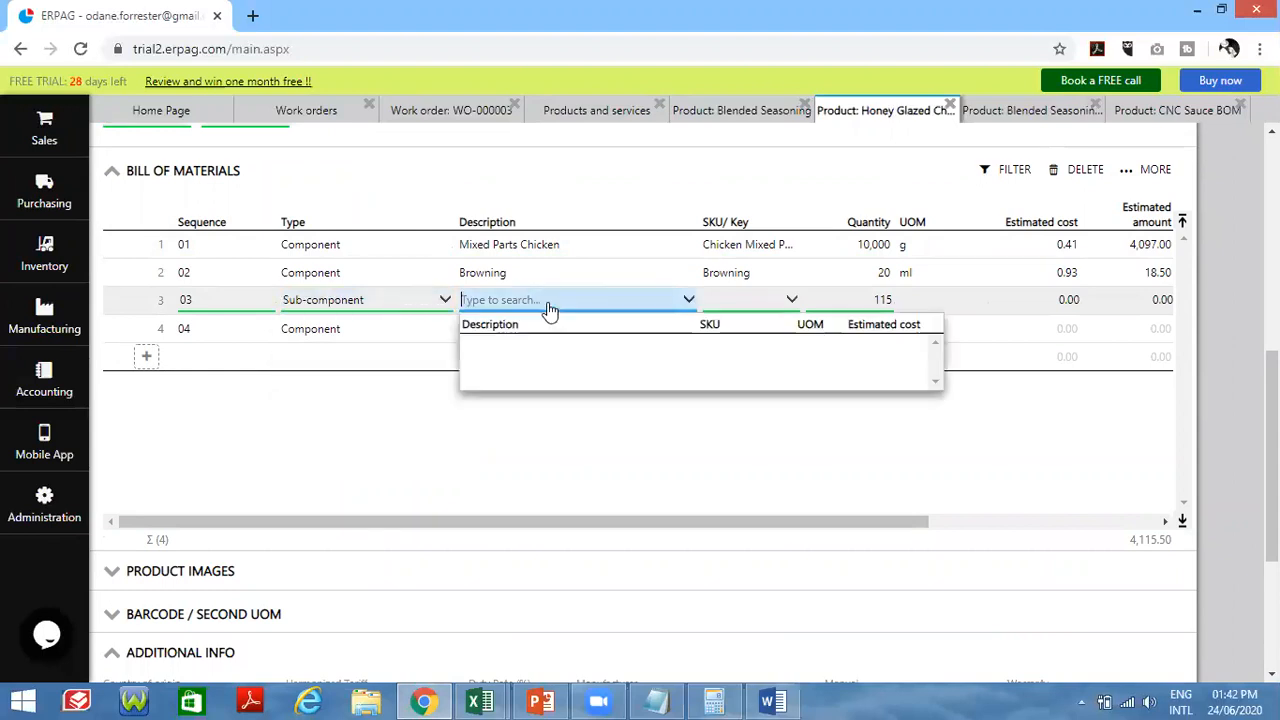
pyautogui.write('blen')
pyautogui.click(569, 343)
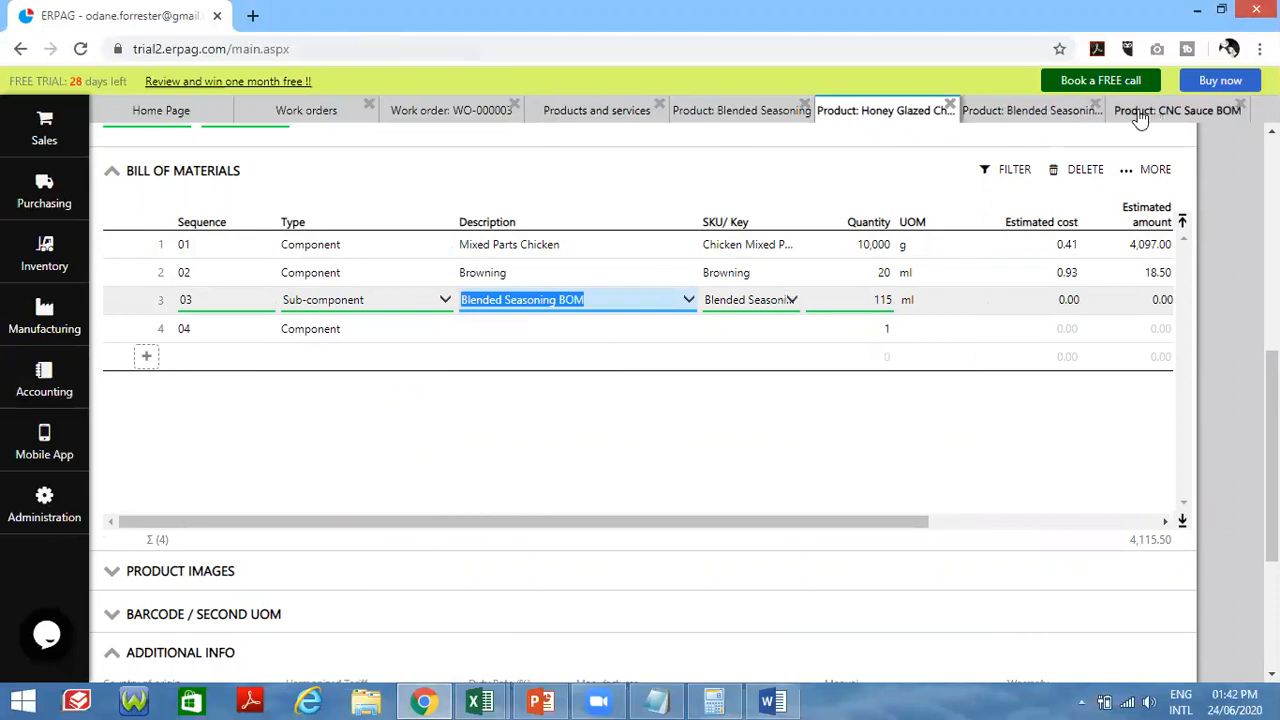
# - Review the Blended Seasoning BOM product's details, fulfillment settings and bill of materials
pyautogui.click(1032, 112)
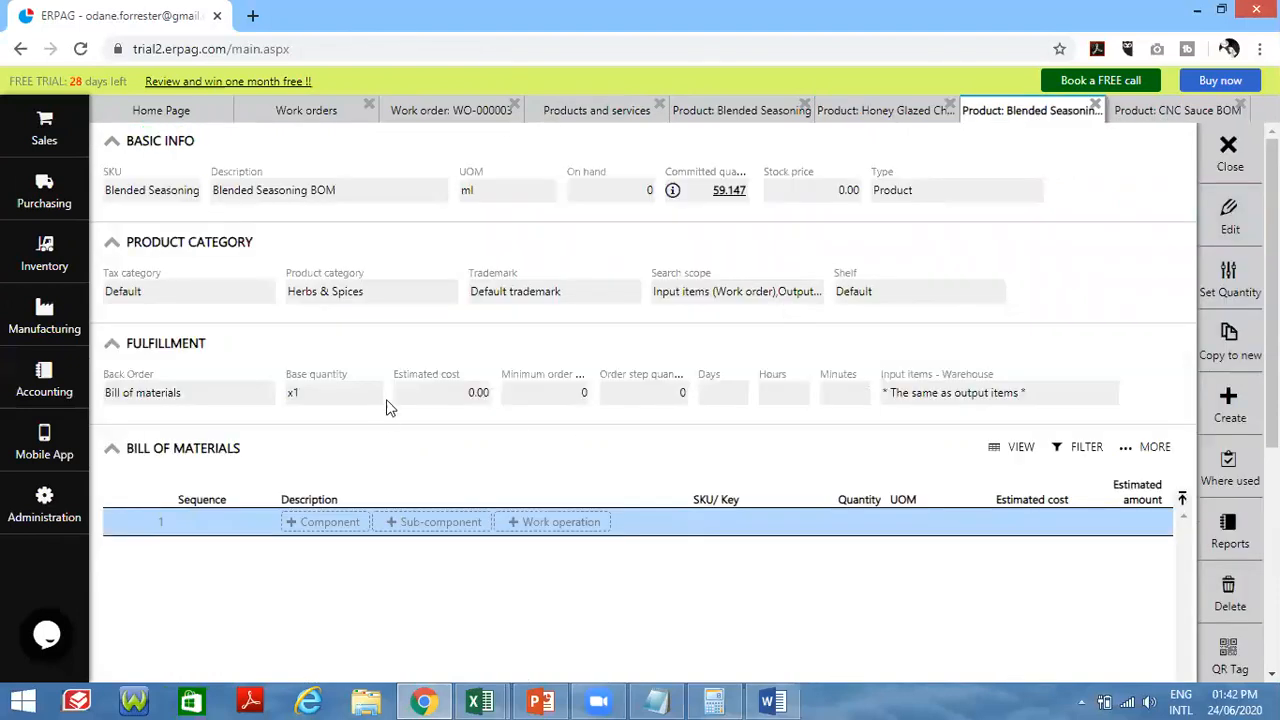
pyautogui.scroll(-3, 406, 371)
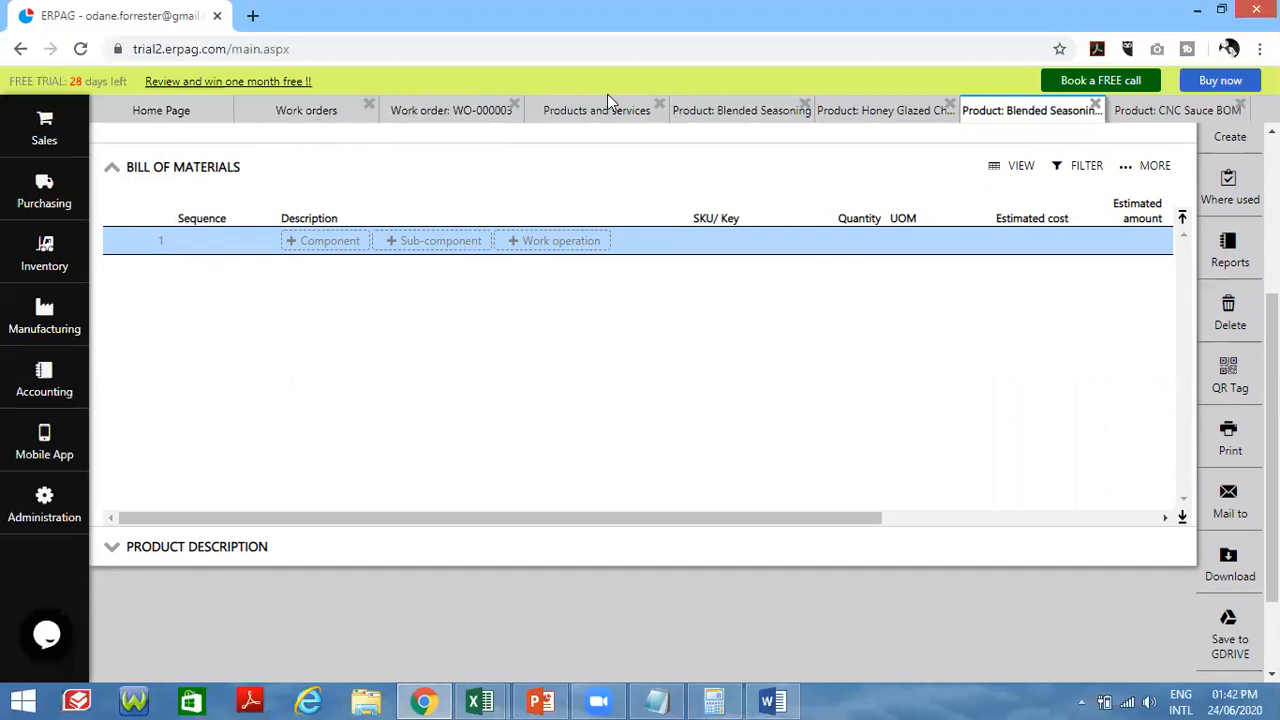
pyautogui.scroll(1, 561, 328)
pyautogui.scroll(2, 557, 320)
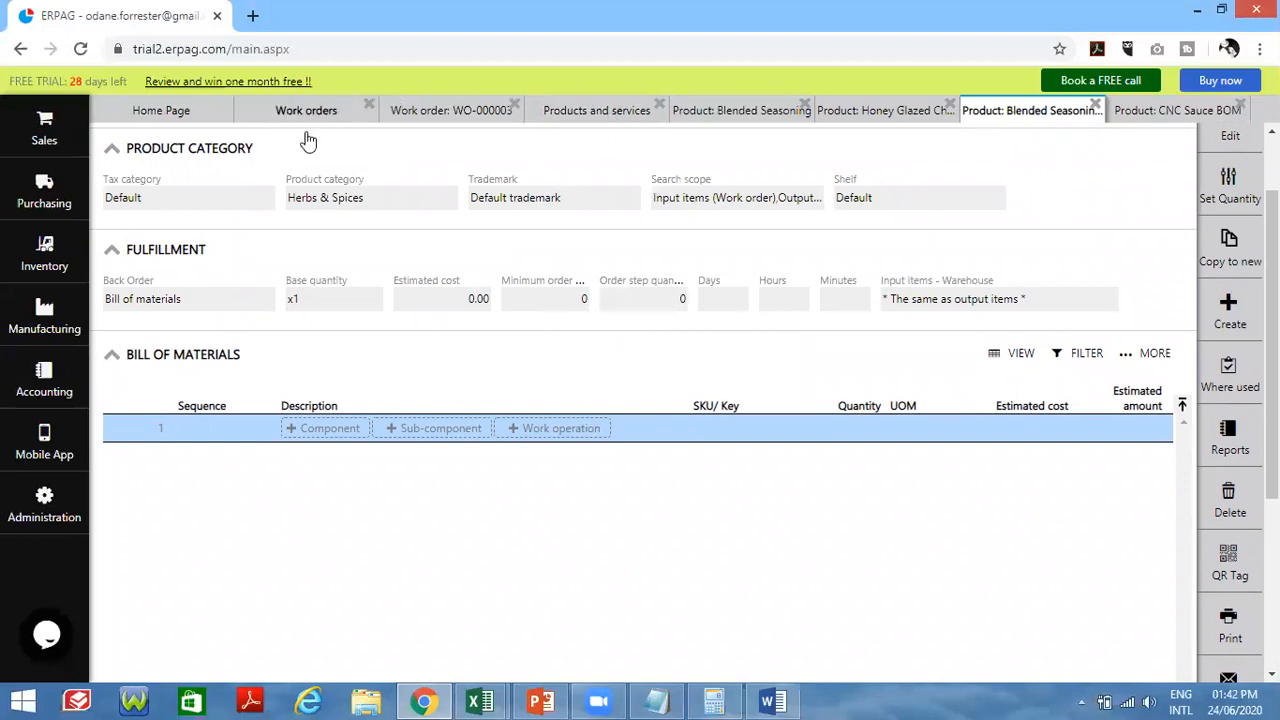
pyautogui.scroll(1, 356, 268)
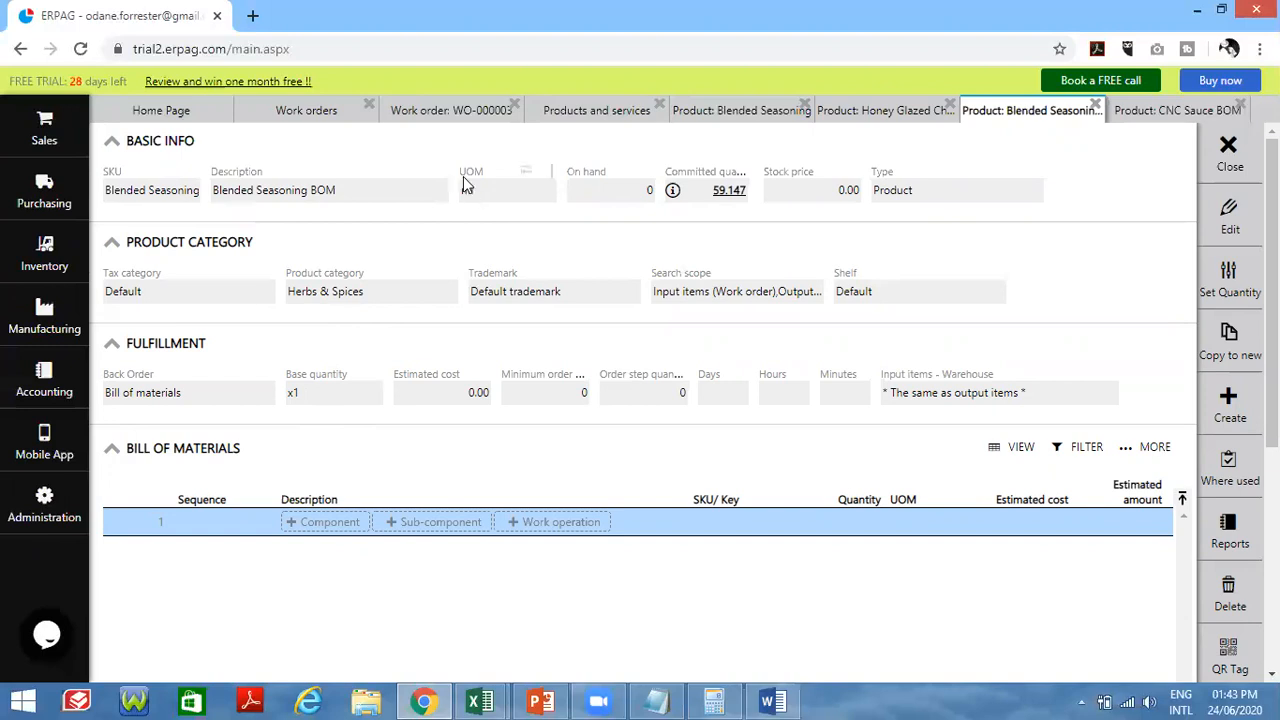
# - Look over the work orders list and close the plain Blended Seasoning product record
pyautogui.click(310, 114)
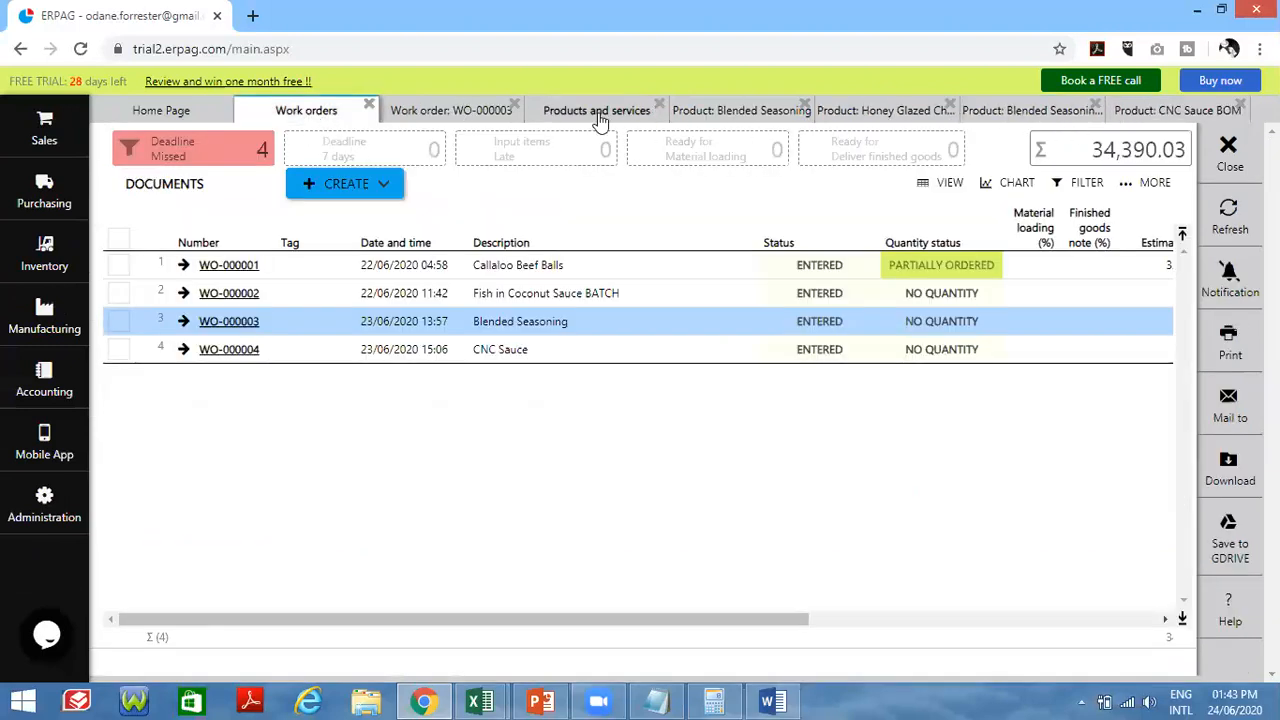
pyautogui.click(735, 110)
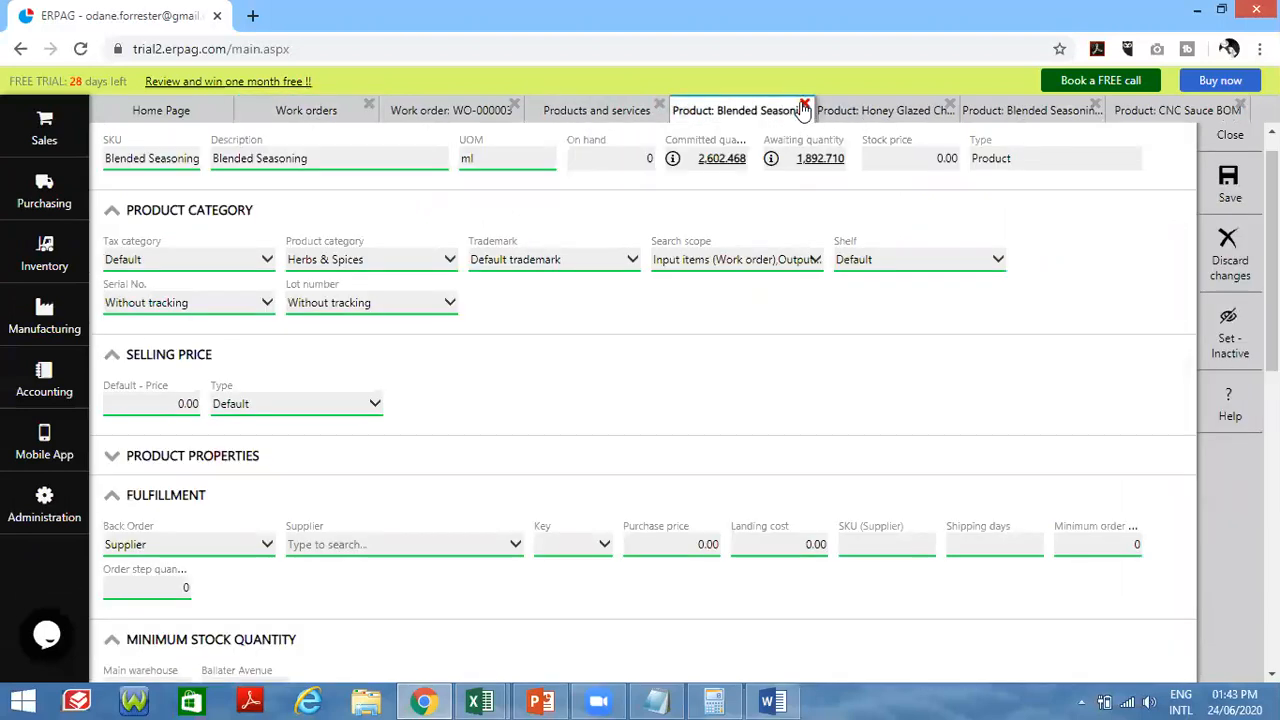
pyautogui.click(806, 104)
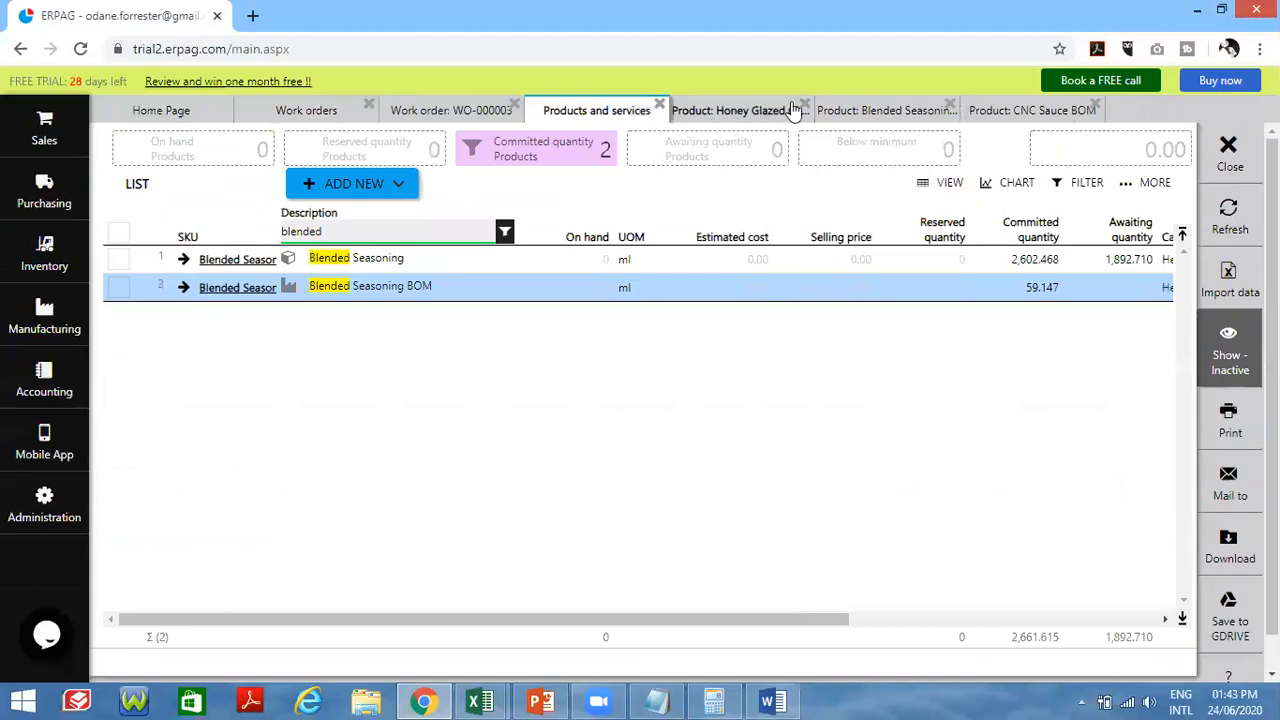
# - Examine the operations and input items of work order WO-000003 and the bill of materials of CNC Sauce BOM
pyautogui.click(400, 112)
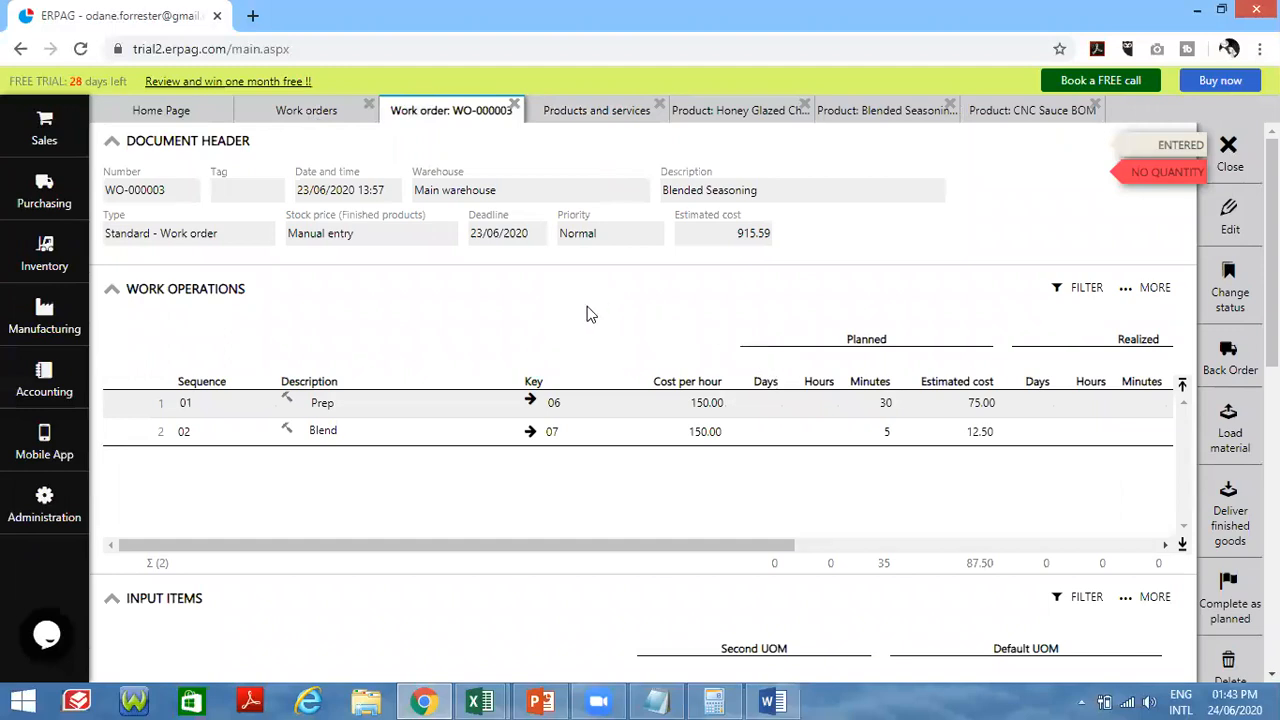
pyautogui.scroll(-2, 489, 298)
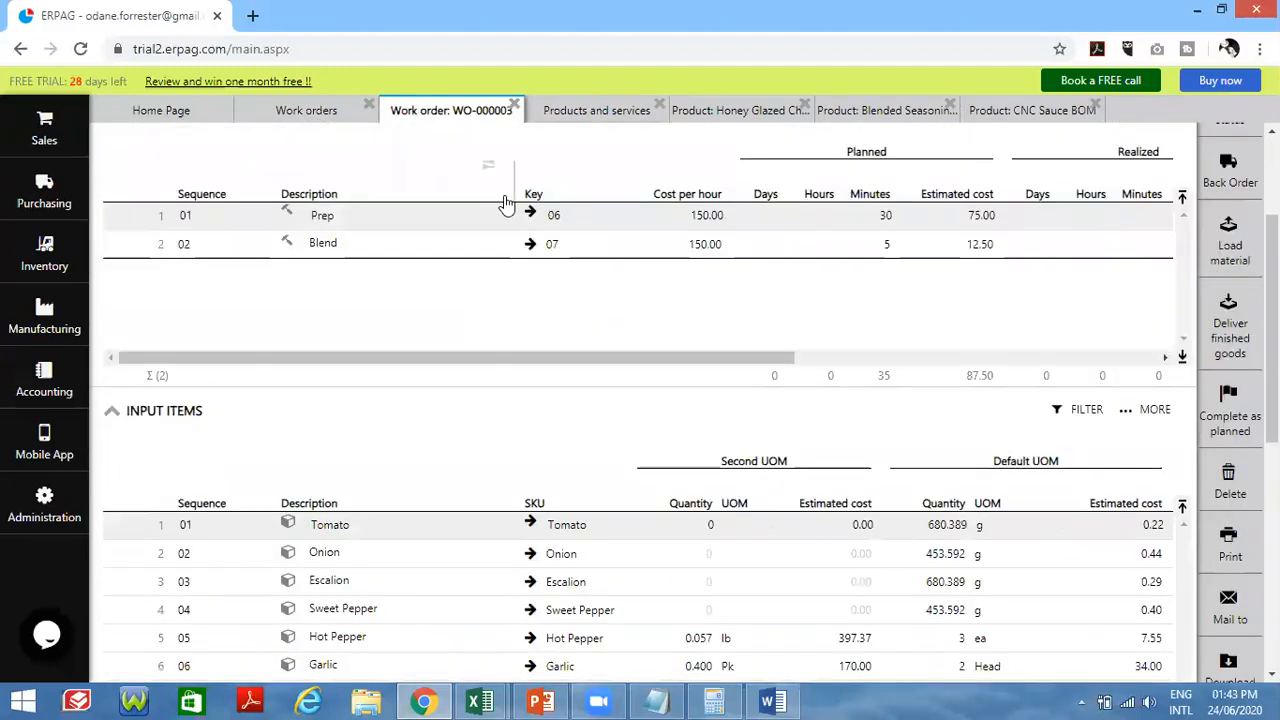
pyautogui.scroll(2, 634, 248)
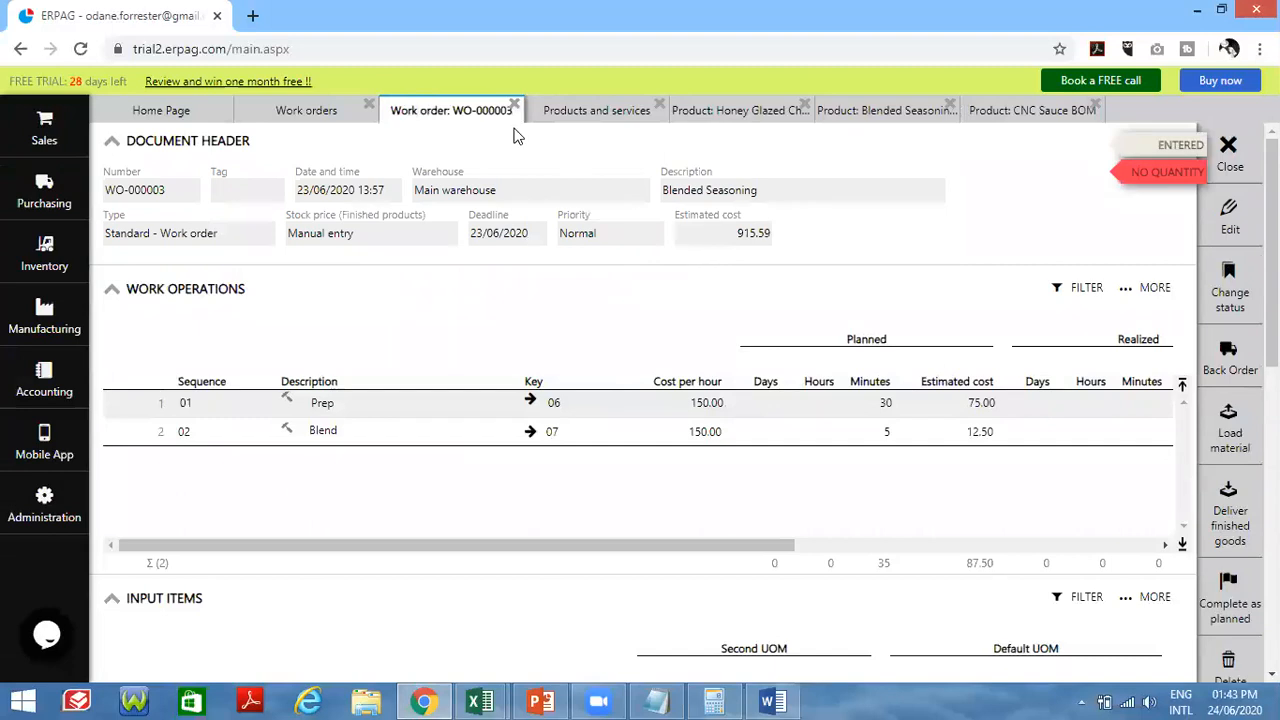
pyautogui.click(1000, 114)
pyautogui.scroll(-4, 728, 400)
pyautogui.scroll(4, 740, 300)
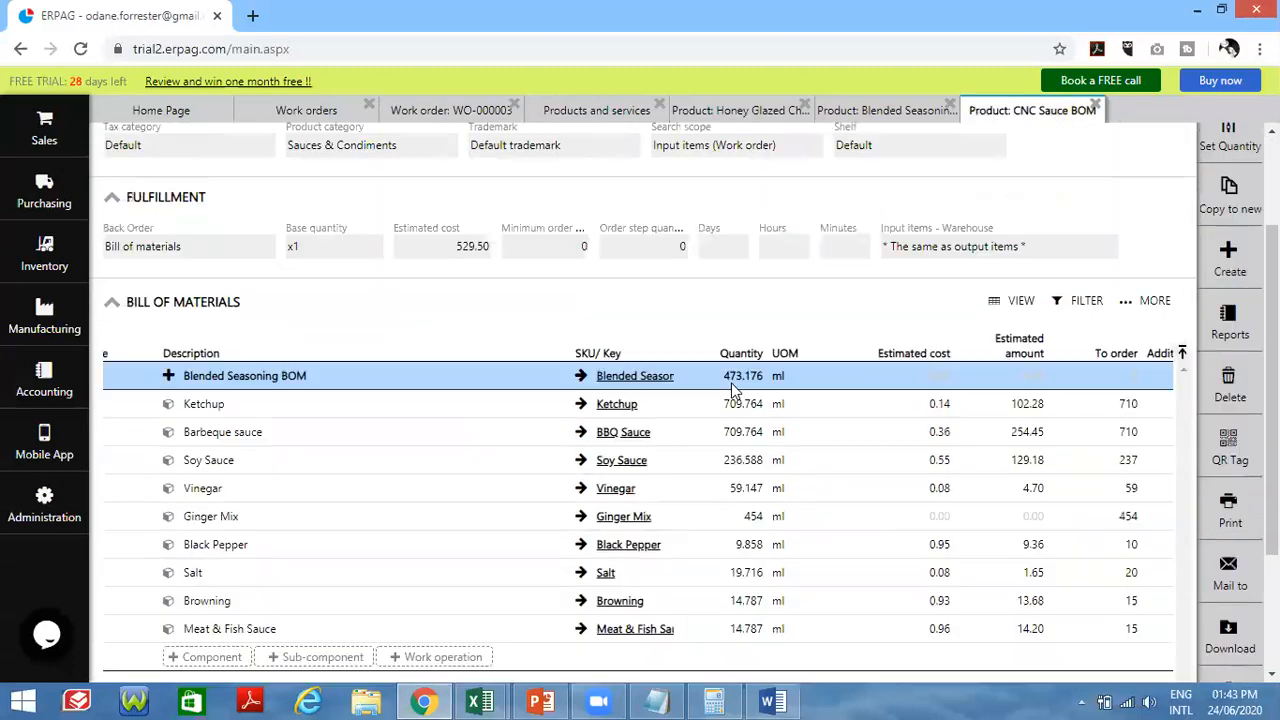
# - Return to the Honey Glazed Chicken product, check the recipe in Word, and fill the fourth materials row with Black Pepper, quantity 5 ml
pyautogui.click(740, 110)
pyautogui.scroll(-3, 626, 362)
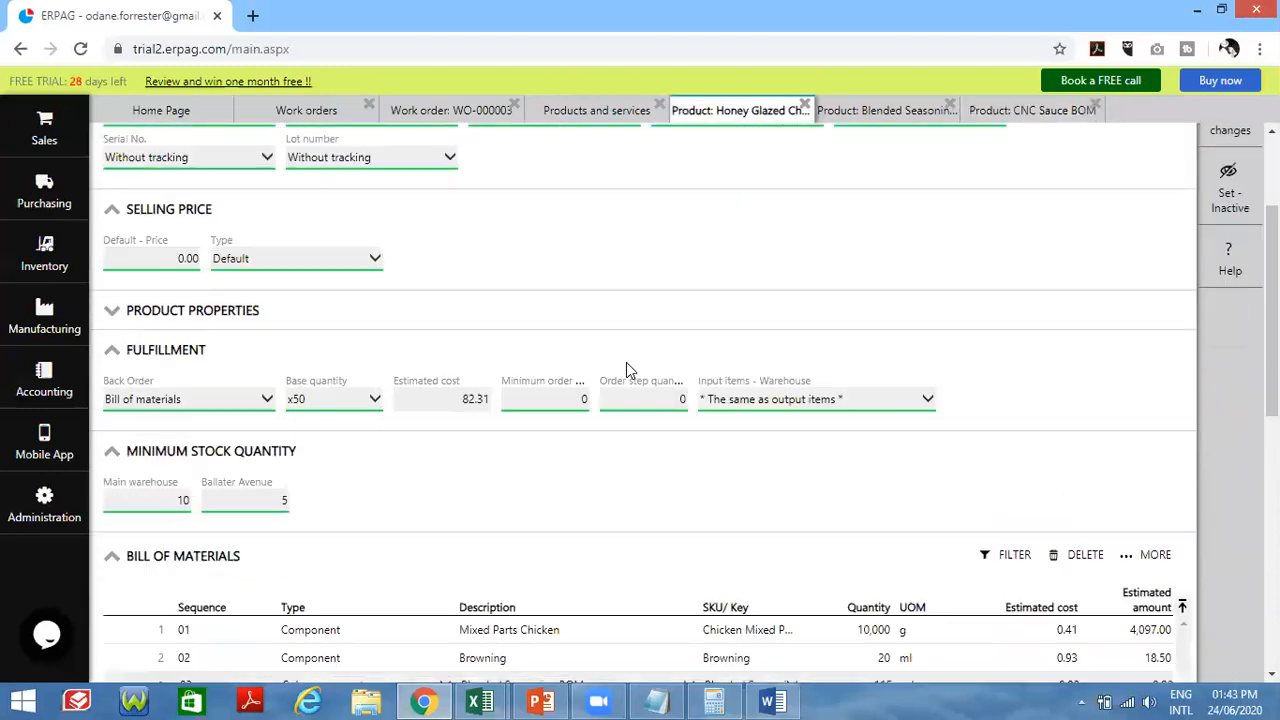
pyautogui.scroll(-1, 626, 368)
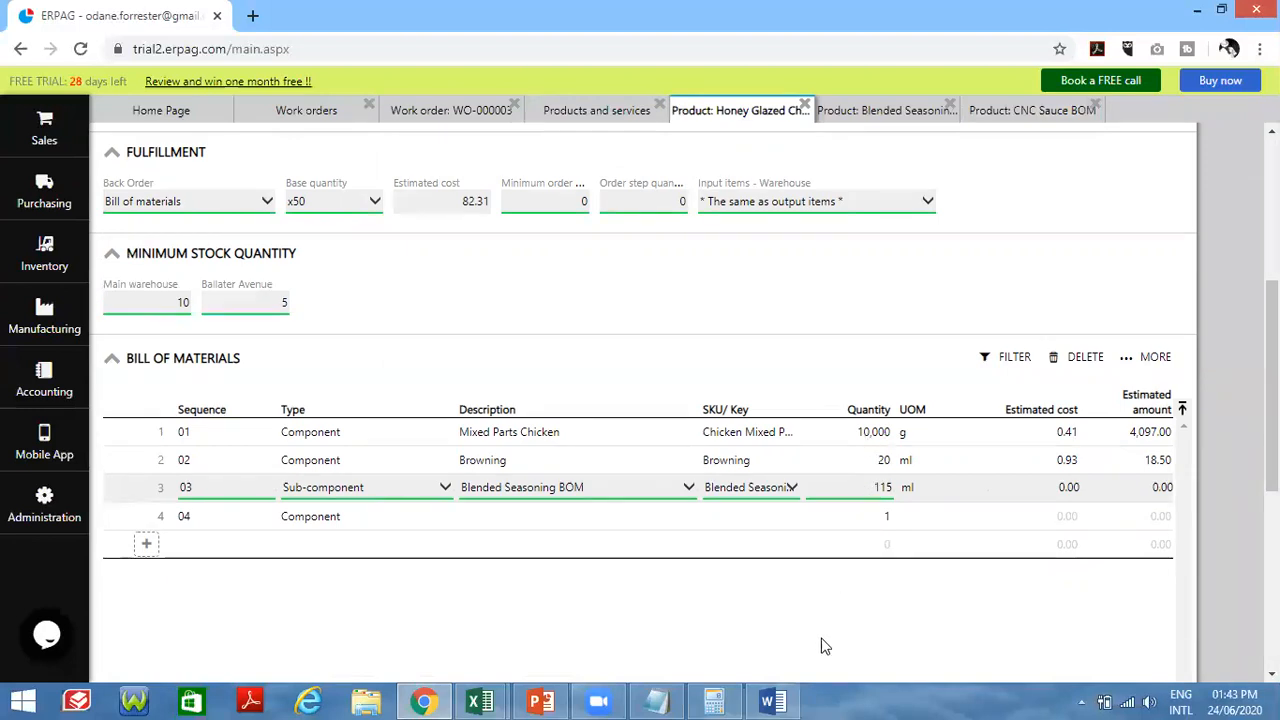
pyautogui.click(786, 700)
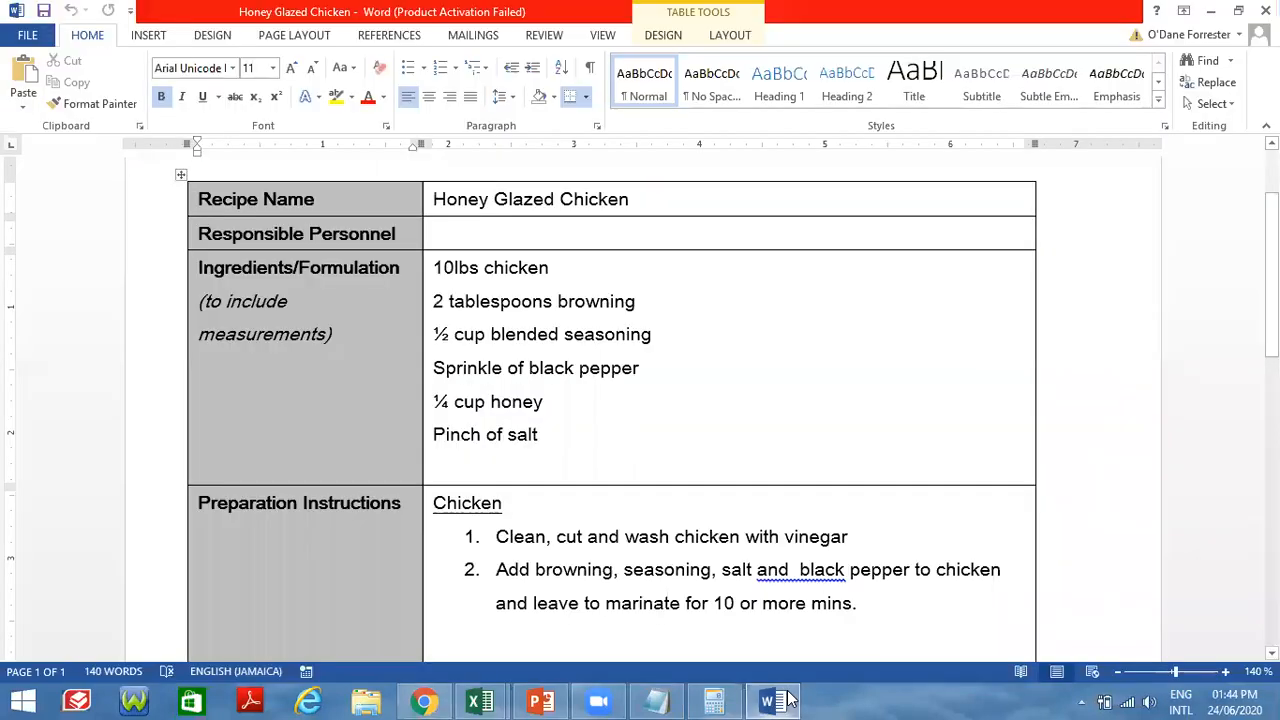
pyautogui.click(786, 700)
pyautogui.click(688, 524)
pyautogui.click(552, 517)
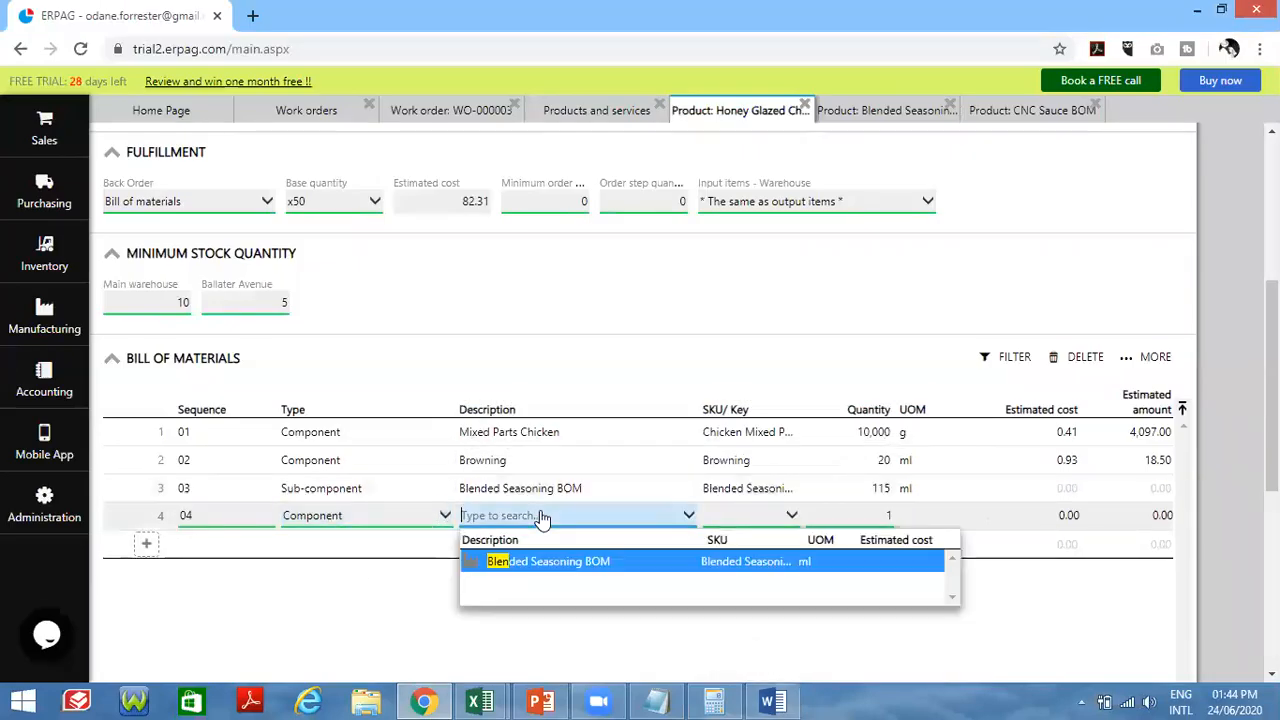
pyautogui.write('black')
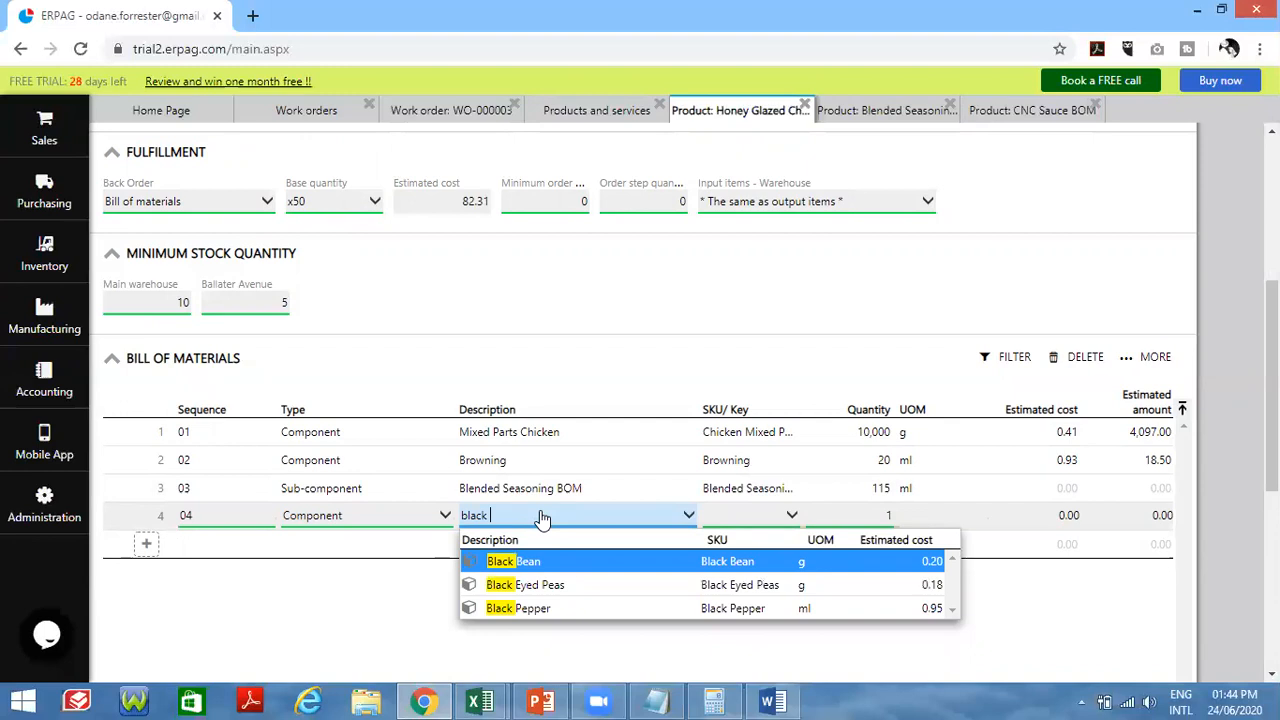
pyautogui.click(520, 607)
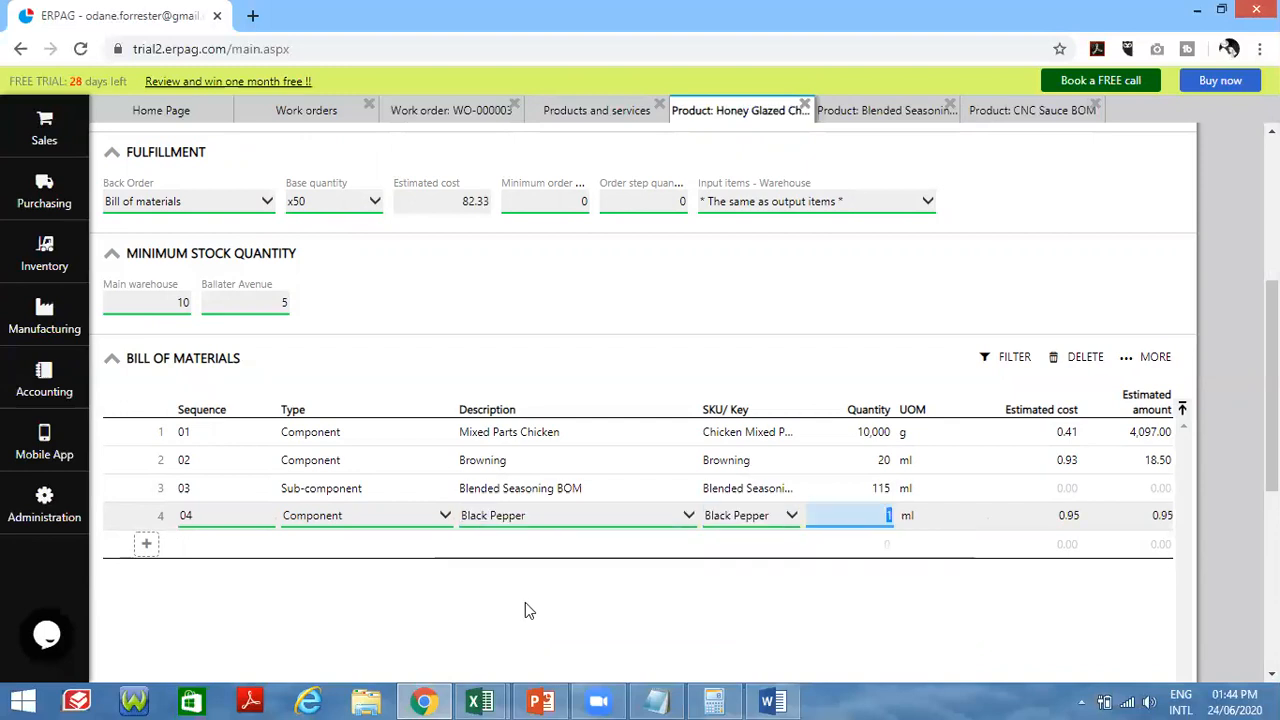
pyautogui.write('5')
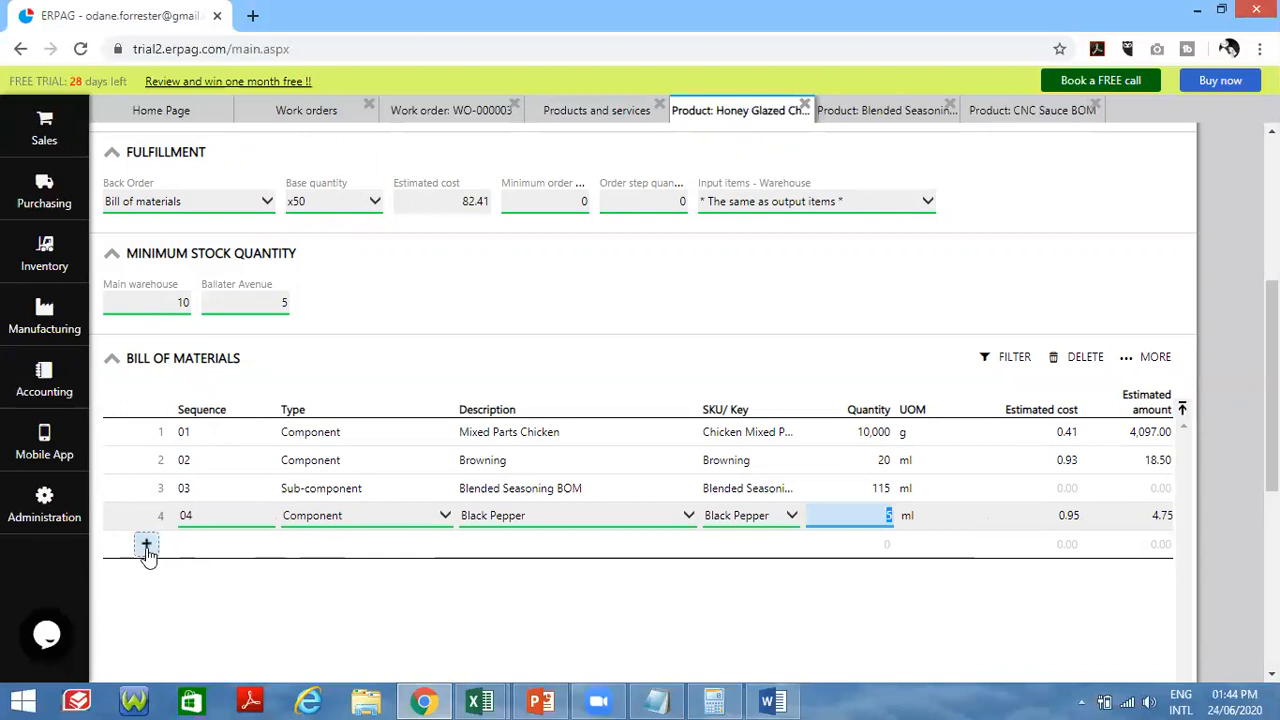
# - Add a fifth bill of materials row for Honey with a quantity of 60 ml, following the Word recipe
pyautogui.click(146, 545)
pyautogui.click(771, 701)
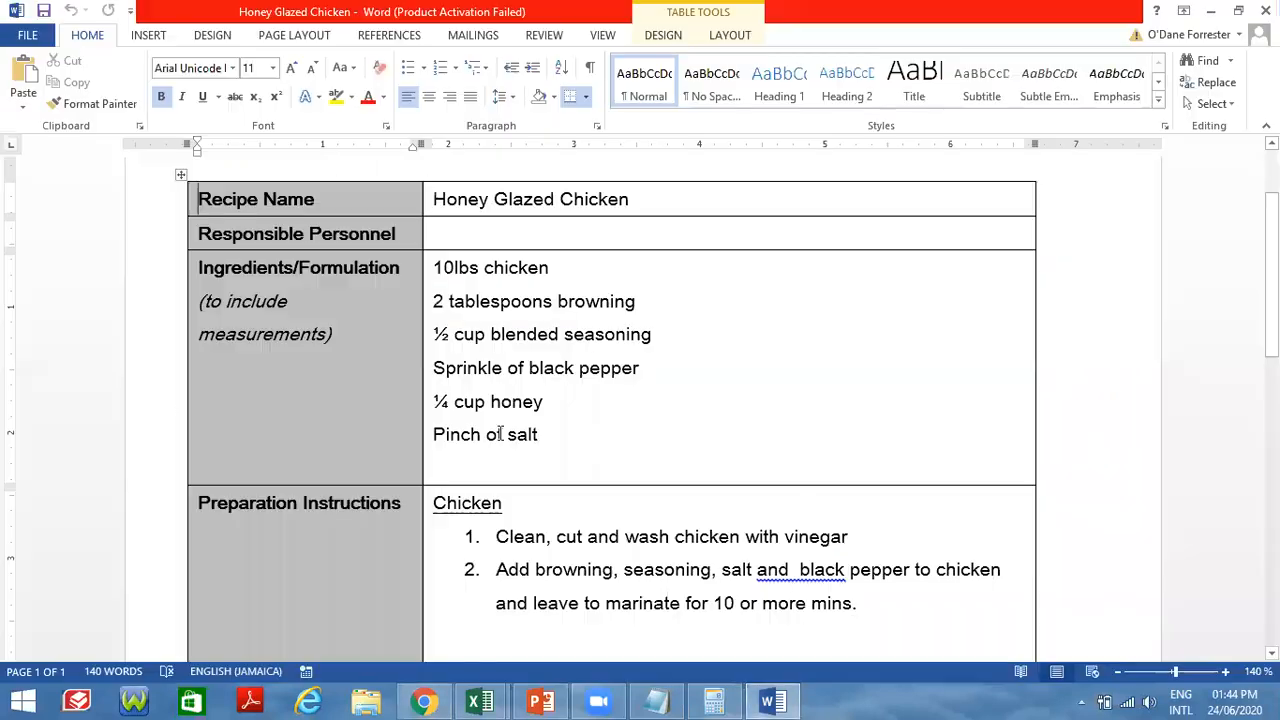
pyautogui.hotkey('alt', 'Tab')
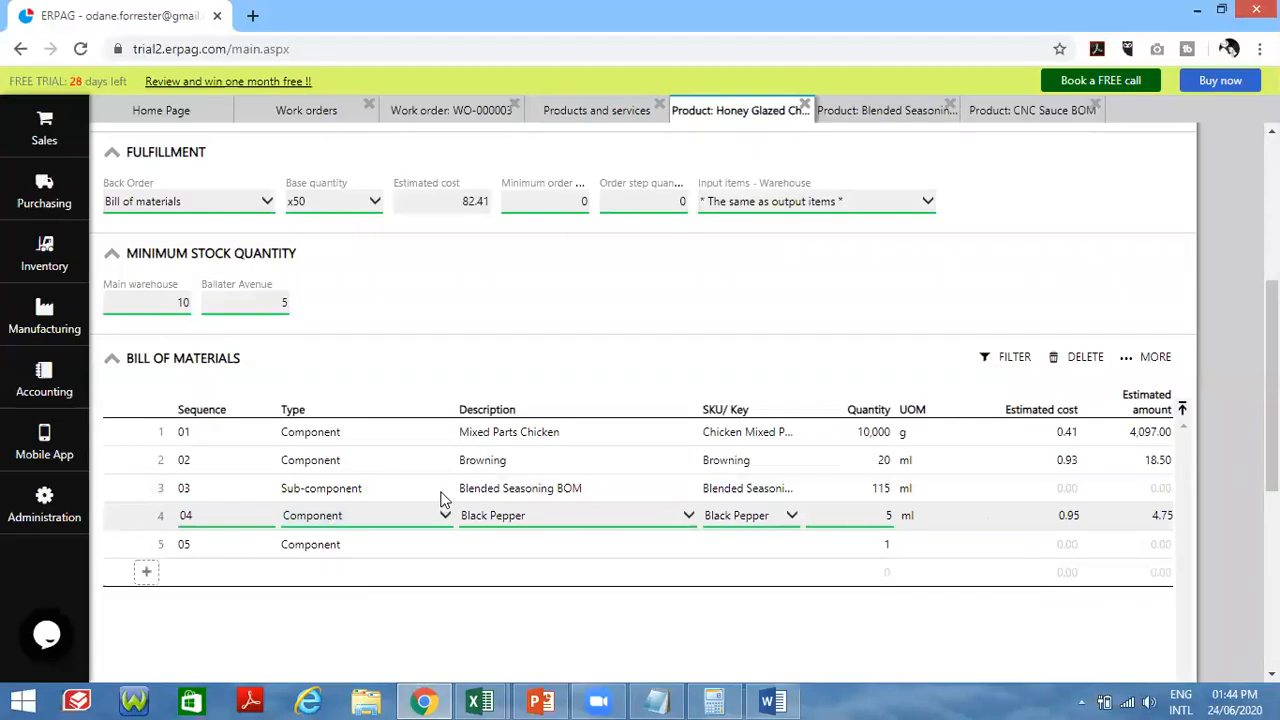
pyautogui.click(538, 544)
pyautogui.write('honey')
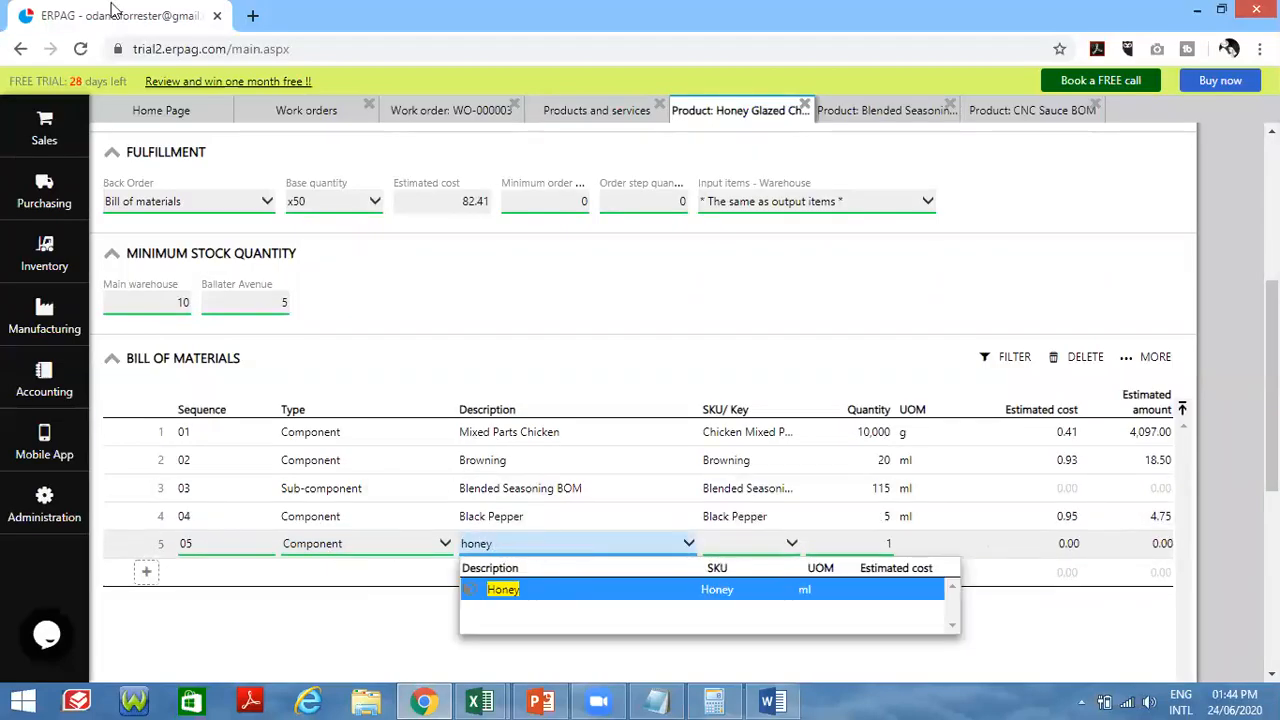
pyautogui.click(532, 590)
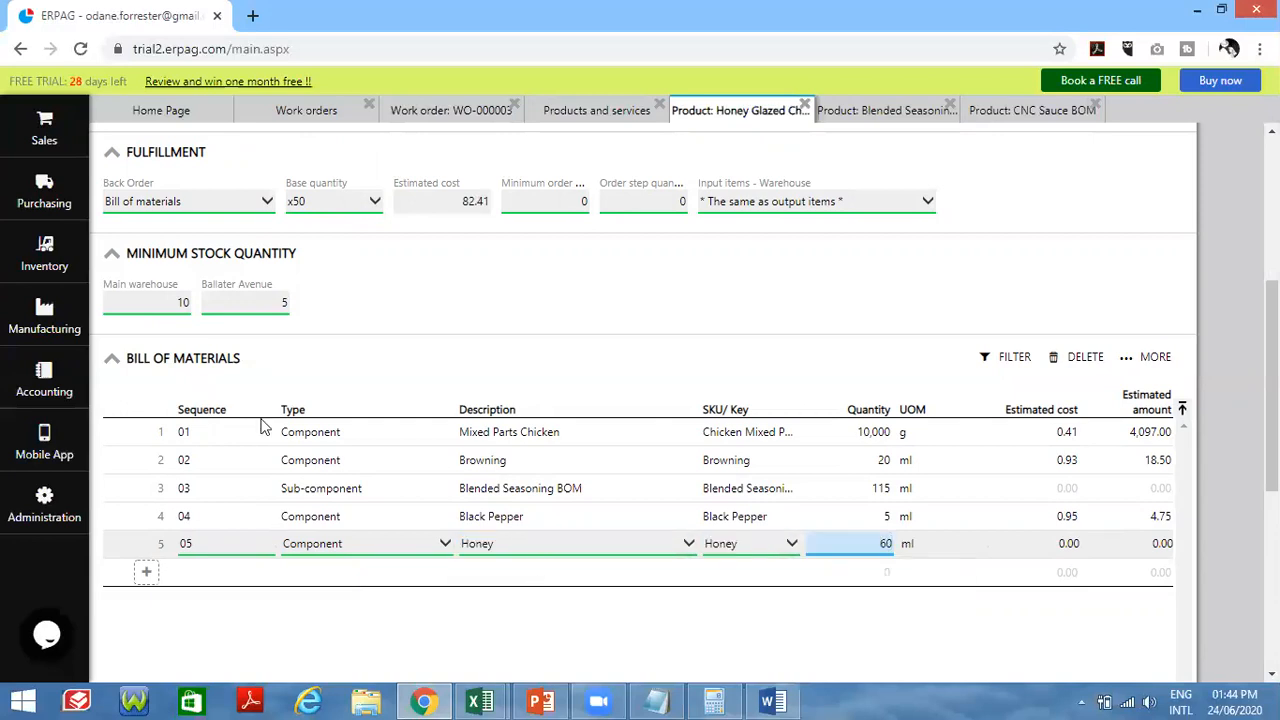
# - Add a sixth bill of materials row for Salt with a quantity of 20 ml, following the Word recipe
pyautogui.click(146, 578)
pyautogui.hotkey('alt', 'Tab')
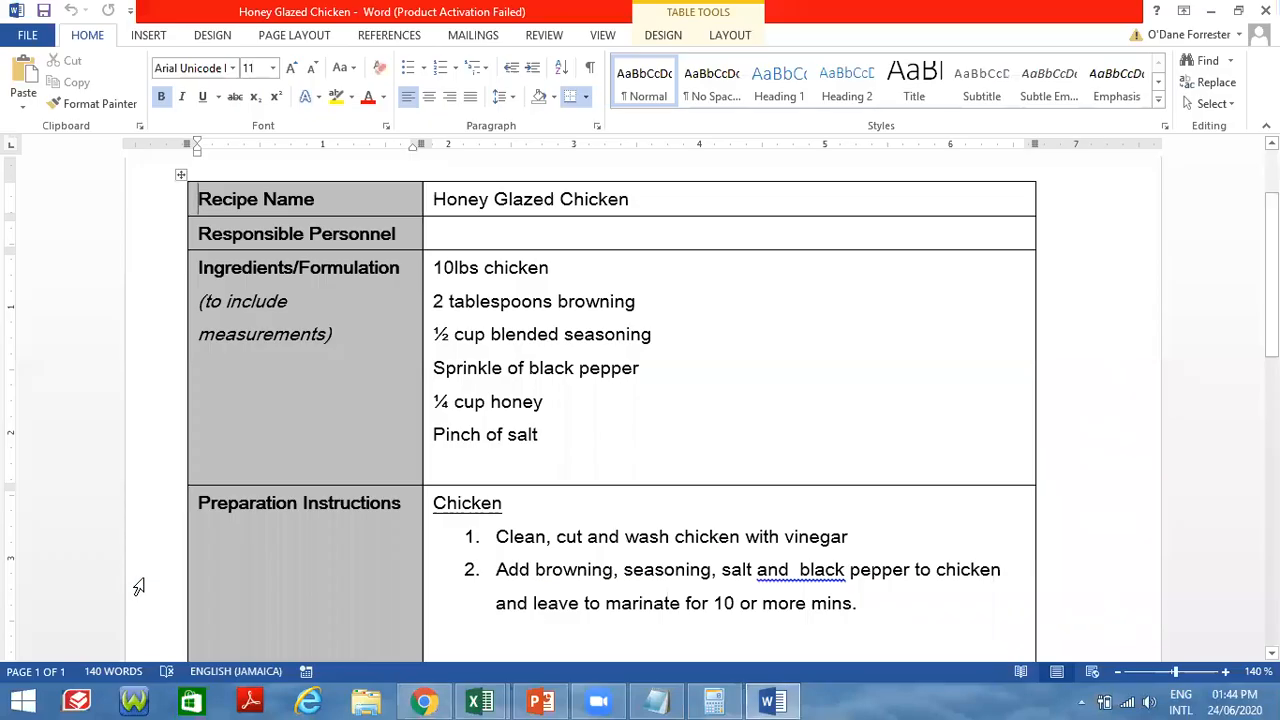
pyautogui.hotkey('alt', 'Tab')
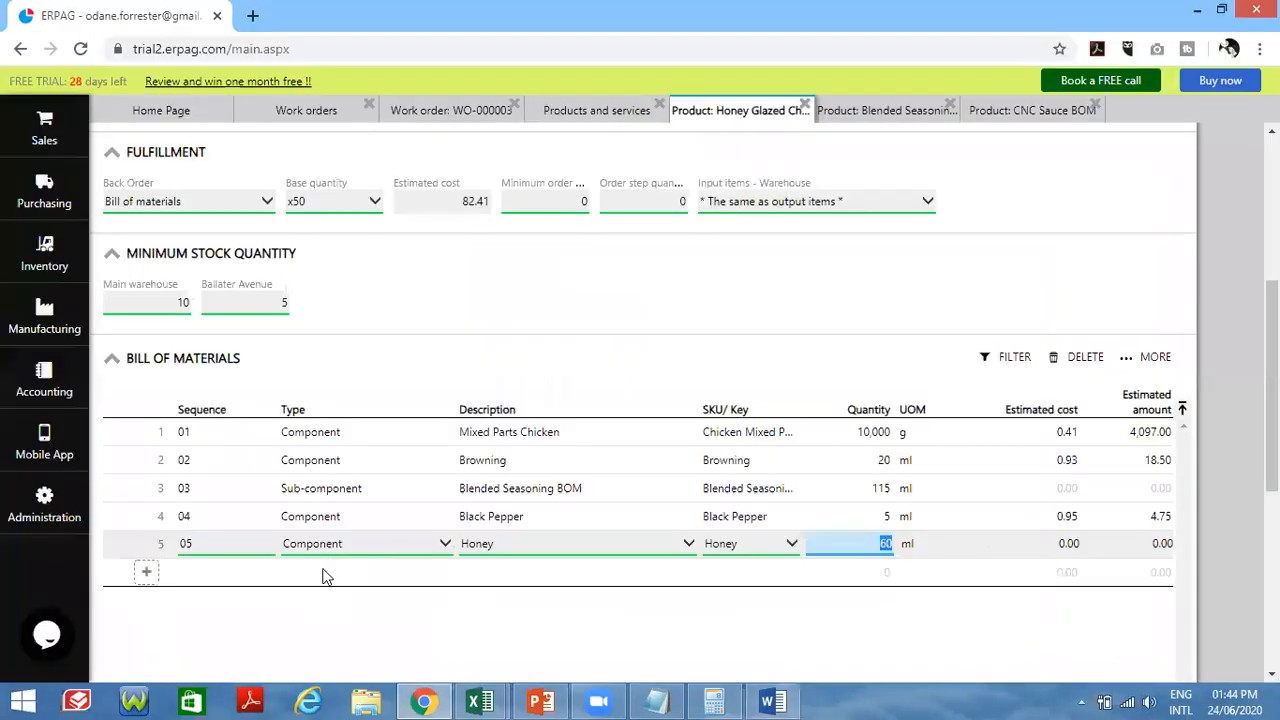
pyautogui.click(147, 571)
pyautogui.click(538, 576)
pyautogui.write('salt')
pyautogui.click(527, 612)
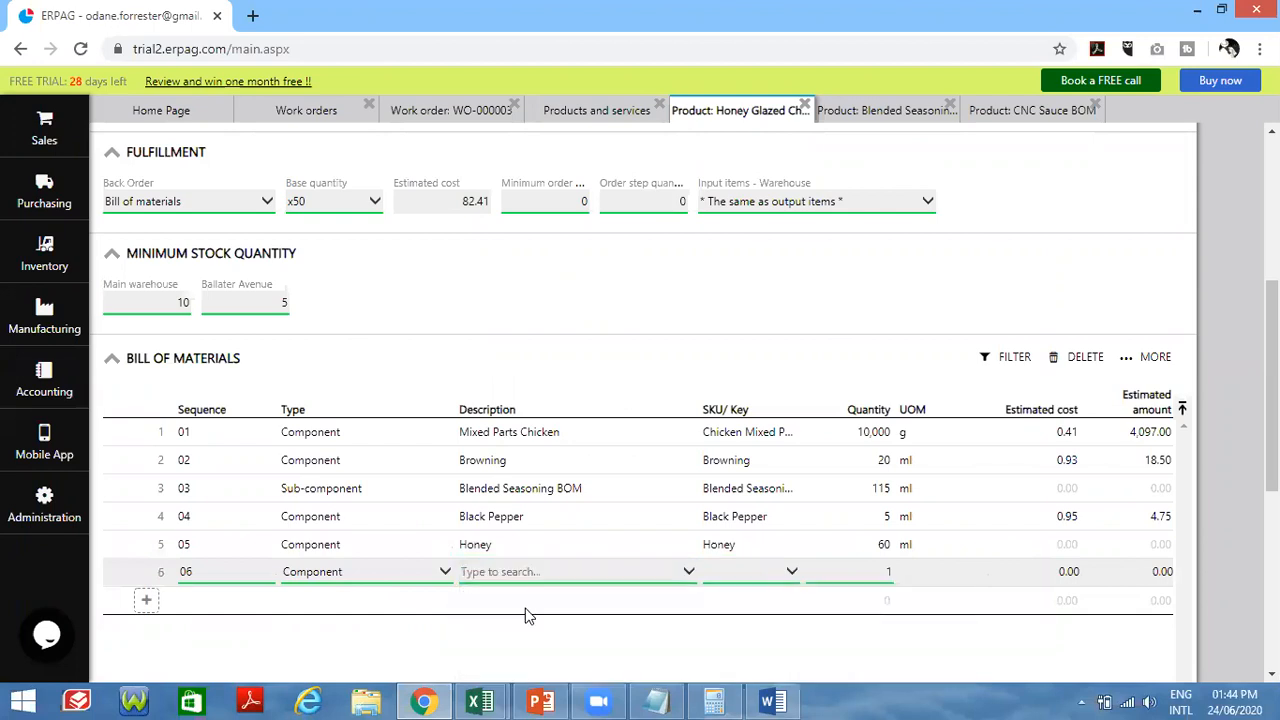
pyautogui.hotkey('alt', 'Tab')
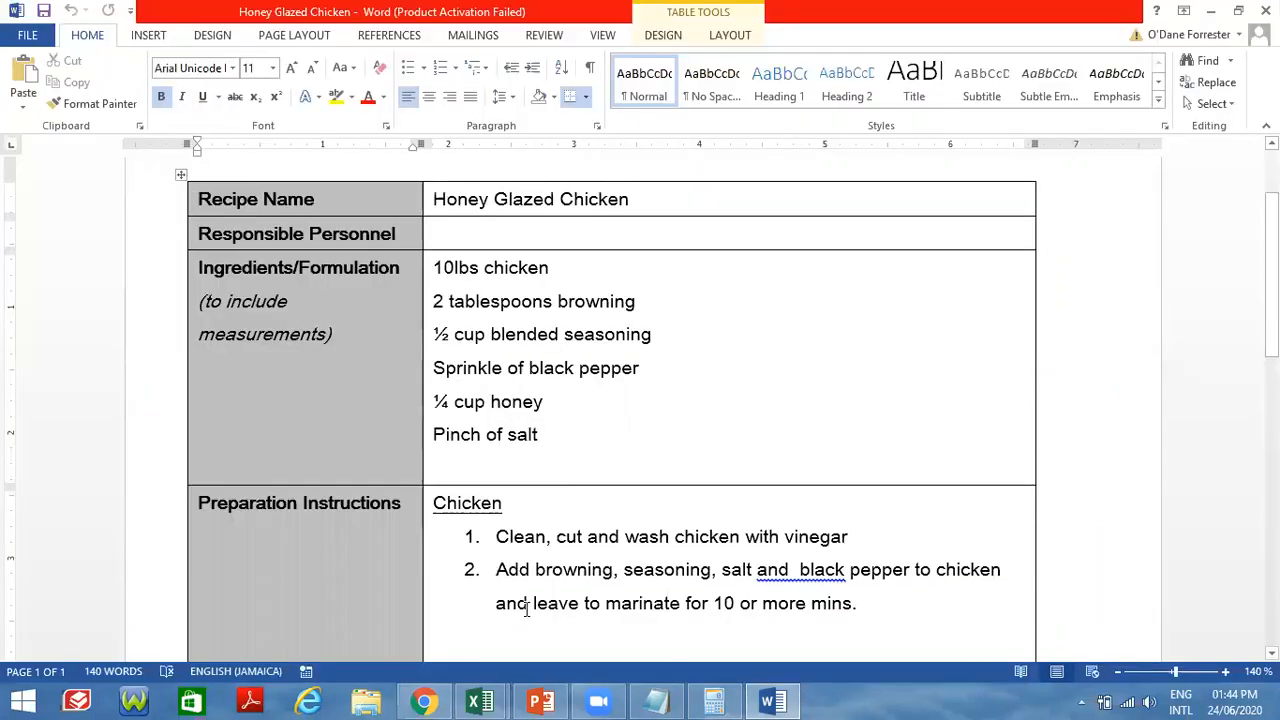
pyautogui.hotkey('alt', 'Tab')
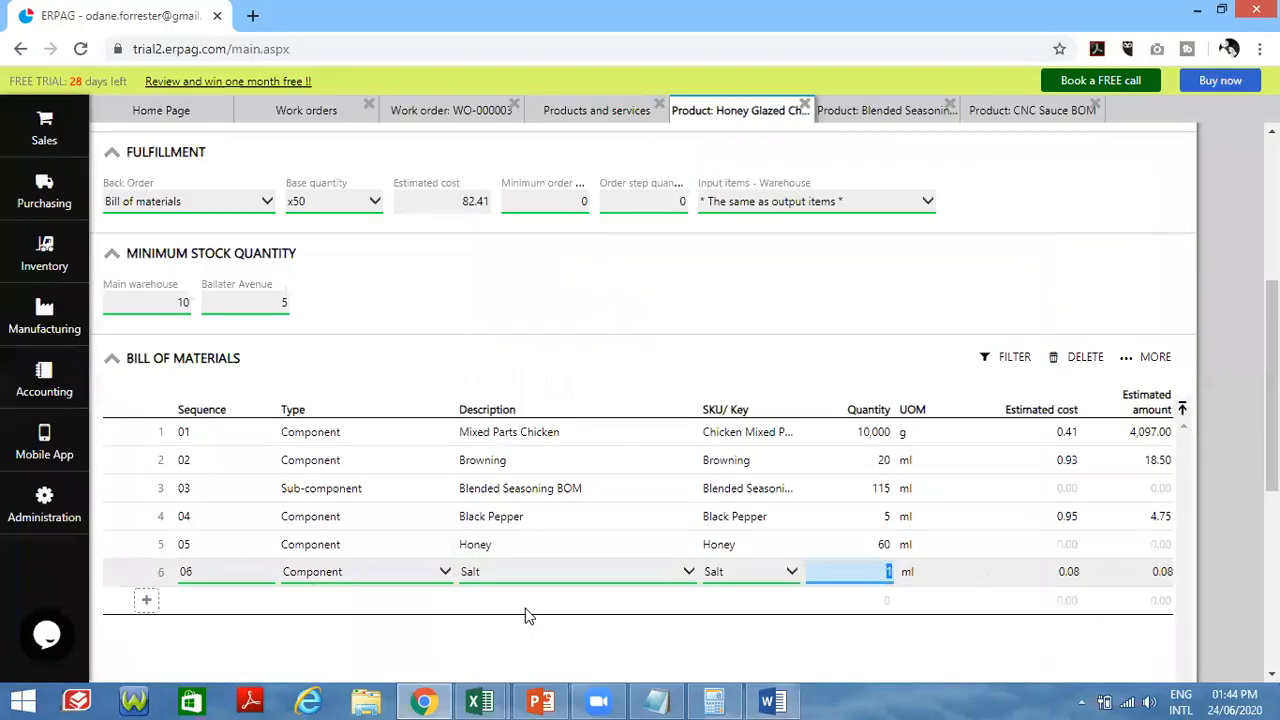
pyautogui.write('20')
# - Check the recipe in Word, return to the product, and add a seventh bill of materials row with the work operation Prep
pyautogui.scroll(-2, 549, 615)
pyautogui.hotkey('alt', 'Tab')
pyautogui.scroll(-5, 640, 400)
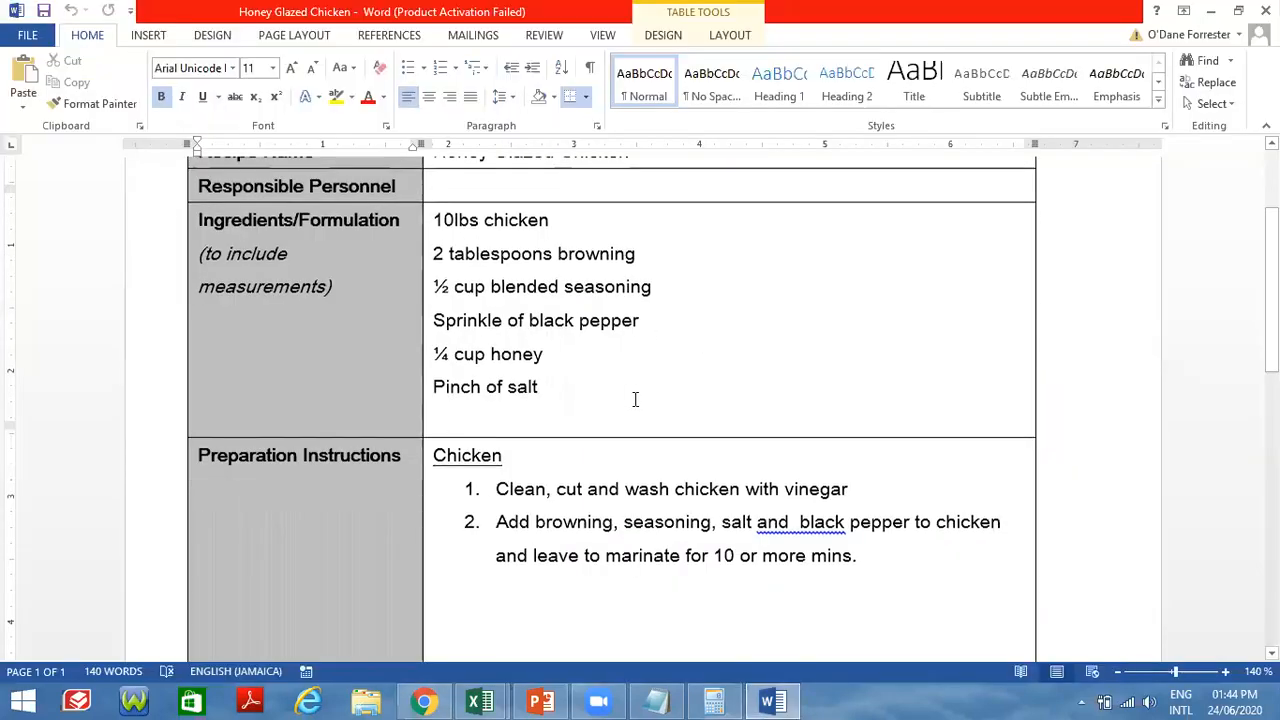
pyautogui.hotkey('alt', 'Tab')
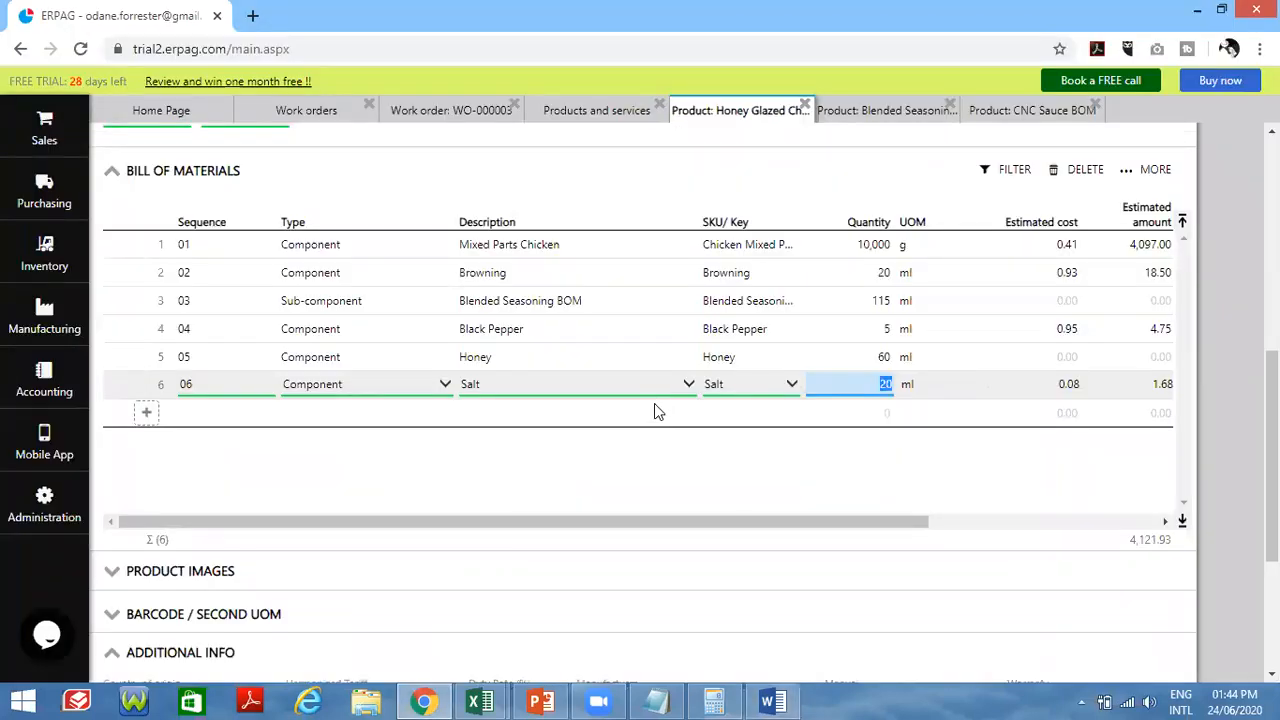
pyautogui.scroll(1, 654, 405)
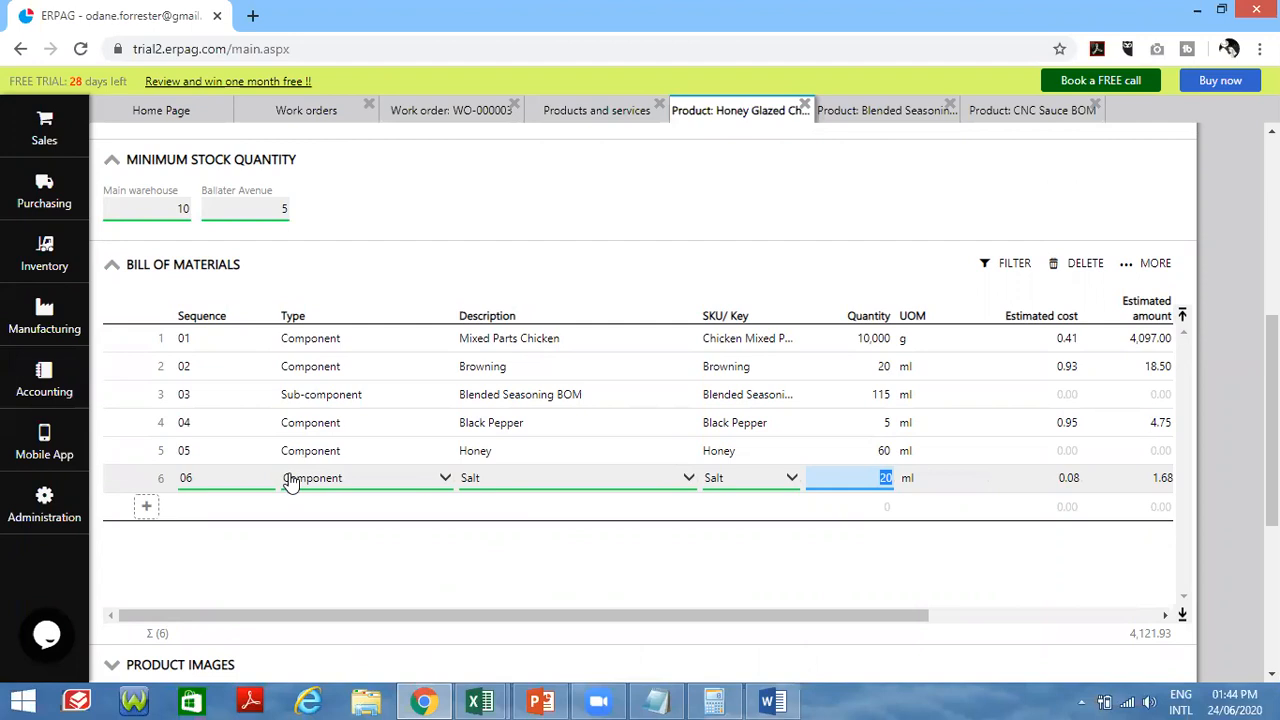
pyautogui.click(146, 506)
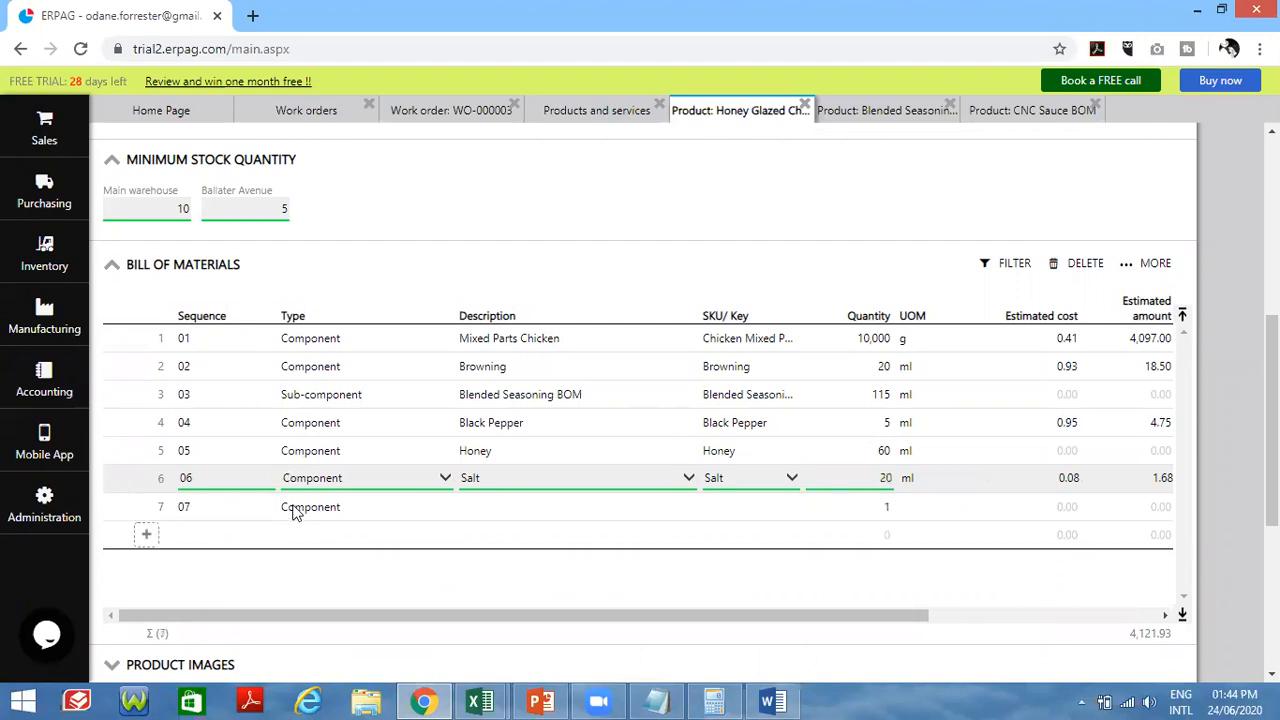
pyautogui.click(330, 508)
pyautogui.click(425, 507)
pyautogui.click(430, 588)
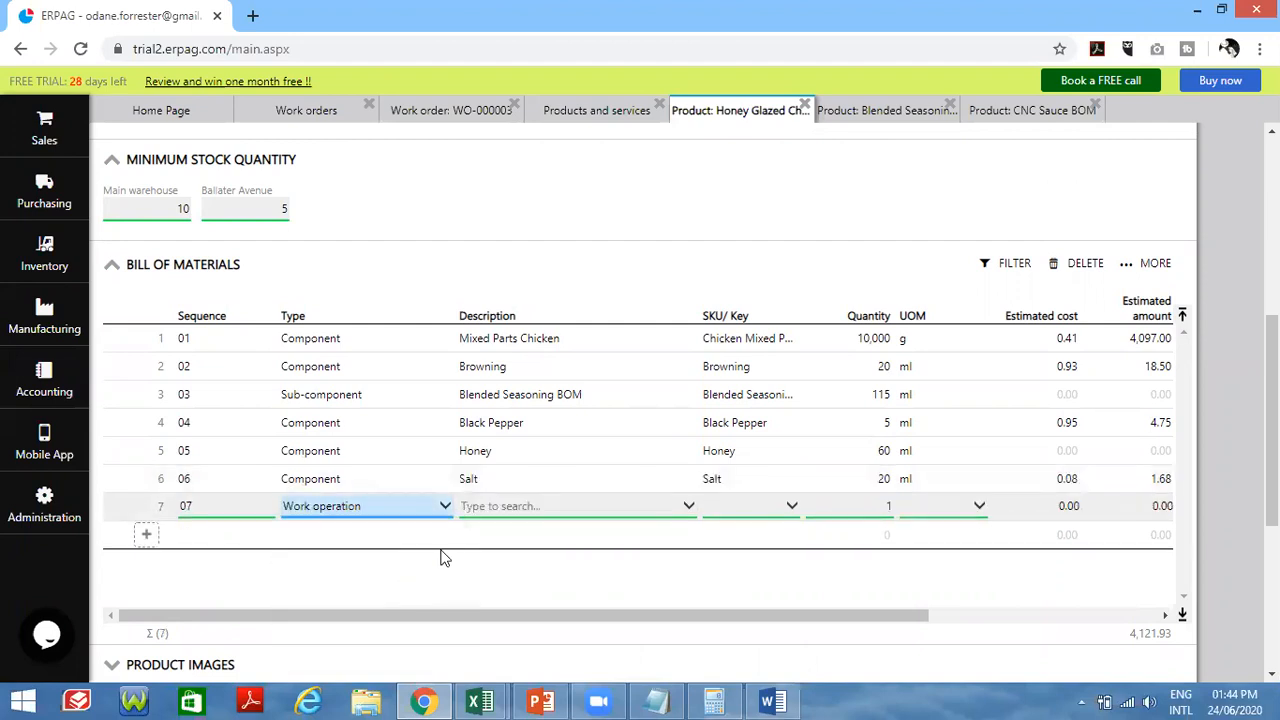
pyautogui.click(525, 512)
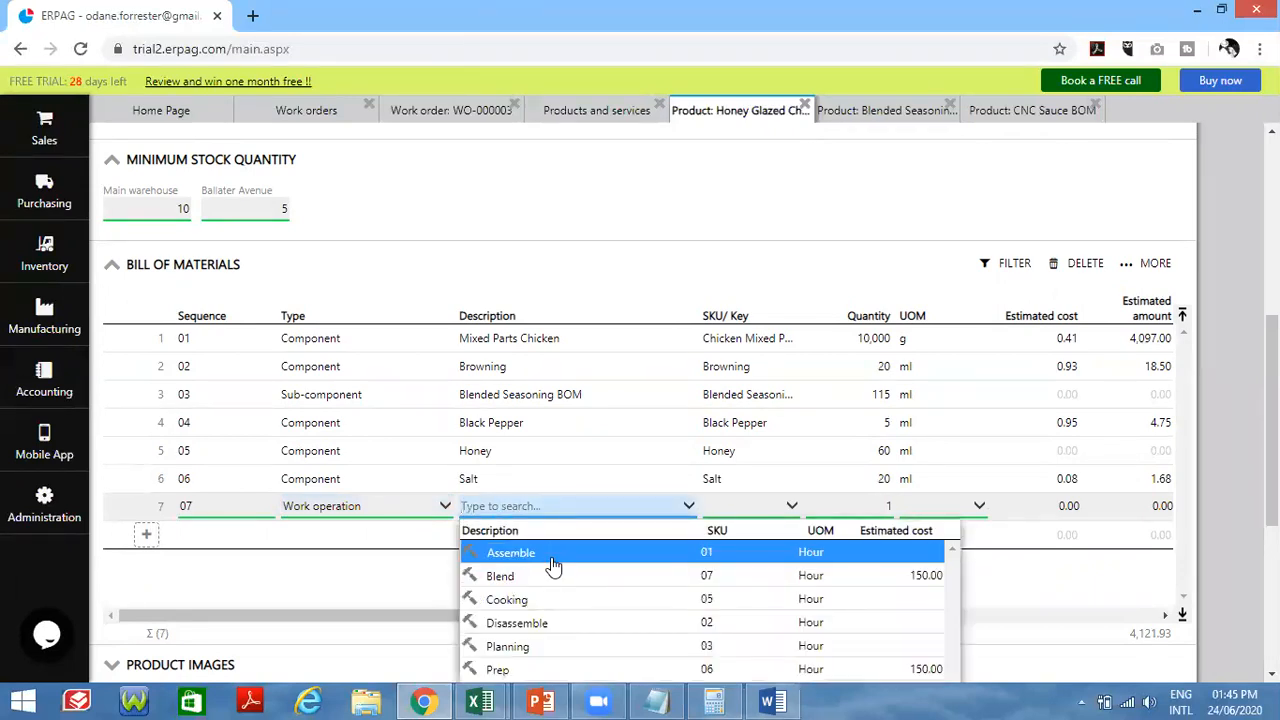
pyautogui.click(528, 669)
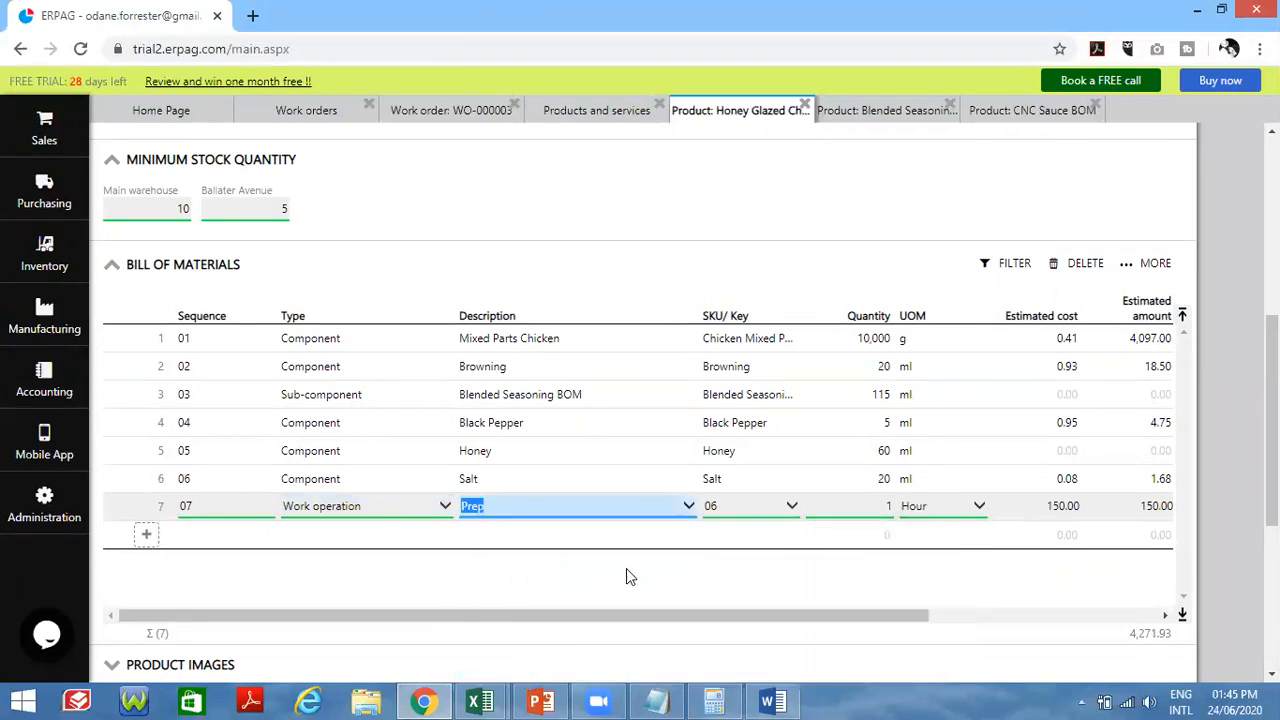
# - Set the duration of the Prep work operation to 45 minutes
pyautogui.press('Tab')
pyautogui.doubleClick(738, 521)
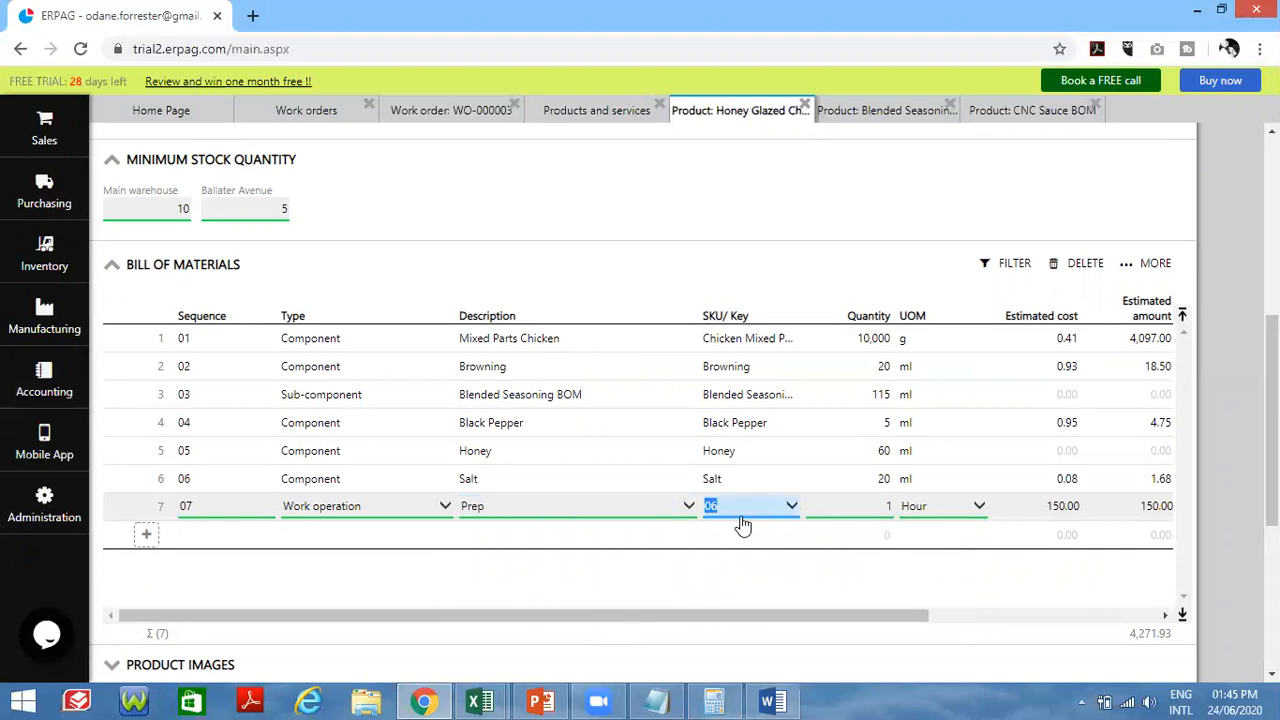
pyautogui.press('Tab')
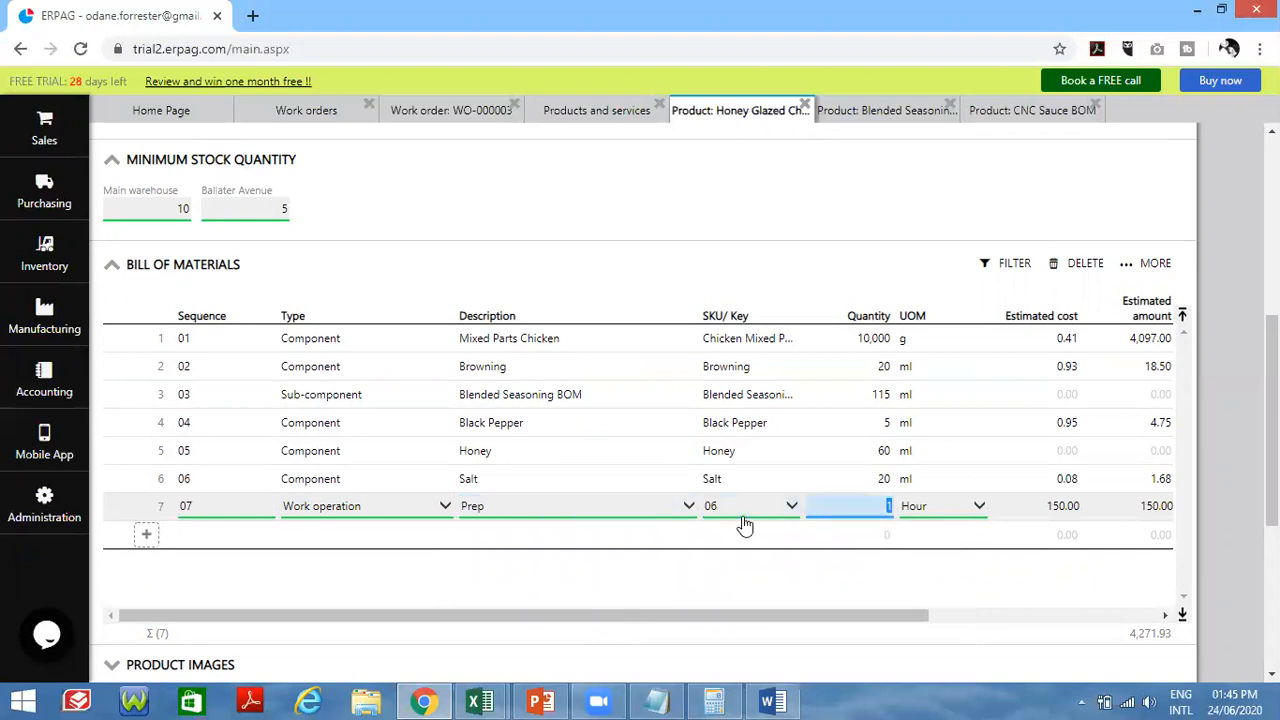
pyautogui.write('45')
pyautogui.click(947, 509)
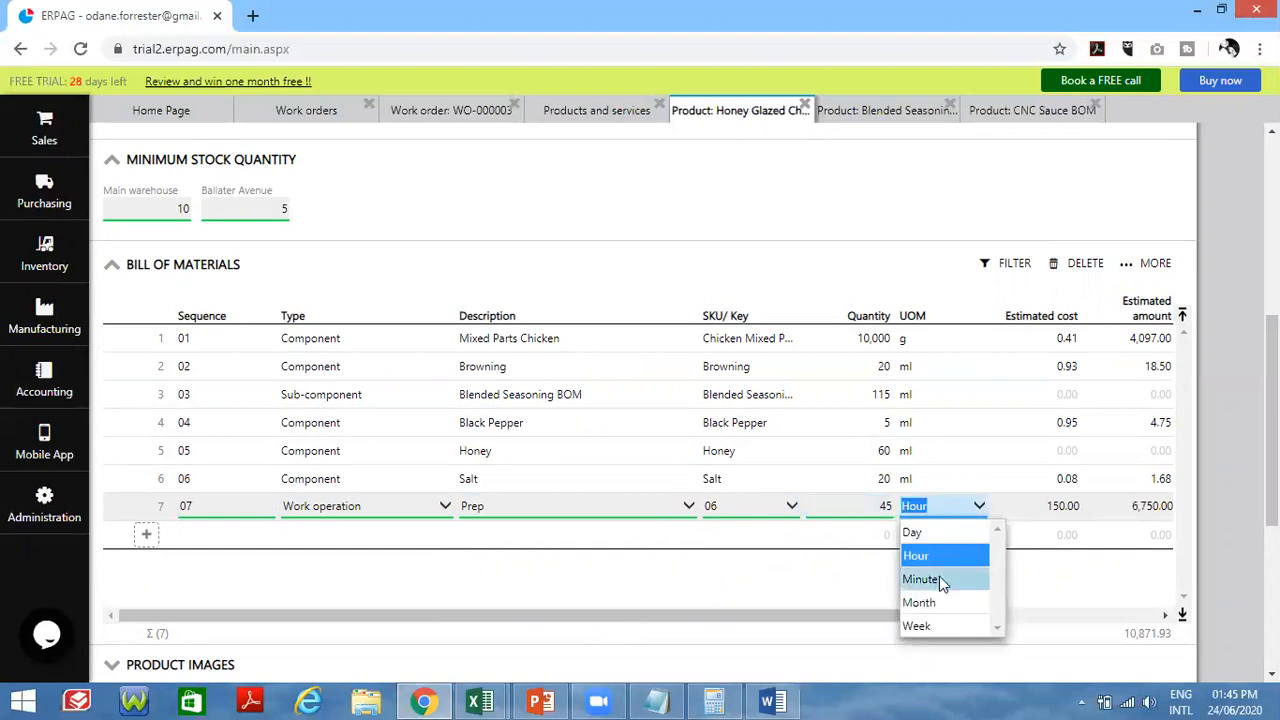
pyautogui.click(939, 576)
# - Add an eighth bill of materials row for the work operation Cooking with a duration of 30 minutes
pyautogui.click(146, 538)
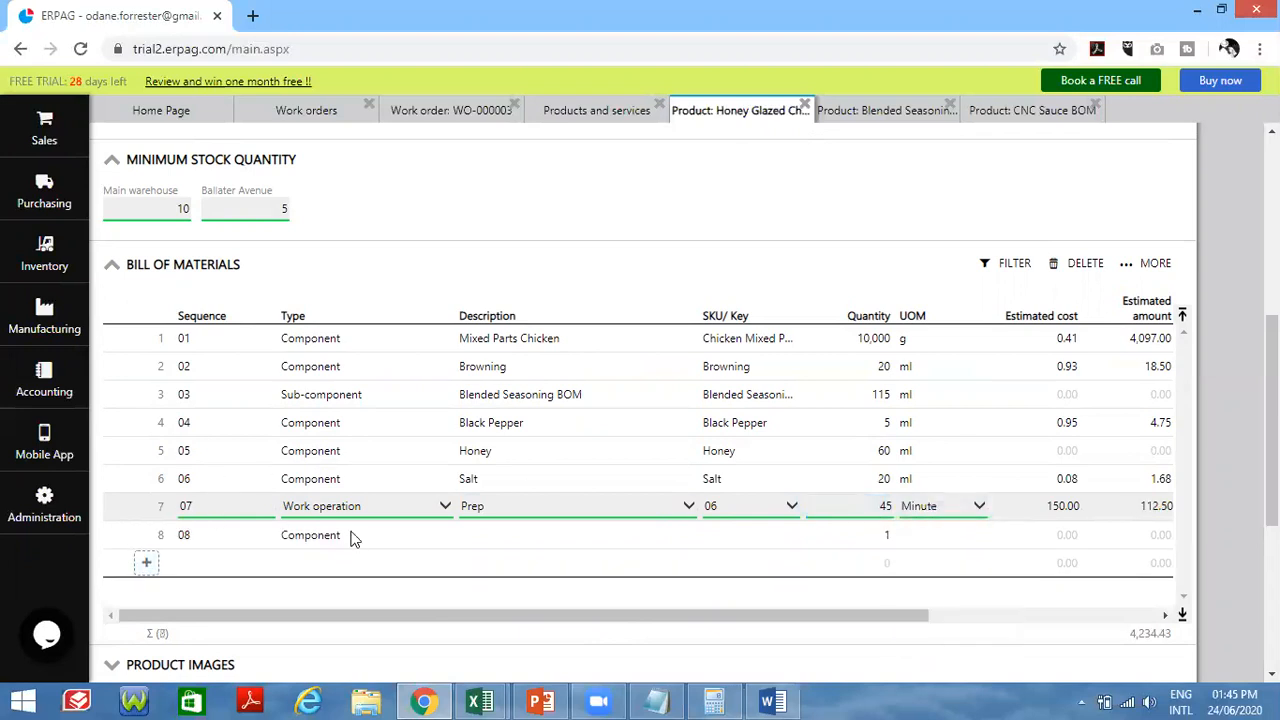
pyautogui.click(352, 536)
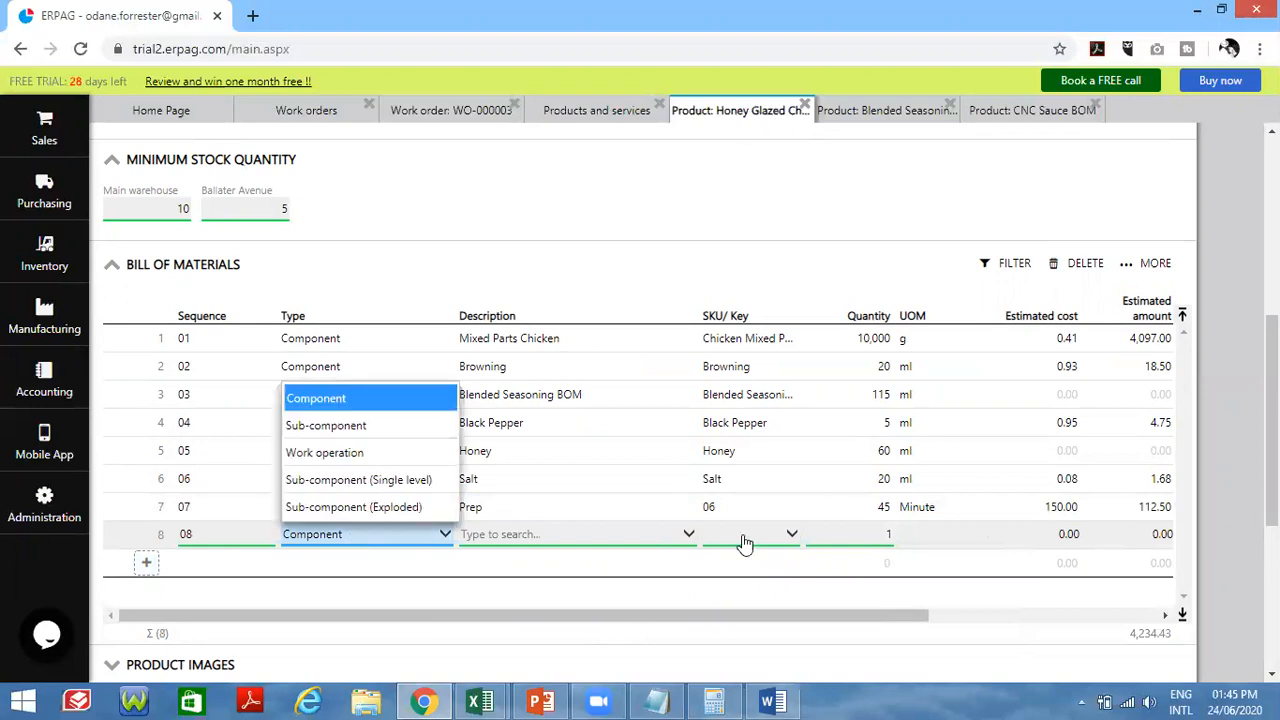
pyautogui.click(343, 456)
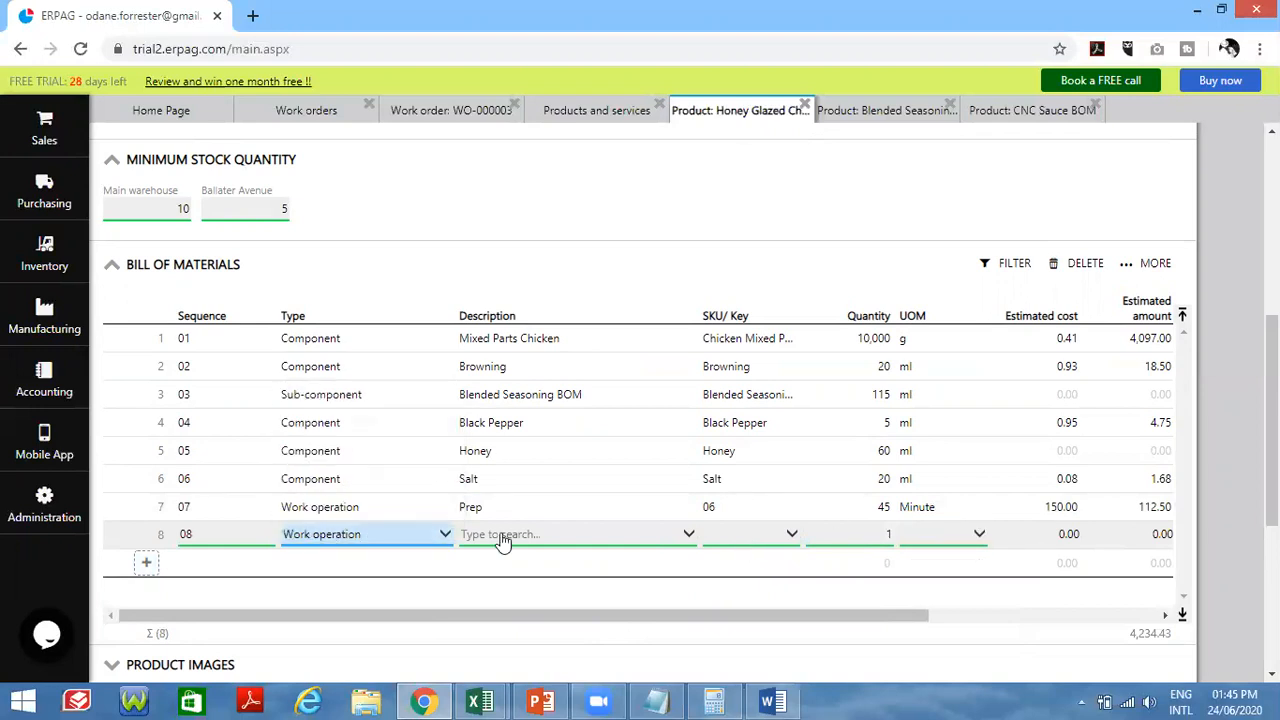
pyautogui.click(537, 536)
pyautogui.click(541, 419)
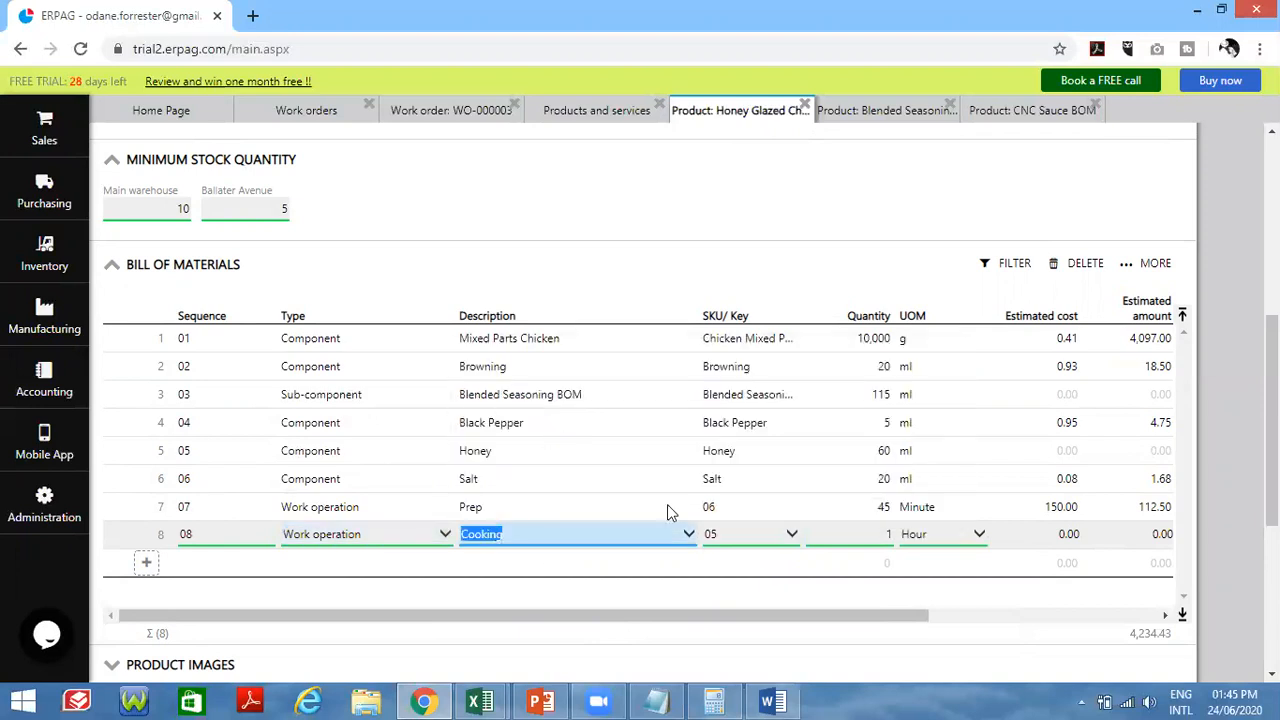
pyautogui.click(875, 538)
pyautogui.write('30')
pyautogui.click(923, 540)
pyautogui.click(928, 606)
pyautogui.doubleClick(956, 623)
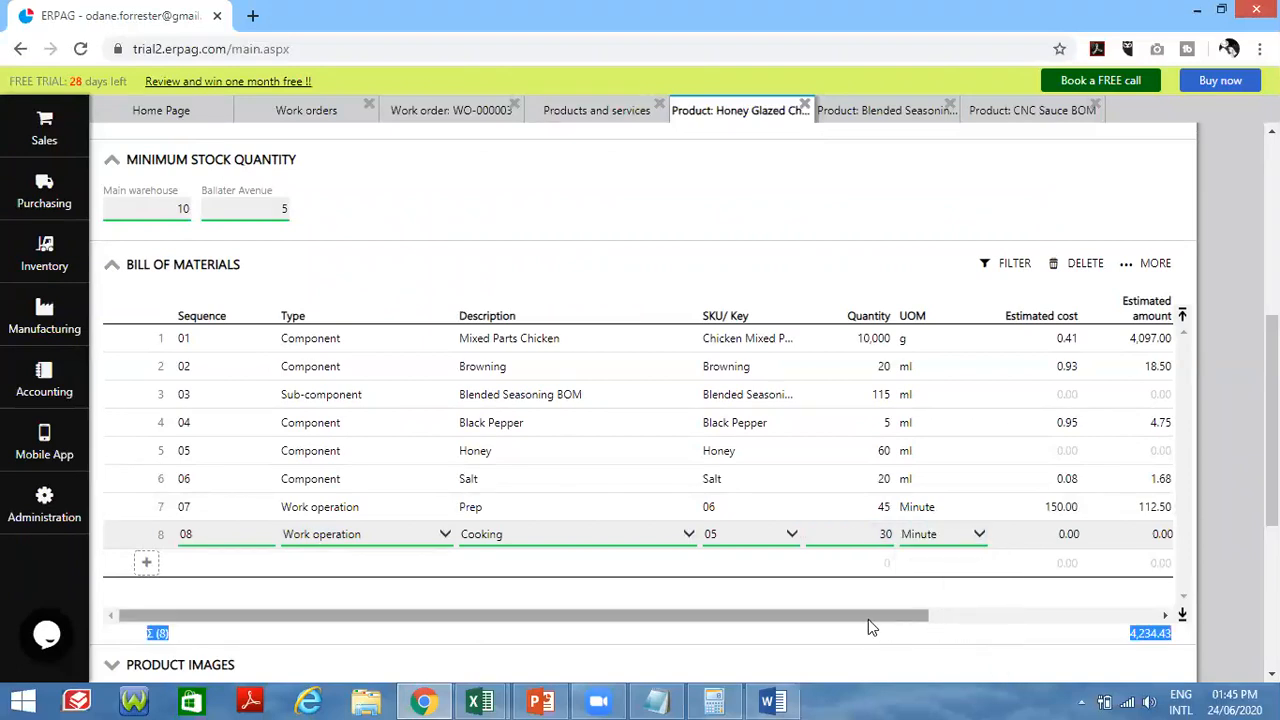
# - Examine the estimated cost, estimated amount and additional info of the Cooking operation in the bill of materials
pyautogui.moveTo(868, 619); pyautogui.dragTo(945, 606)
pyautogui.click(966, 536)
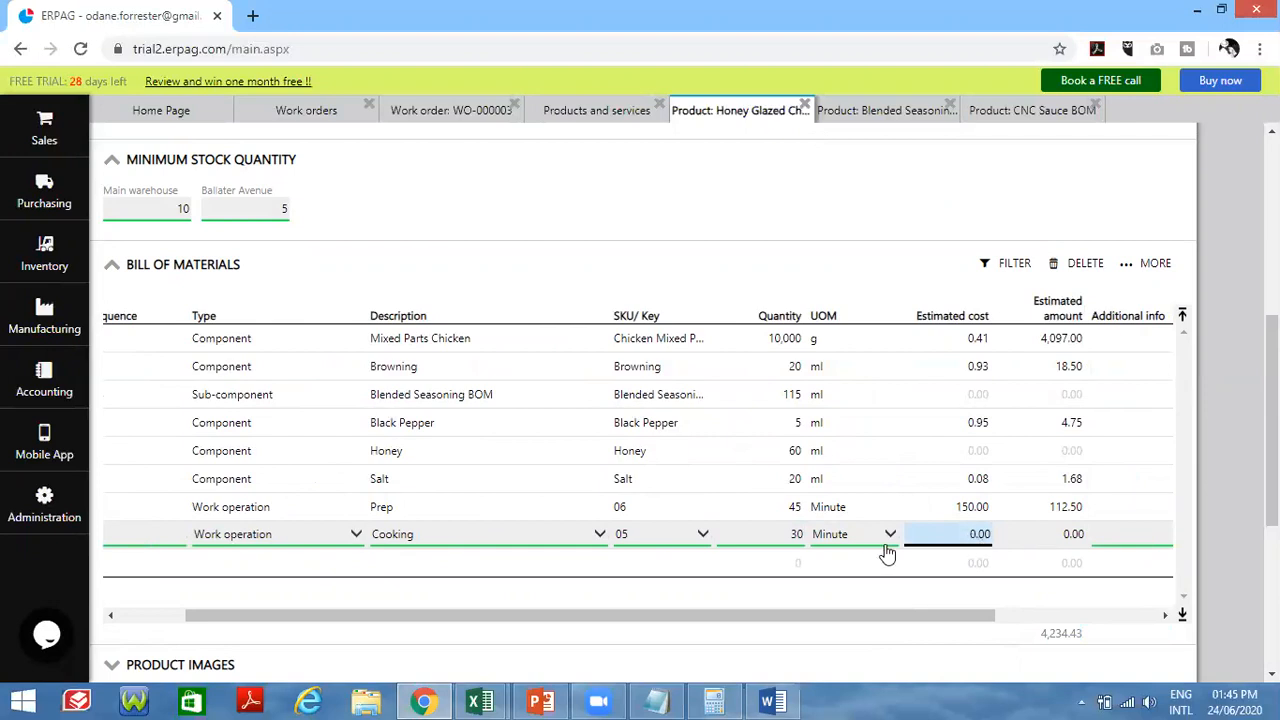
pyautogui.moveTo(800, 615); pyautogui.dragTo(869, 554)
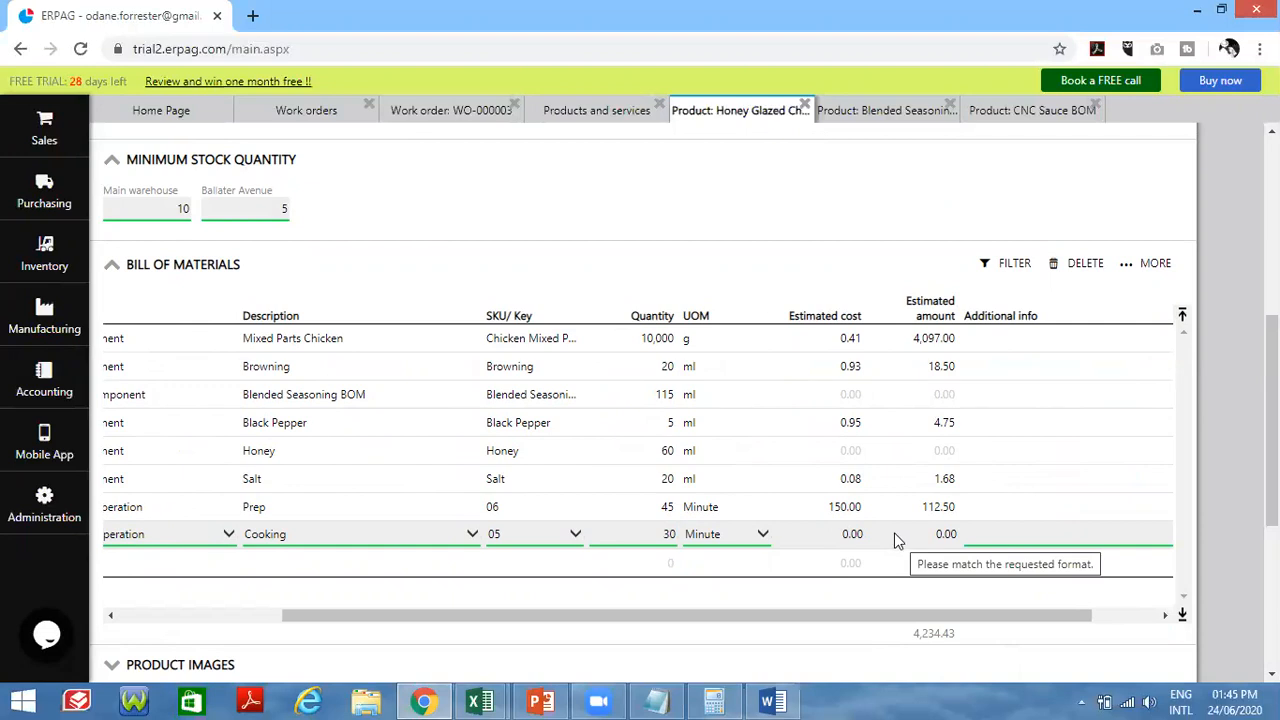
pyautogui.moveTo(697, 625); pyautogui.dragTo(477, 623)
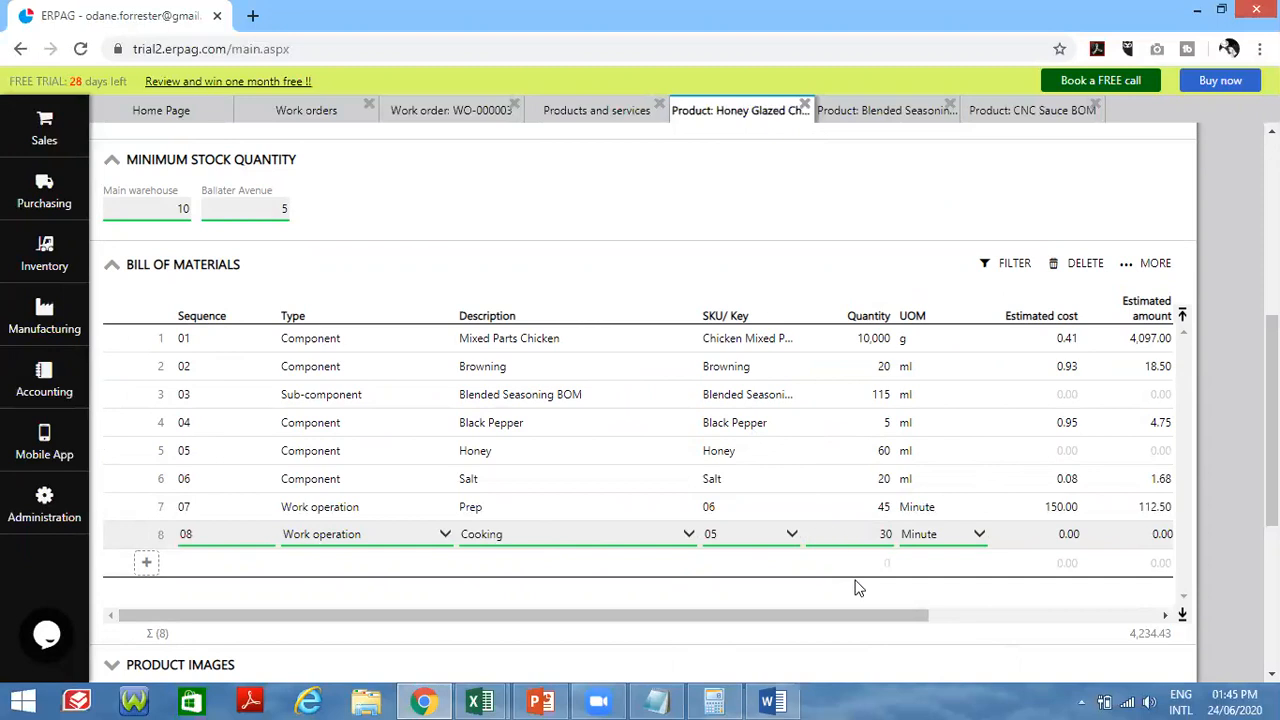
pyautogui.moveTo(860, 617); pyautogui.dragTo(957, 635)
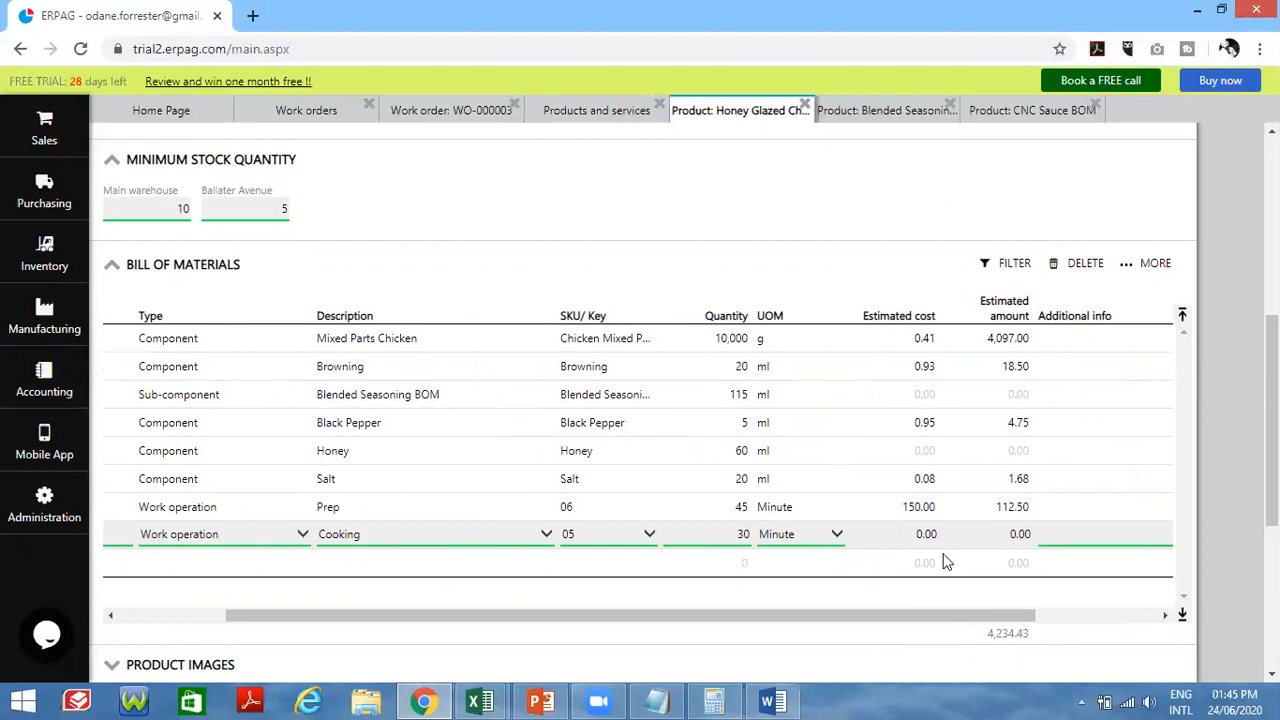
pyautogui.moveTo(641, 615); pyautogui.dragTo(347, 610)
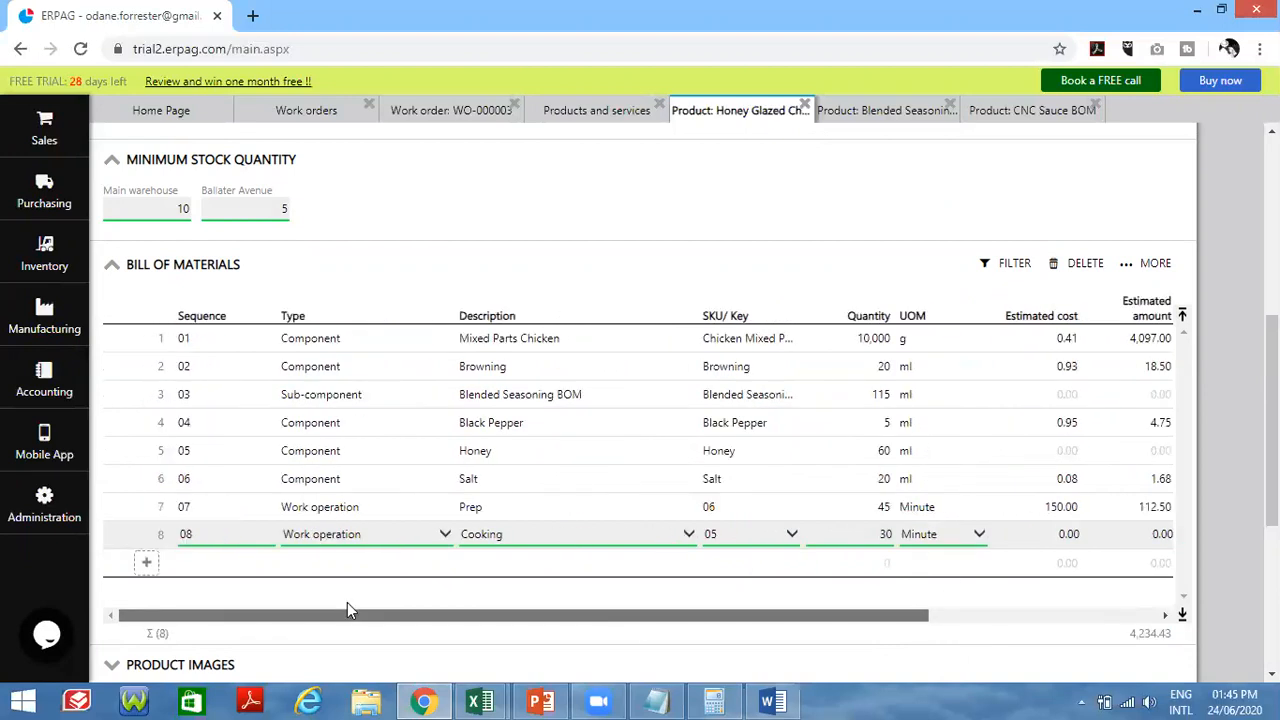
# - Review the whole Honey Glazed Chicken product form, from the basic info to the additional info and custom fields
pyautogui.scroll(-4, 648, 468)
pyautogui.scroll(2, 648, 468)
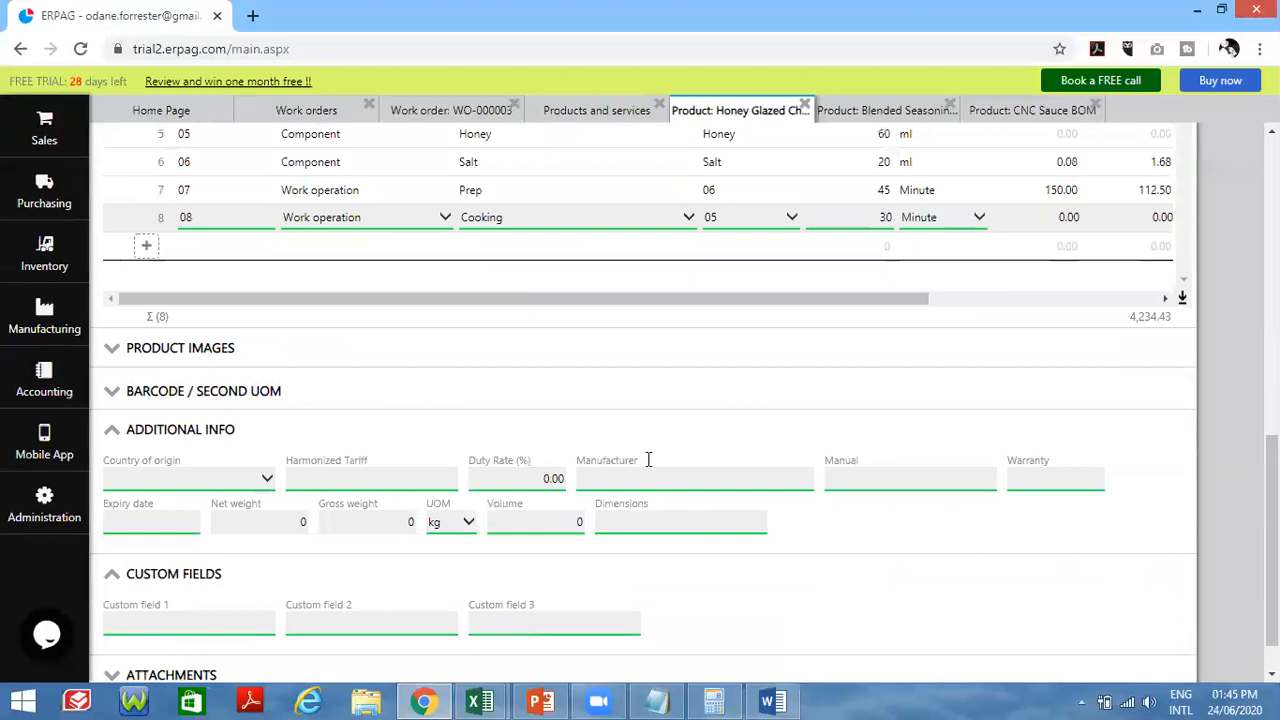
pyautogui.scroll(1, 648, 468)
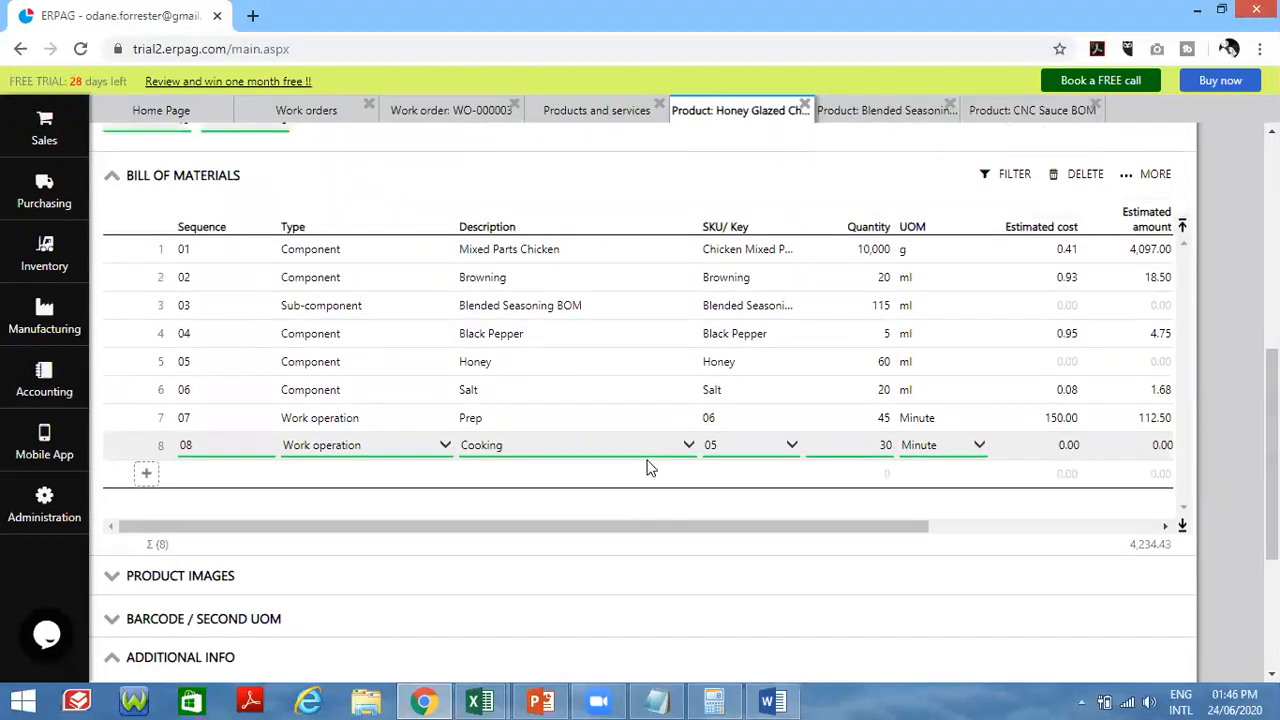
pyautogui.scroll(-2, 648, 468)
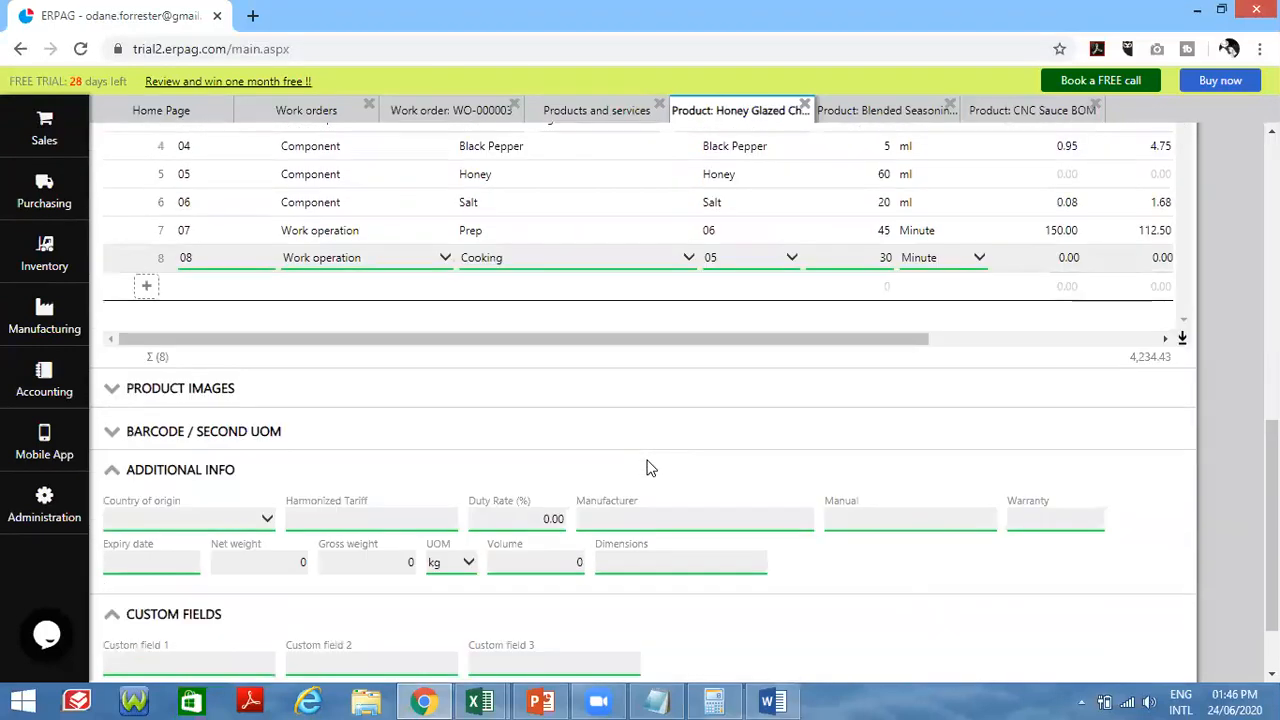
pyautogui.scroll(-1, 648, 468)
pyautogui.scroll(3, 648, 468)
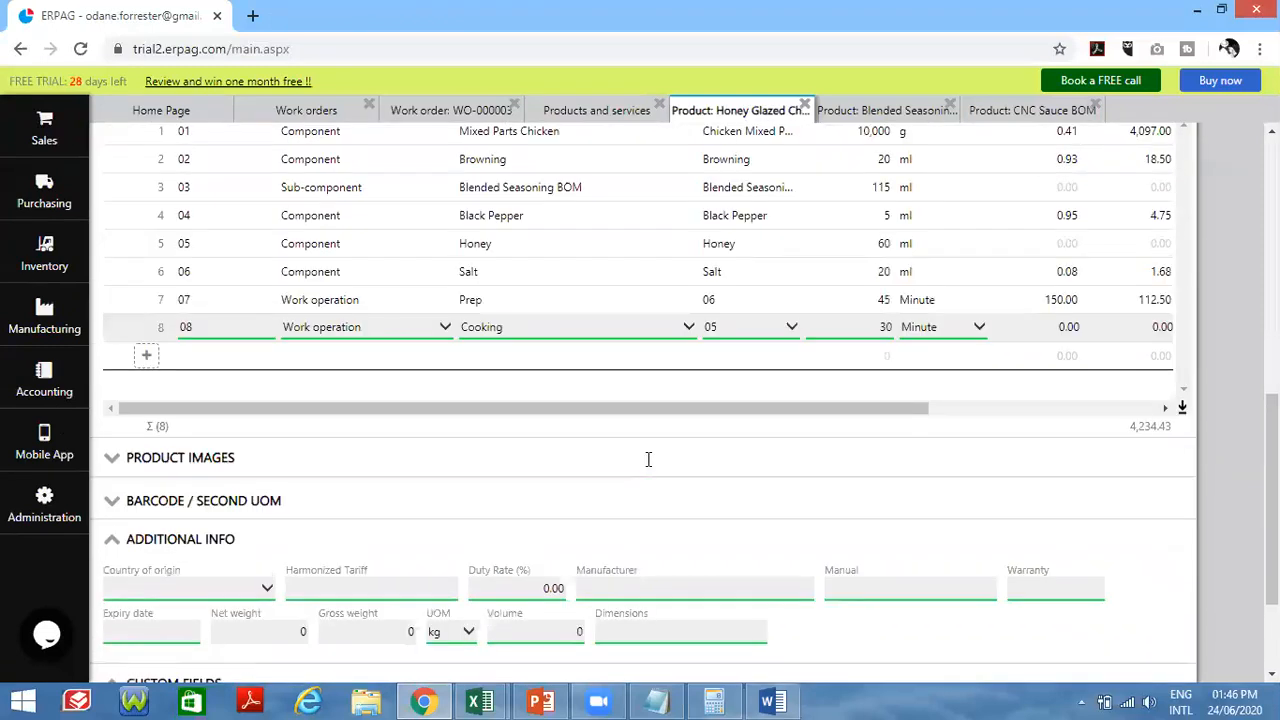
pyautogui.scroll(2, 648, 468)
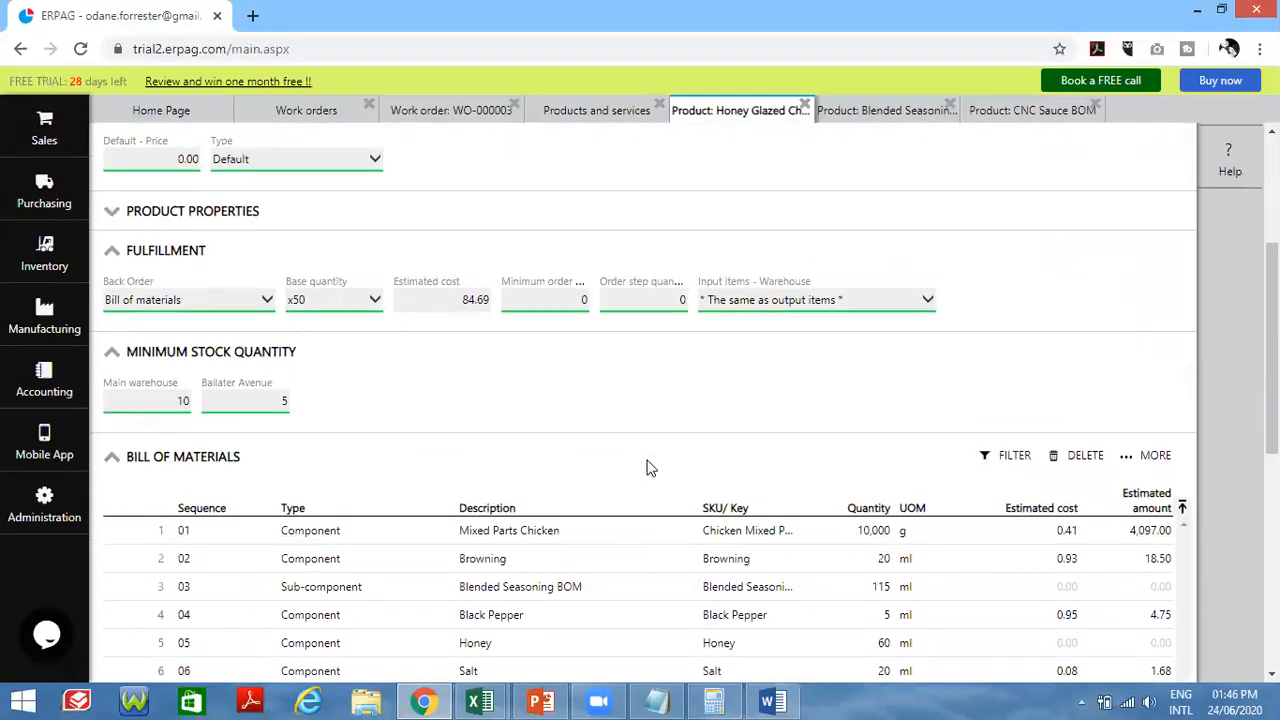
pyautogui.scroll(1, 648, 468)
pyautogui.scroll(2, 630, 452)
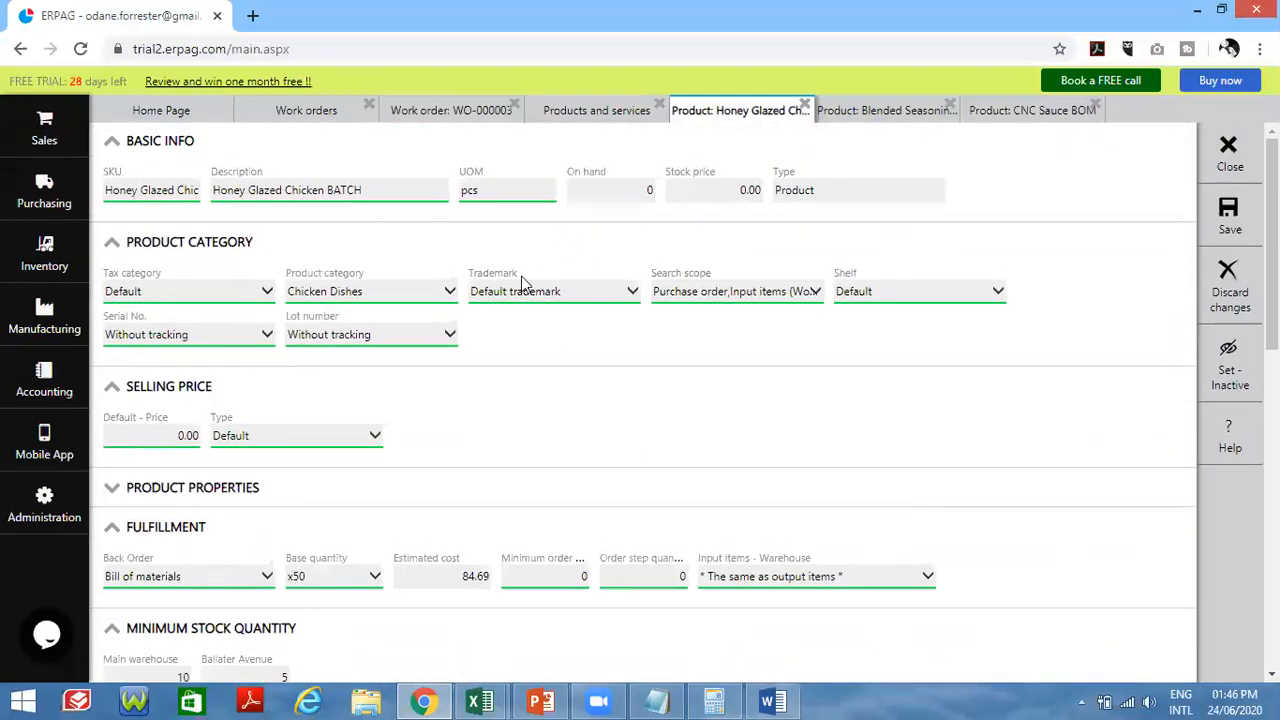
pyautogui.scroll(-7, 686, 551)
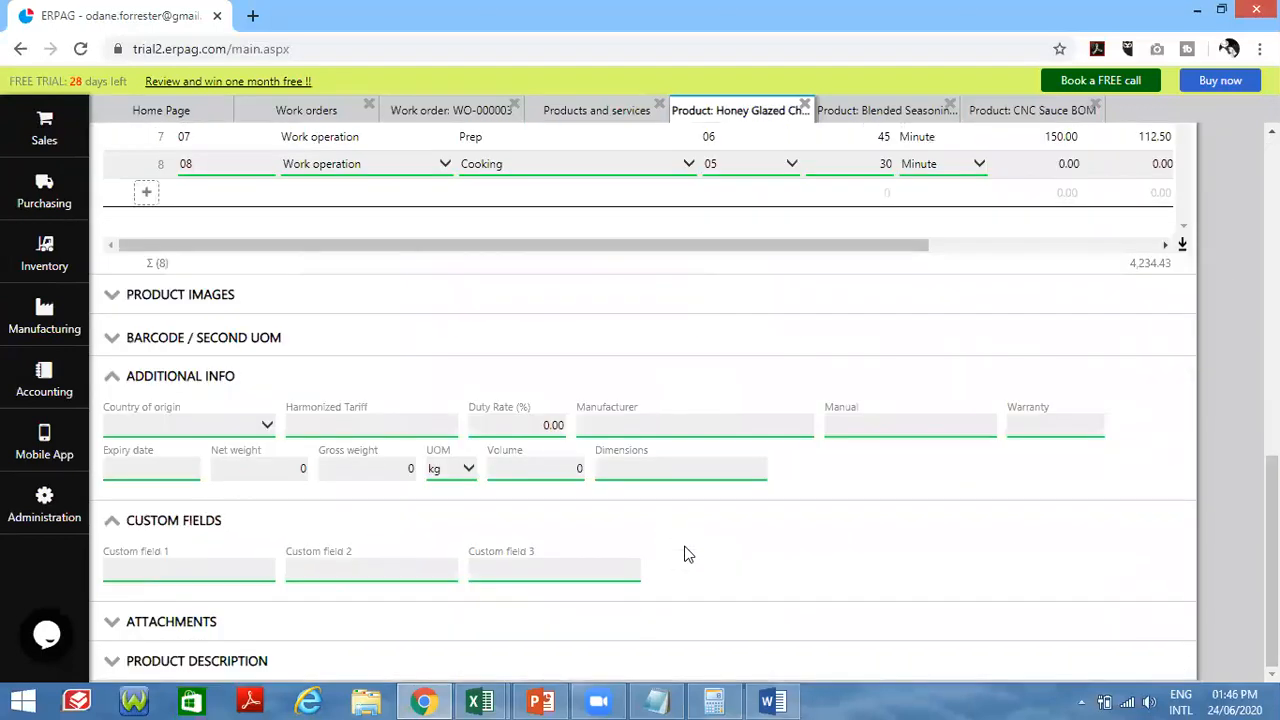
pyautogui.scroll(7, 1086, 303)
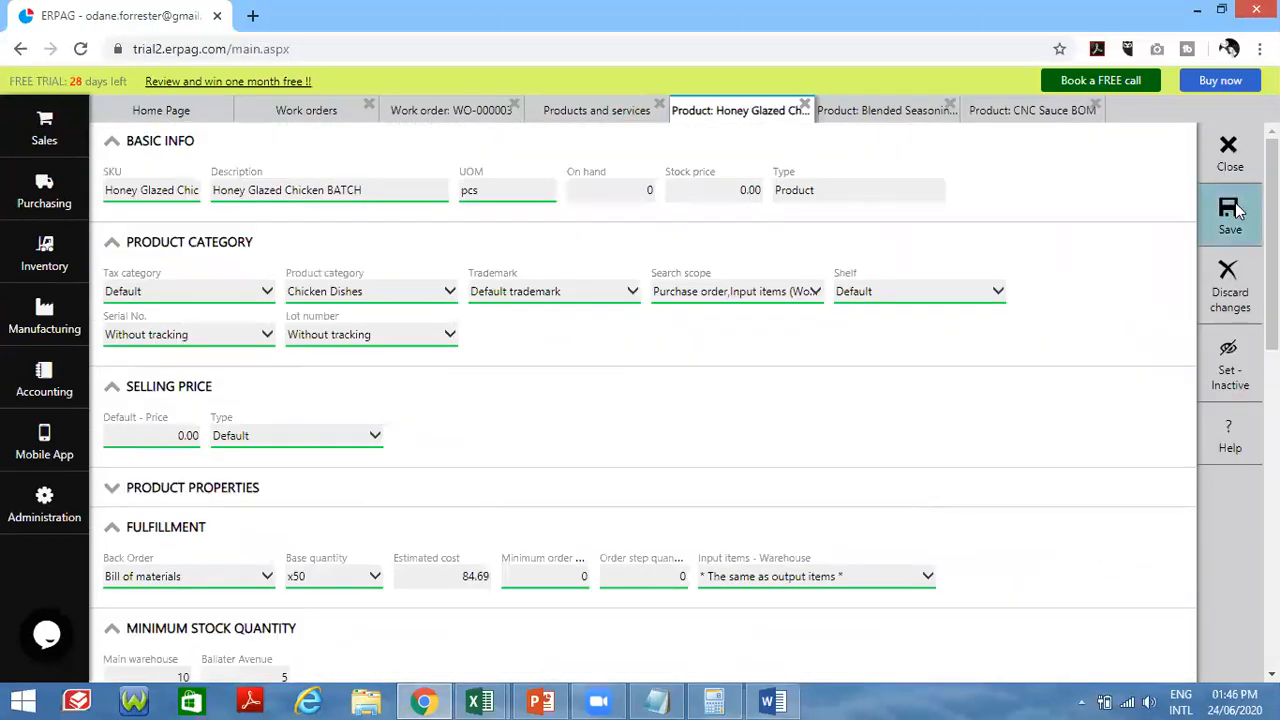
# - Save the Honey Glazed Chicken BATCH product and check its fulfillment details and bill of materials
pyautogui.click(1229, 214)
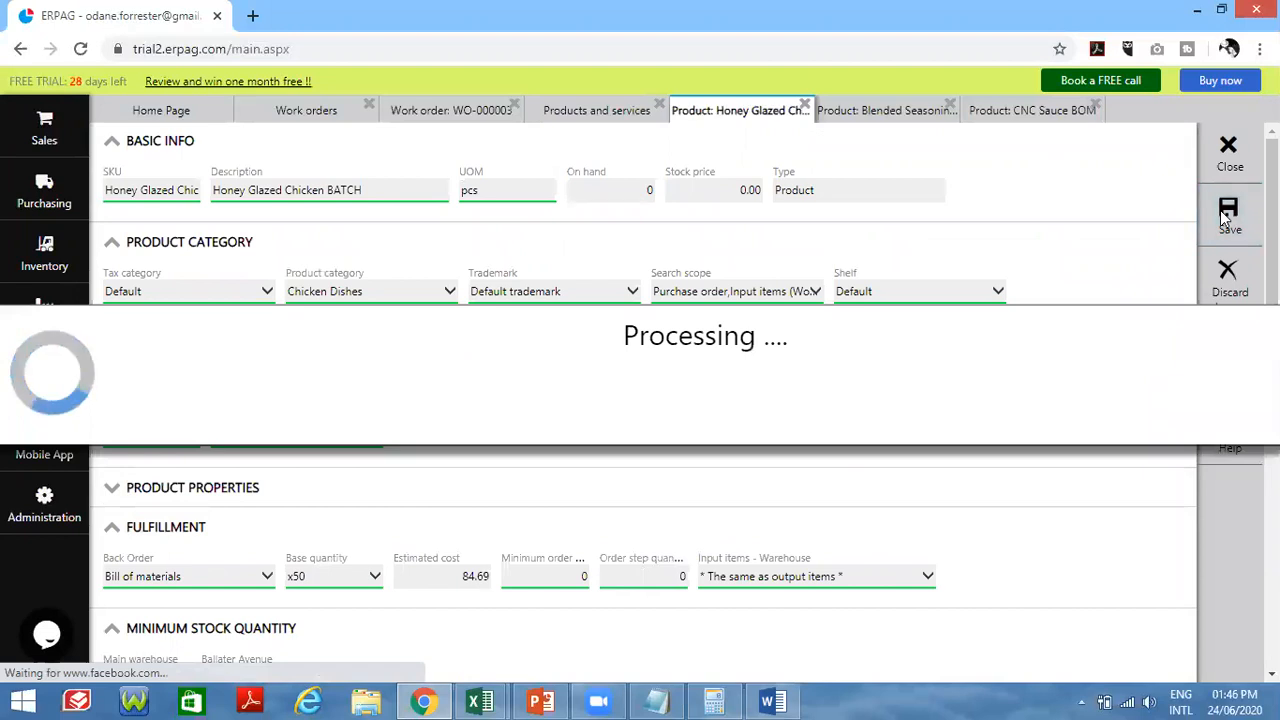
pyautogui.scroll(-2, 935, 450)
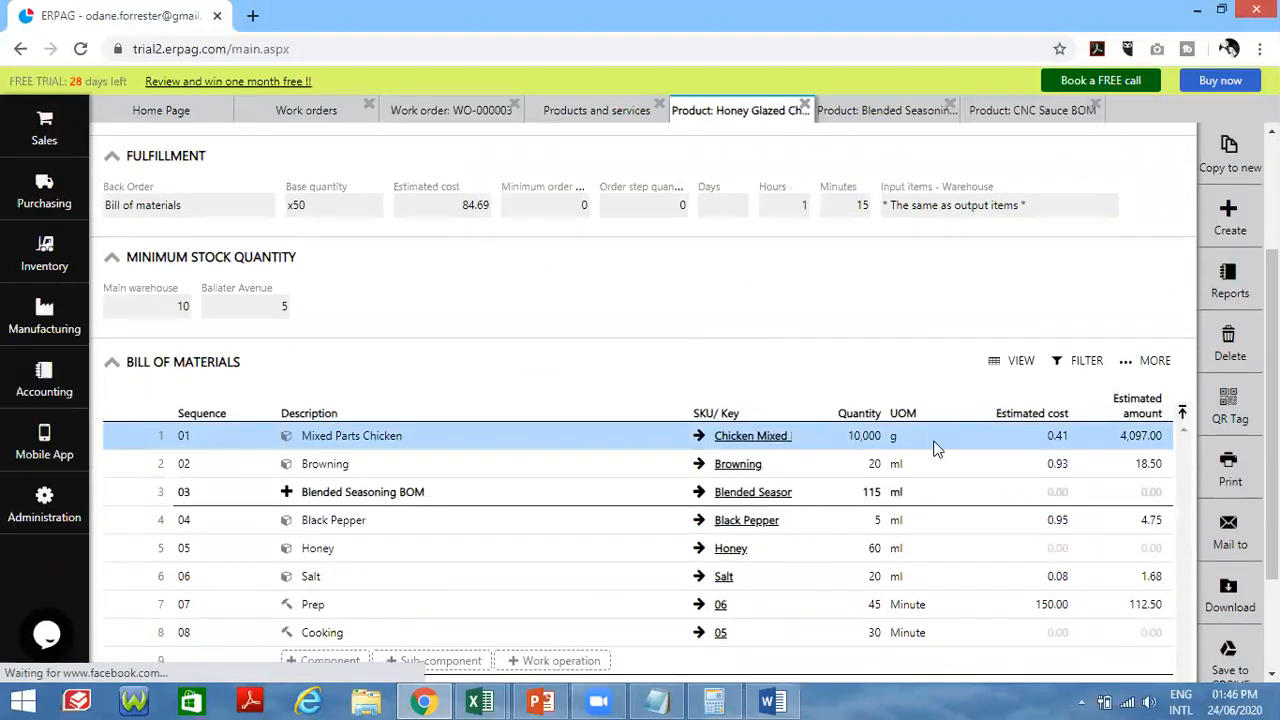
pyautogui.scroll(-1, 935, 450)
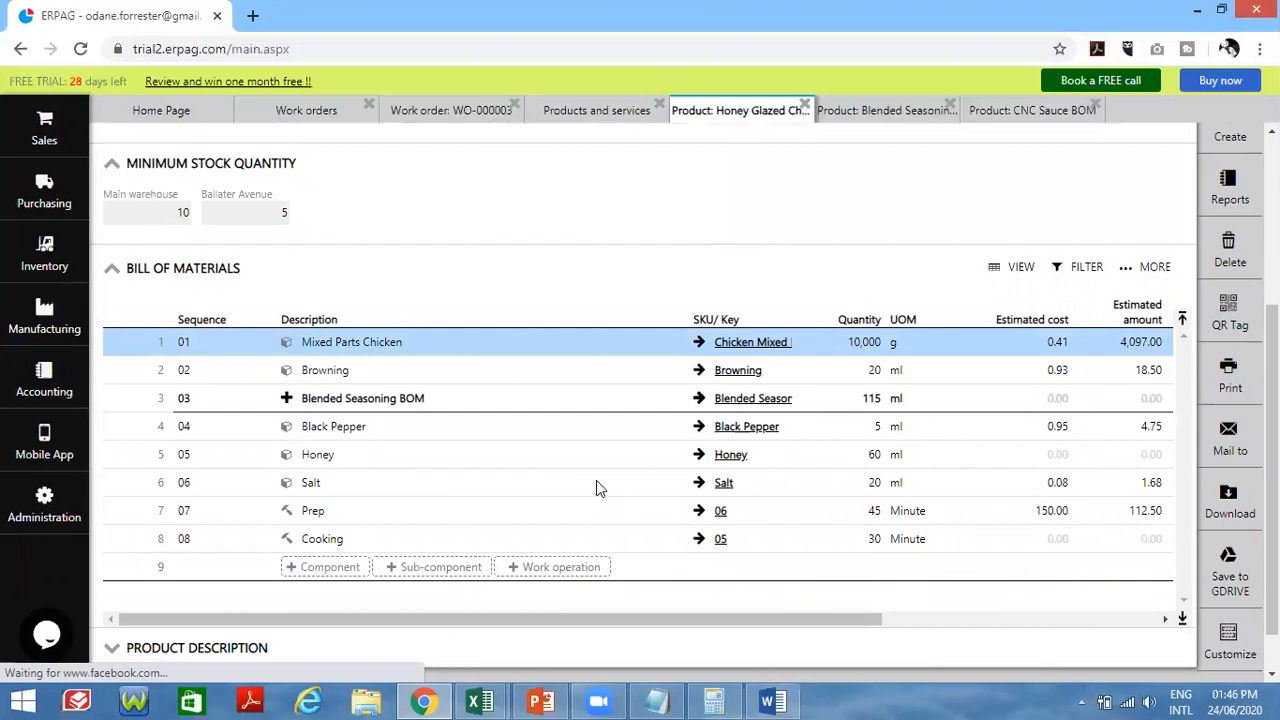
pyautogui.scroll(3, 598, 479)
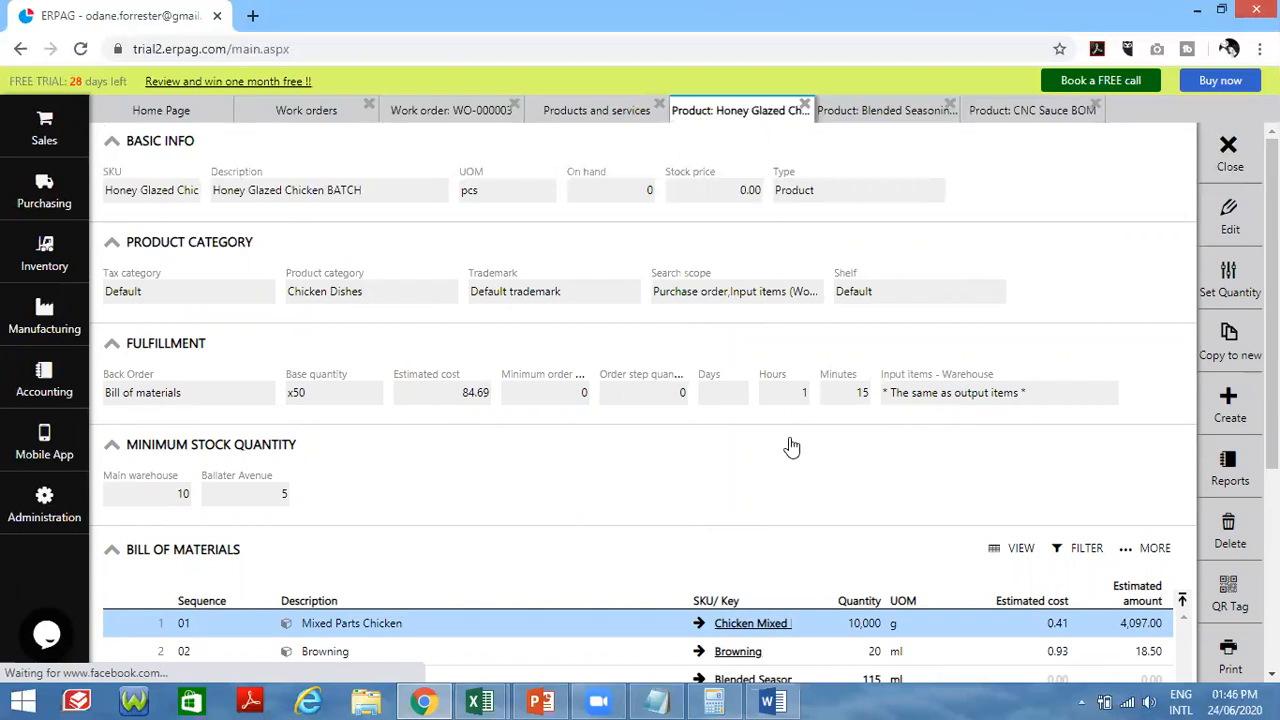
# - Close the Blended Seasoning and CNC Sauce BOM product pages and the Products and services list
pyautogui.click(949, 107)
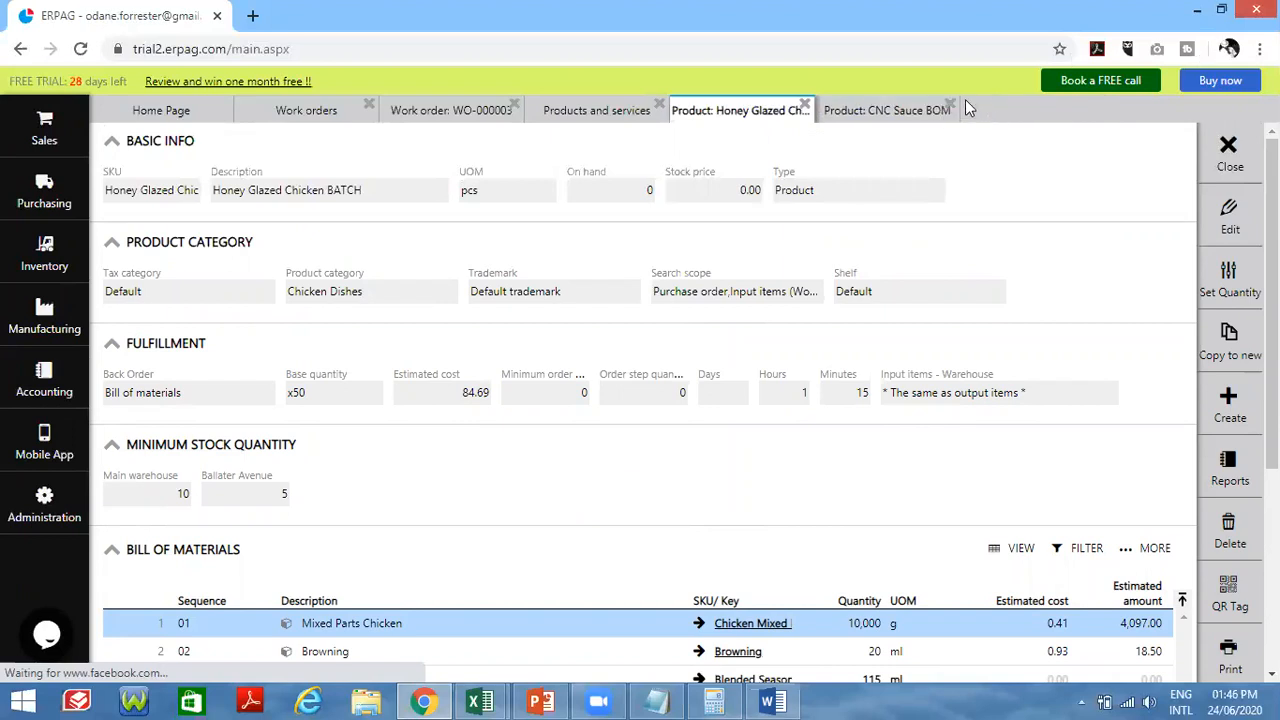
pyautogui.click(949, 107)
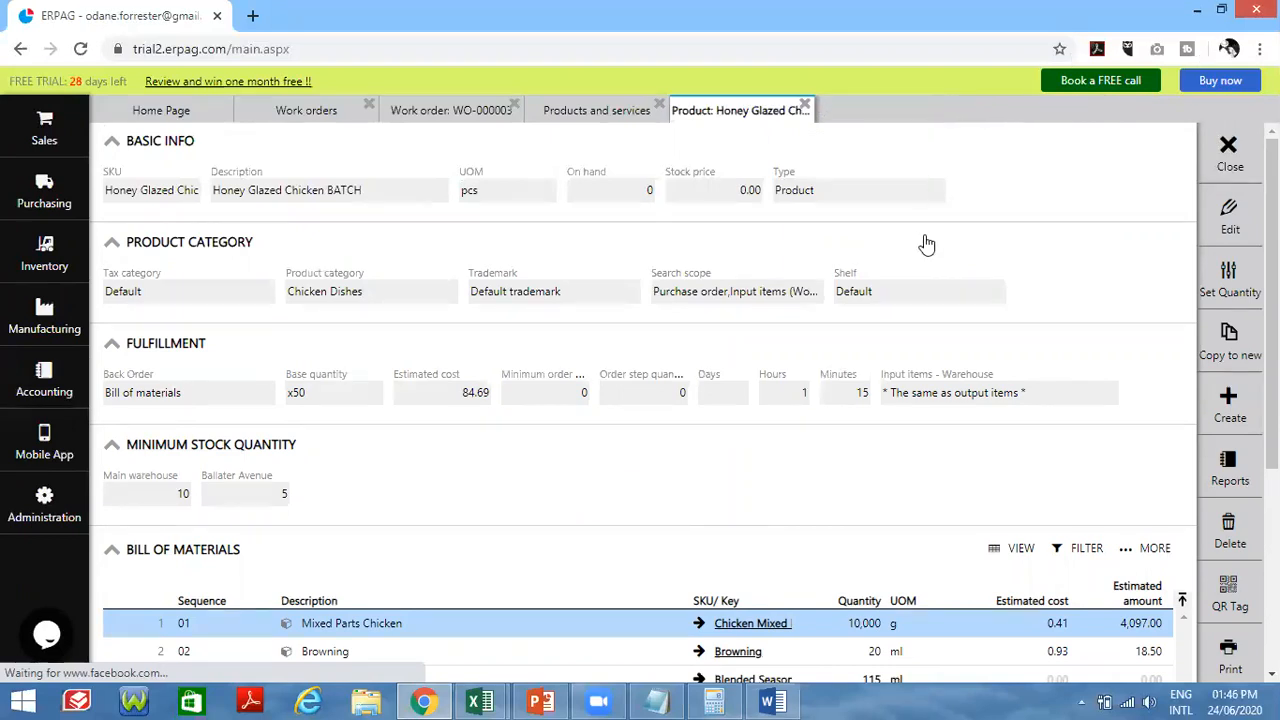
pyautogui.click(659, 107)
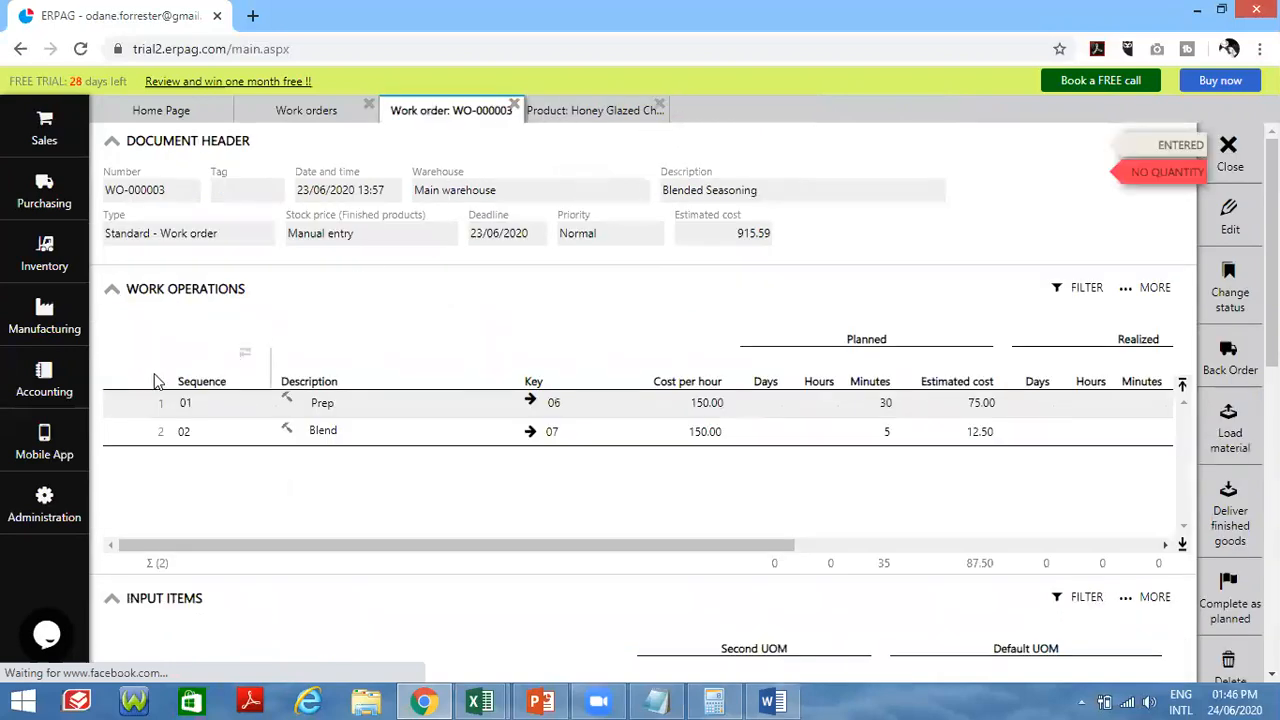
# - Open the manufacturing fulfillment list and close the WO-000003 and Honey Glazed Chicken product pages
pyautogui.click(50, 325)
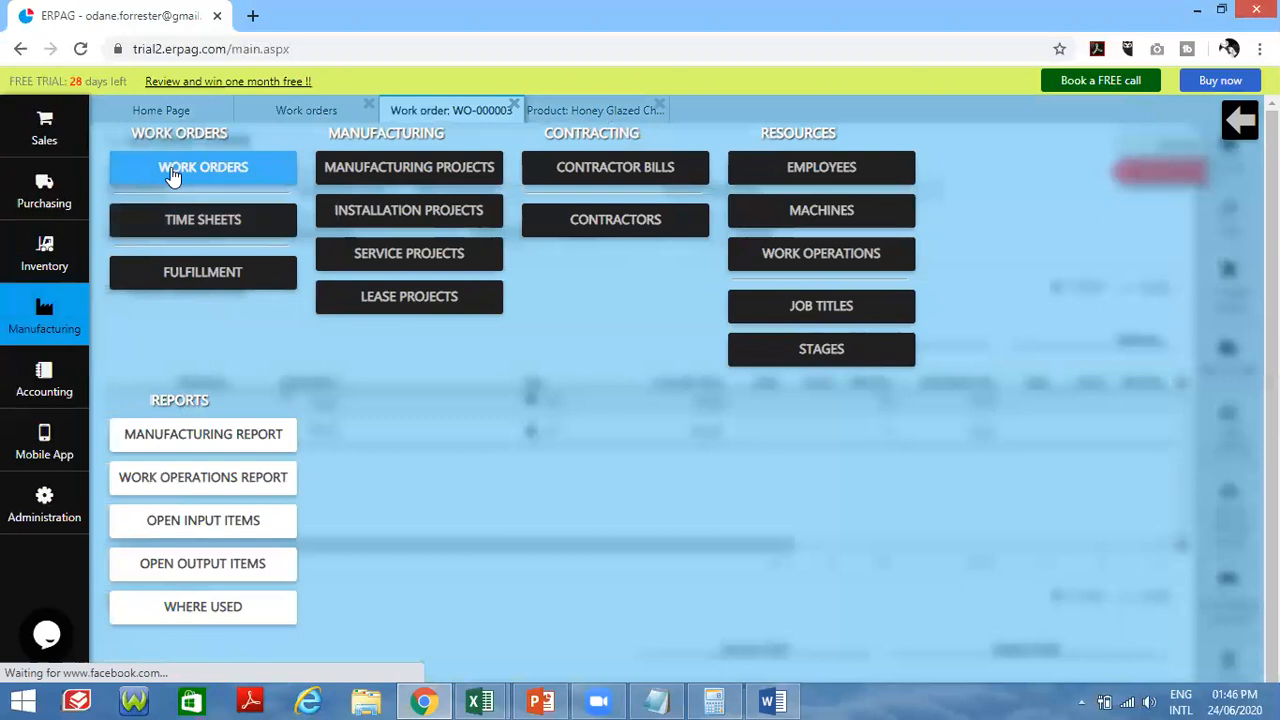
pyautogui.click(173, 173)
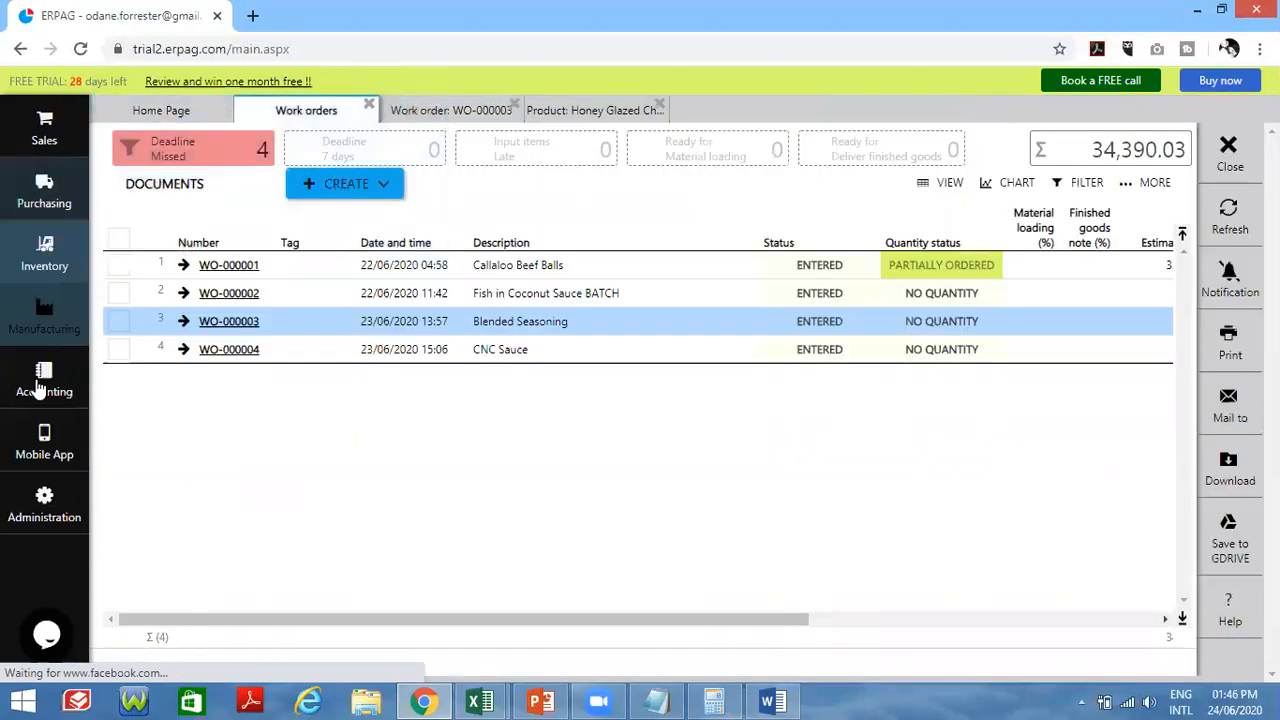
pyautogui.click(33, 305)
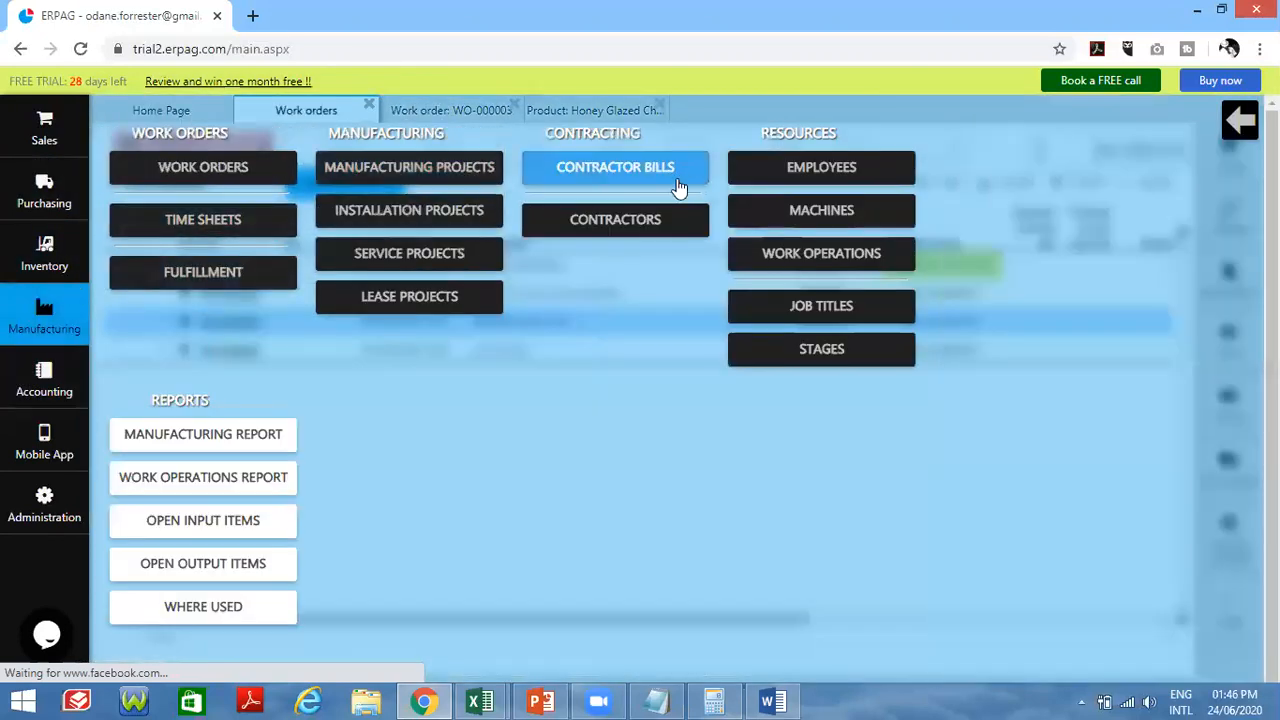
pyautogui.click(237, 283)
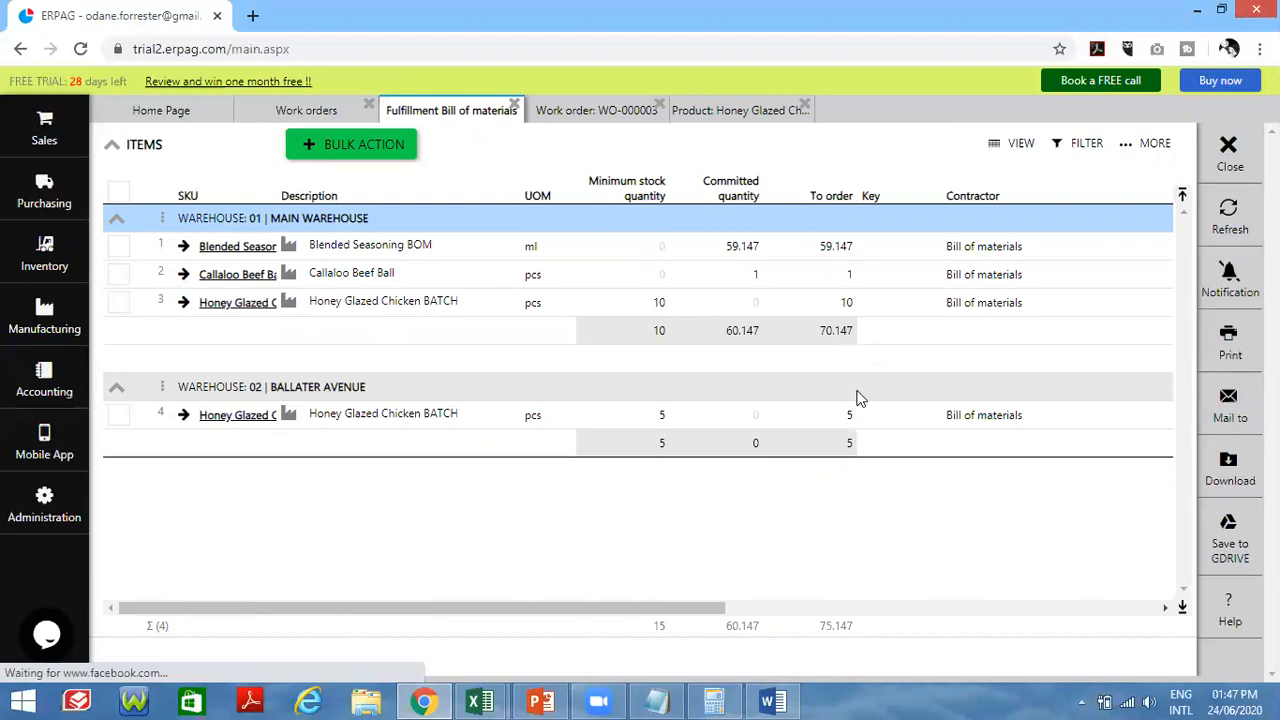
pyautogui.click(662, 110)
pyautogui.click(660, 109)
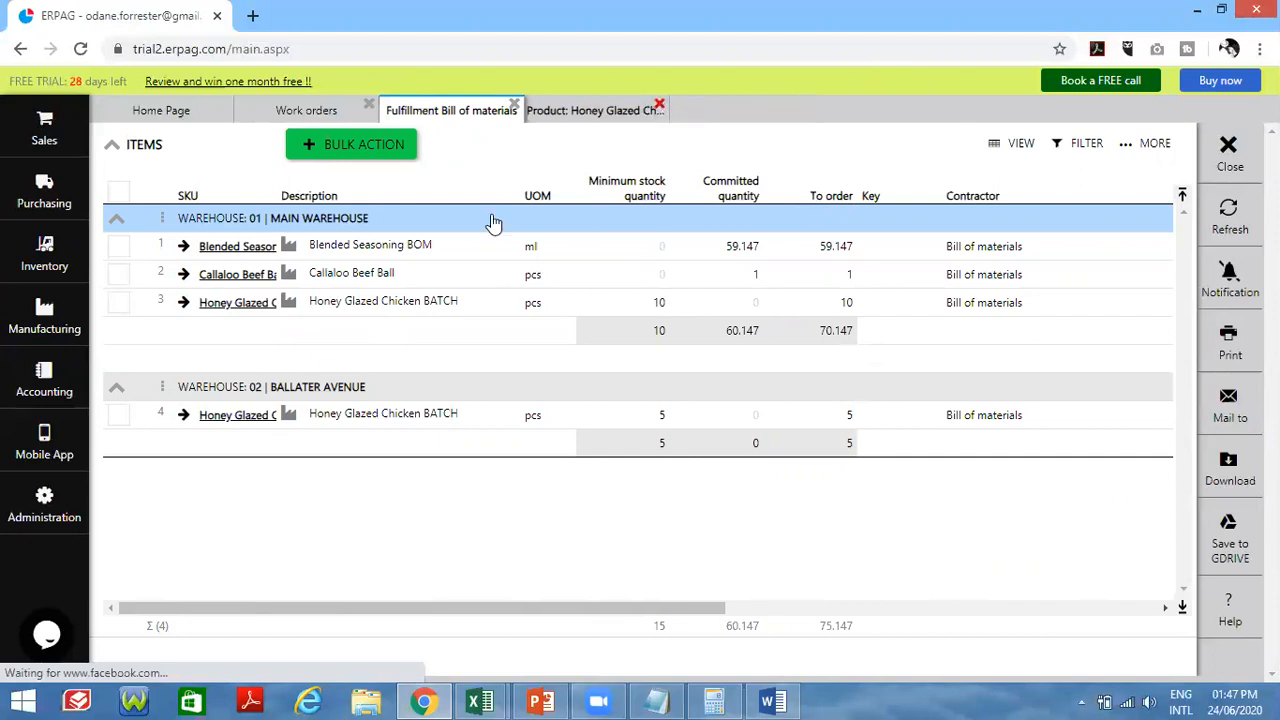
# - Create work orders for Honey Glazed Chicken BATCH in the Main warehouse from the fulfillment list
pyautogui.click(118, 305)
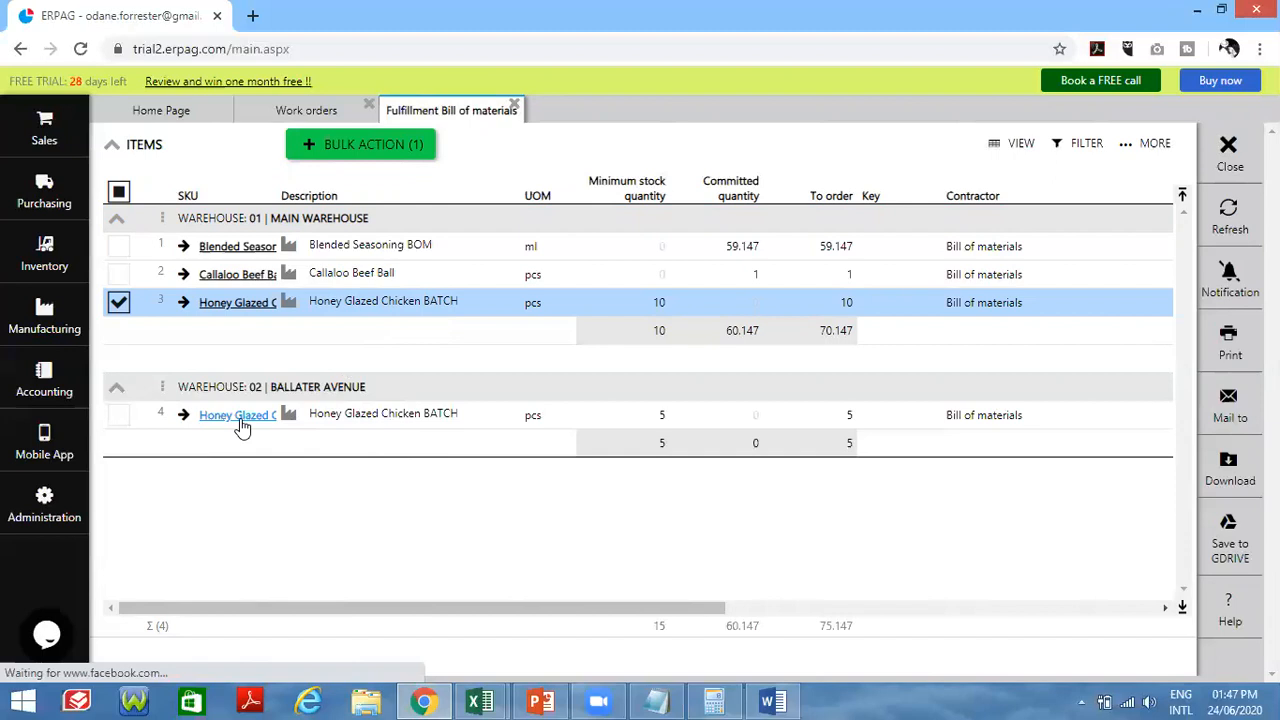
pyautogui.click(392, 148)
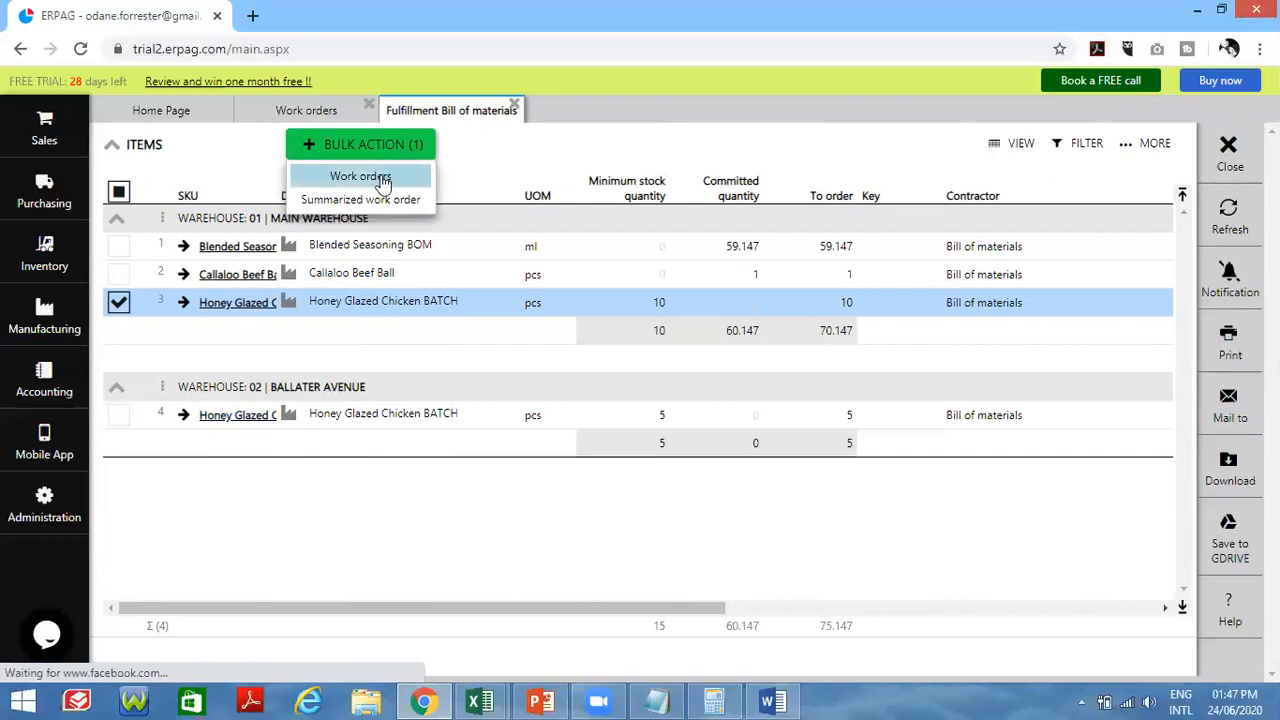
pyautogui.click(383, 180)
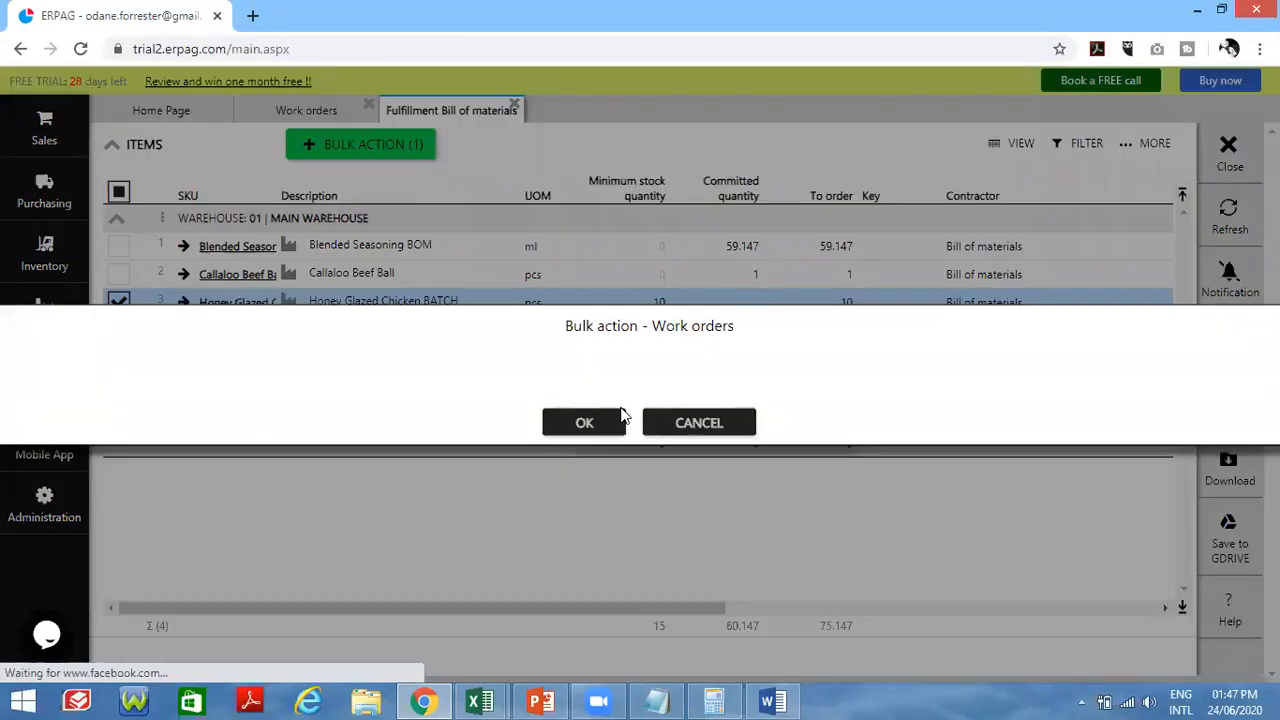
pyautogui.click(586, 422)
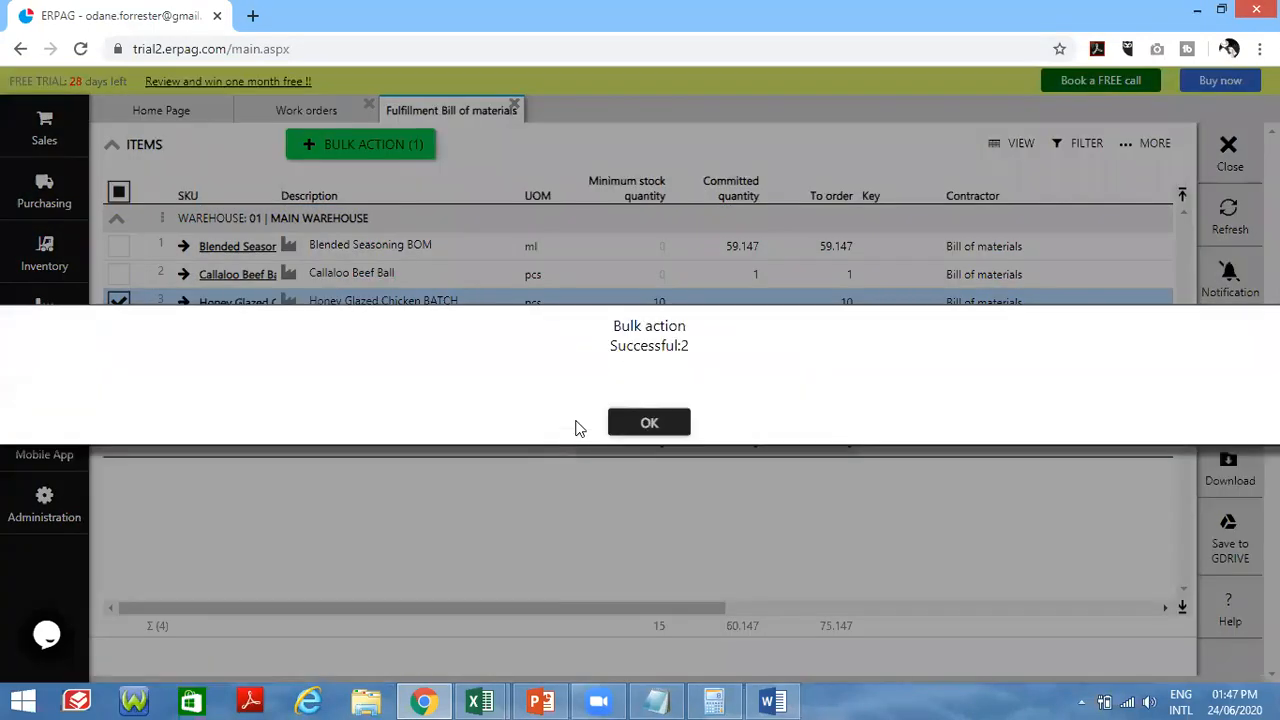
pyautogui.click(648, 423)
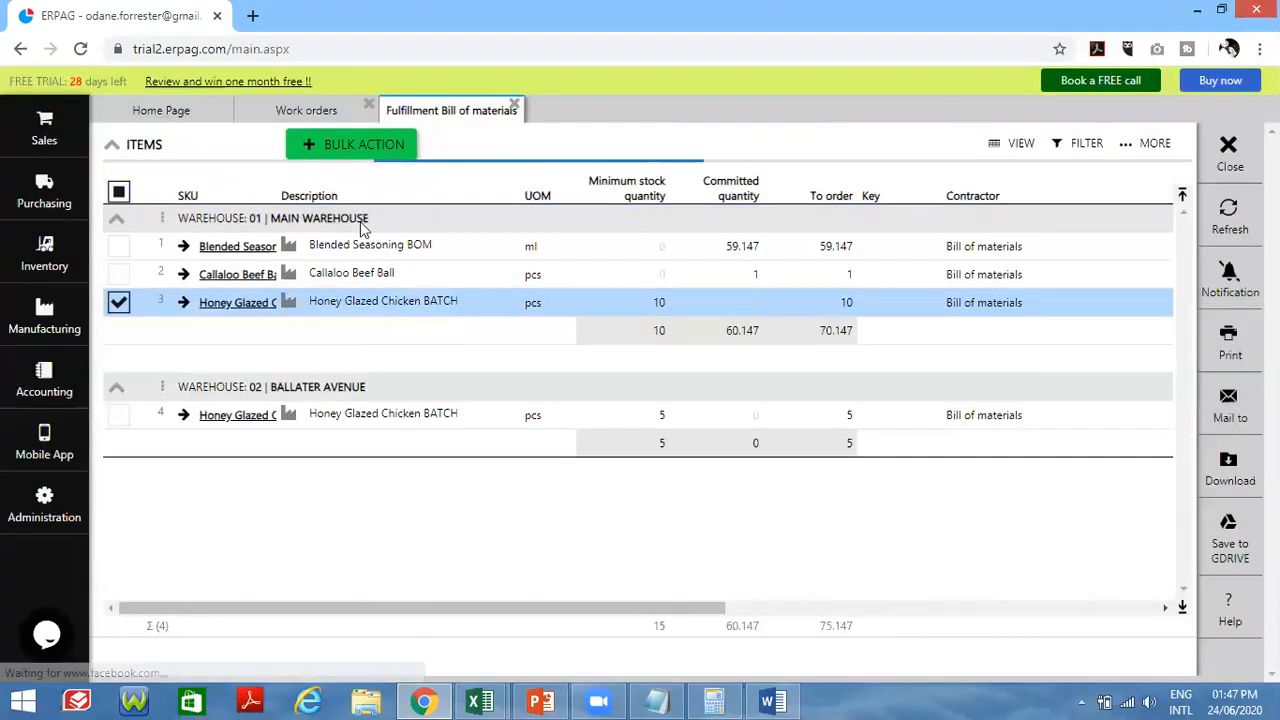
# - Refresh the work orders list and open the Honey Glazed Chicken BATCH work order WO-000005
pyautogui.click(315, 111)
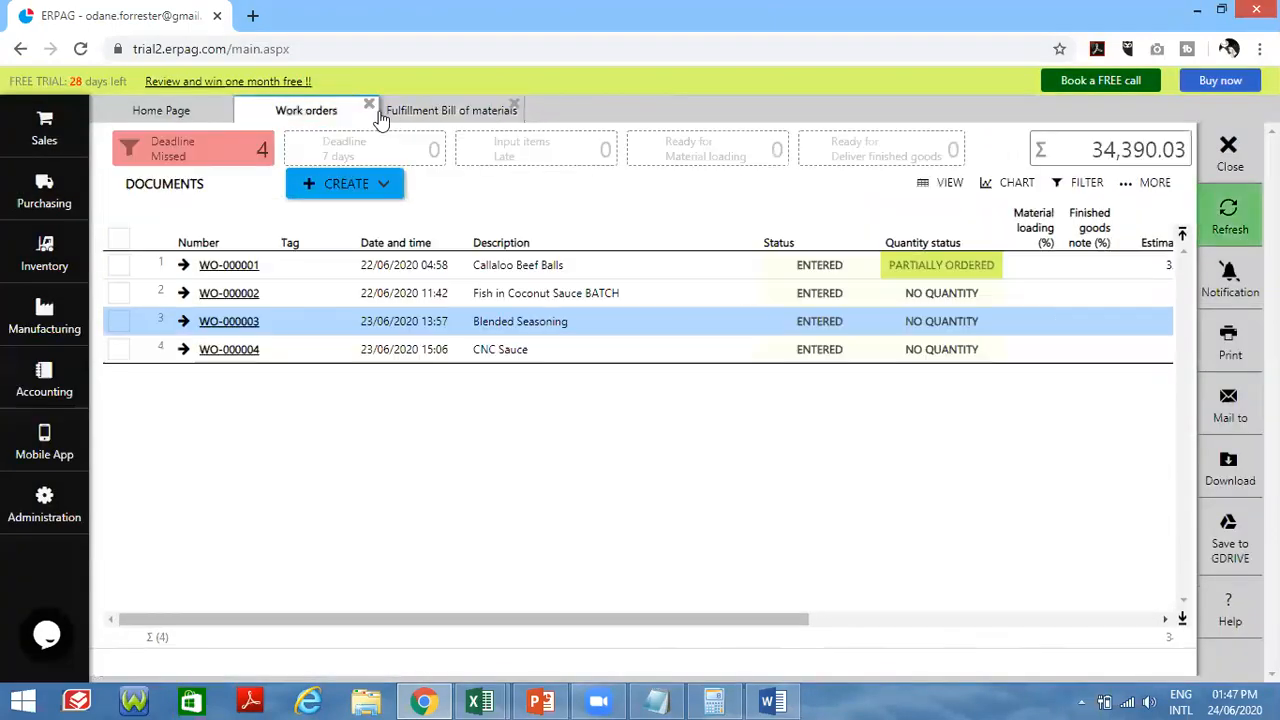
pyautogui.click(398, 113)
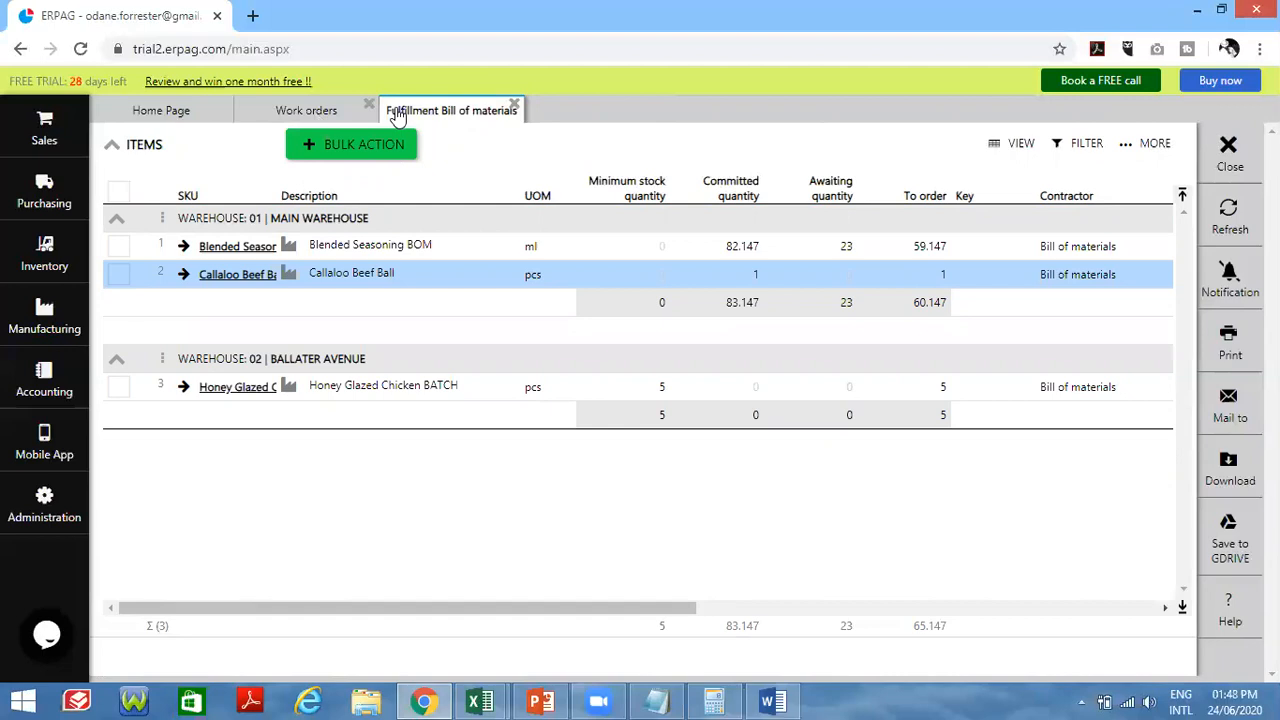
pyautogui.click(306, 112)
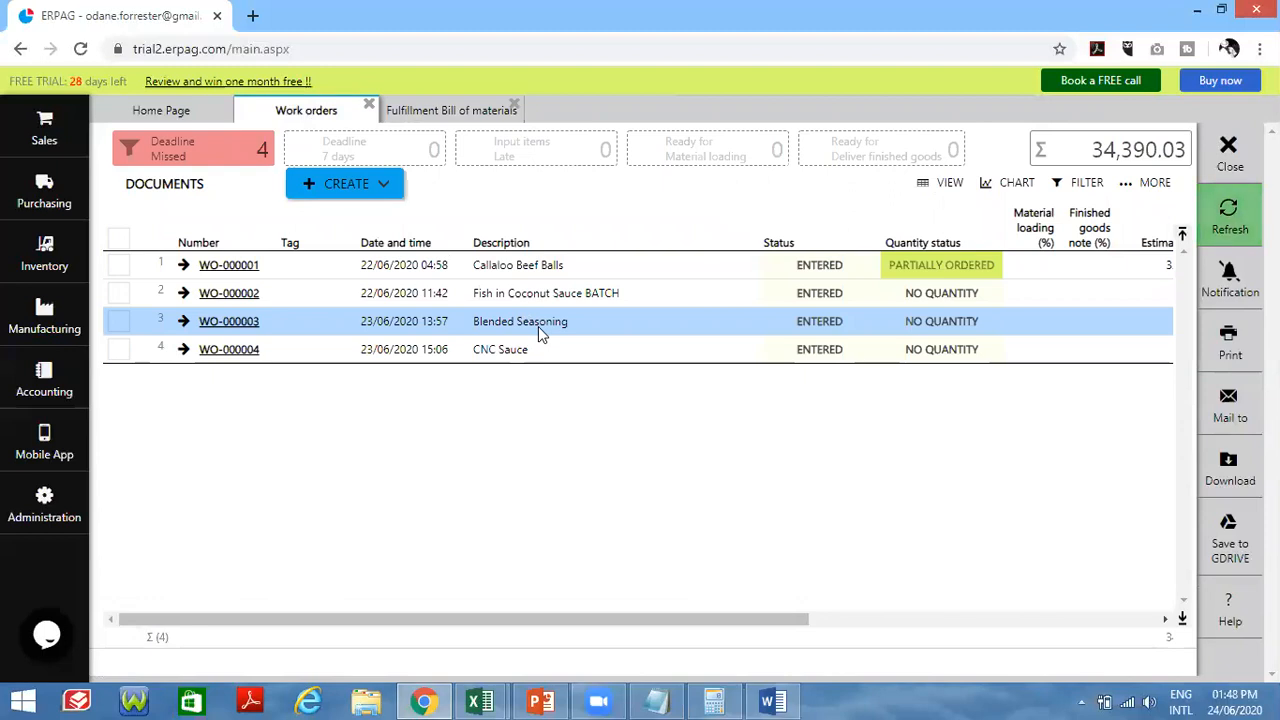
pyautogui.click(1228, 205)
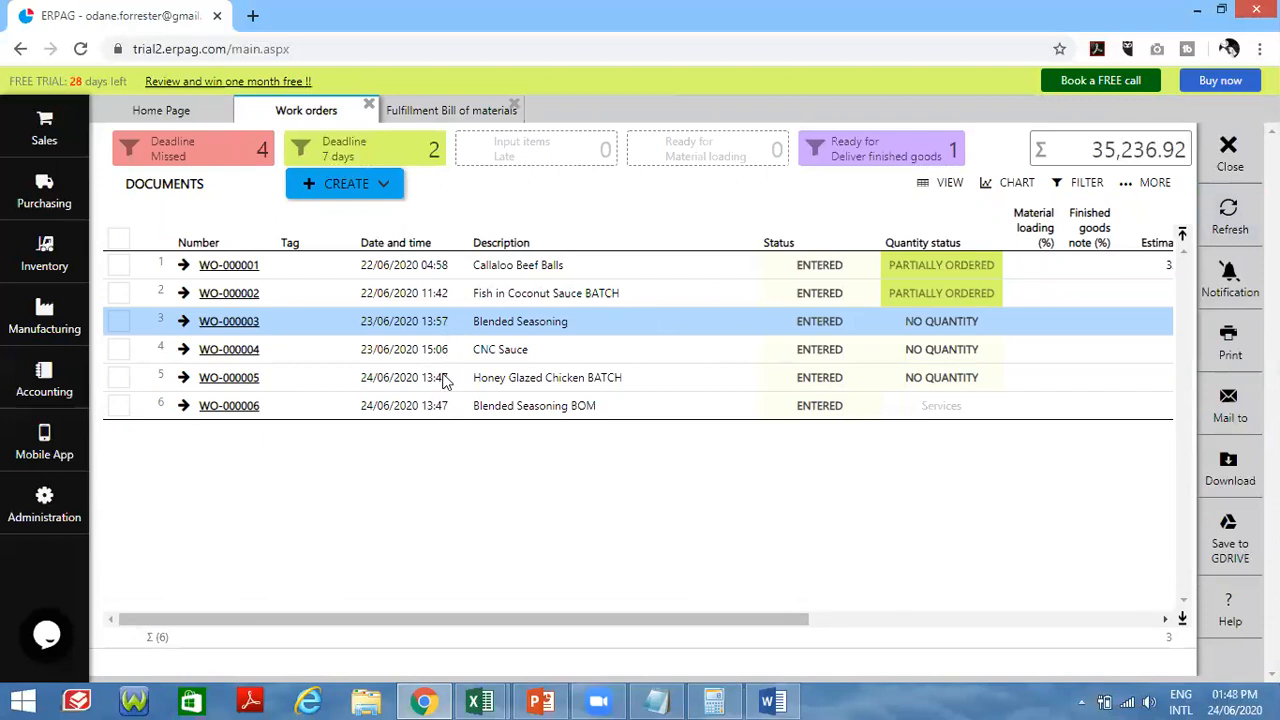
pyautogui.click(229, 377)
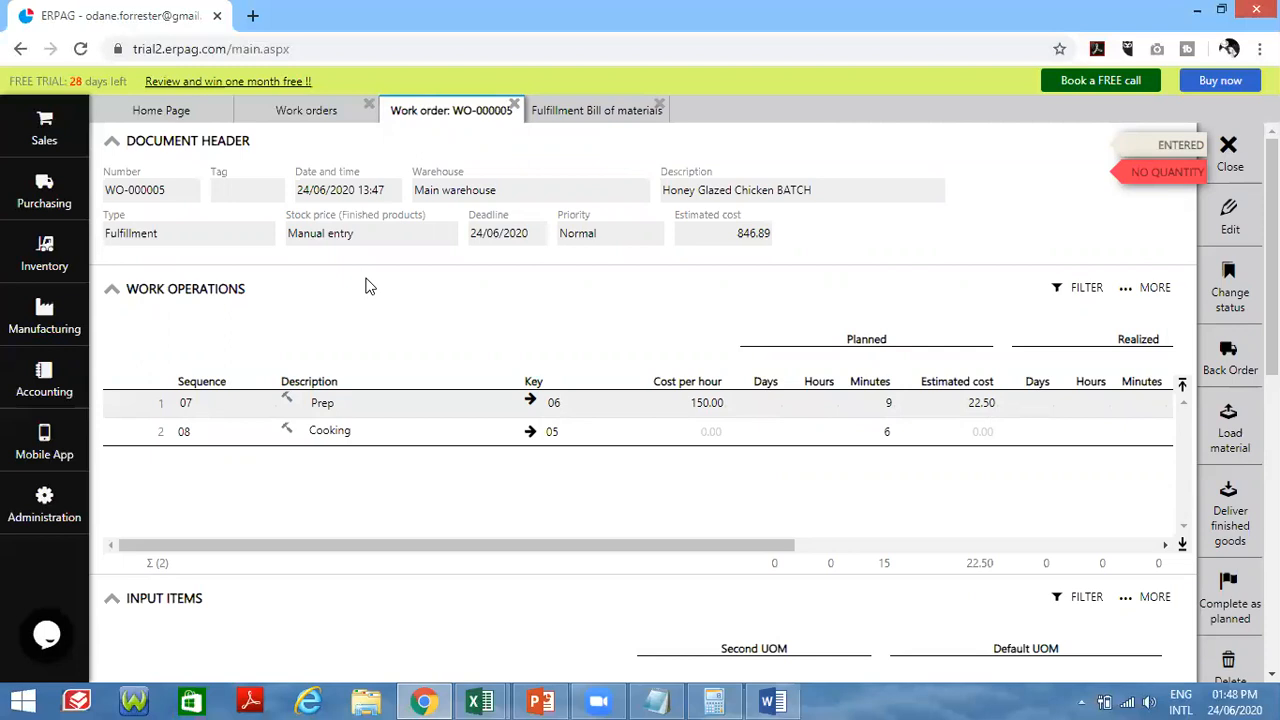
# - Try to create purchase orders for all items in the purchasing fulfillment list
pyautogui.click(27, 178)
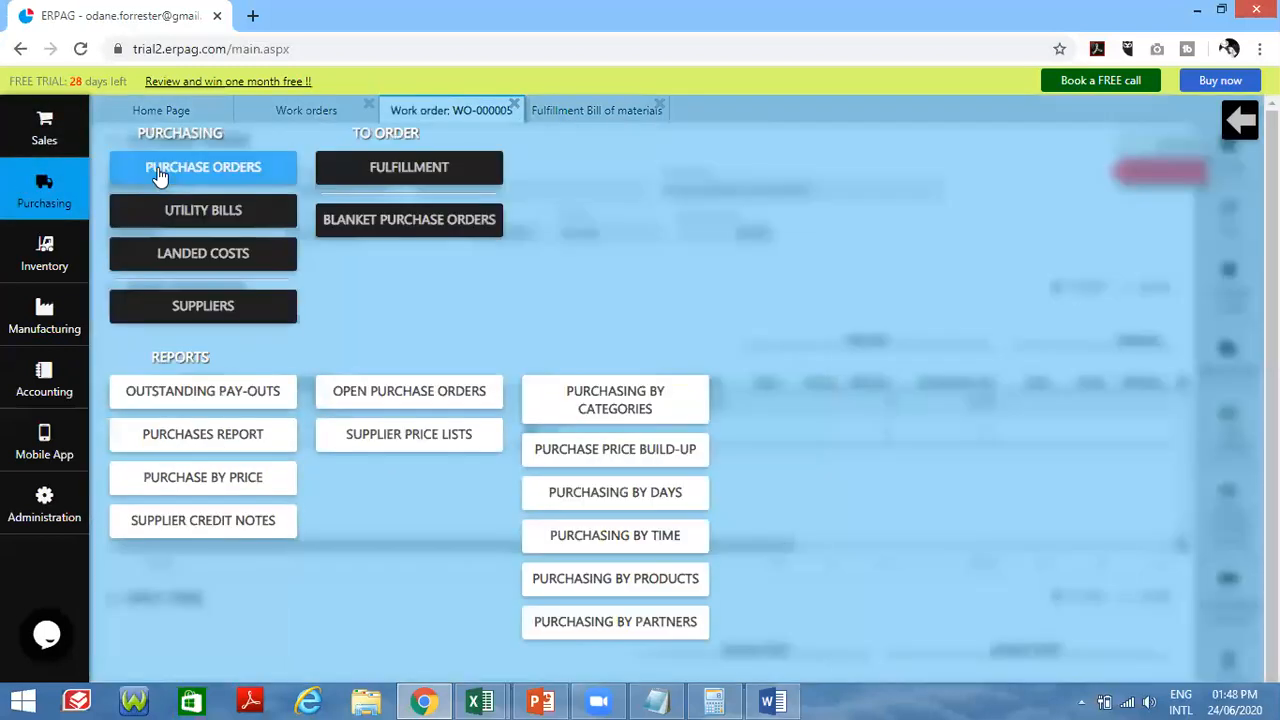
pyautogui.click(394, 186)
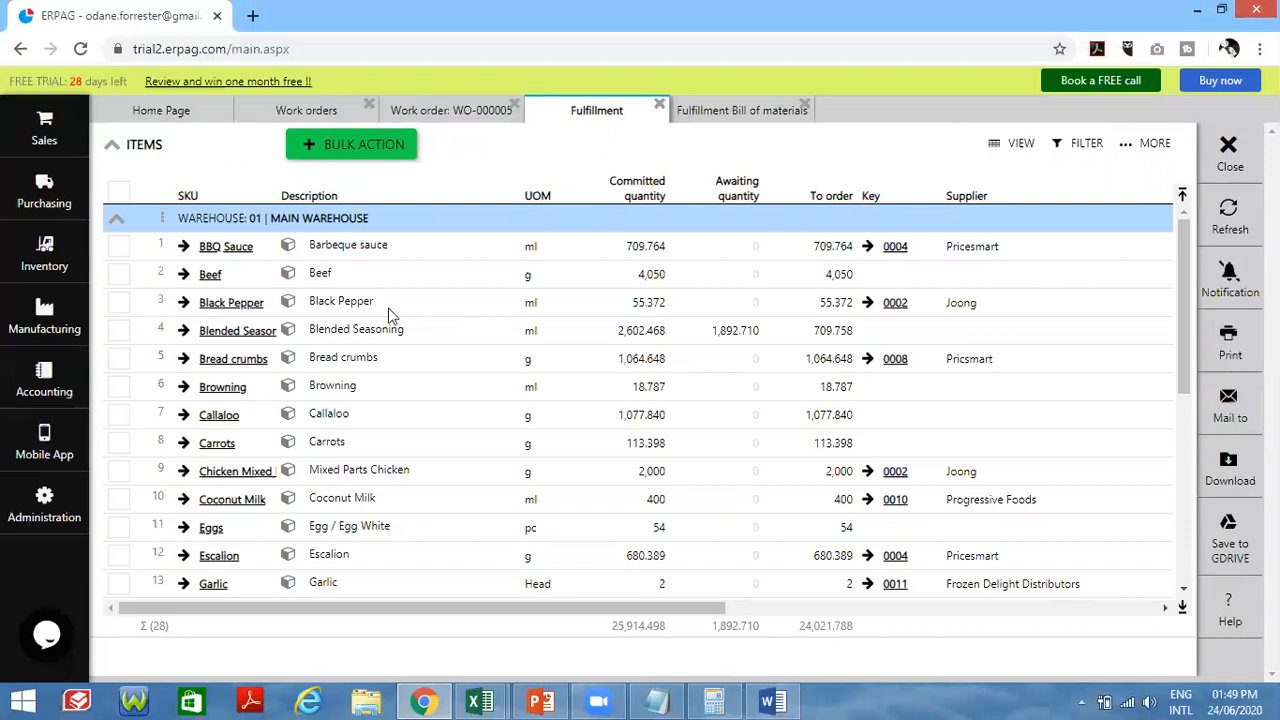
pyautogui.click(119, 192)
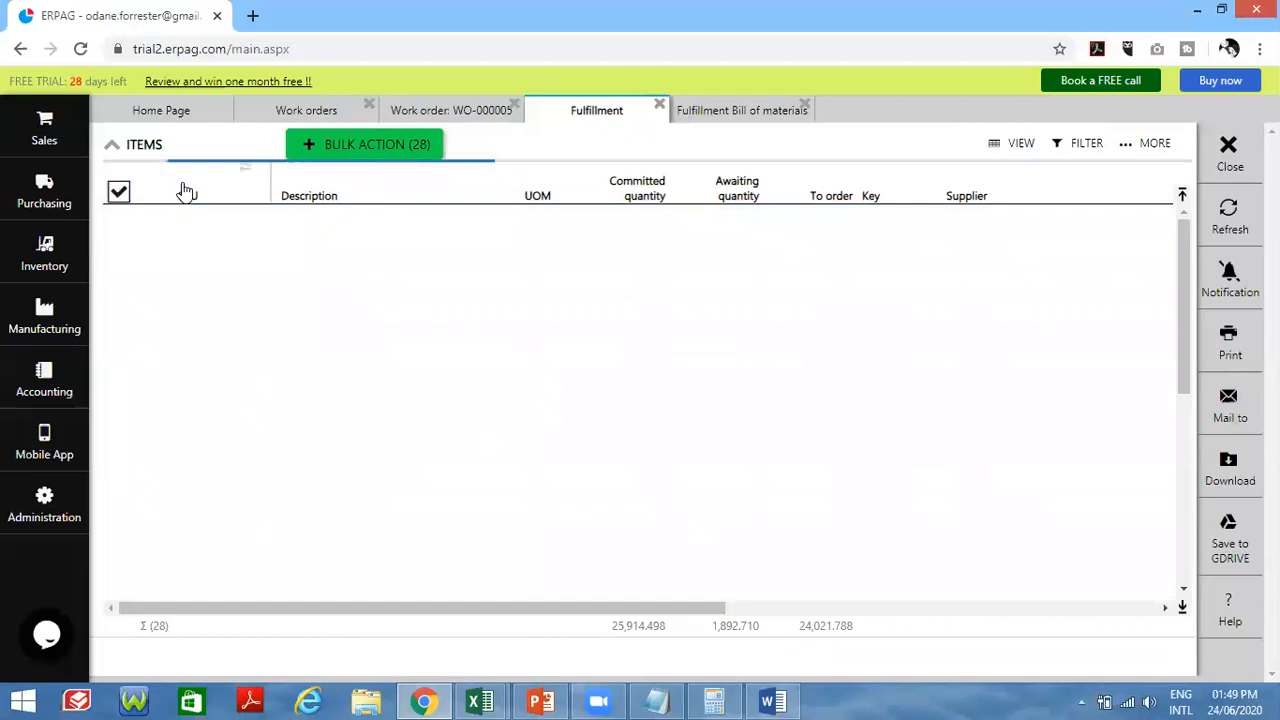
pyautogui.click(362, 156)
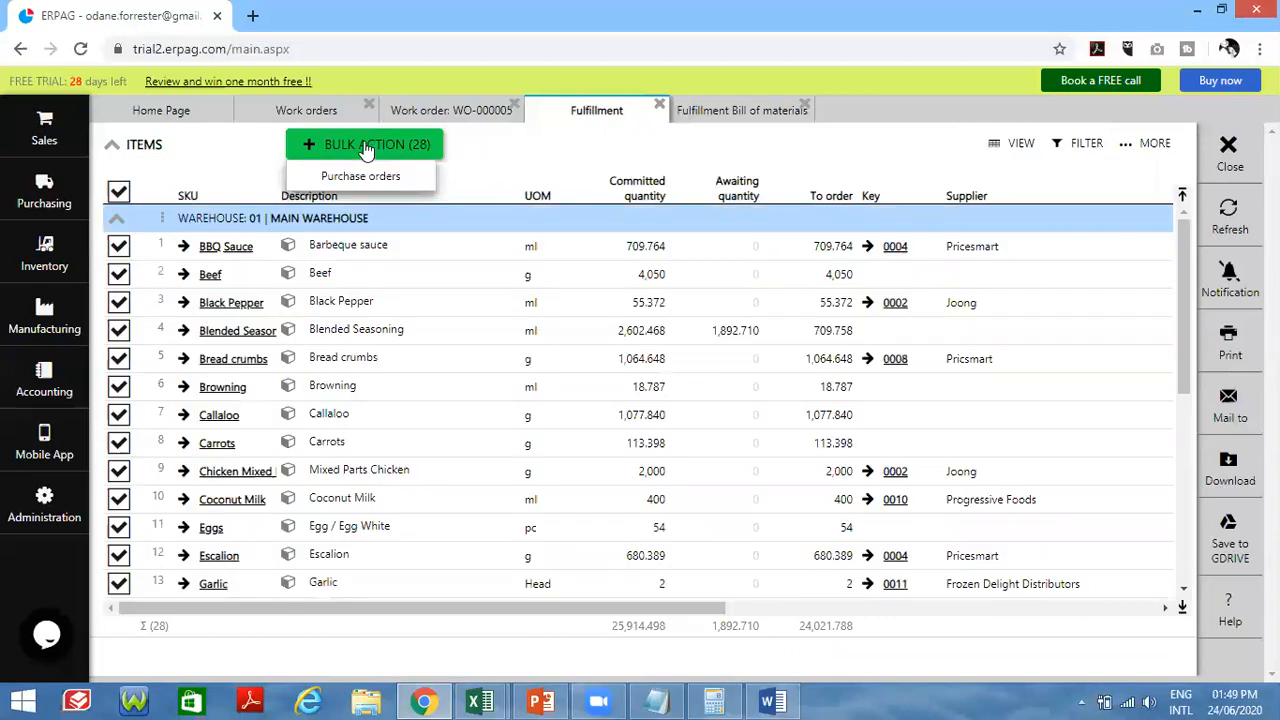
pyautogui.click(368, 188)
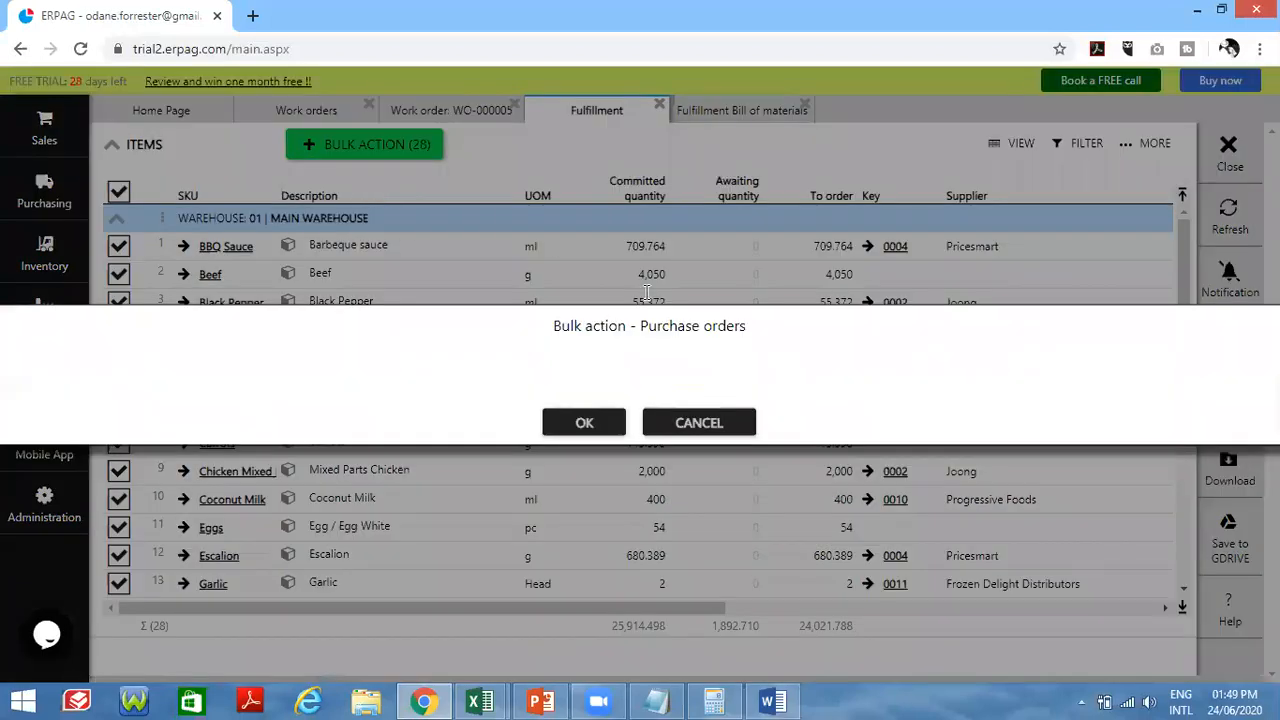
pyautogui.click(588, 424)
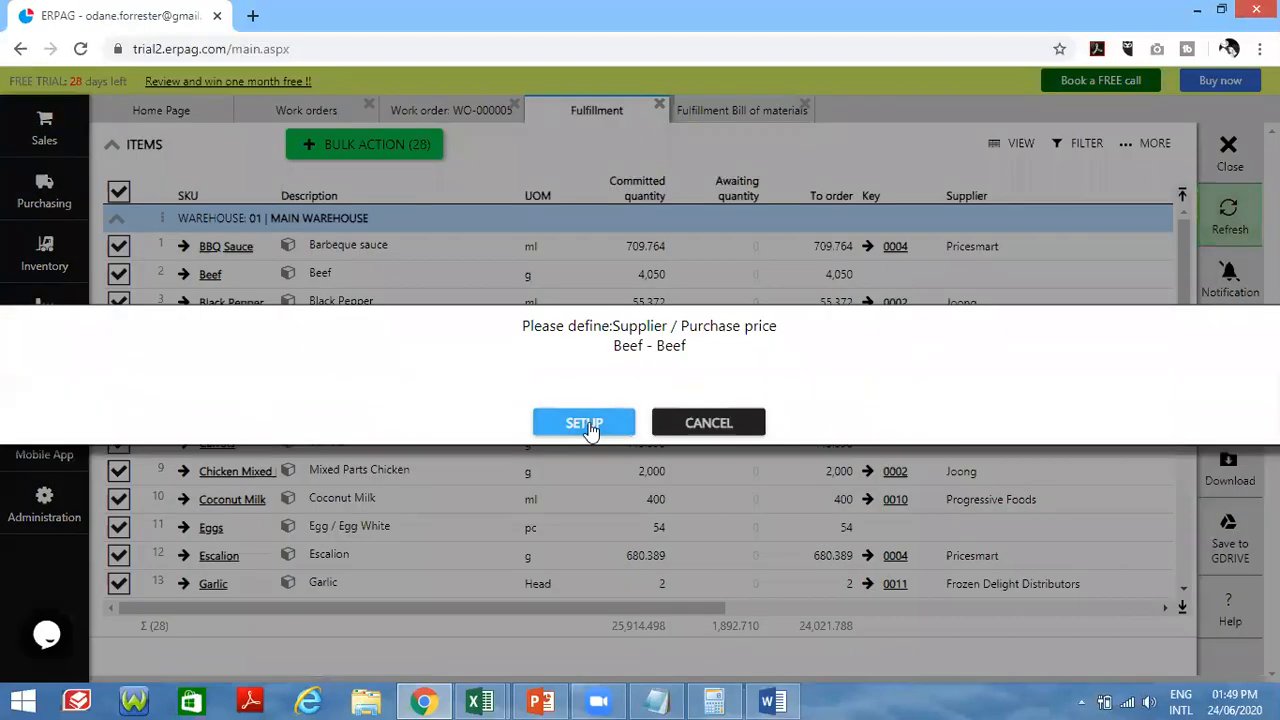
# - Set the Beef product's fulfillment supplier to Pricesmart, save the product and close its page
pyautogui.click(589, 425)
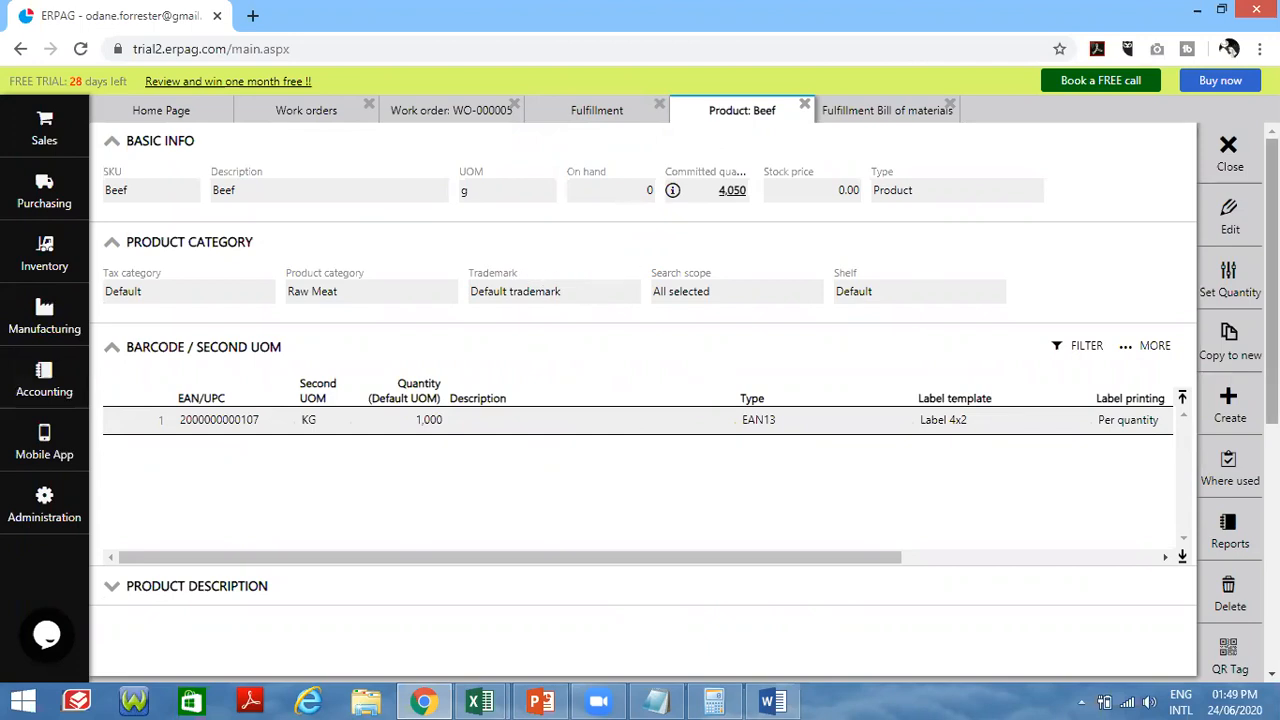
pyautogui.click(1226, 218)
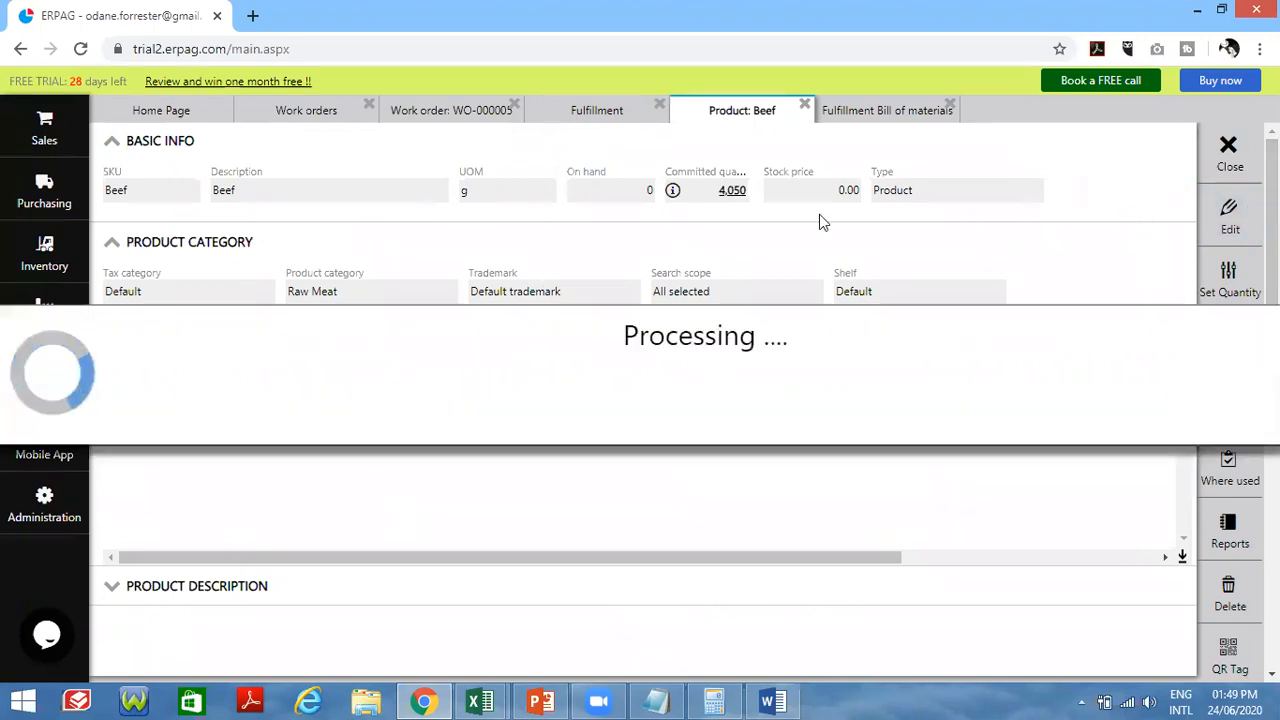
pyautogui.click(819, 188)
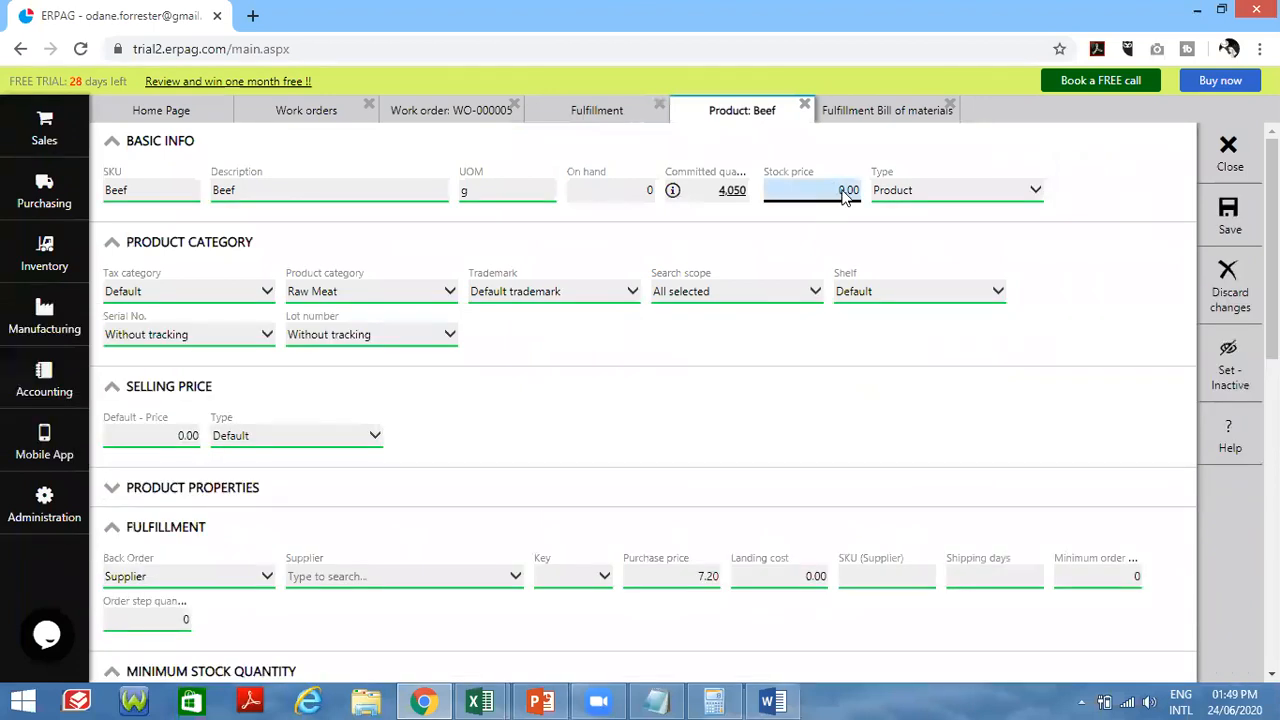
pyautogui.scroll(-1, 537, 268)
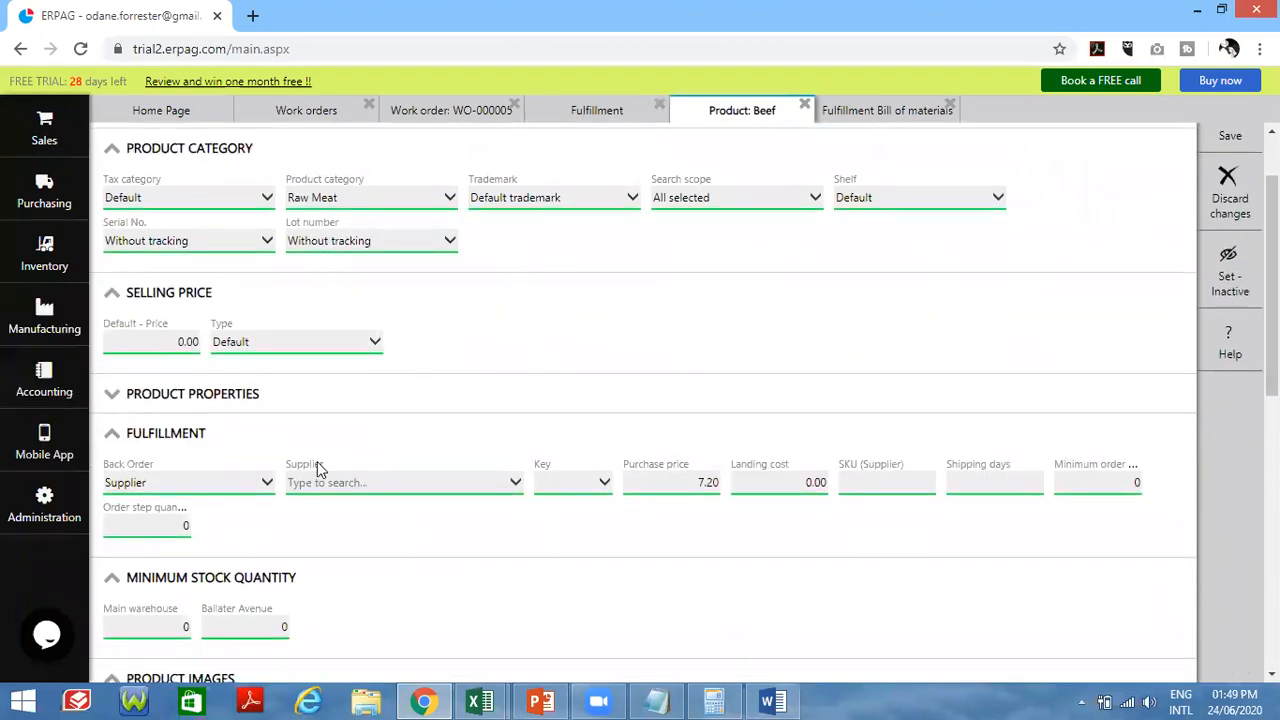
pyautogui.click(340, 483)
pyautogui.write('price')
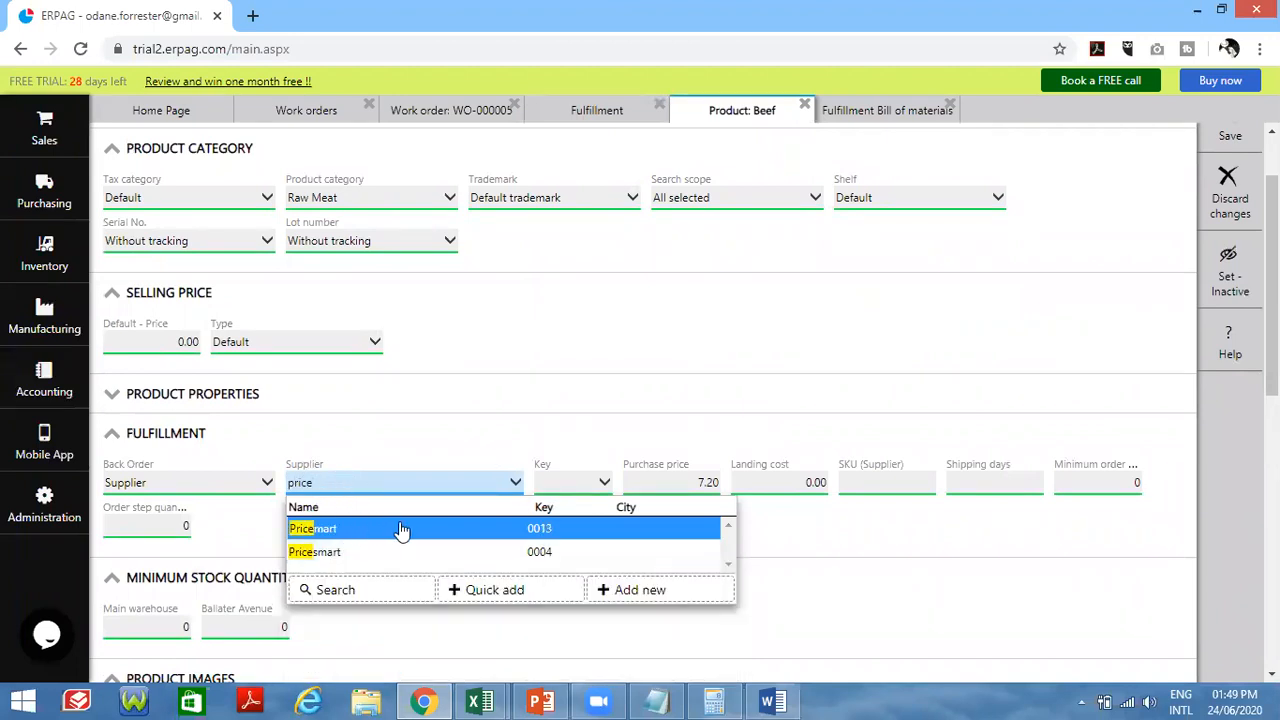
pyautogui.click(372, 552)
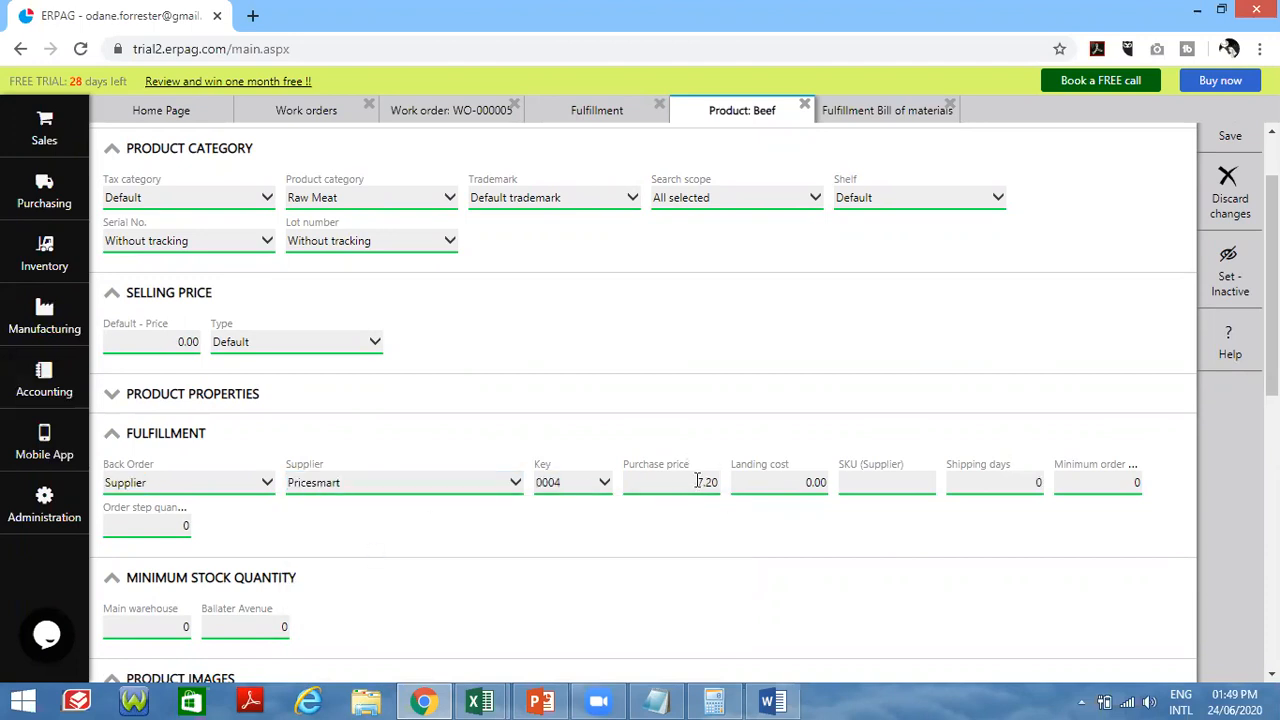
pyautogui.scroll(-1, 980, 297)
pyautogui.scroll(2, 980, 300)
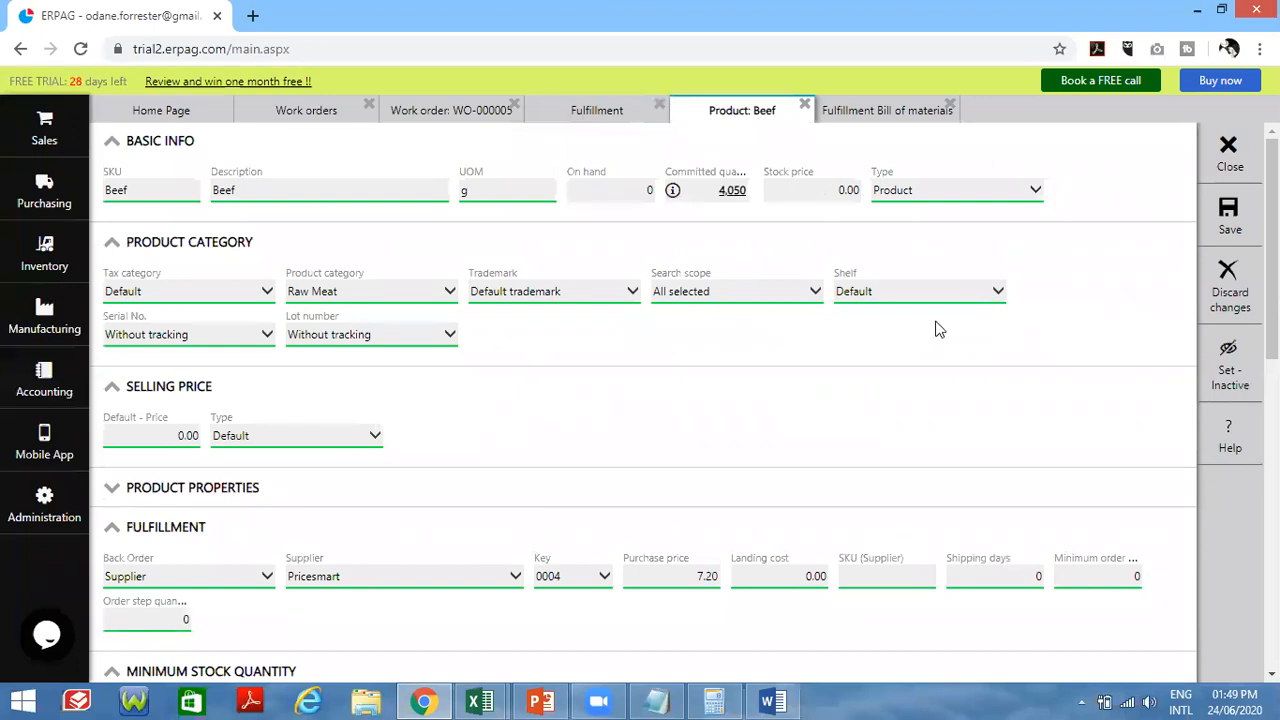
pyautogui.click(1237, 218)
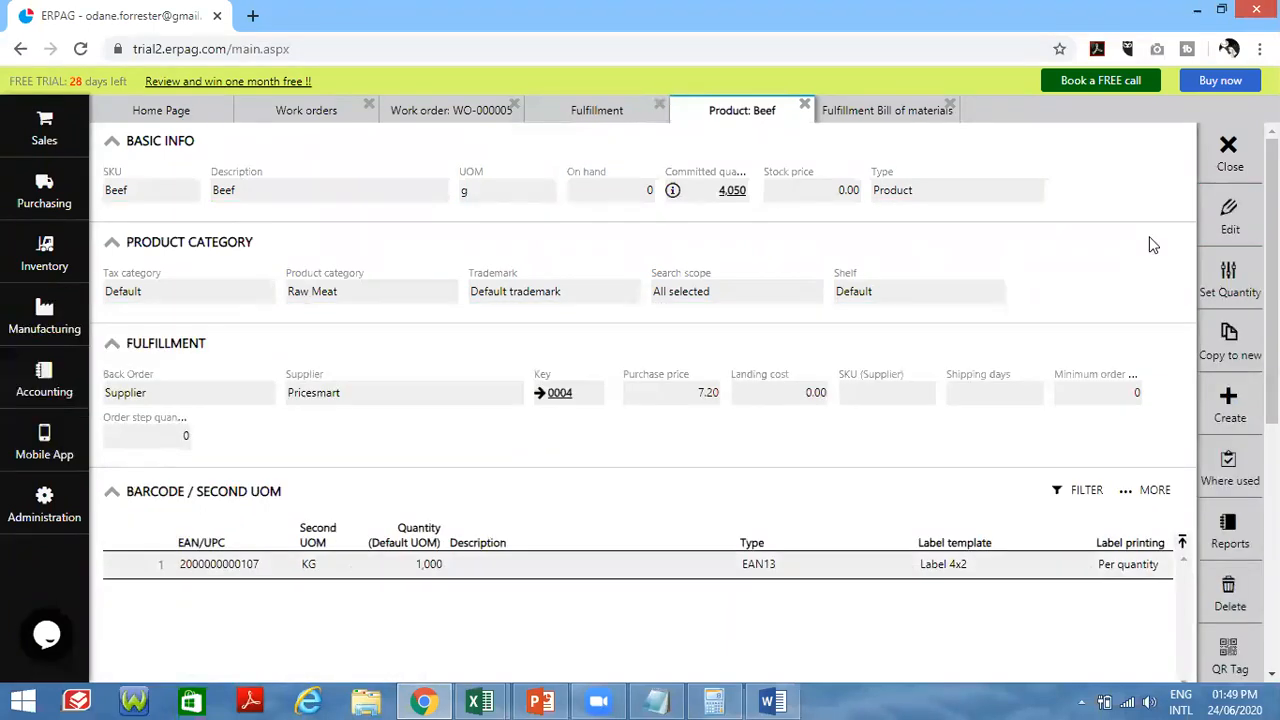
pyautogui.click(1240, 160)
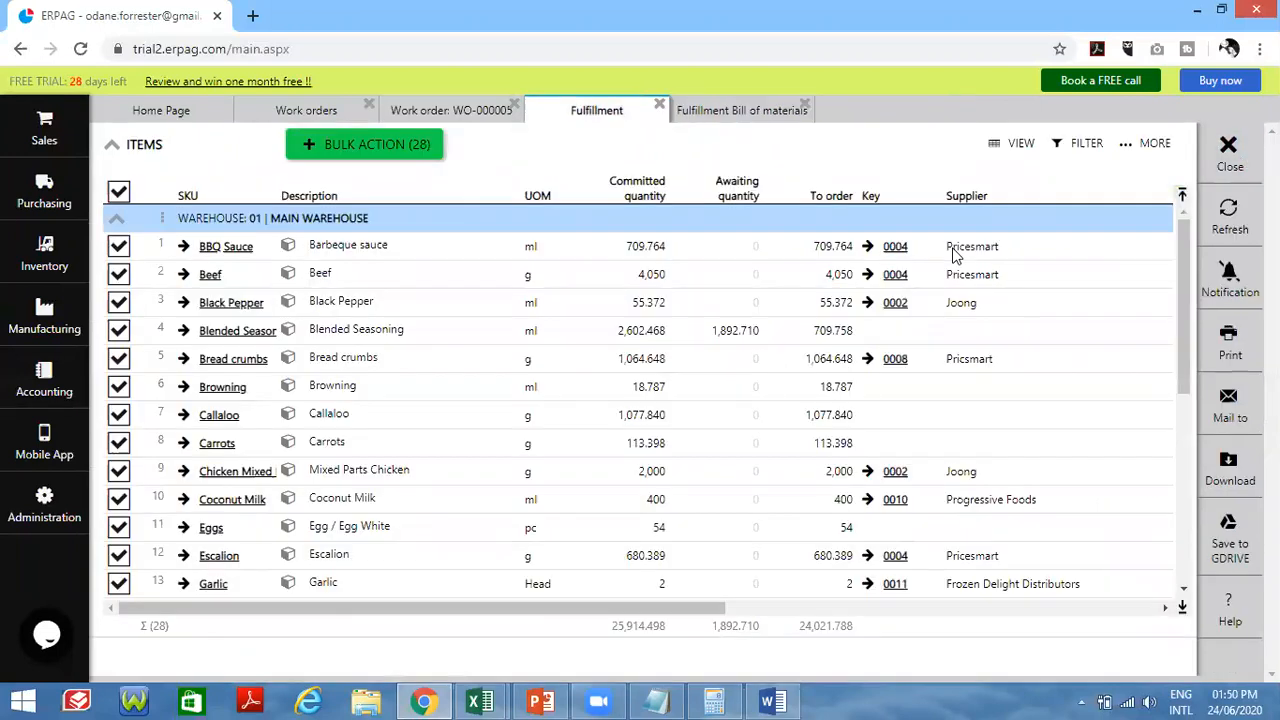
pyautogui.click(697, 112)
pyautogui.click(371, 144)
pyautogui.rightClick(408, 138)
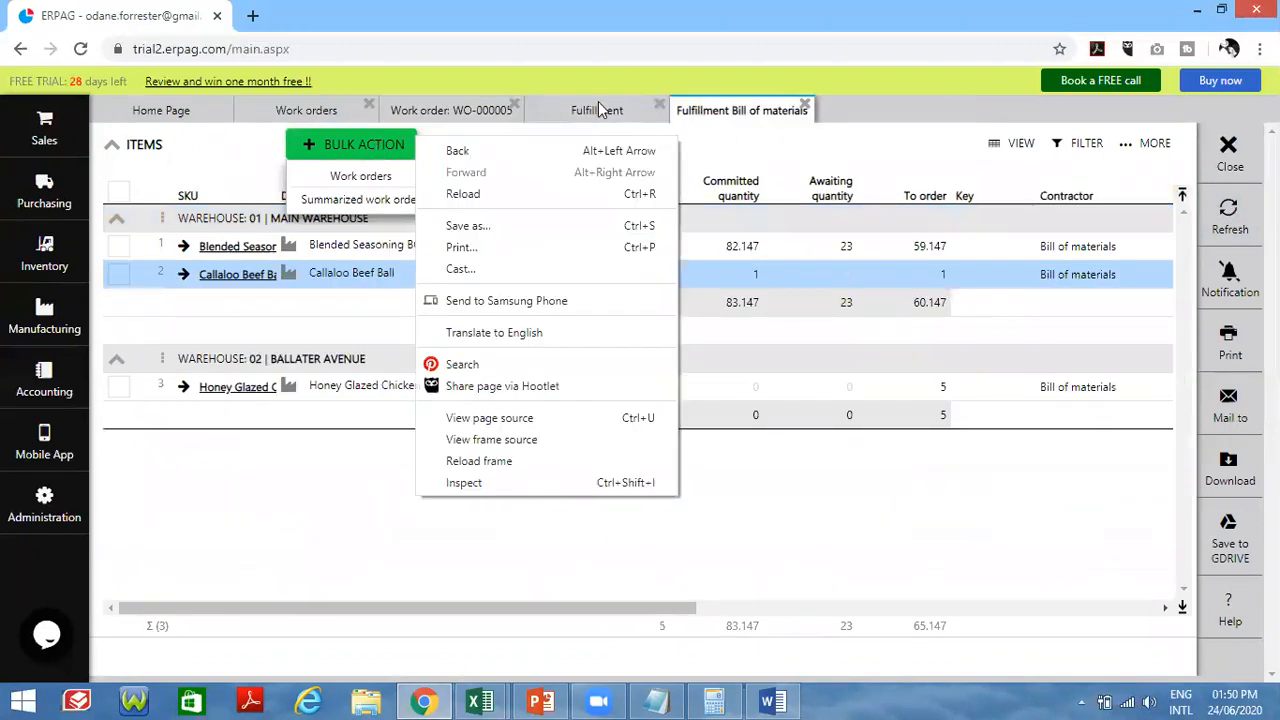
pyautogui.click(597, 110)
# - Retry creating the purchase orders for all selected purchasing fulfillment items
pyautogui.click(360, 146)
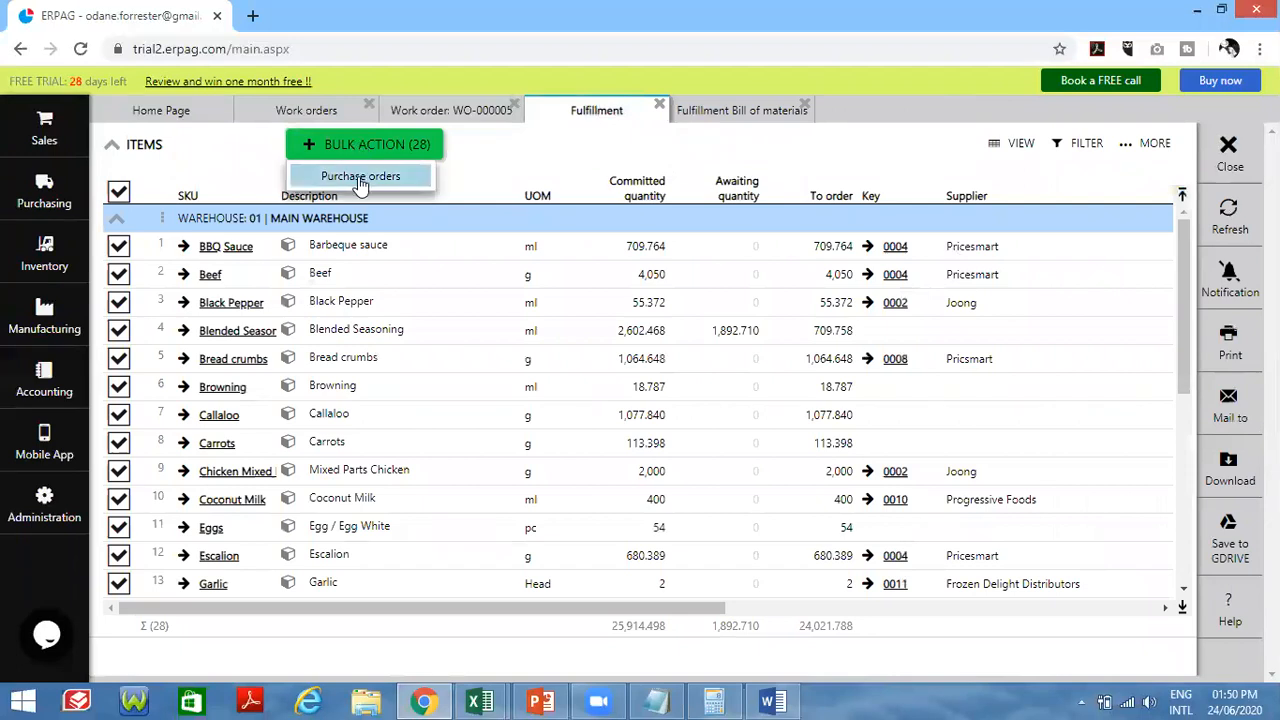
pyautogui.click(358, 176)
pyautogui.click(605, 422)
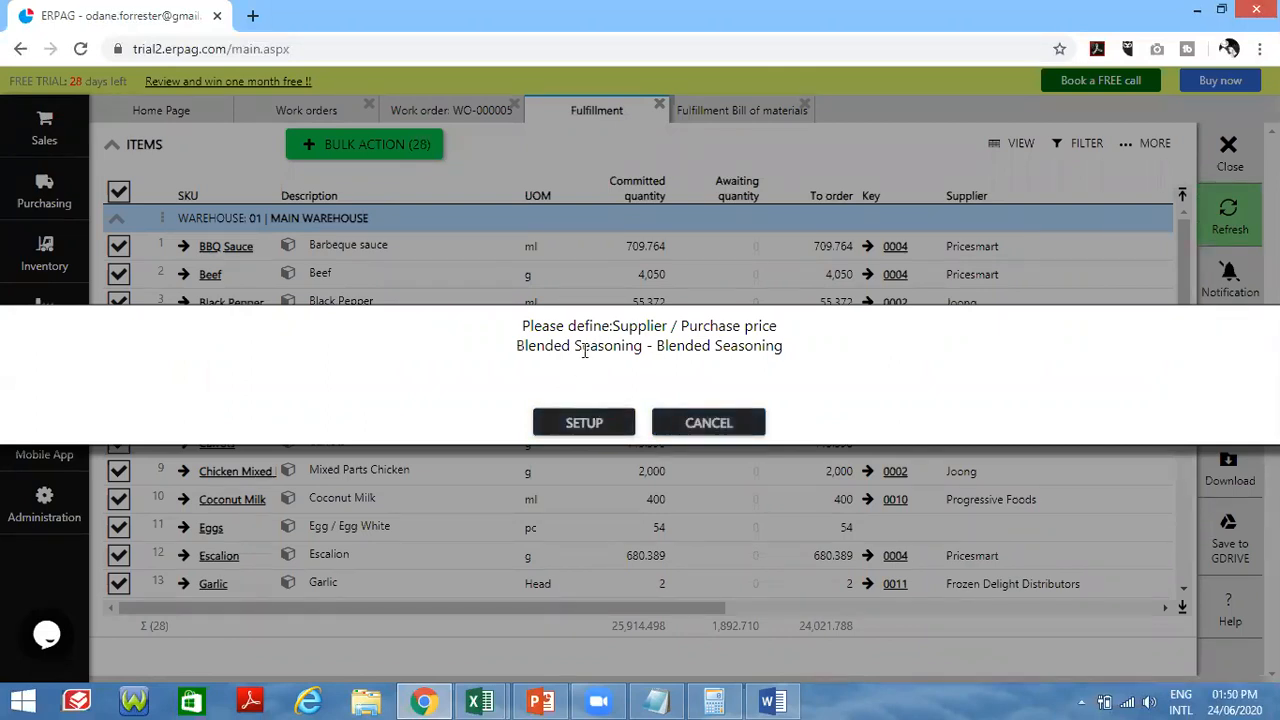
# - Open the Blended Seasoning product setup for editing and set its fulfillment supplier to Pricesmart with key 0004
pyautogui.click(568, 424)
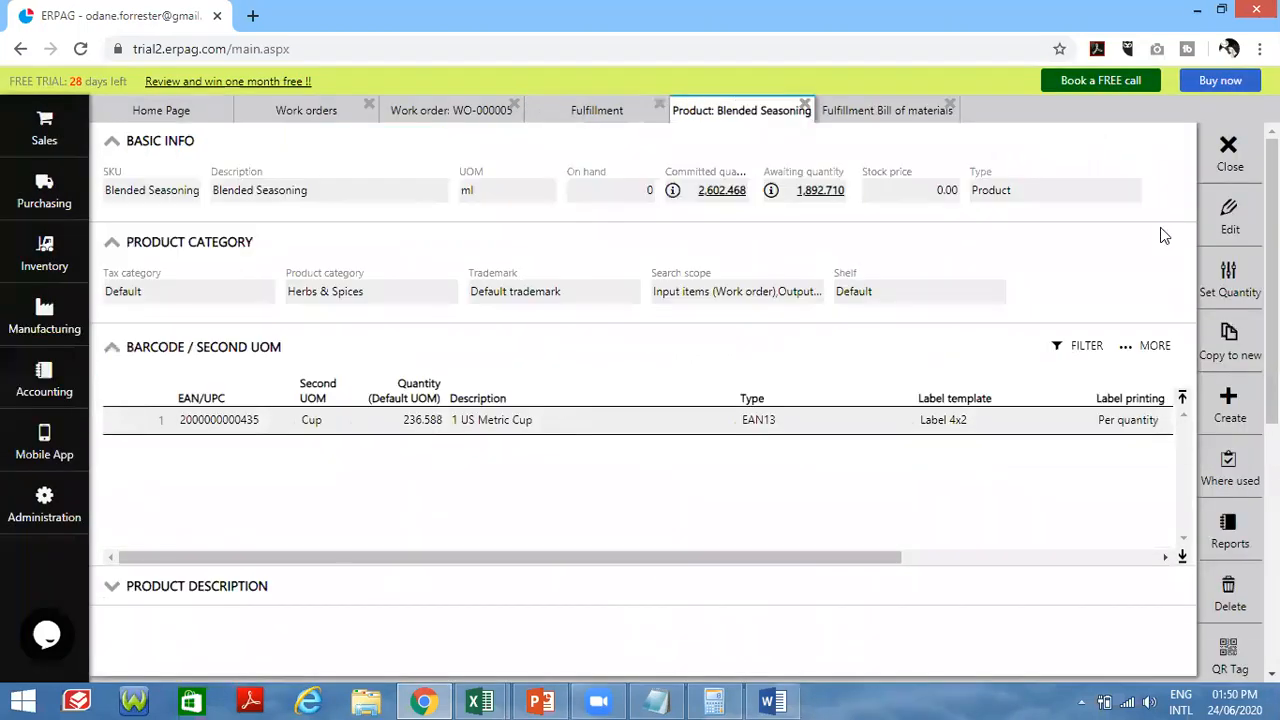
pyautogui.click(1238, 215)
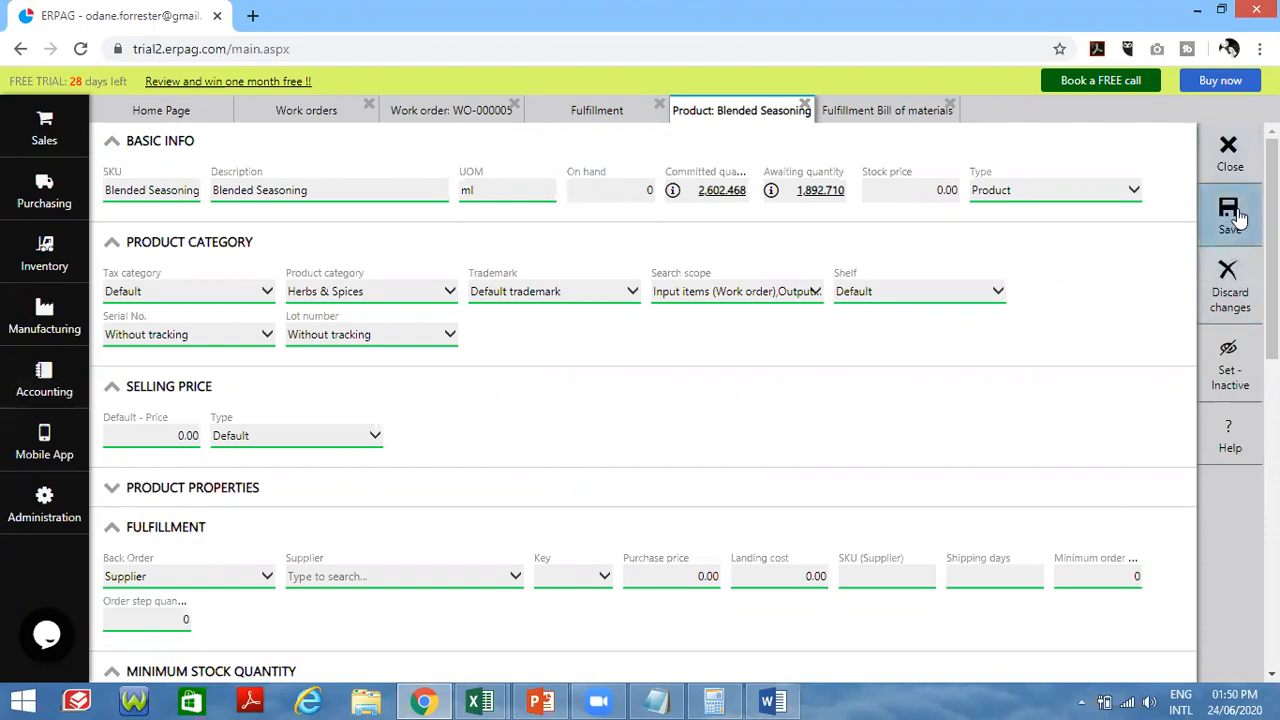
pyautogui.scroll(-2, 811, 308)
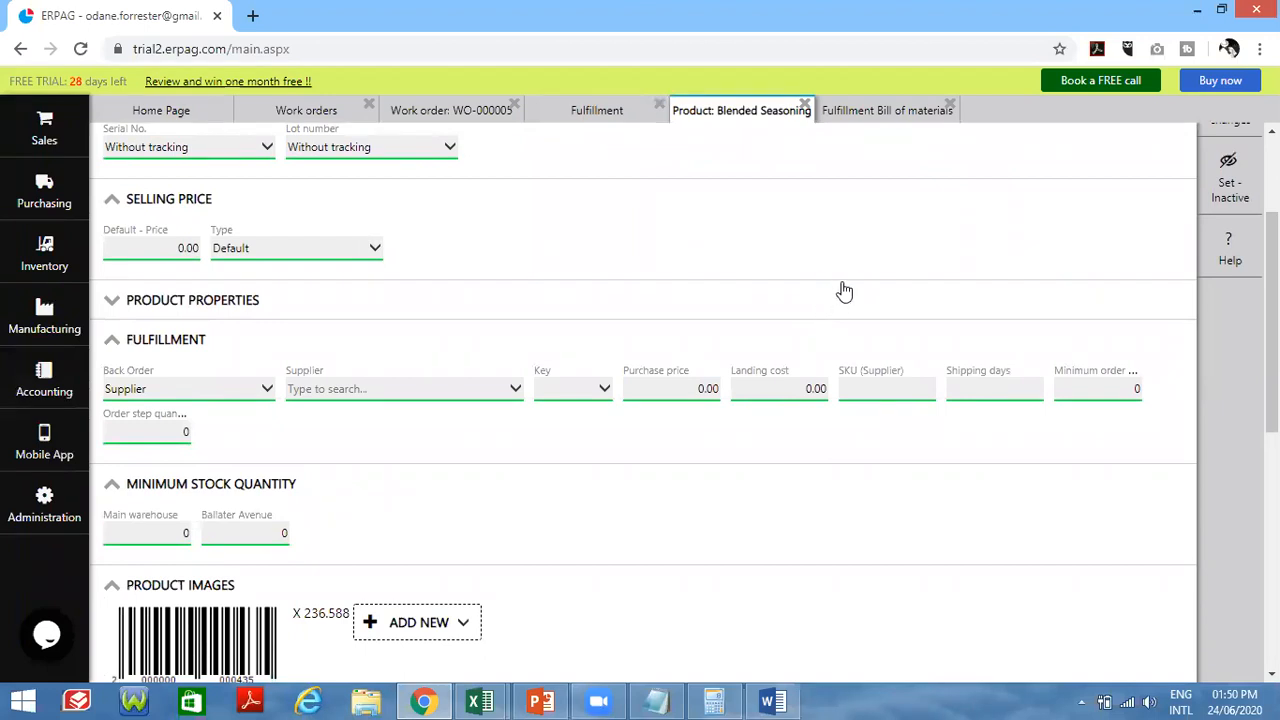
pyautogui.scroll(1, 843, 291)
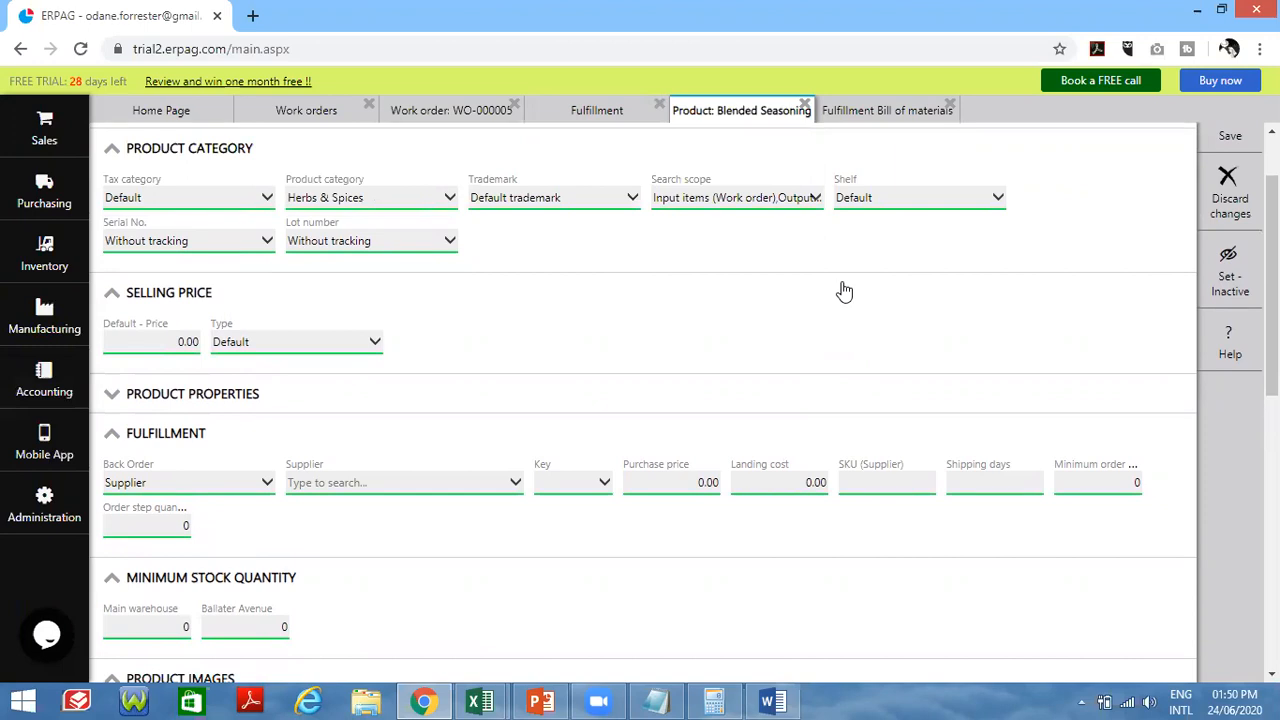
pyautogui.scroll(1, 843, 291)
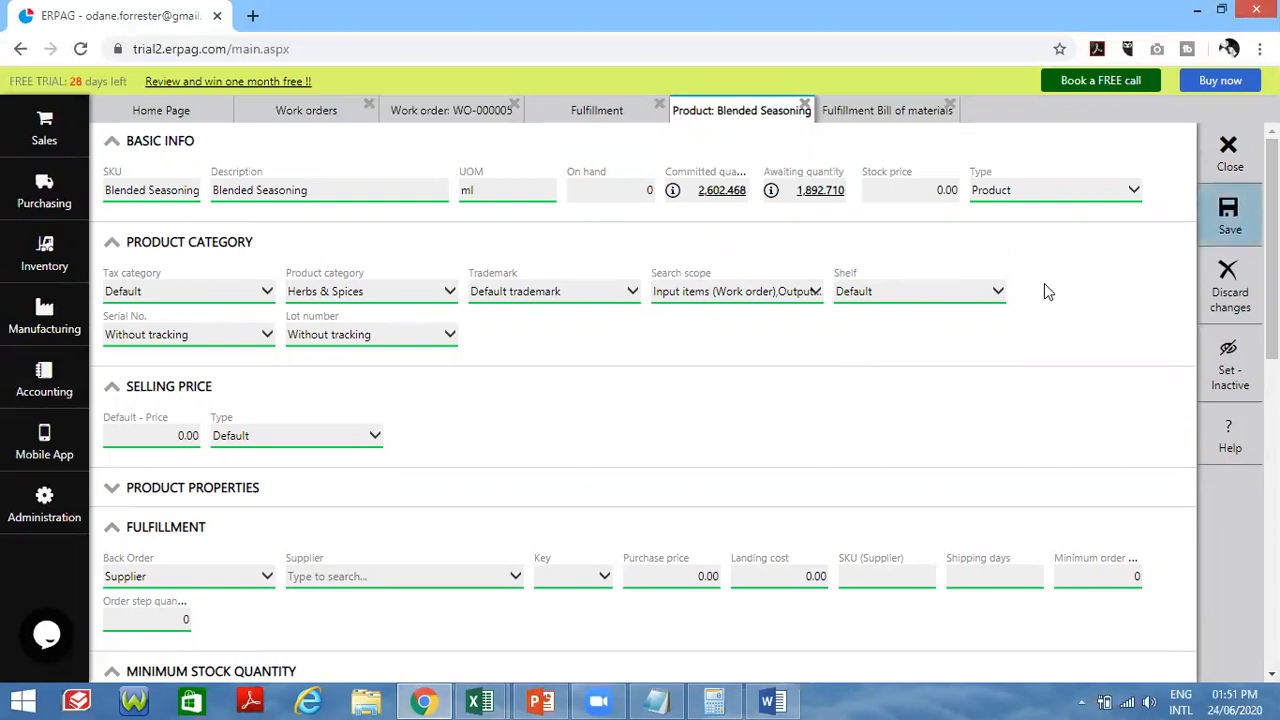
pyautogui.scroll(-4, 877, 332)
pyautogui.scroll(2, 877, 330)
pyautogui.rightClick(471, 404)
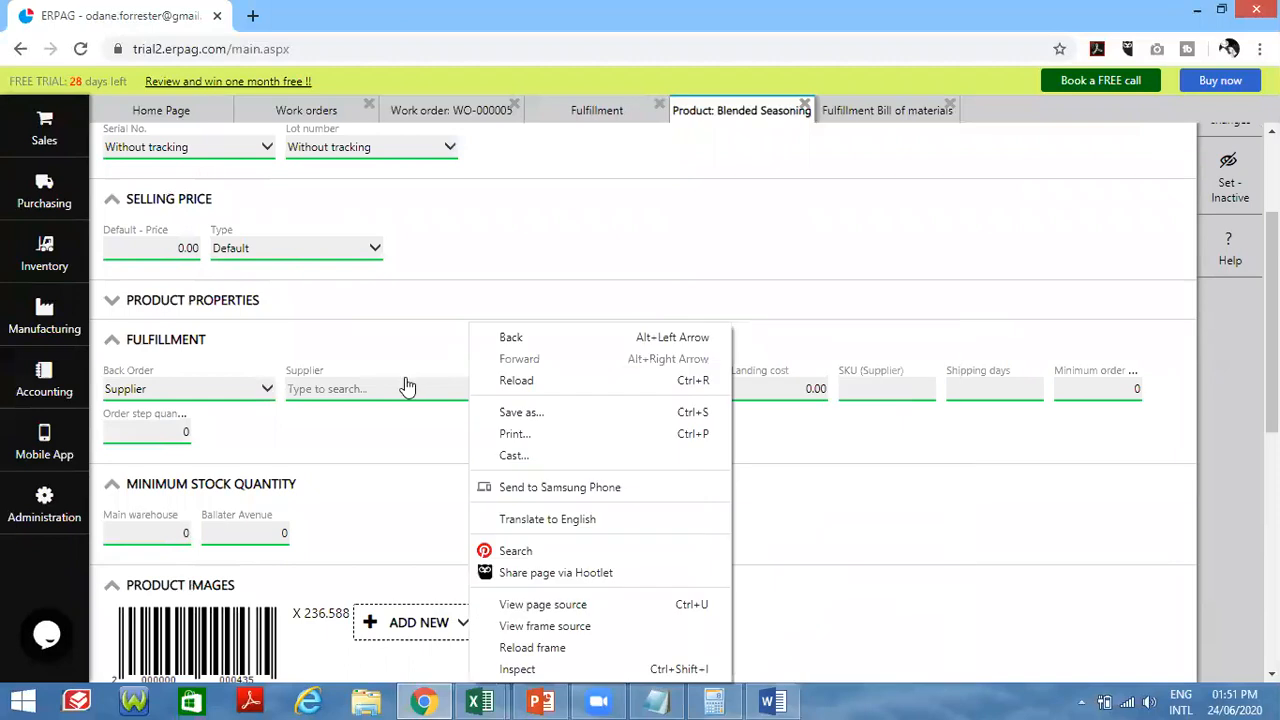
pyautogui.click(406, 388)
pyautogui.write('cnc')
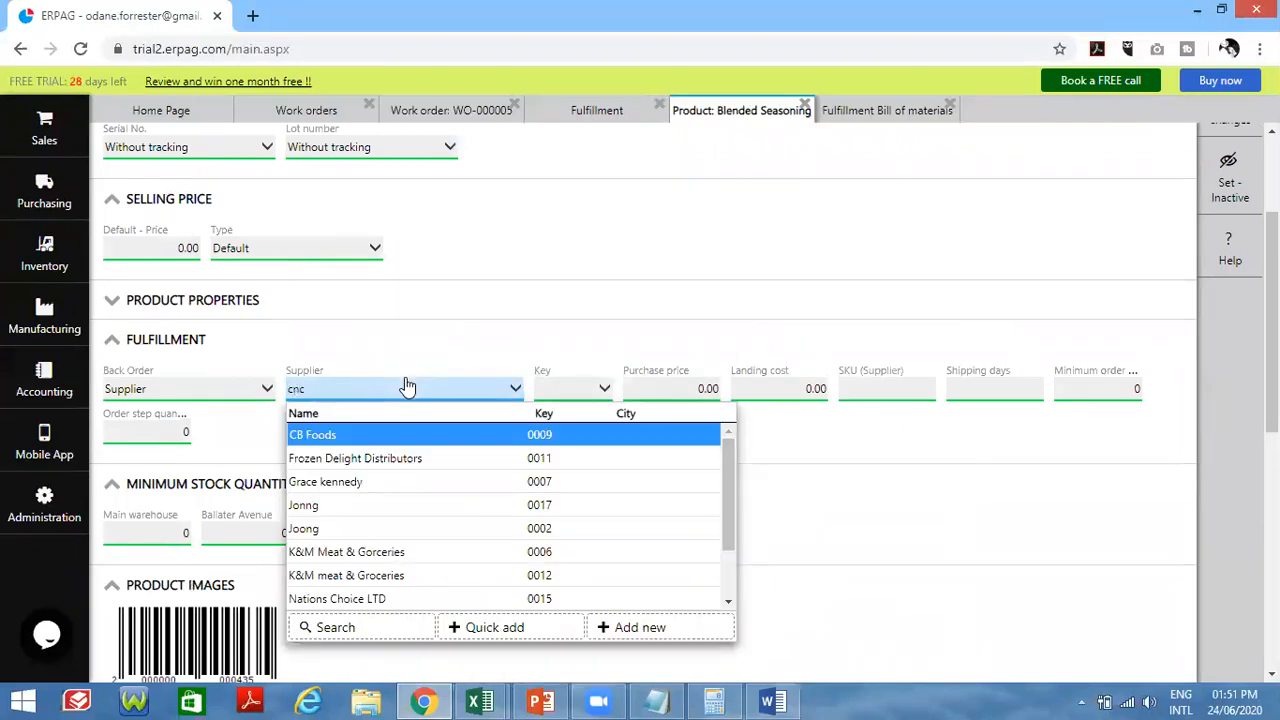
pyautogui.doubleClick(407, 387)
pyautogui.write('price')
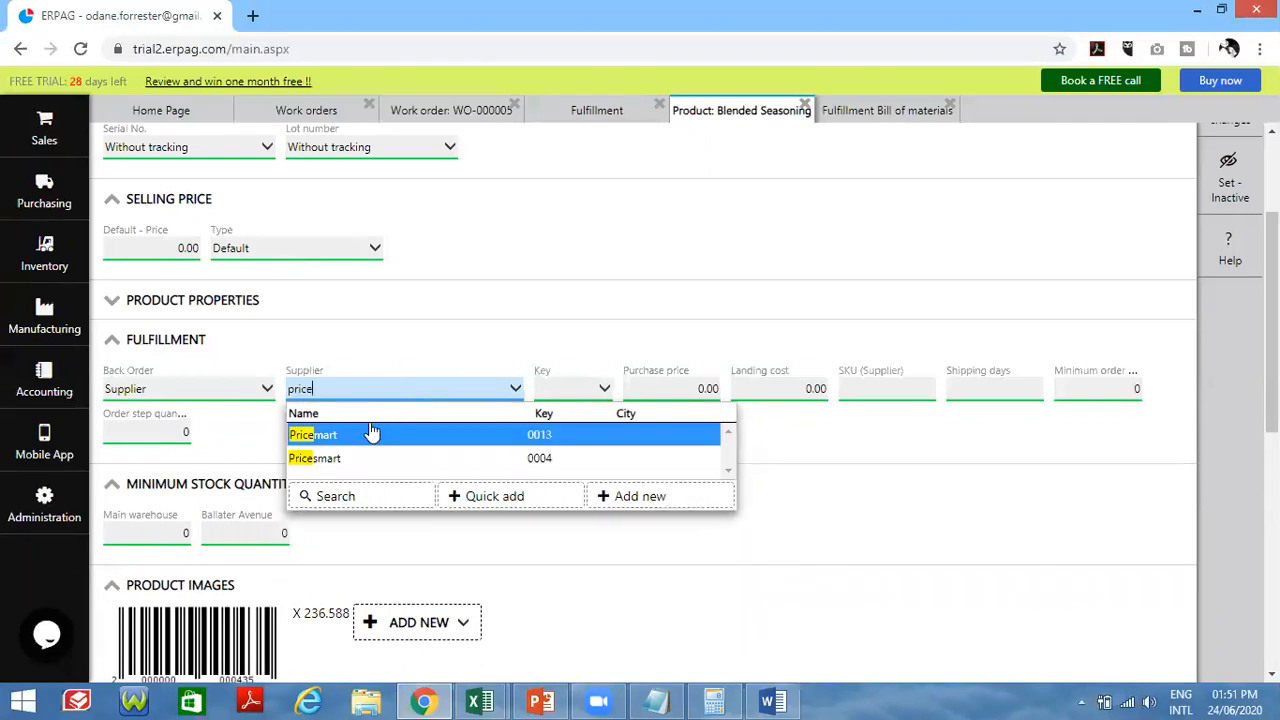
pyautogui.click(353, 458)
# - Set Blended Seasoning's purchase price to 1, save the product and close its page
pyautogui.rightClick(542, 396)
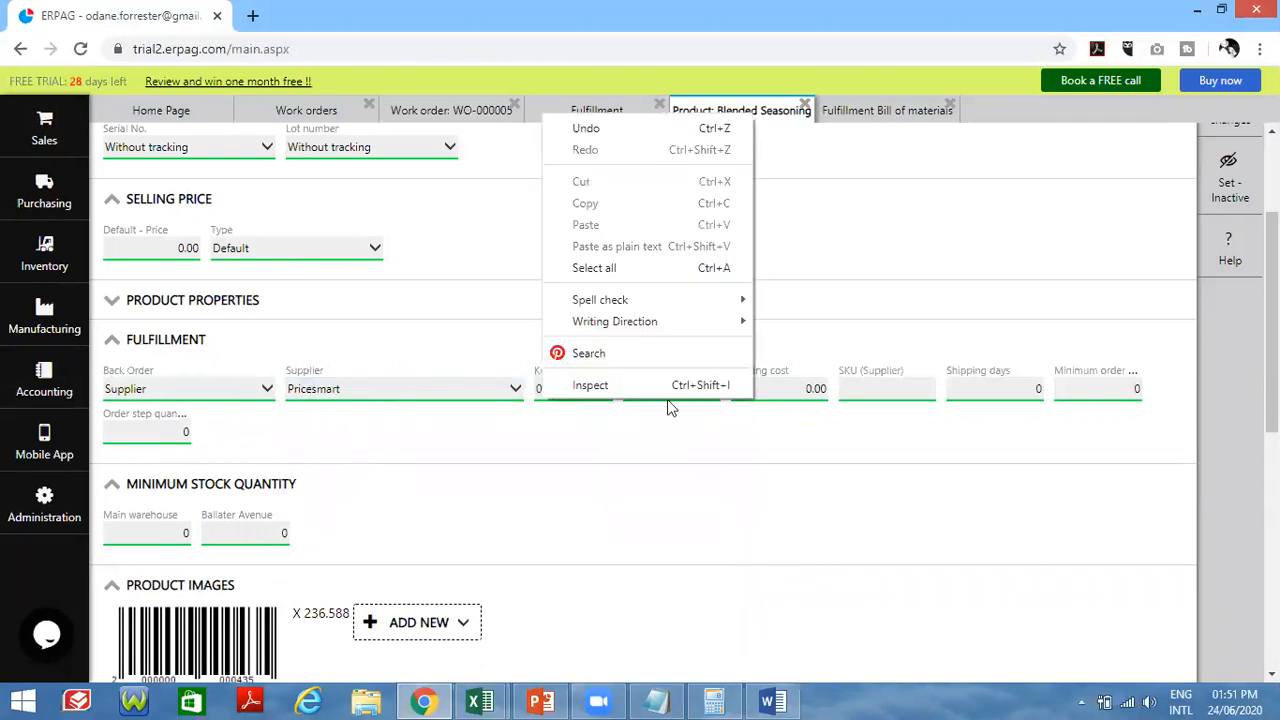
pyautogui.rightClick(690, 397)
pyautogui.click(650, 387)
pyautogui.doubleClick(650, 387)
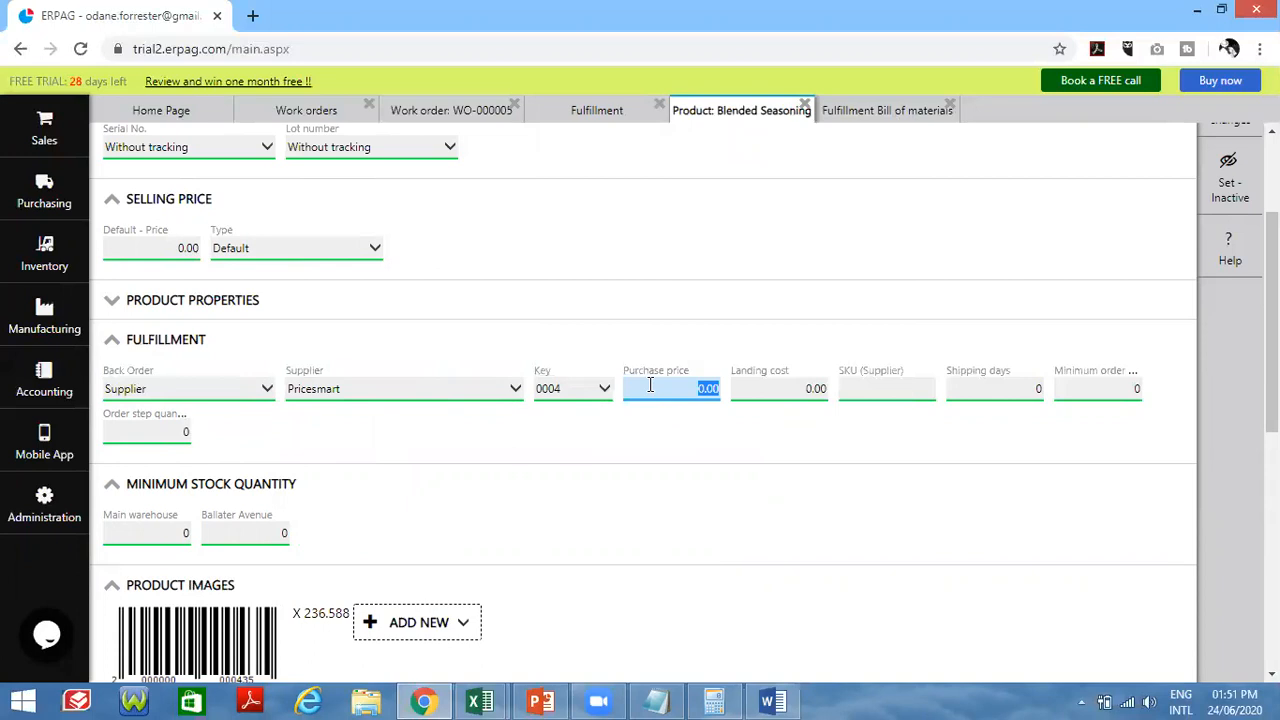
pyautogui.write('1')
pyautogui.scroll(3, 1220, 260)
pyautogui.click(1231, 240)
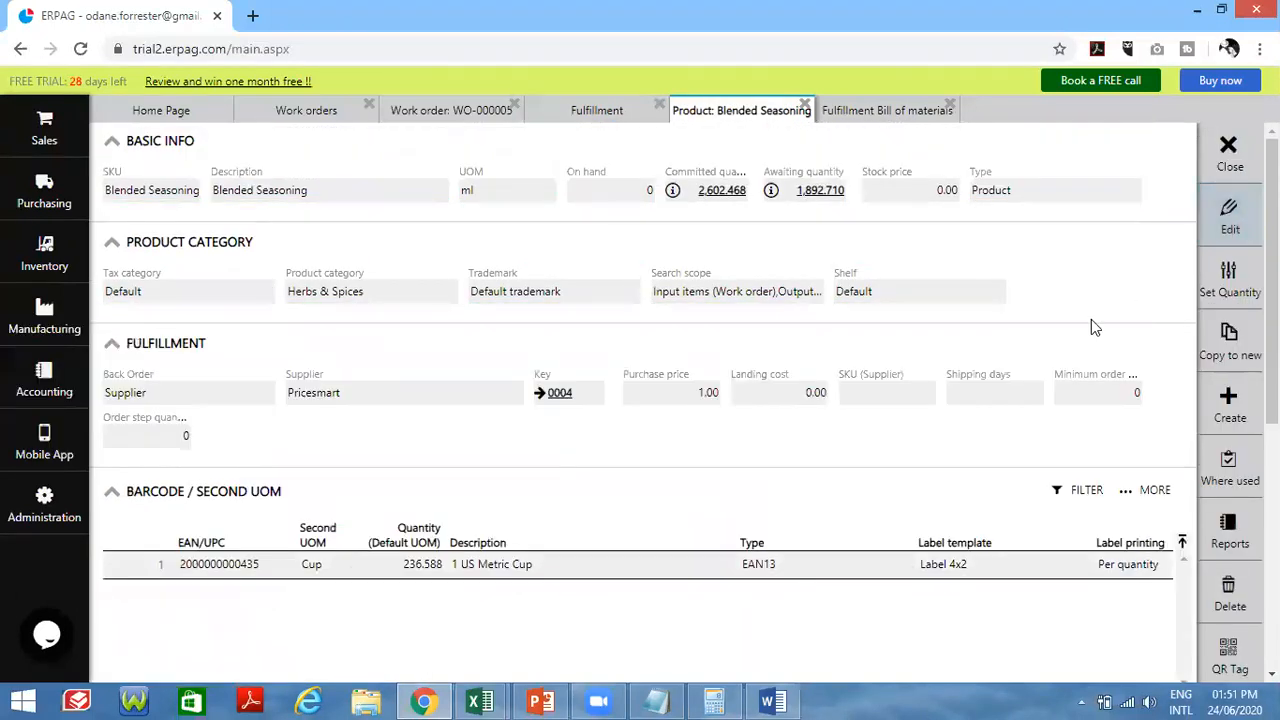
pyautogui.click(1205, 155)
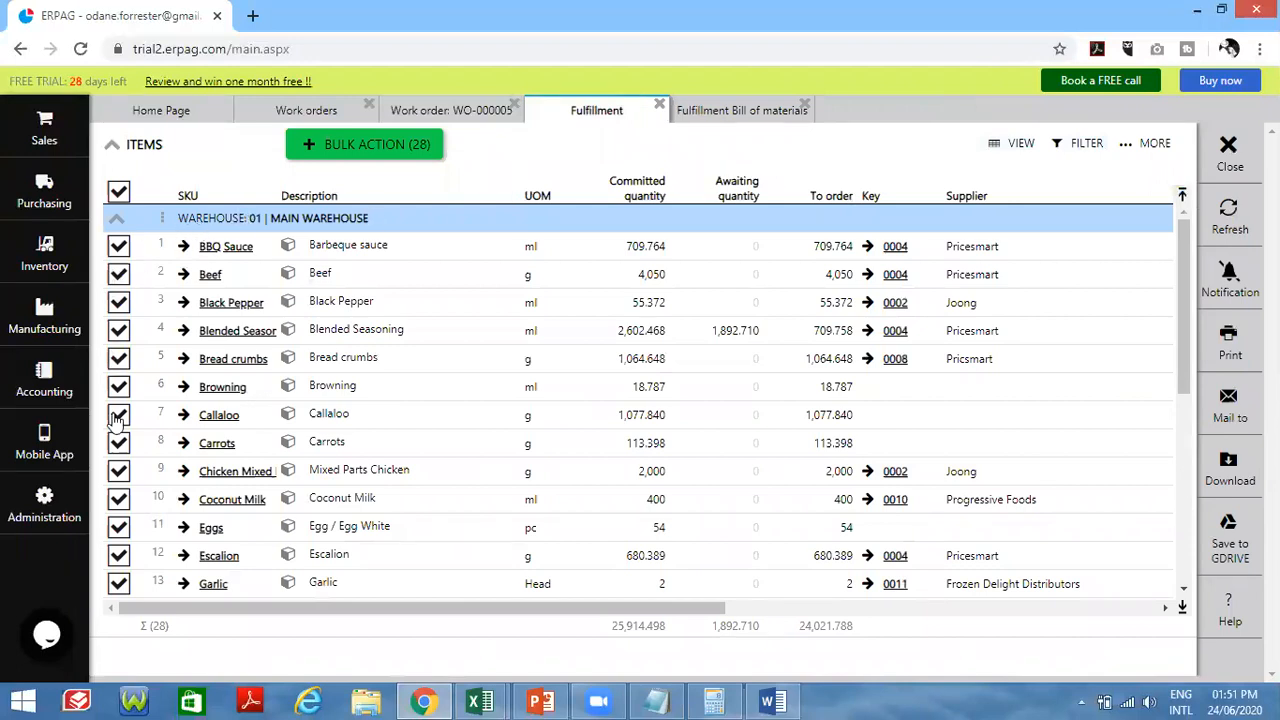
# - Deselect Coconut Milk, Eggs, Ginger Mix, Garlic, Escalion, Carrots, Callaloo and Bread crumbs in the fulfillment items list
pyautogui.click(119, 498)
pyautogui.click(119, 527)
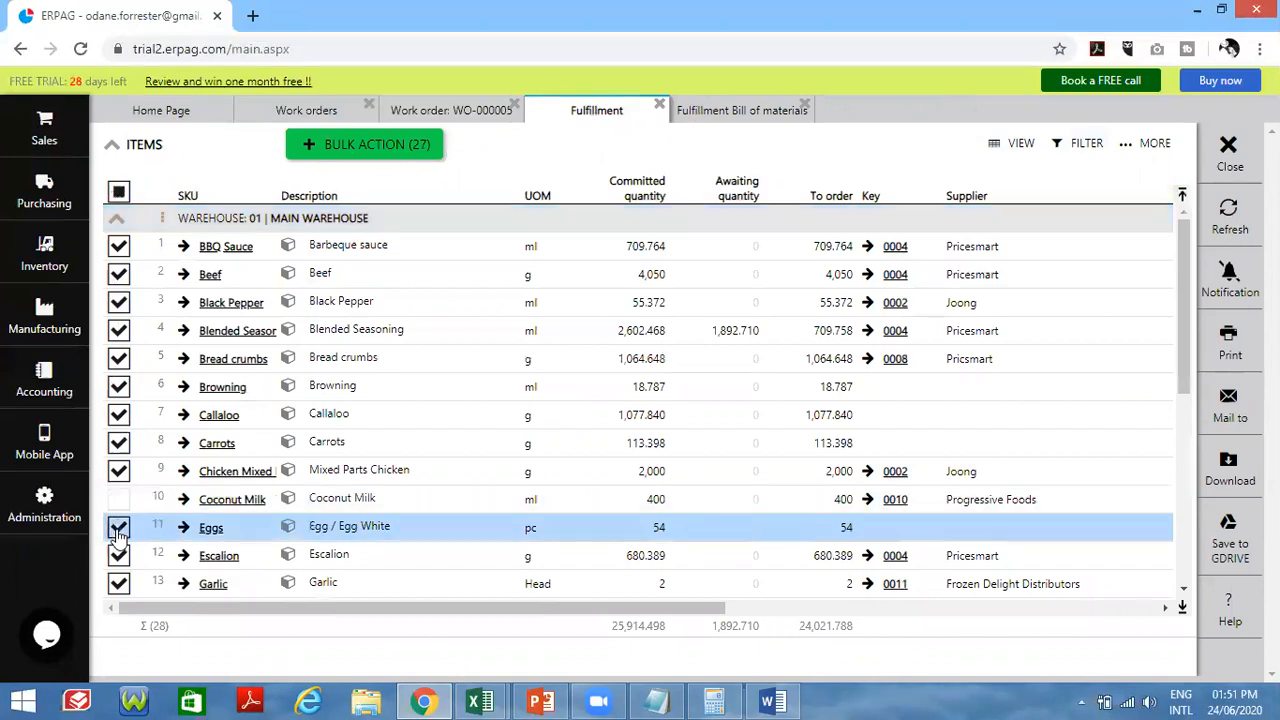
pyautogui.scroll(-1, 132, 512)
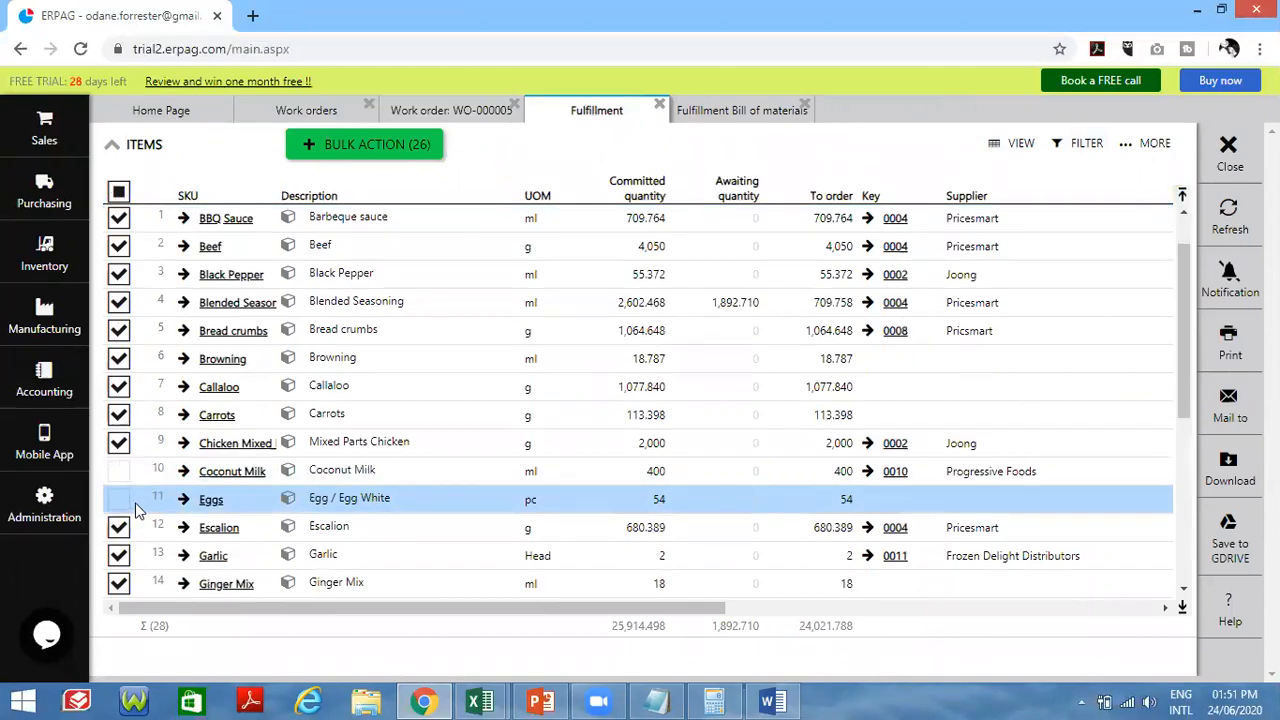
pyautogui.click(119, 583)
pyautogui.click(119, 555)
pyautogui.click(119, 527)
pyautogui.click(119, 414)
pyautogui.click(119, 386)
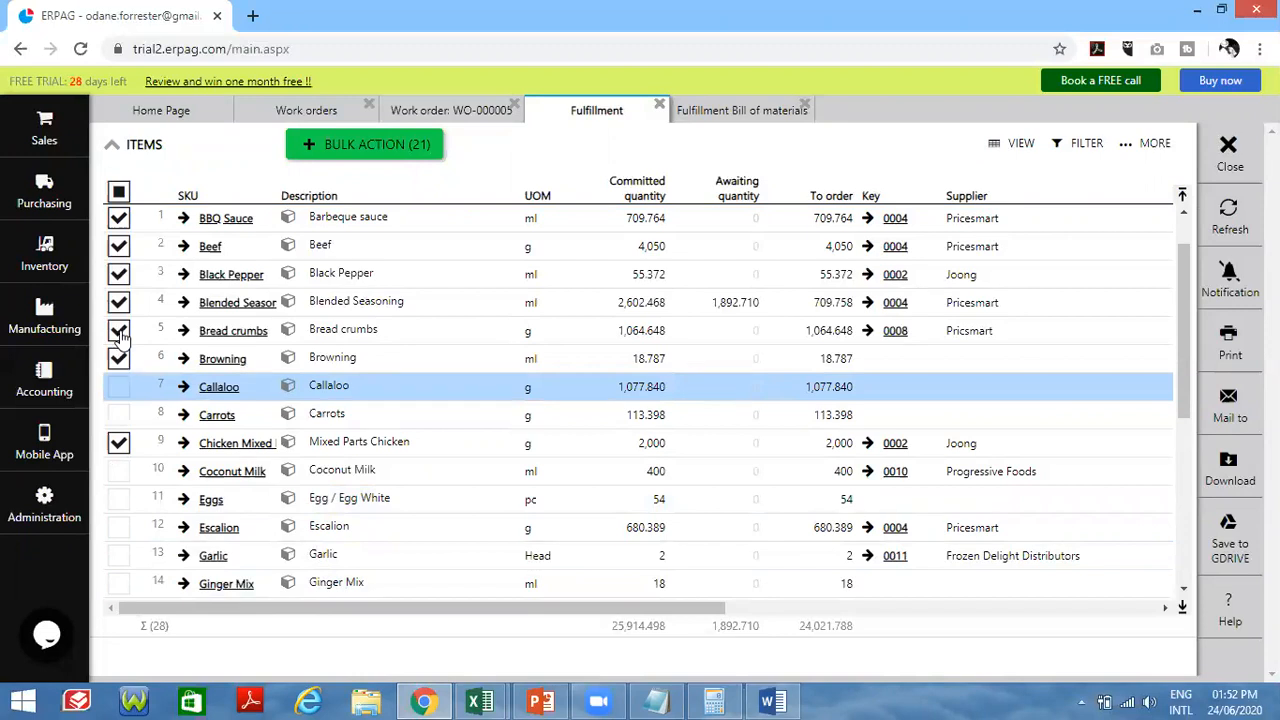
pyautogui.click(119, 331)
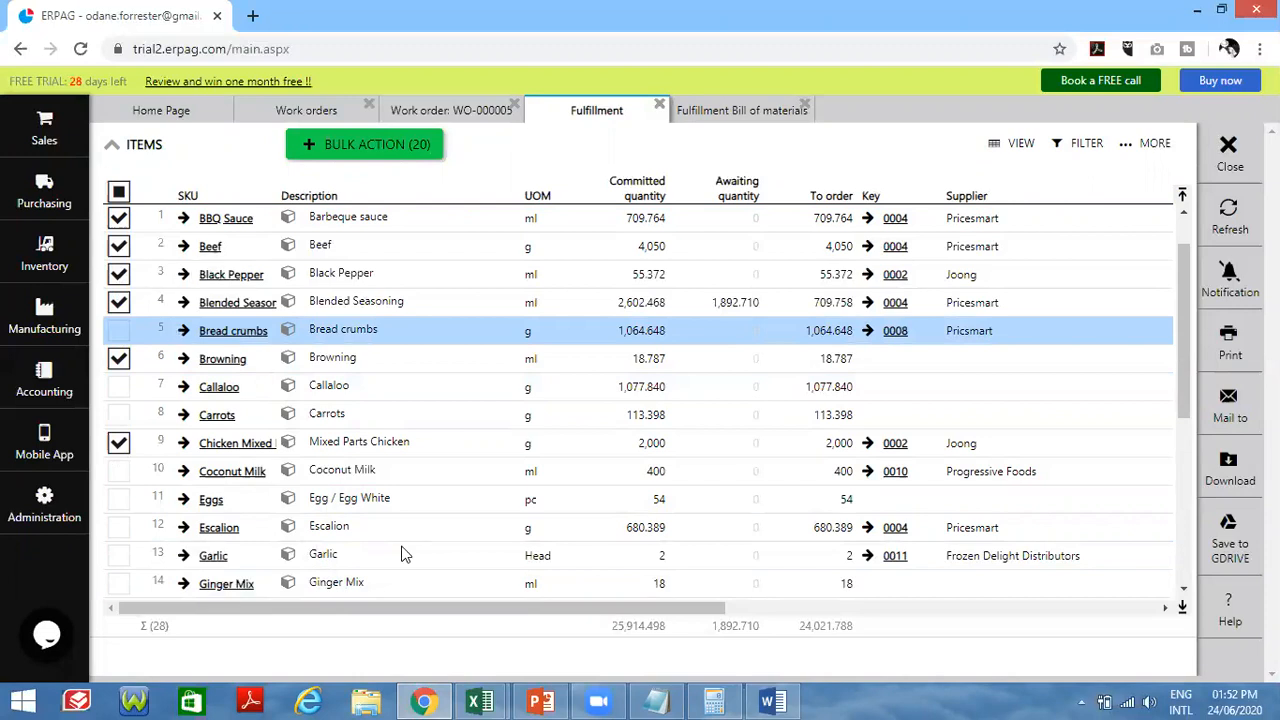
# - Consult the Honey Glazed Chicken recipe in Word and deselect Beef and BBQ Sauce in the ERPAG fulfillment list
pyautogui.click(775, 701)
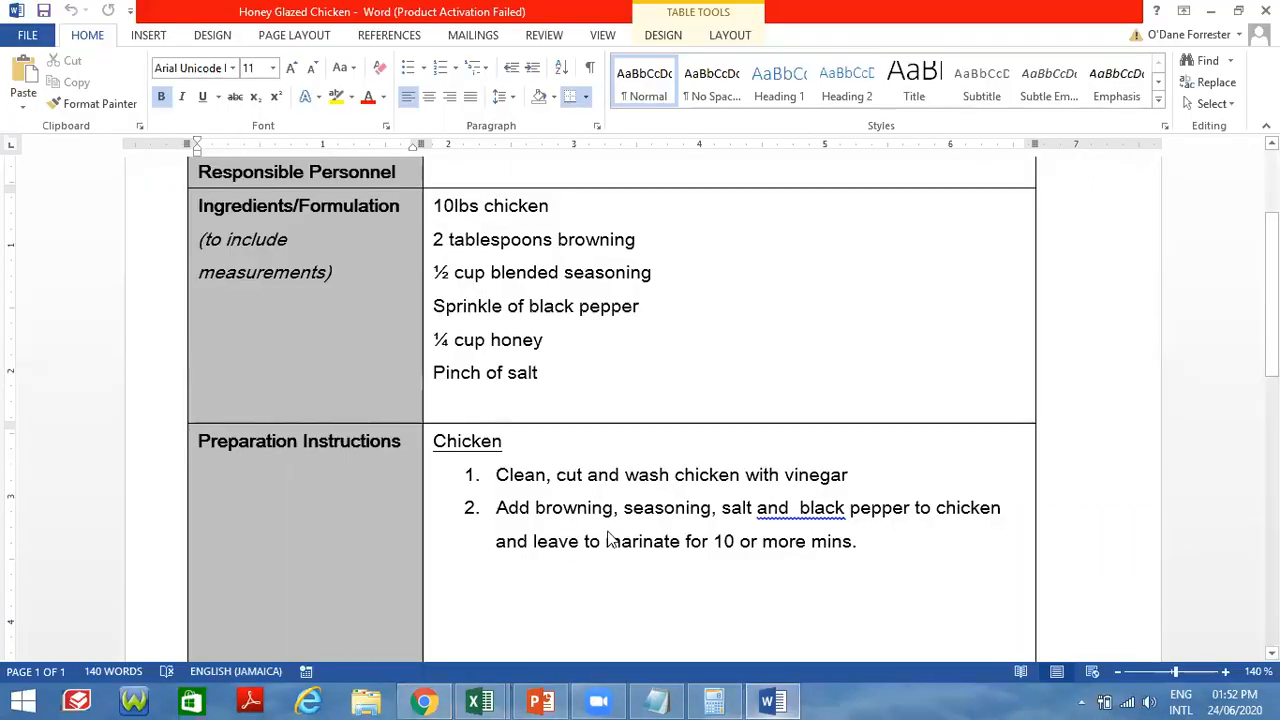
pyautogui.hotkey('alt', 'Tab')
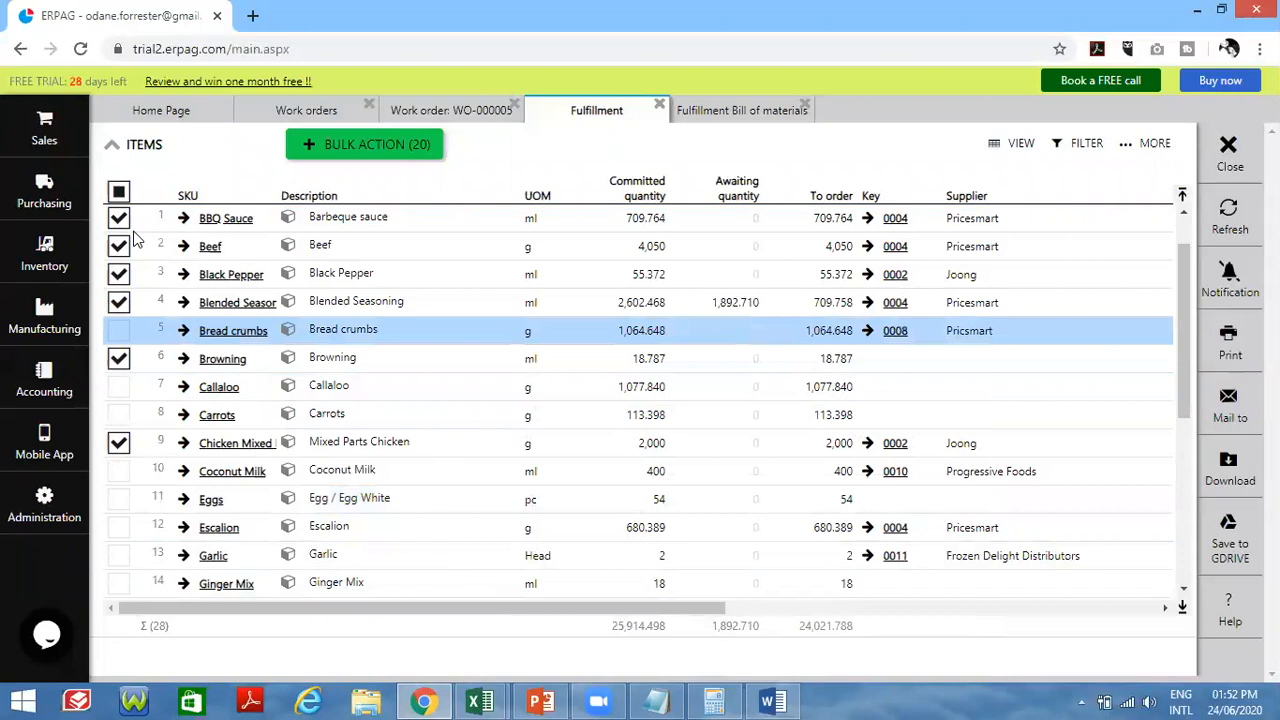
pyautogui.click(119, 246)
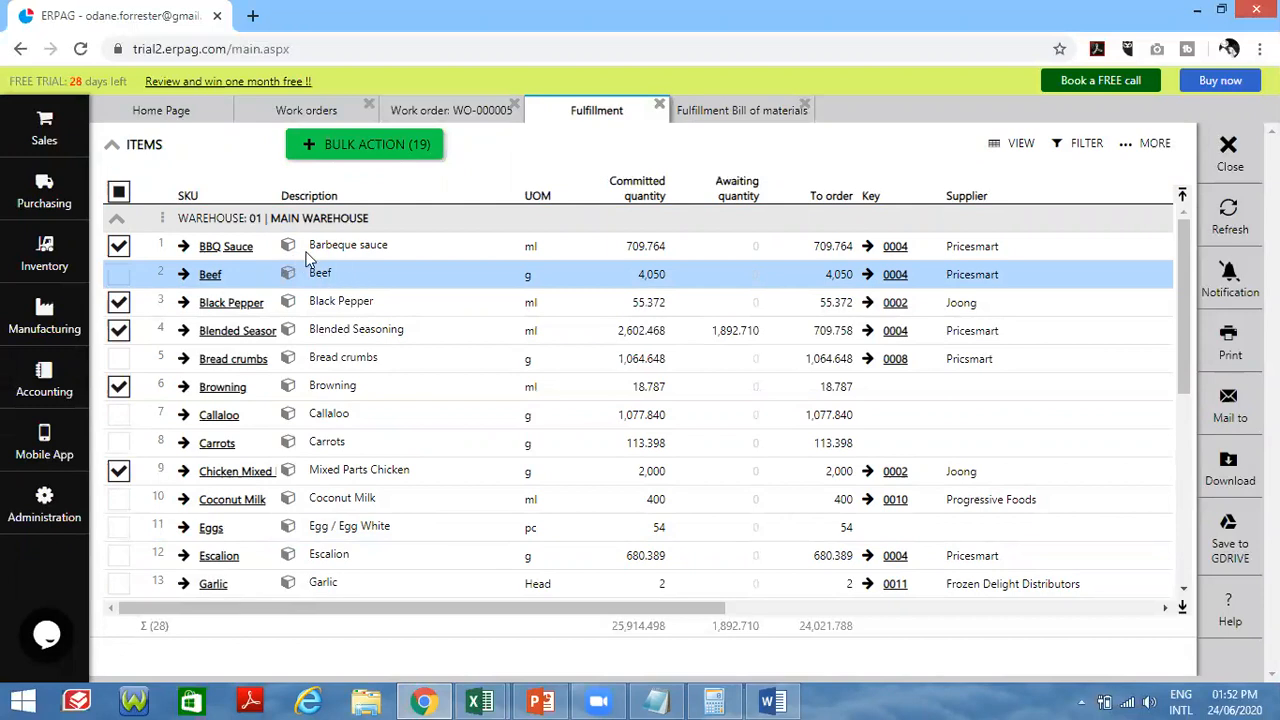
pyautogui.click(774, 700)
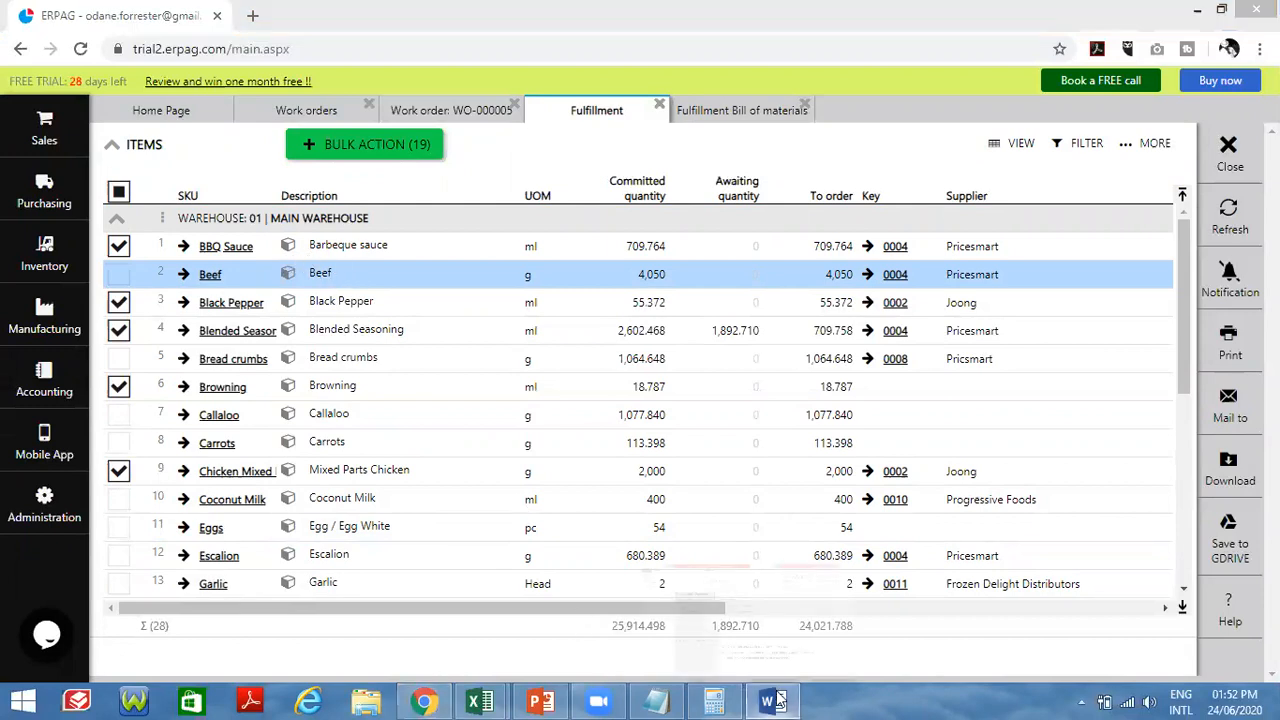
pyautogui.click(774, 700)
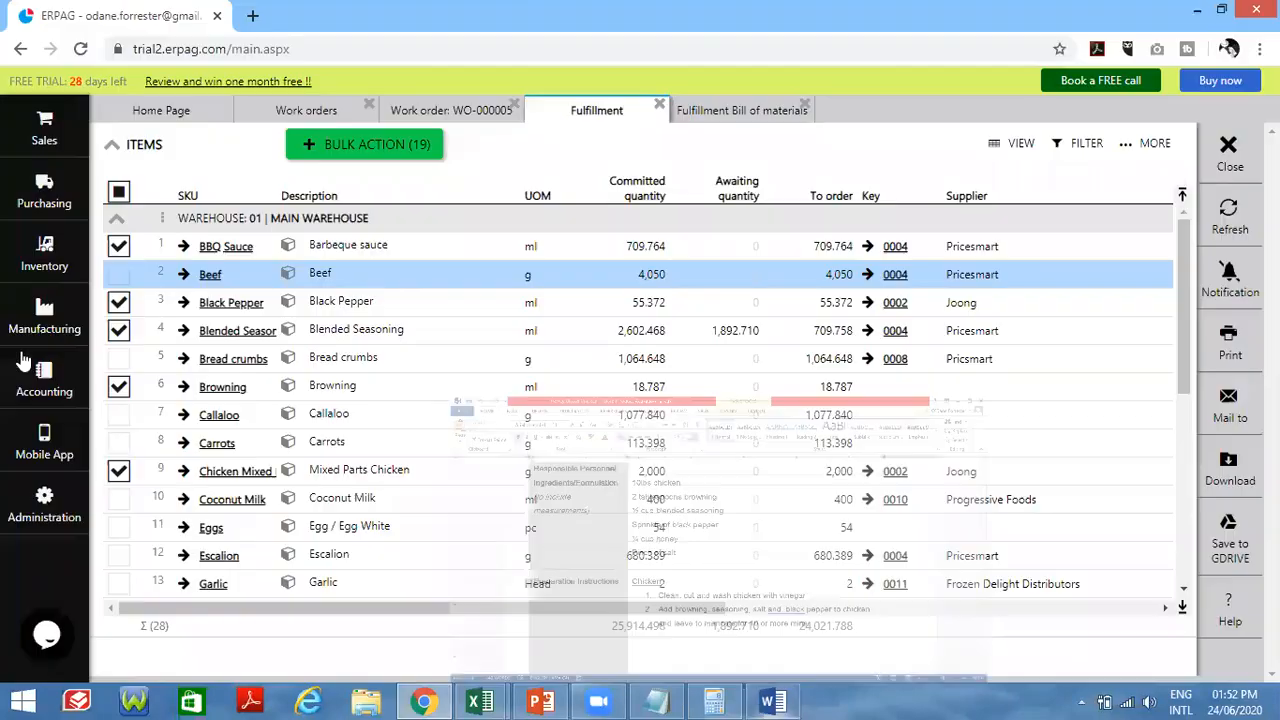
pyautogui.click(119, 246)
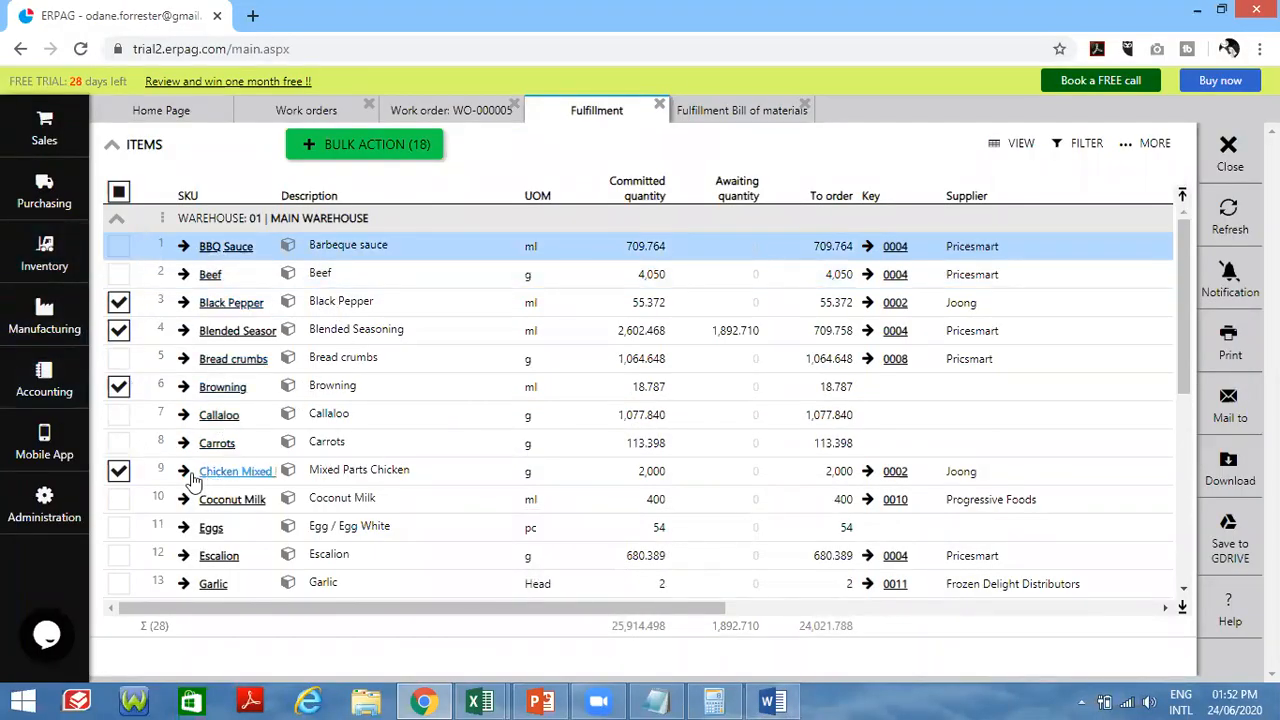
# - Compare the remaining selected fulfillment items with the ingredients in the Honey Glazed Chicken recipe in Word
pyautogui.scroll(-3, 253, 433)
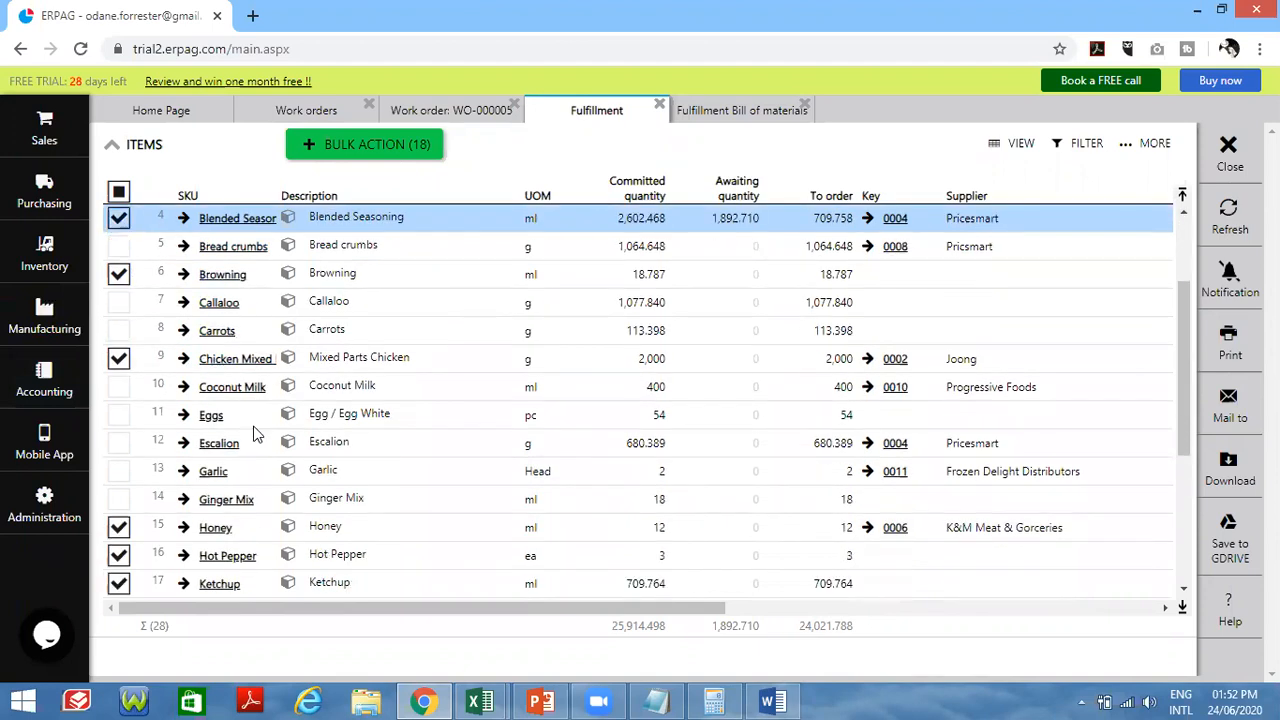
pyautogui.click(772, 701)
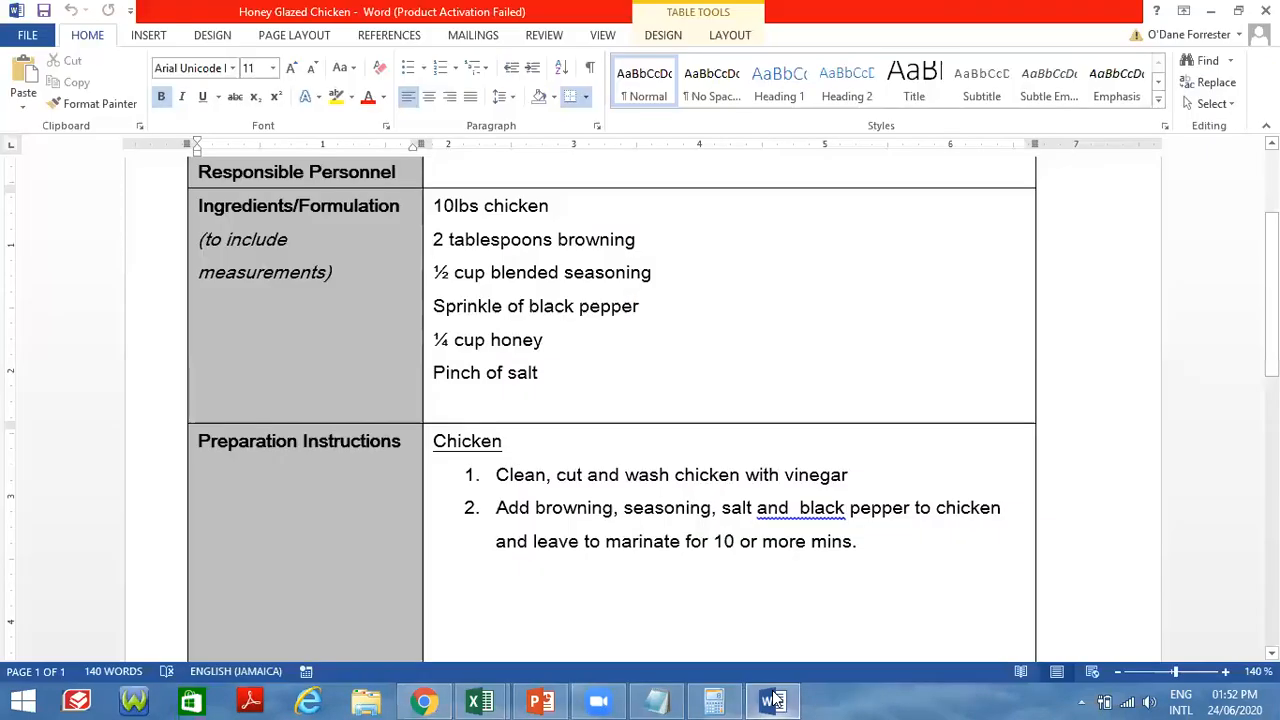
pyautogui.hotkey('alt', 'Tab')
pyautogui.scroll(-2, 230, 525)
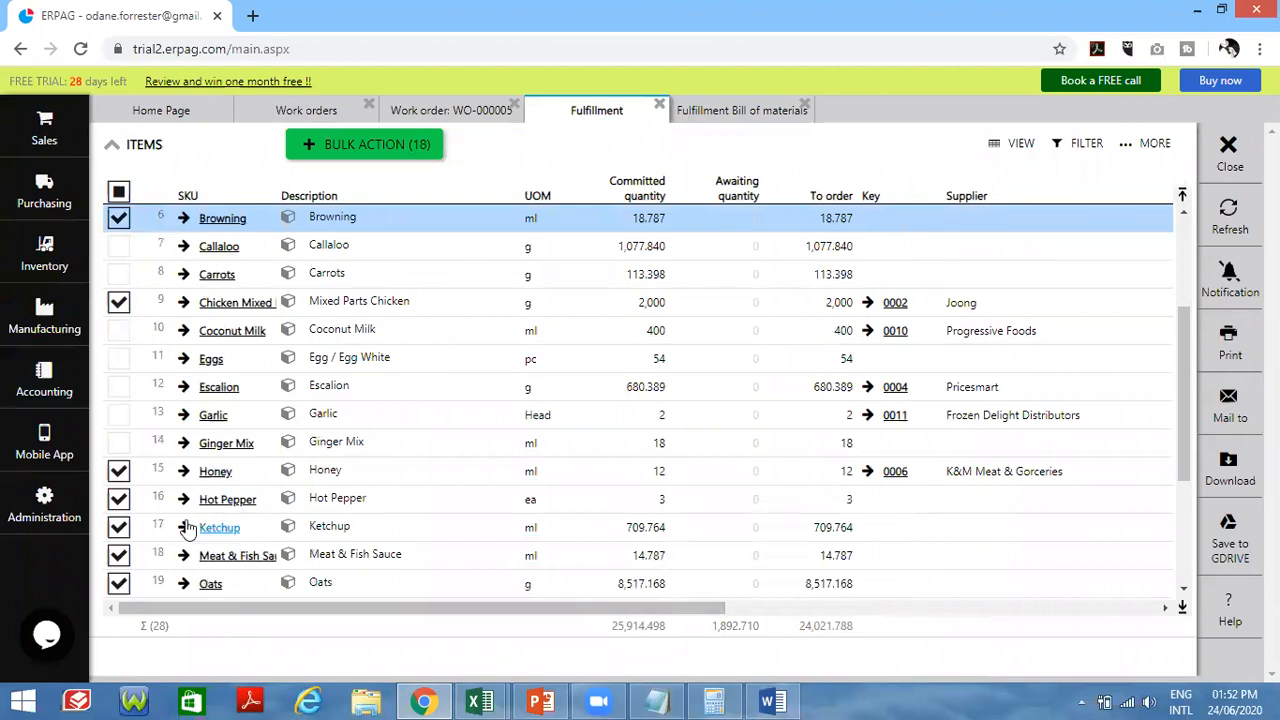
pyautogui.scroll(-3, 180, 515)
pyautogui.scroll(-6, 137, 507)
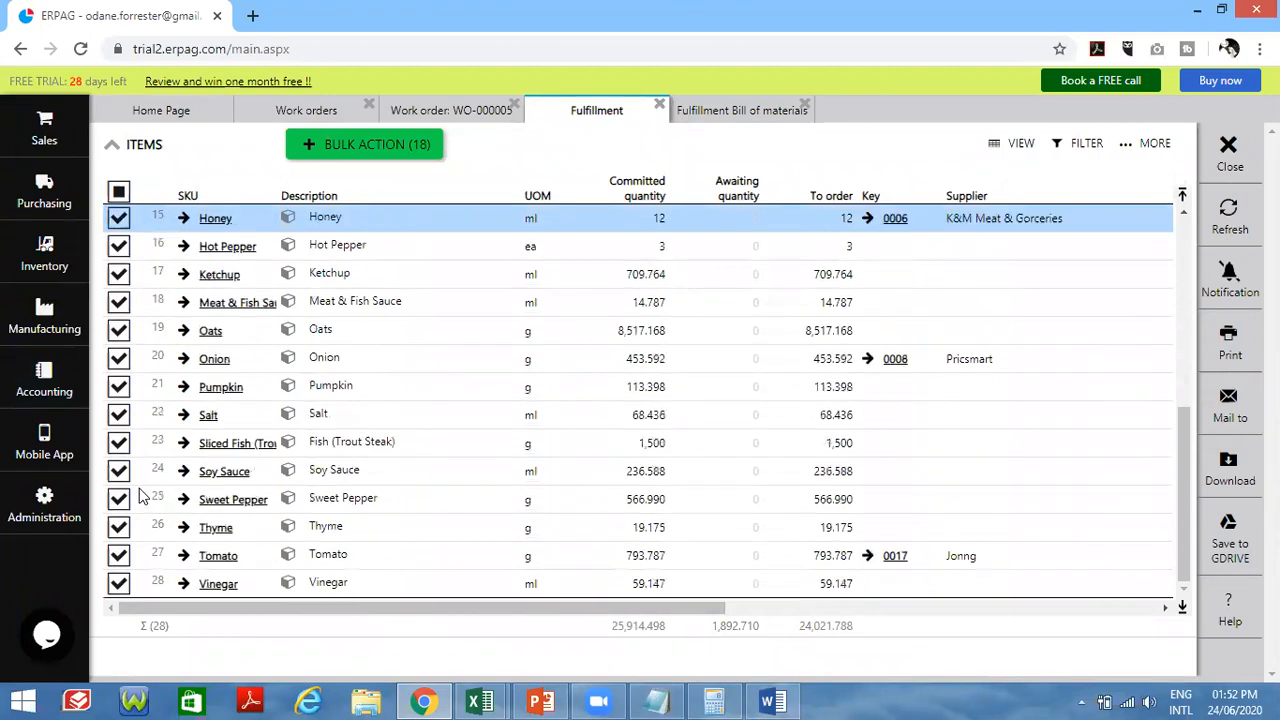
pyautogui.scroll(5, 140, 497)
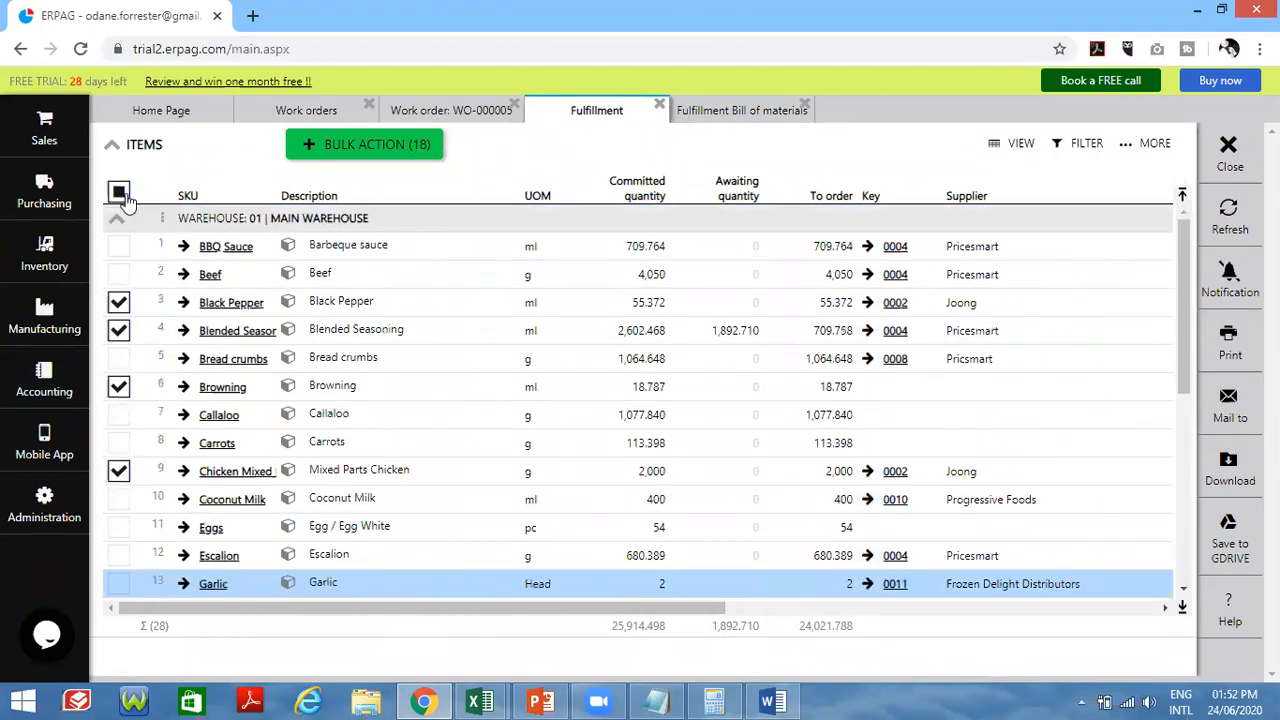
# - Clear the whole fulfillment selection and select only Black Pepper, Blended Seasoning, Browning and Mixed Parts Chicken
pyautogui.click(119, 193)
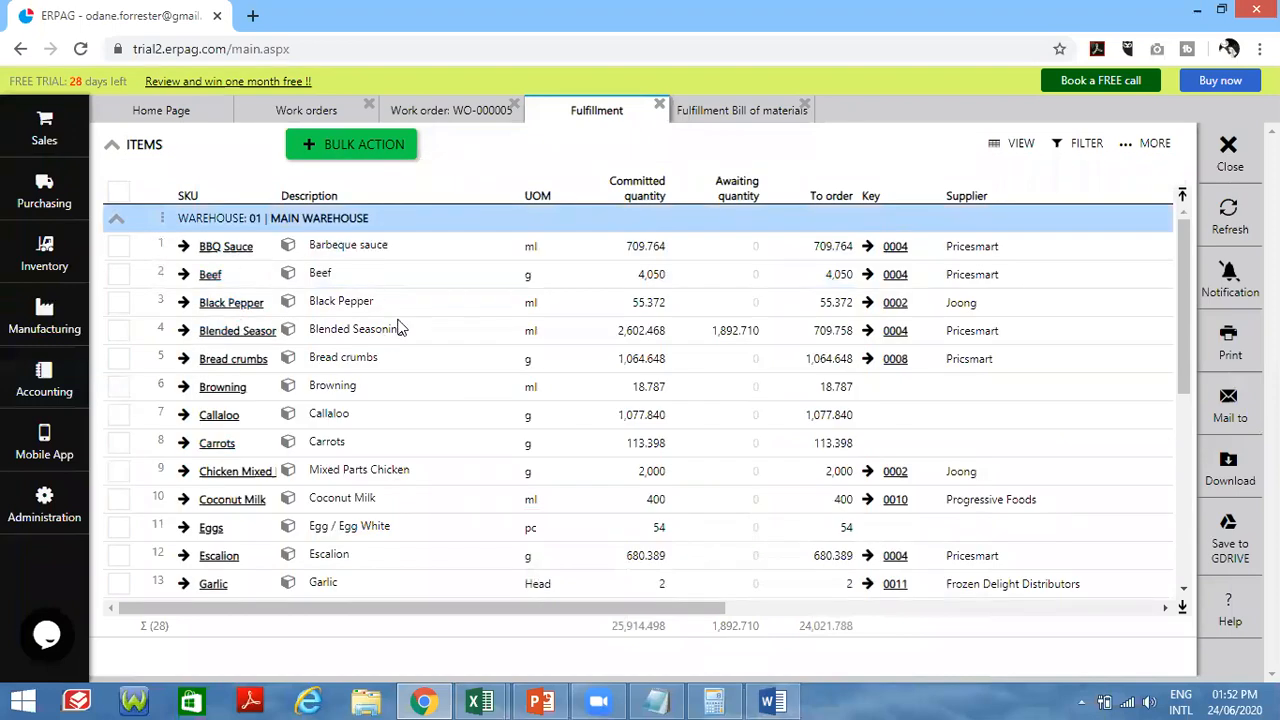
pyautogui.click(120, 304)
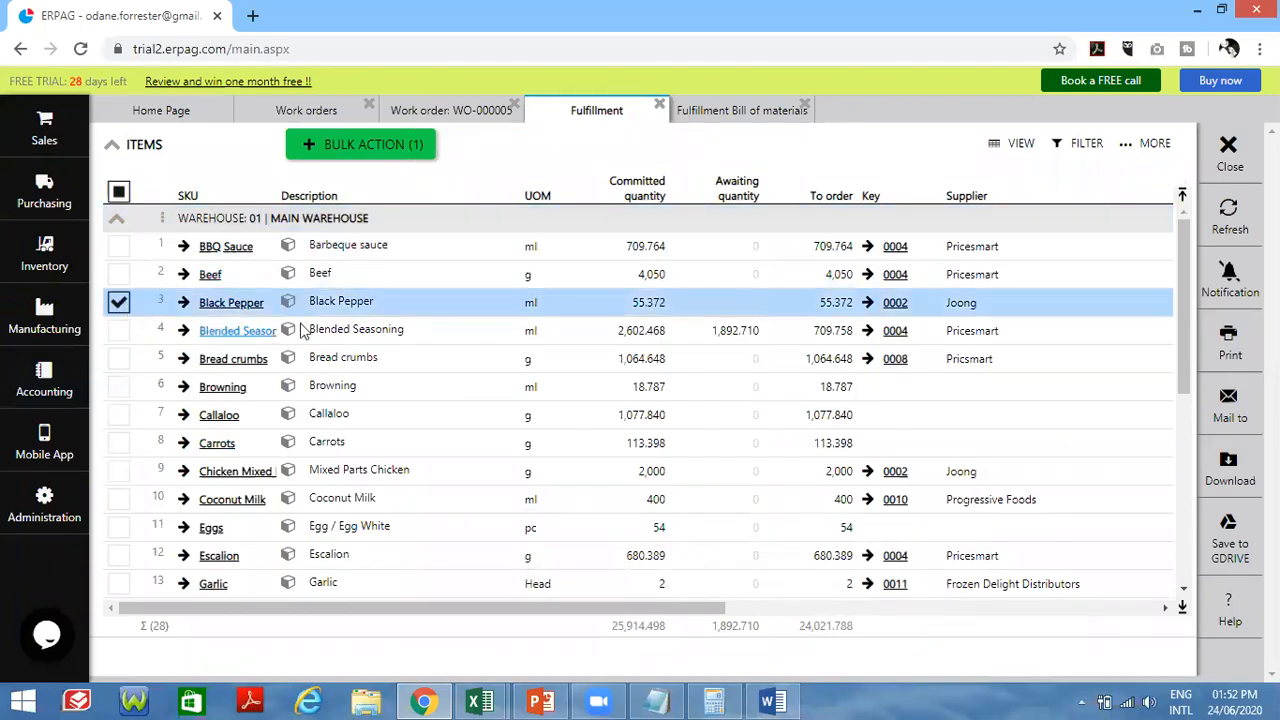
pyautogui.click(120, 331)
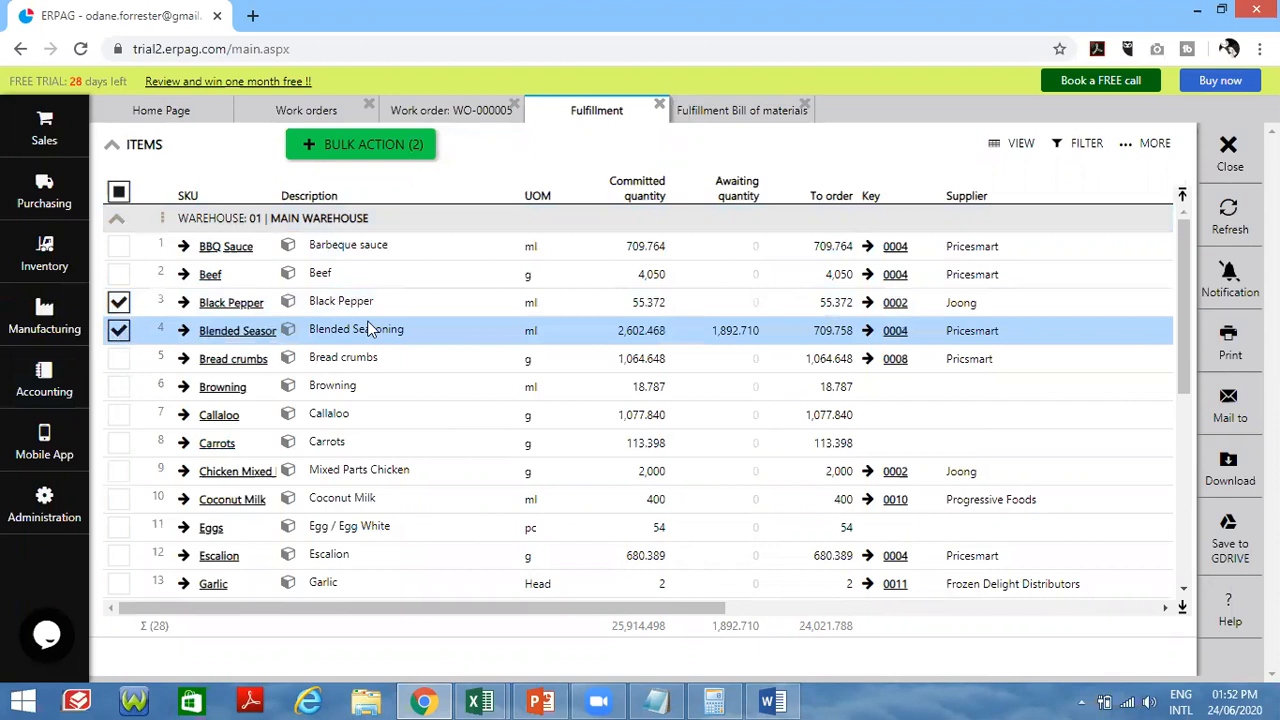
pyautogui.click(120, 389)
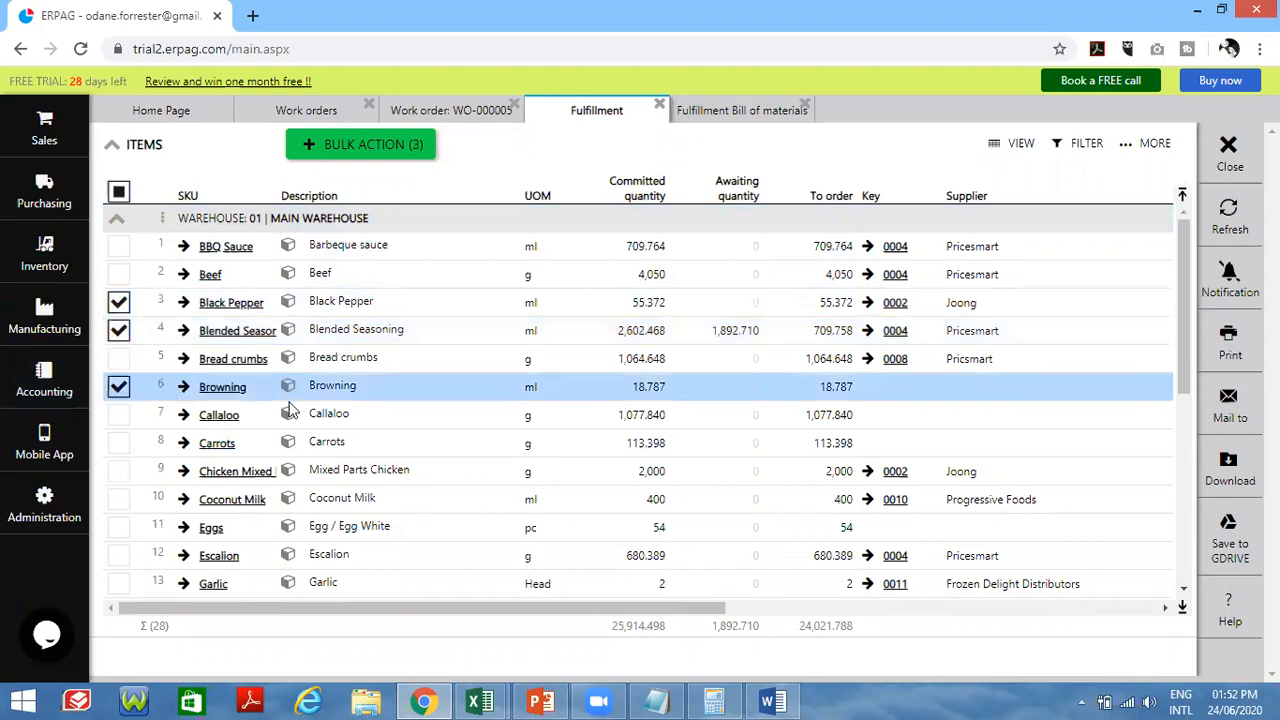
pyautogui.click(121, 473)
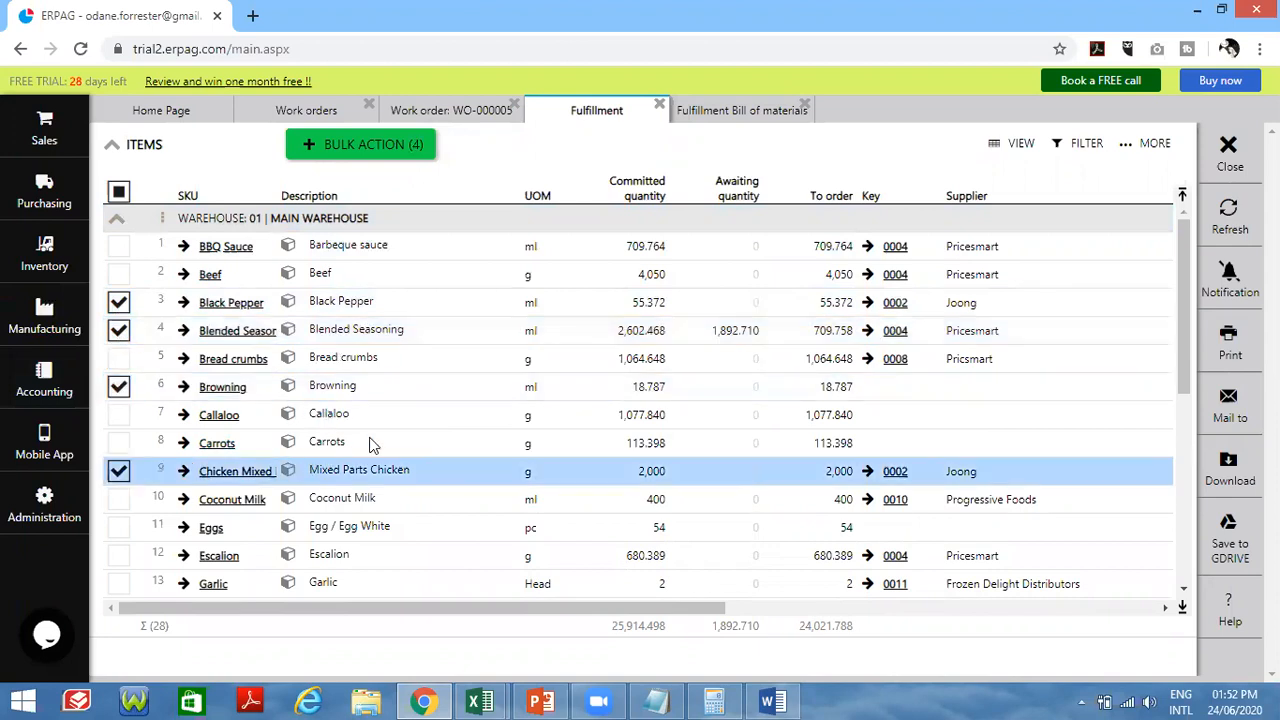
# - Add Salt and Honey to the fulfillment selection, consulting the Honey Glazed Chicken recipe in Word
pyautogui.scroll(-2, 372, 445)
pyautogui.scroll(-5, 372, 445)
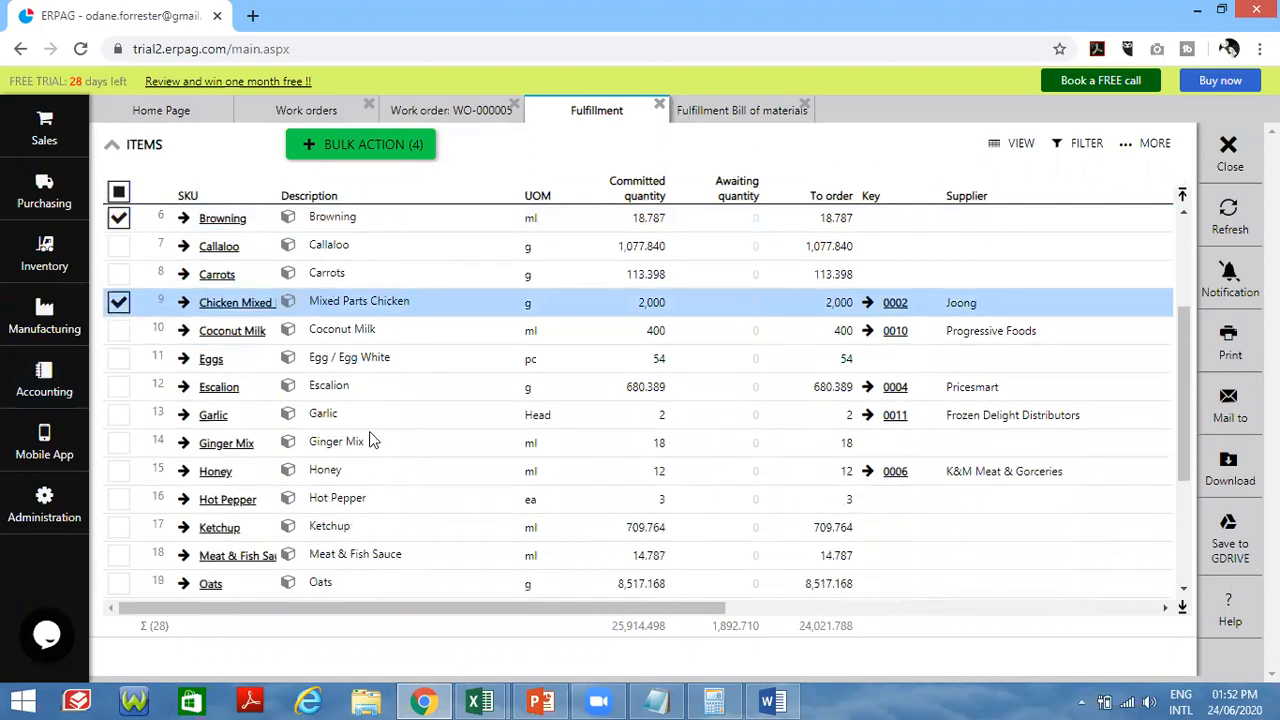
pyautogui.scroll(-4, 240, 477)
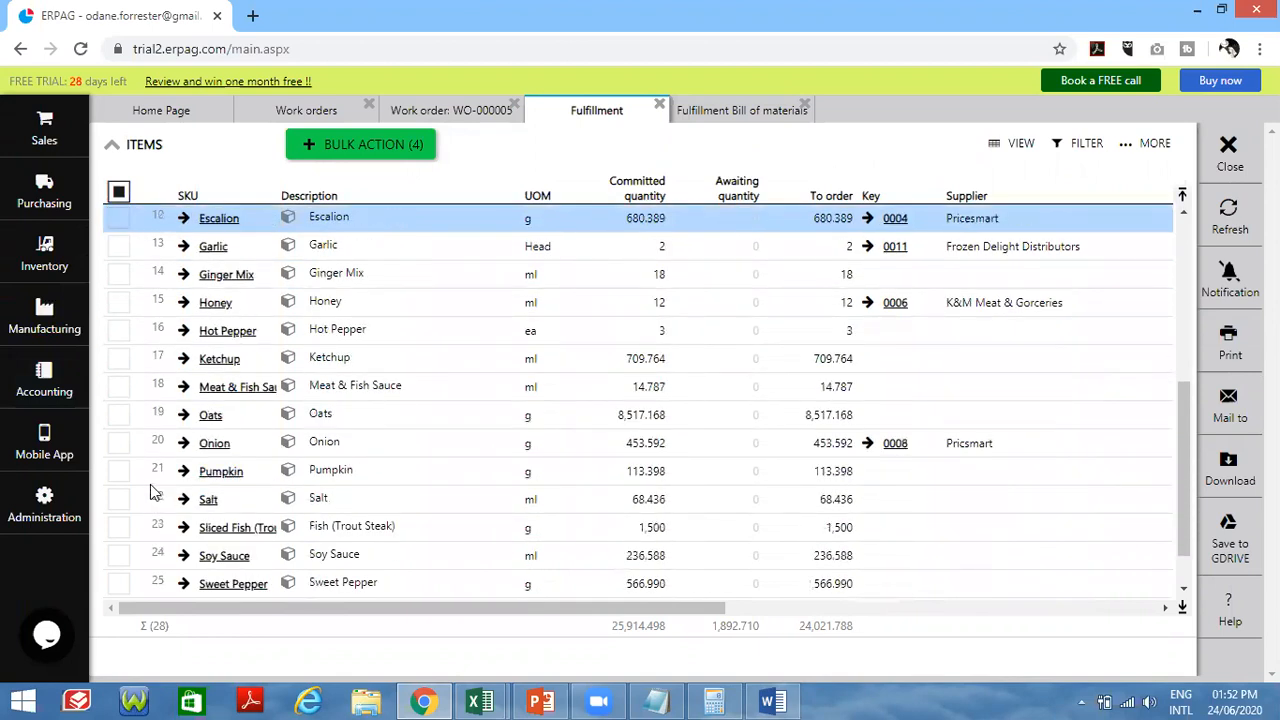
pyautogui.click(120, 500)
pyautogui.hotkey('alt', 'Tab')
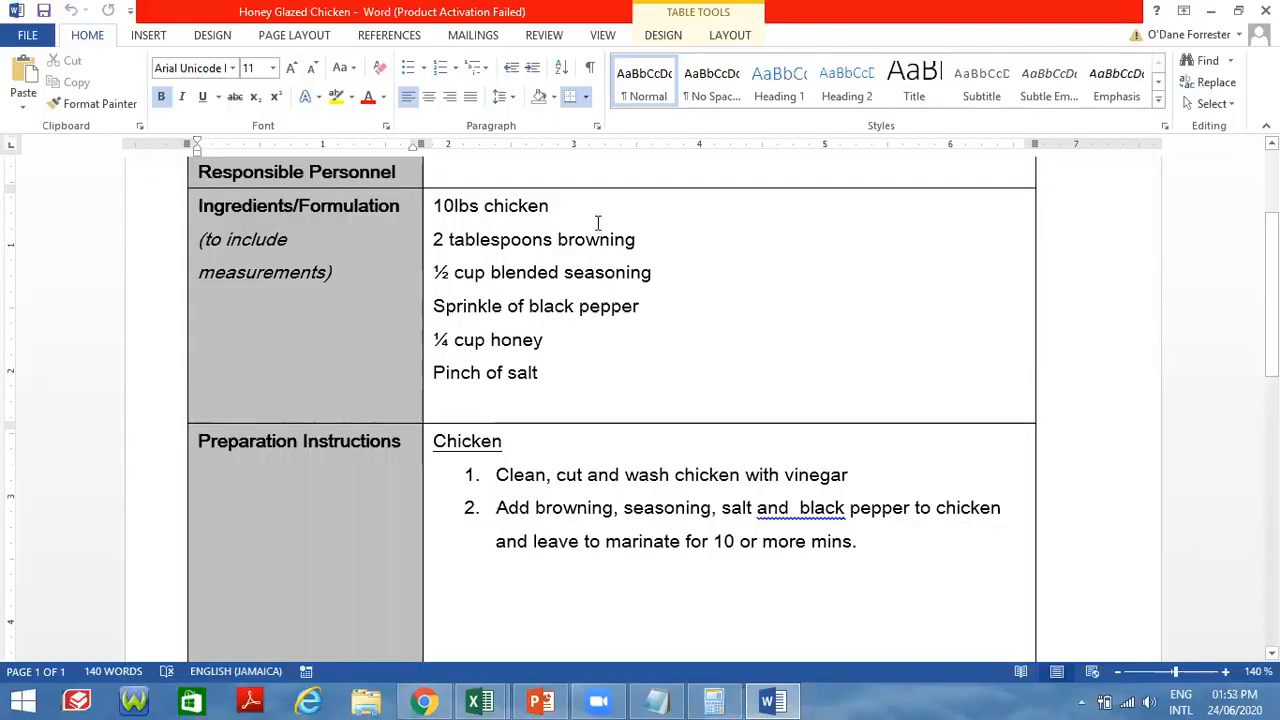
pyautogui.hotkey('alt', 'Tab')
pyautogui.scroll(1, 165, 362)
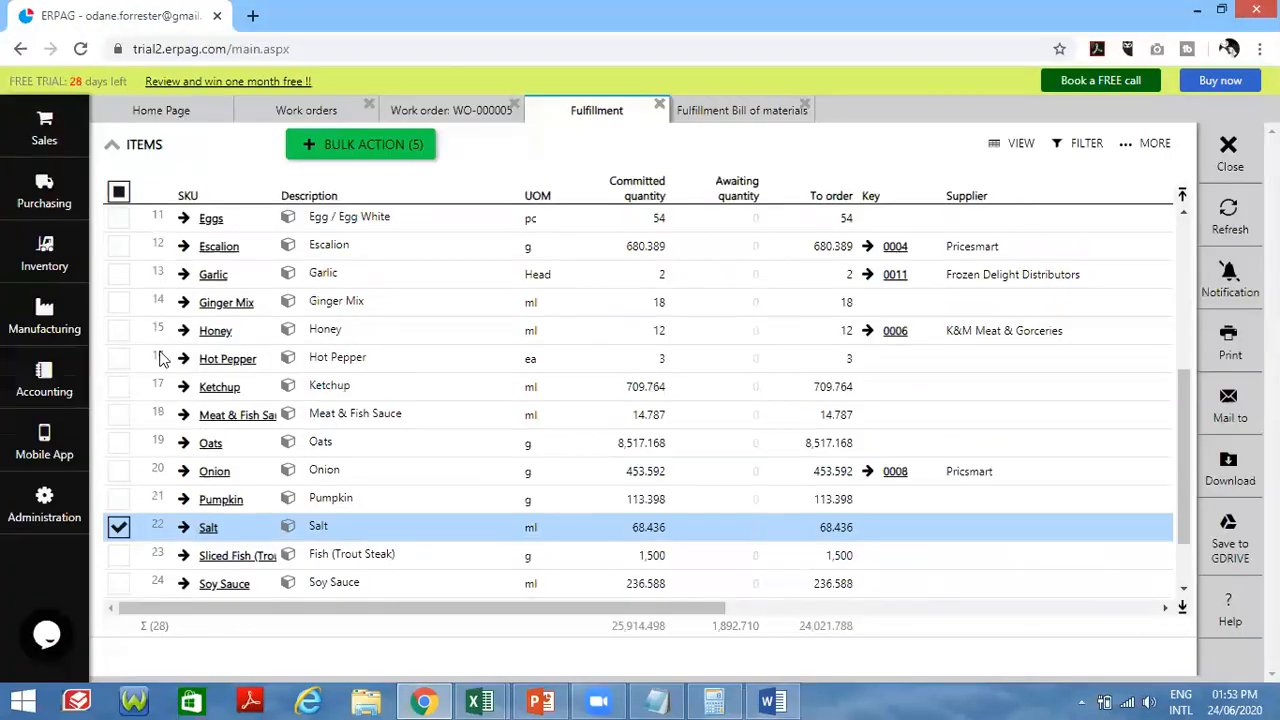
pyautogui.click(150, 330)
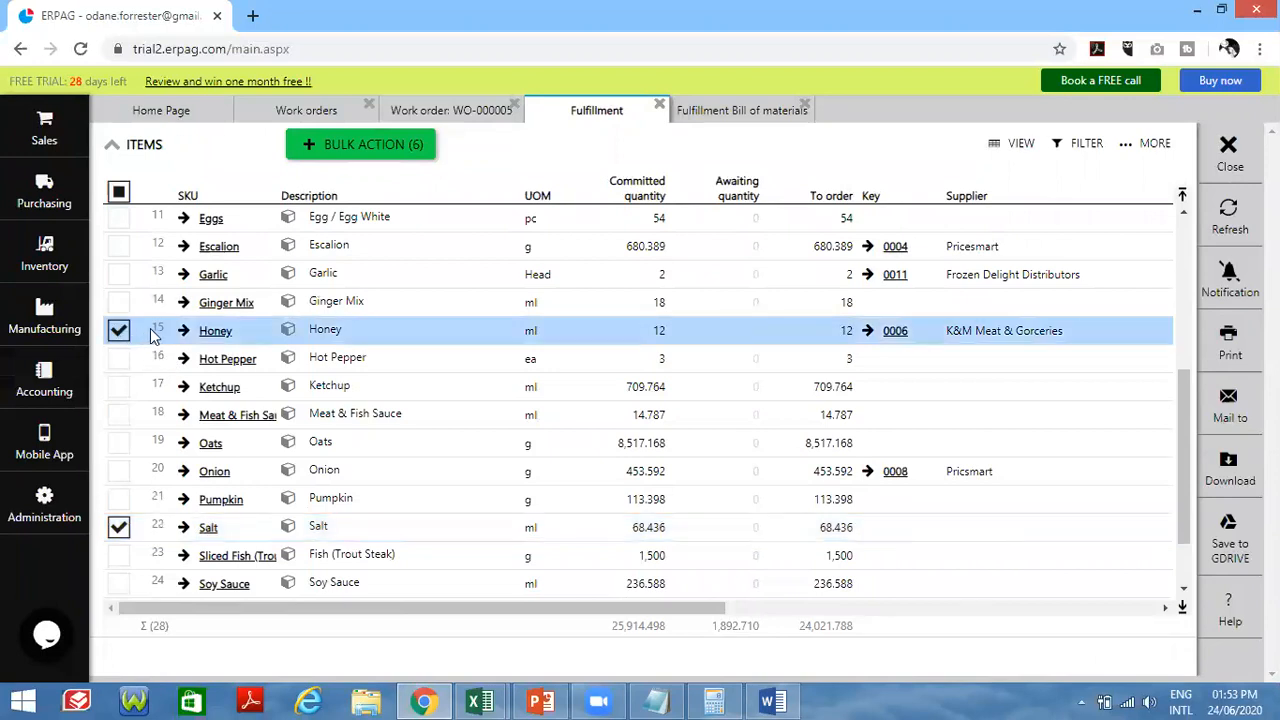
# - Check the selected fulfillment items in ERPAG against the ingredients of the Honey Glazed Chicken recipe in Word
pyautogui.hotkey('alt', 'Tab')
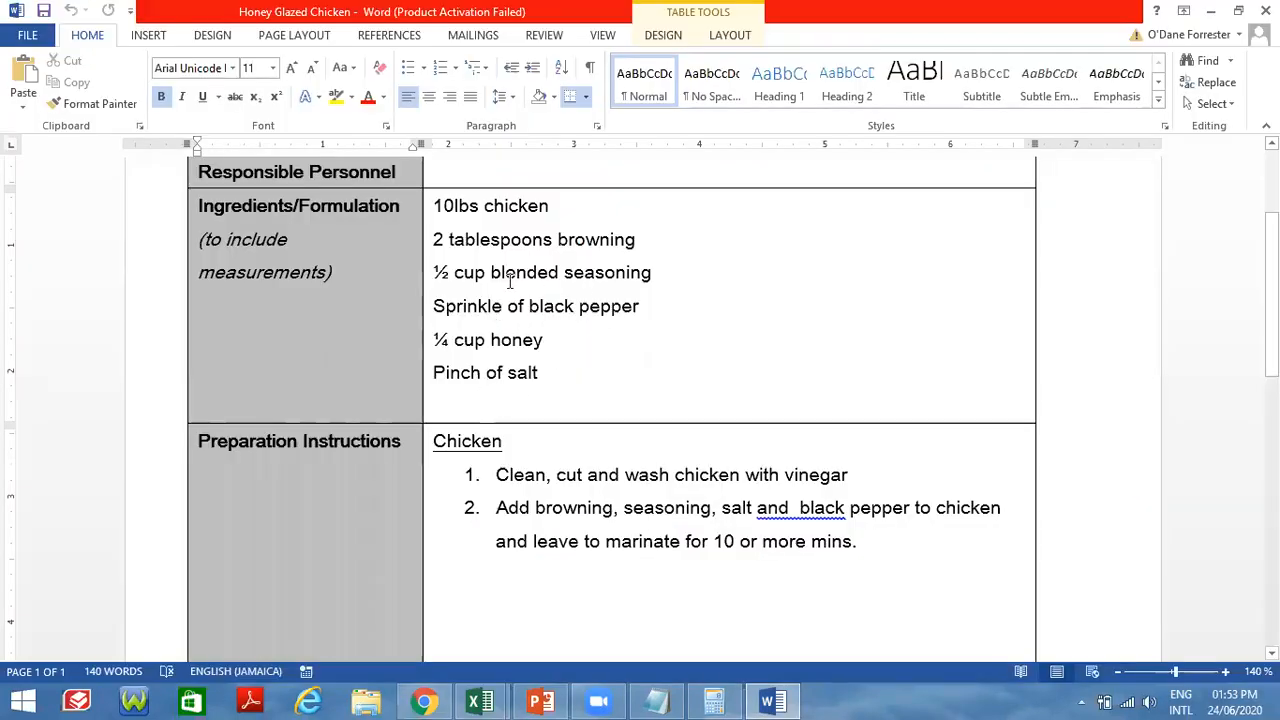
pyautogui.hotkey('alt', 'Tab')
pyautogui.scroll(-2, 170, 470)
pyautogui.scroll(2, 172, 478)
pyautogui.scroll(2, 172, 478)
pyautogui.scroll(-4, 172, 478)
pyautogui.scroll(4, 160, 478)
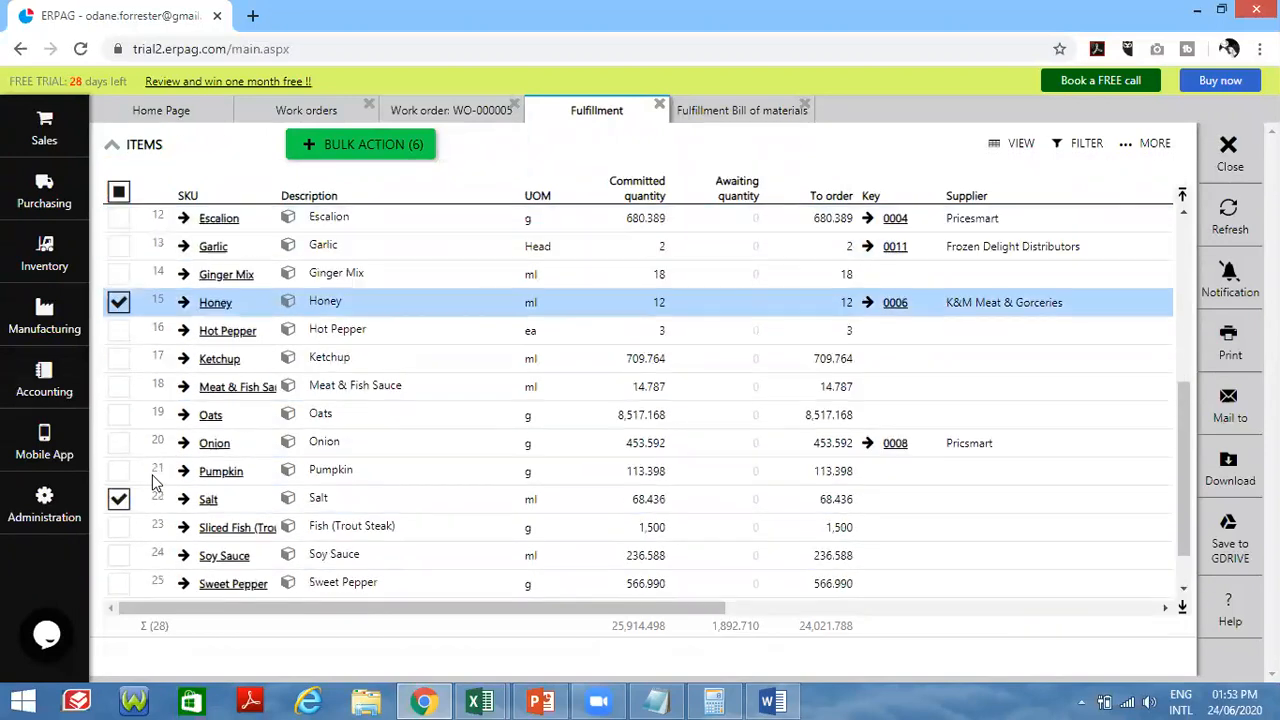
pyautogui.scroll(5, 160, 475)
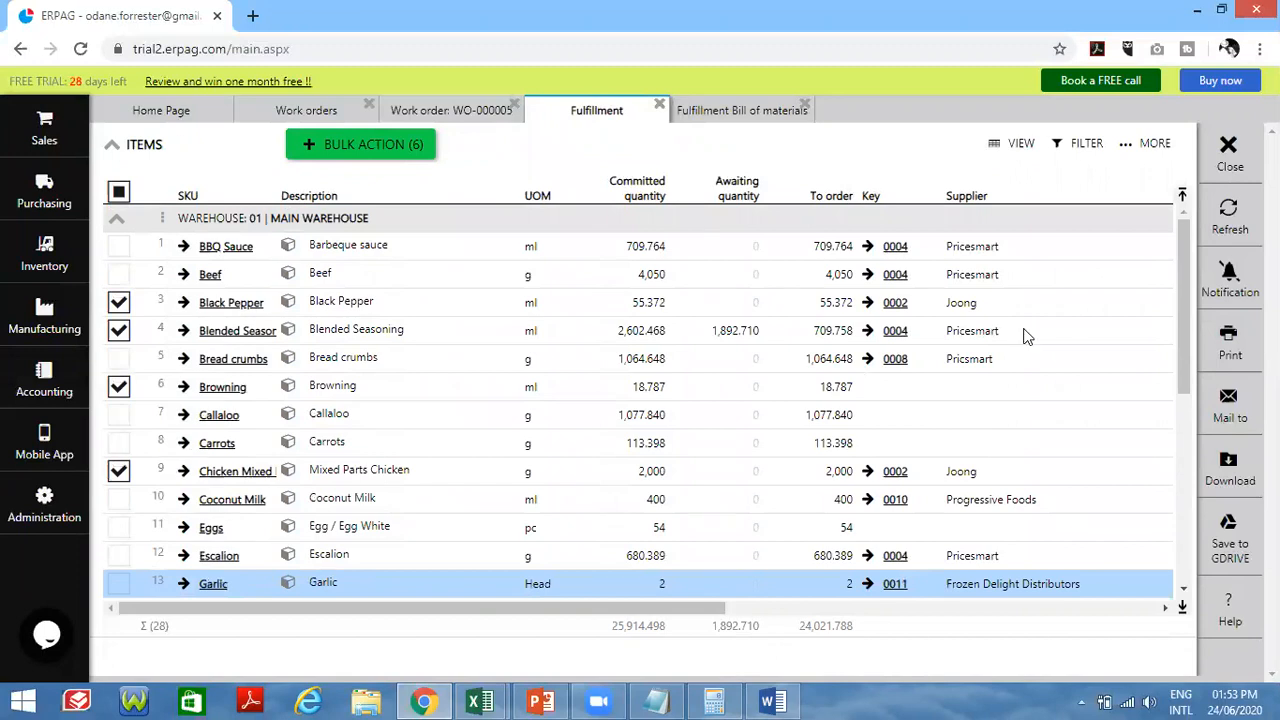
# - Run the bulk purchase orders action on the selected items and open the setup of the Browning product
pyautogui.click(370, 150)
pyautogui.click(375, 175)
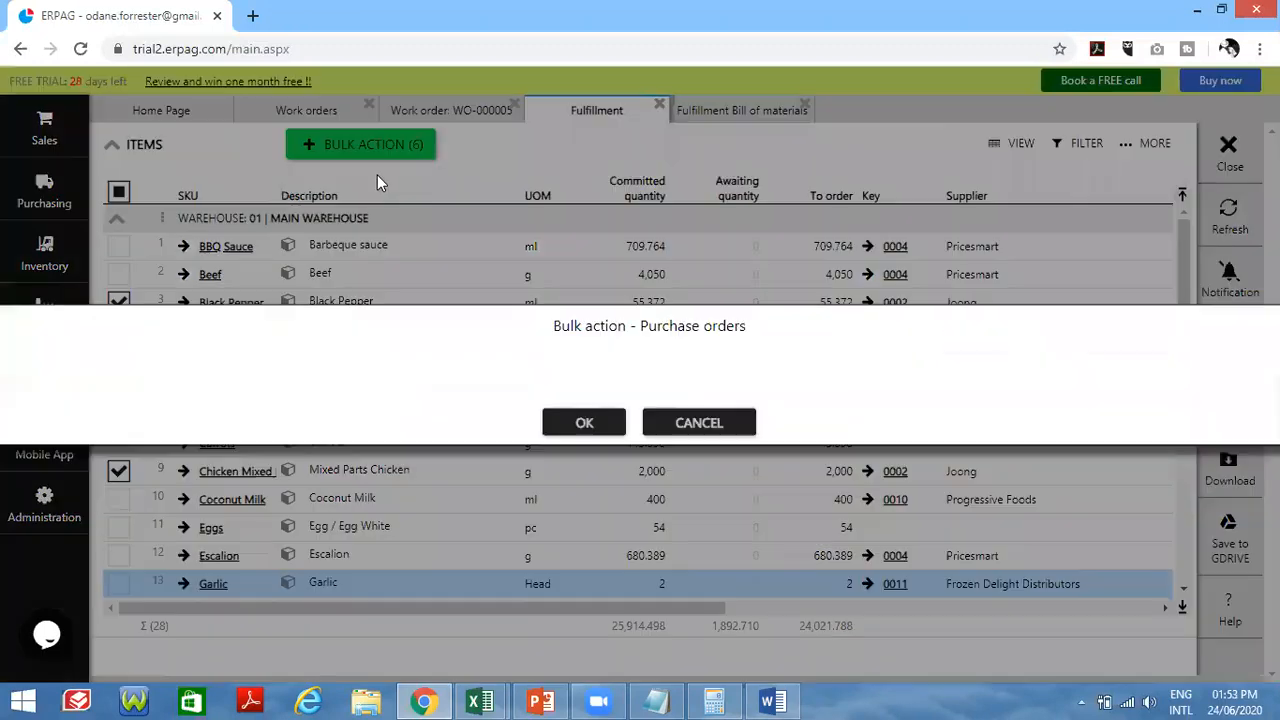
pyautogui.click(607, 423)
pyautogui.click(577, 424)
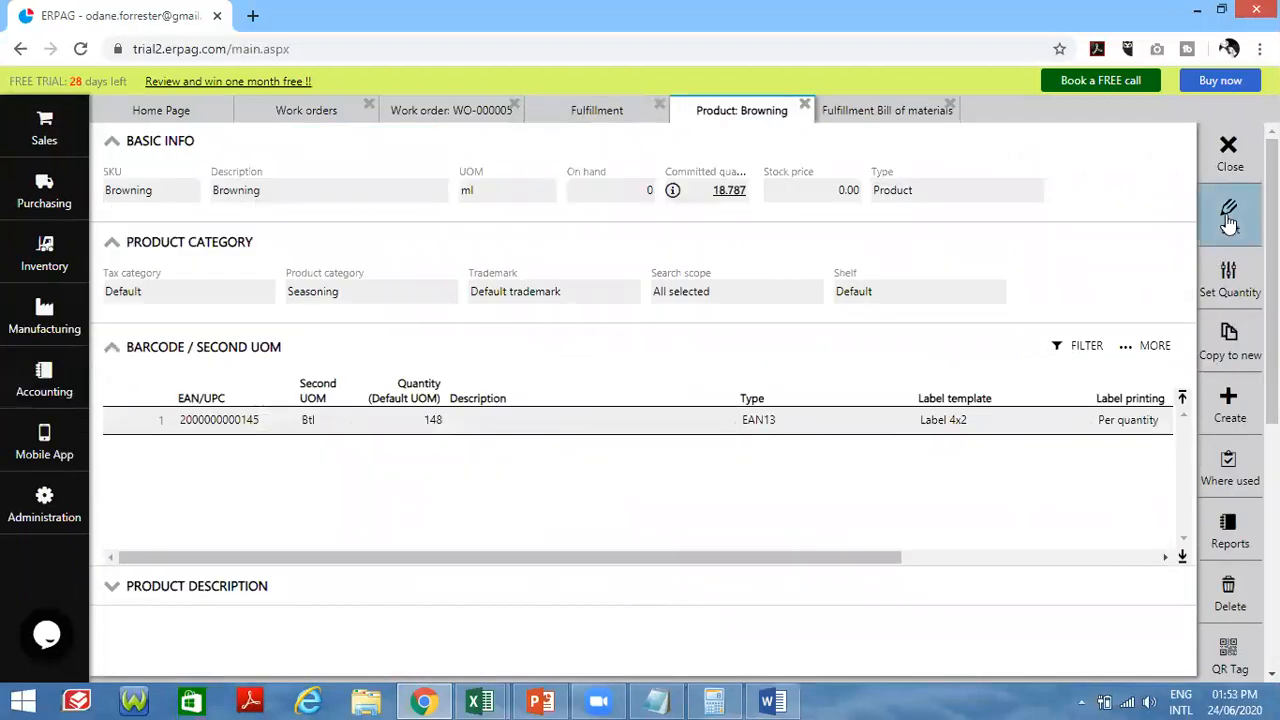
# - Set Browning's fulfillment supplier to Pricesmart (key 0004), save the product and close its page
pyautogui.doubleClick(840, 288)
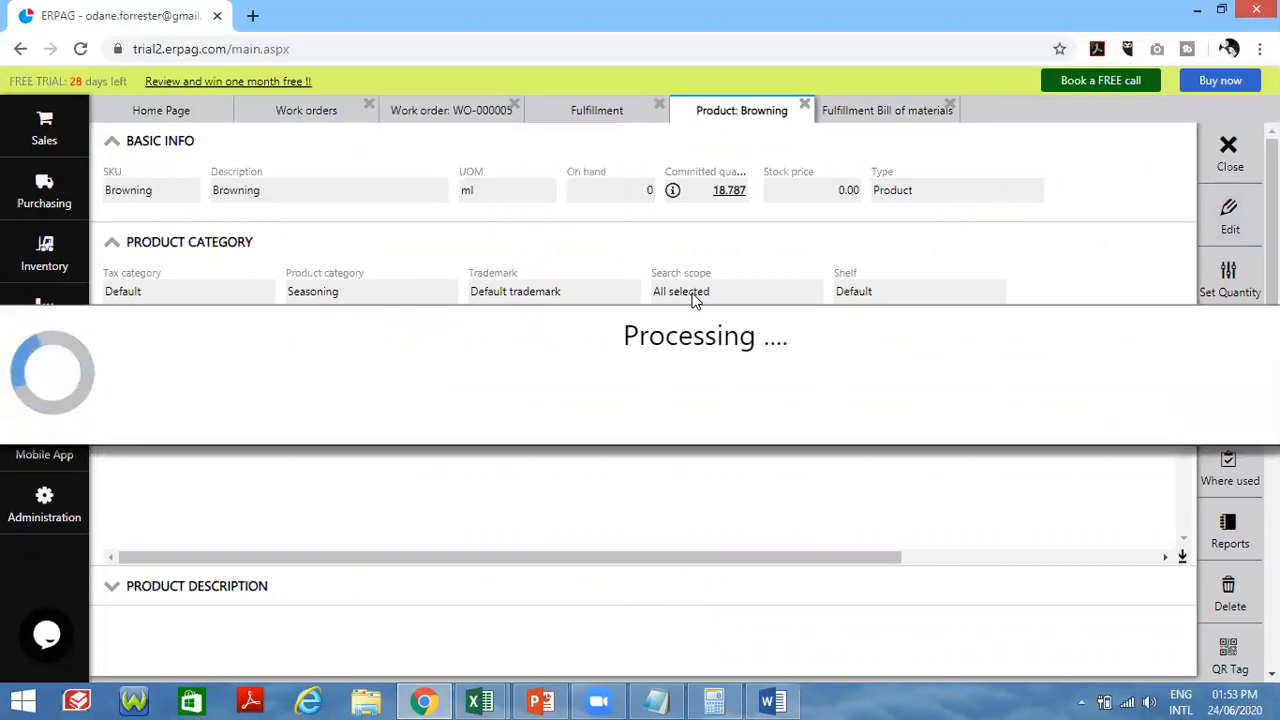
pyautogui.scroll(-1, 390, 425)
pyautogui.scroll(-1, 392, 422)
pyautogui.click(430, 484)
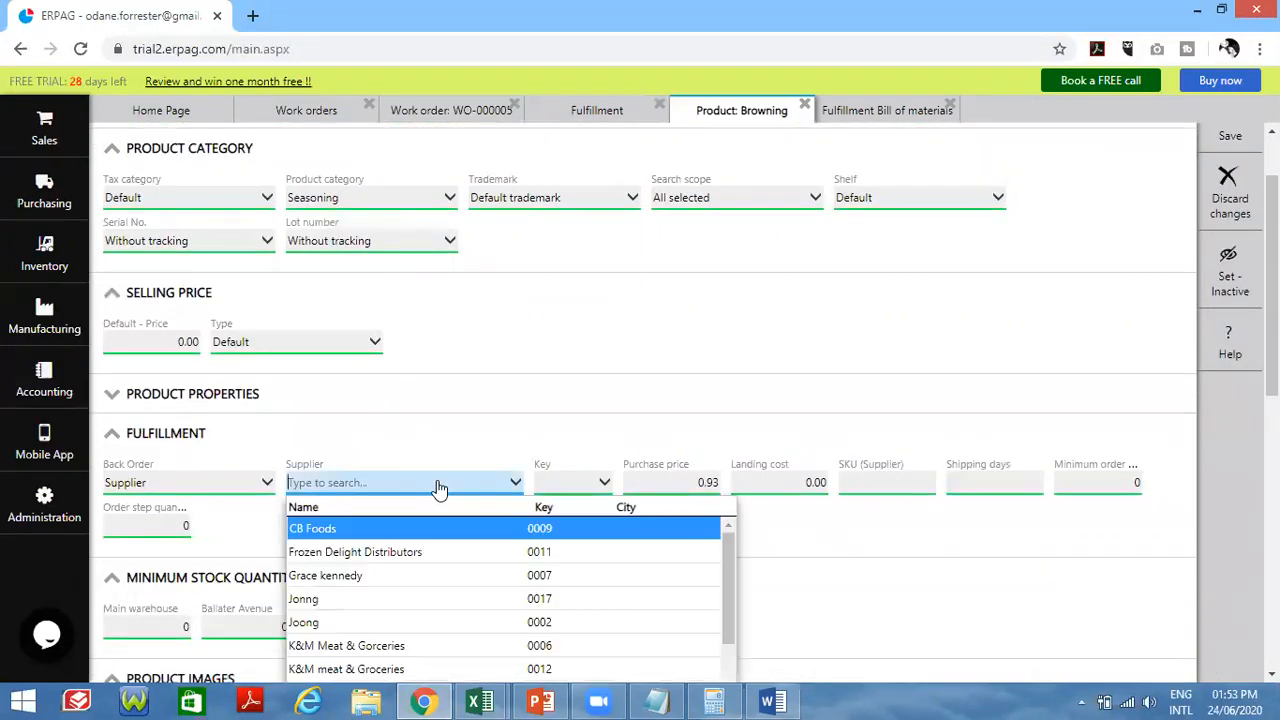
pyautogui.write('price')
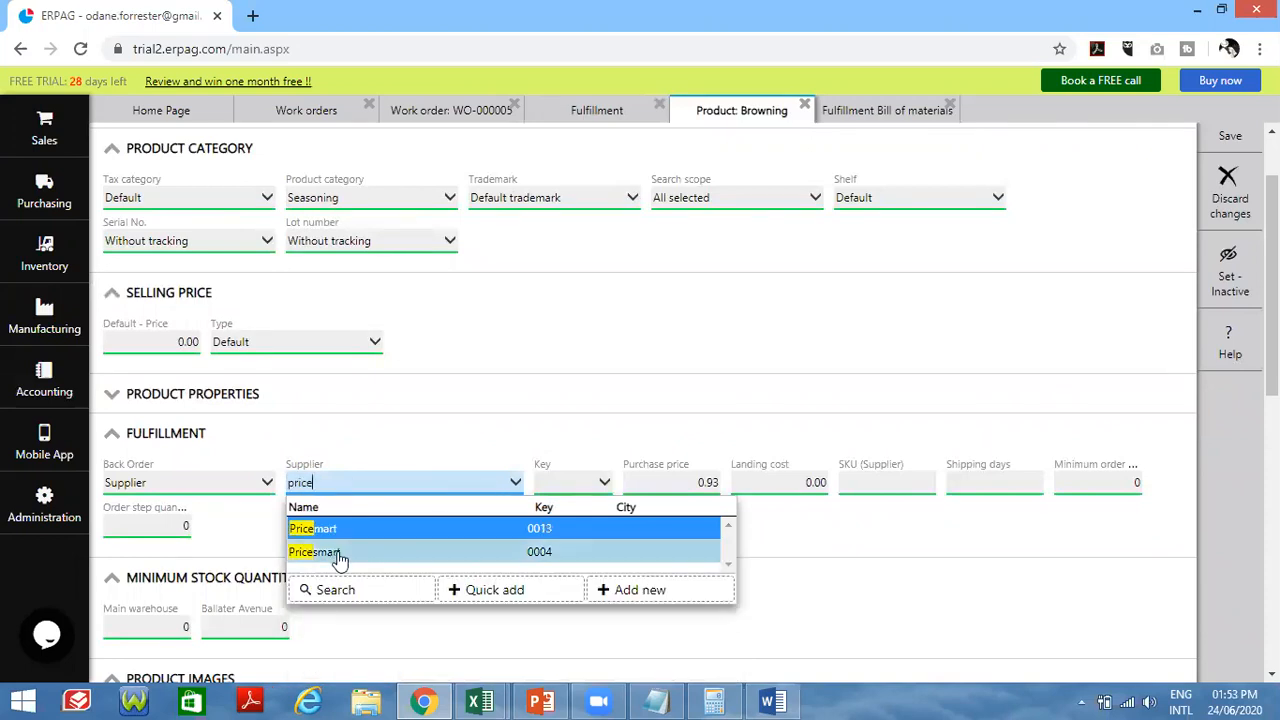
pyautogui.click(340, 554)
pyautogui.scroll(1, 1220, 225)
pyautogui.click(1229, 218)
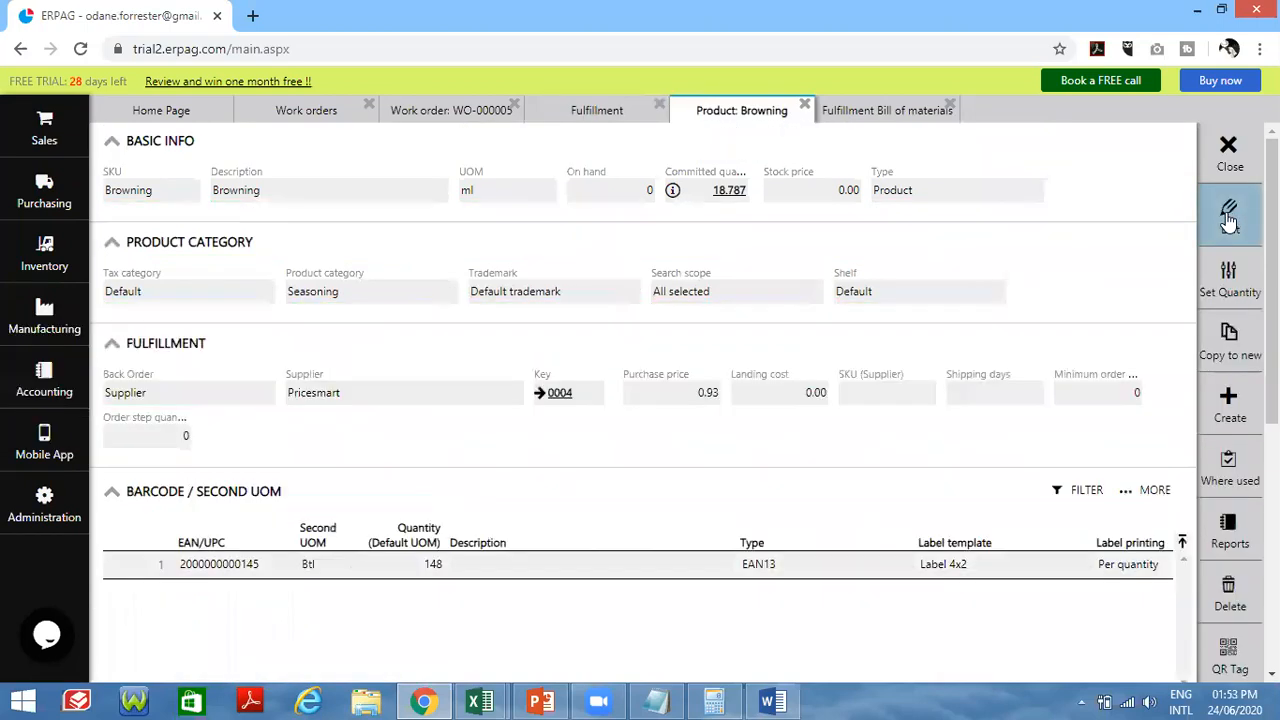
pyautogui.click(1238, 155)
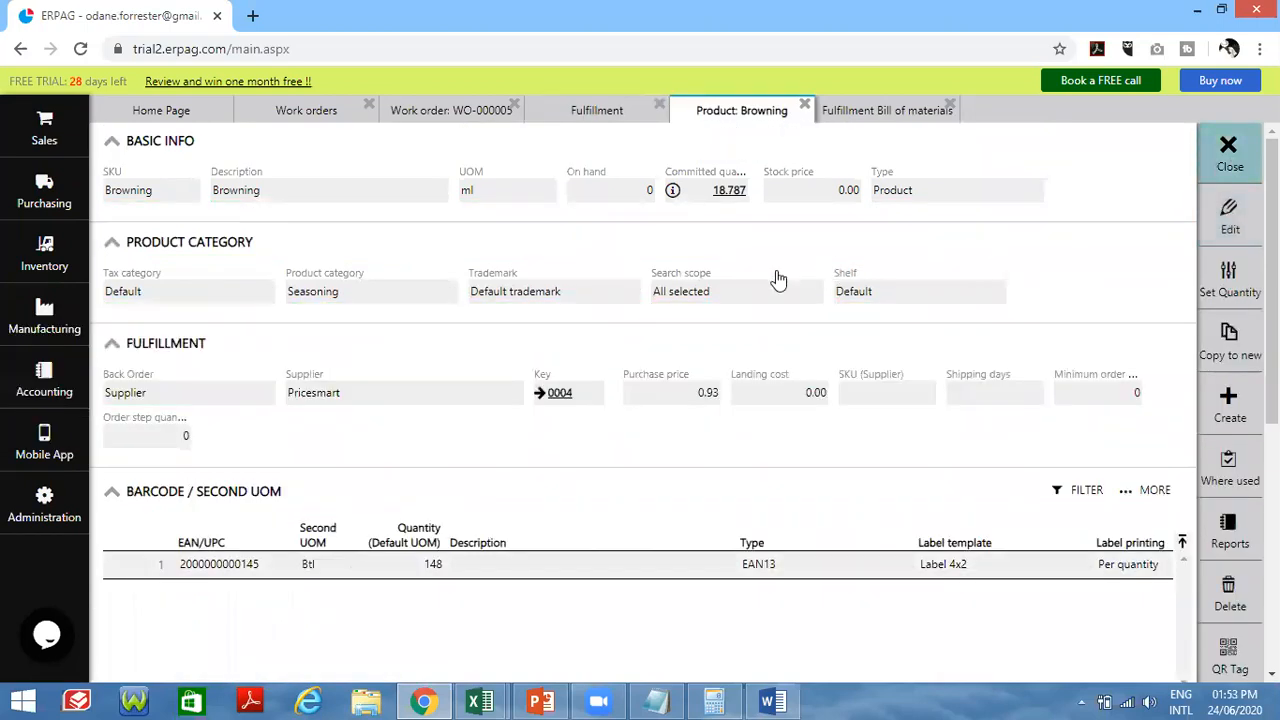
# - Run the bulk purchase orders action again and open the setup of the Salt product
pyautogui.moveTo(355, 145)
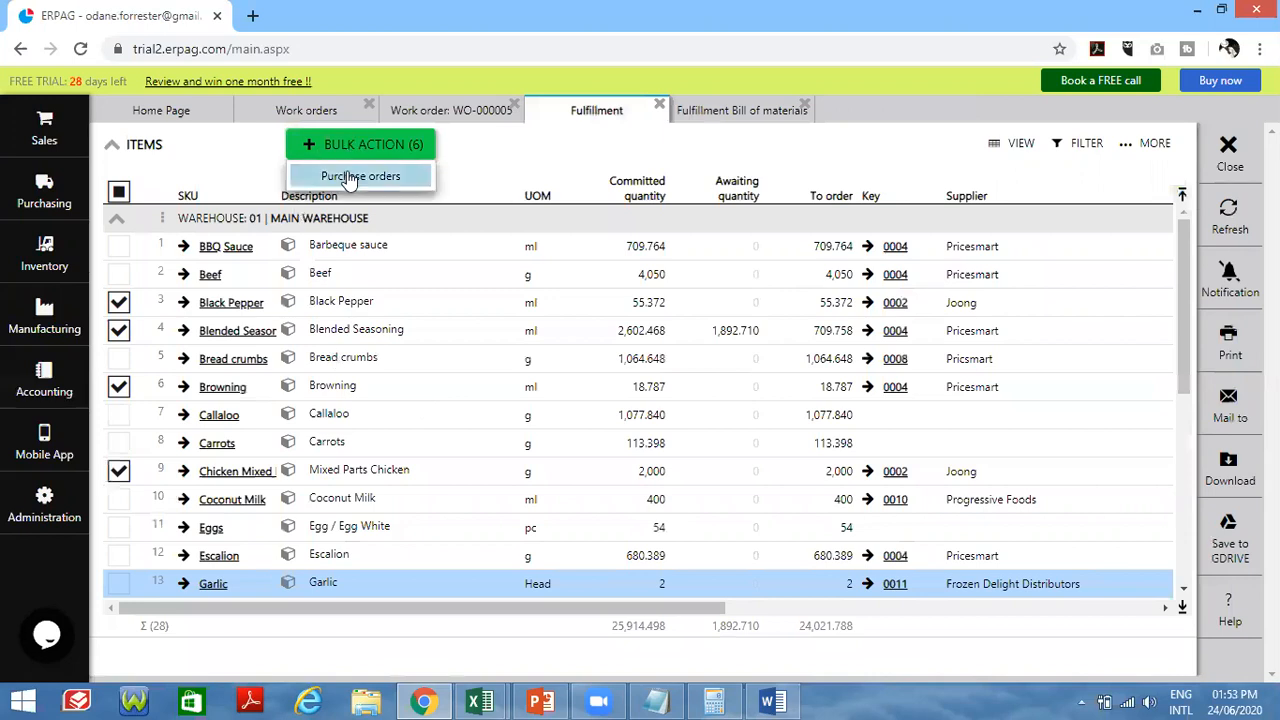
pyautogui.click(358, 176)
pyautogui.click(608, 428)
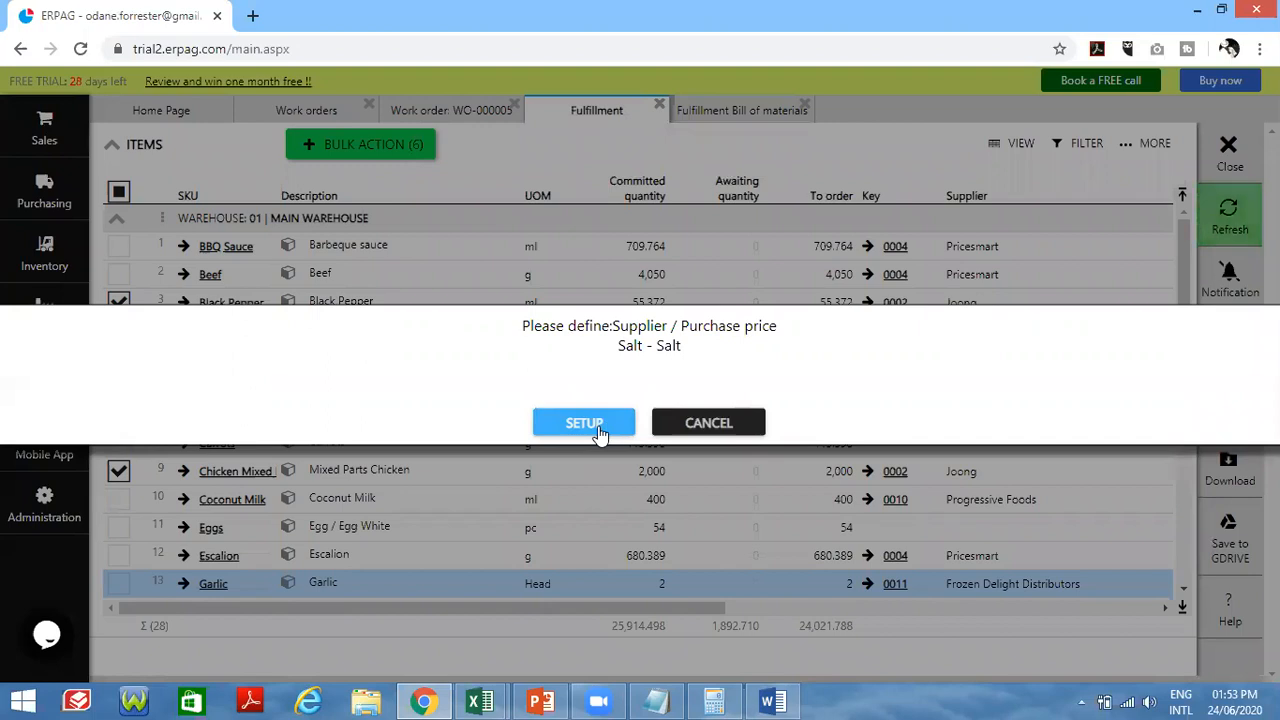
pyautogui.click(598, 426)
pyautogui.click(604, 428)
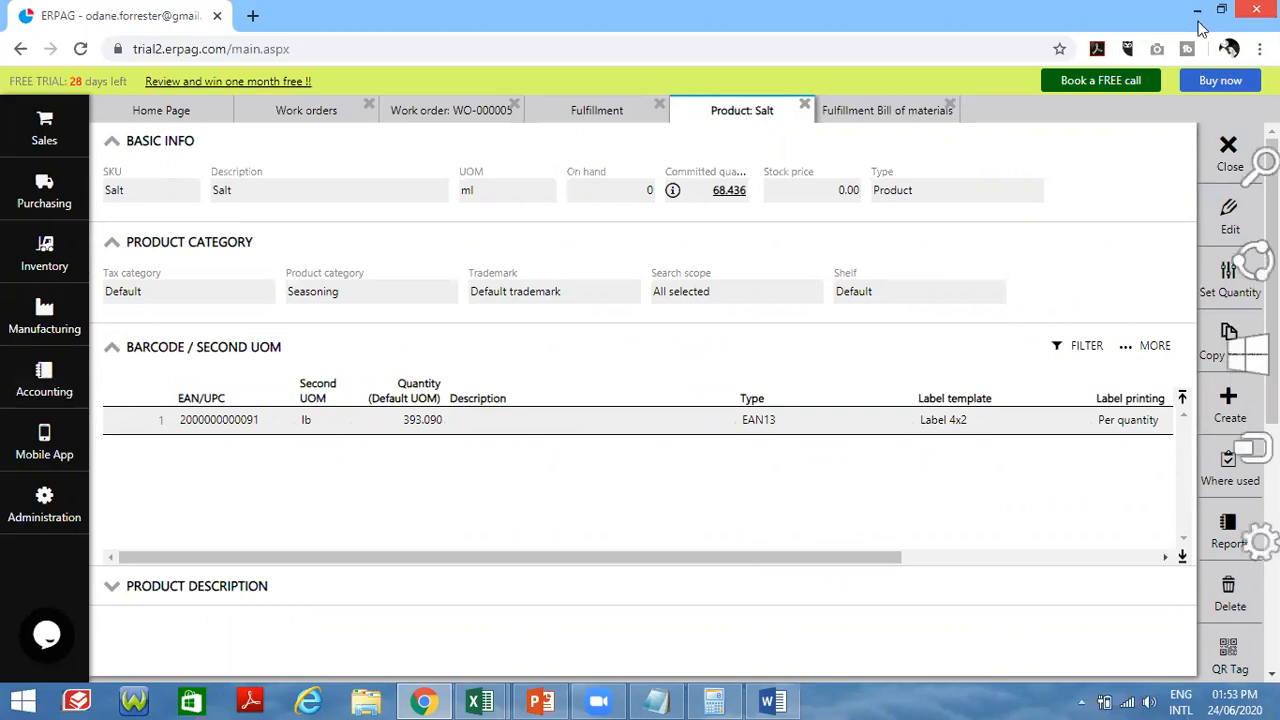
# - Set Salt's fulfillment supplier to Pricesmart (key 0004), save the product and close its page
pyautogui.click(1222, 228)
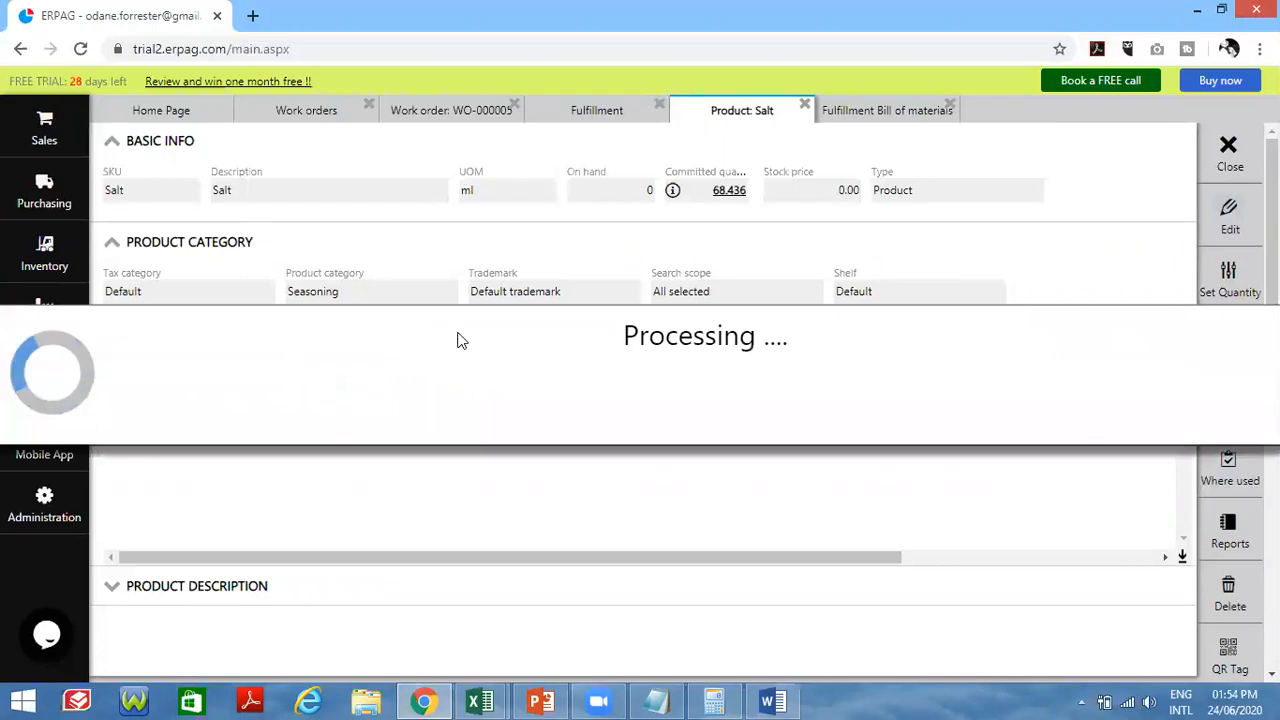
pyautogui.scroll(-2, 345, 400)
pyautogui.scroll(-1, 347, 400)
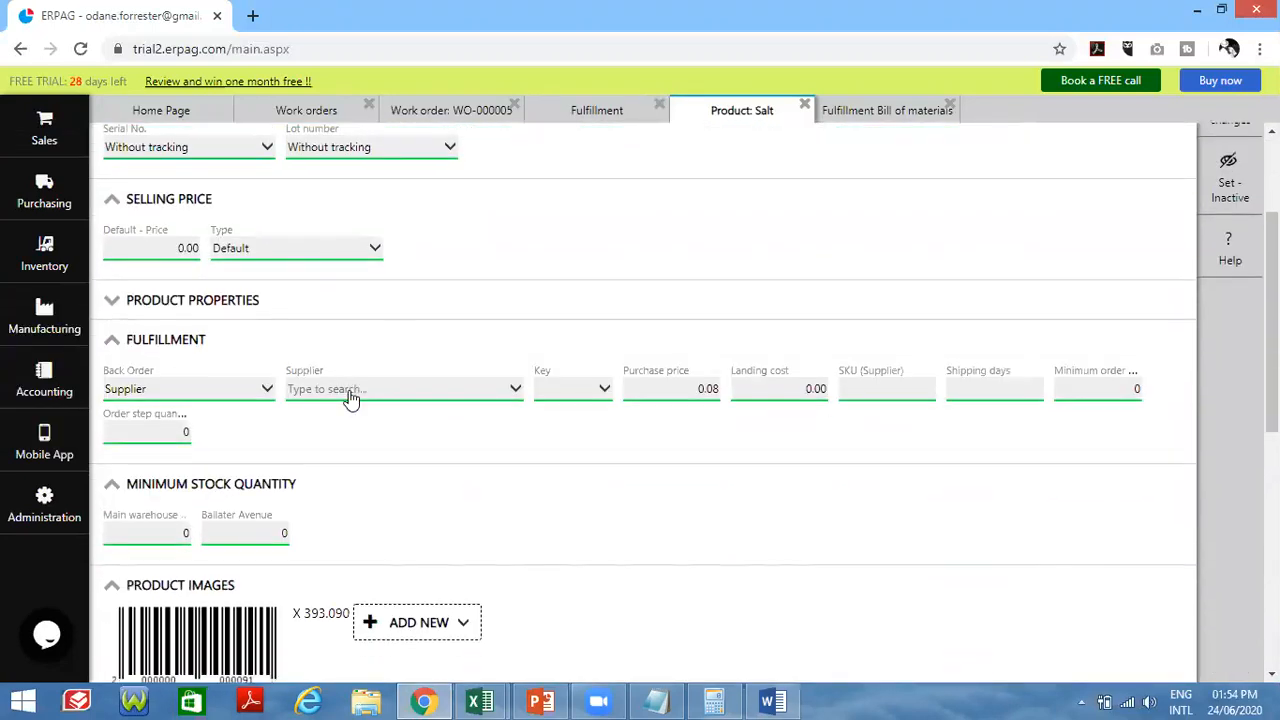
pyautogui.click(350, 392)
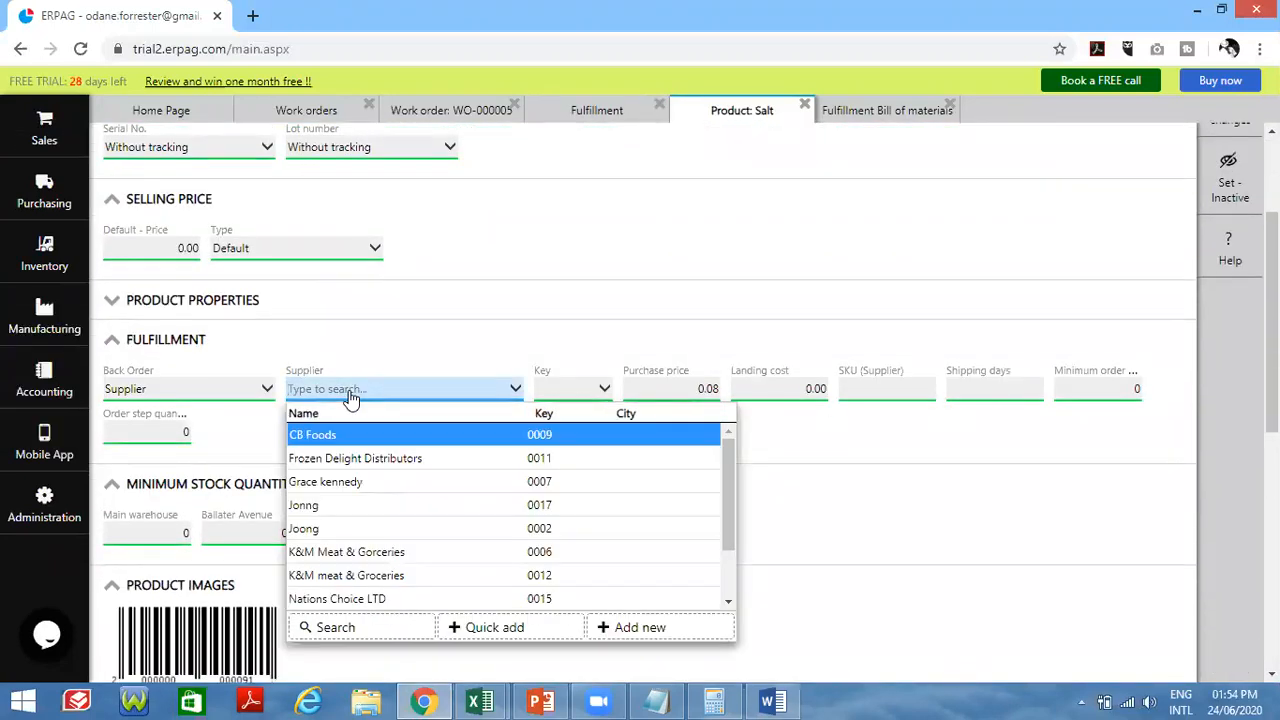
pyautogui.write('price')
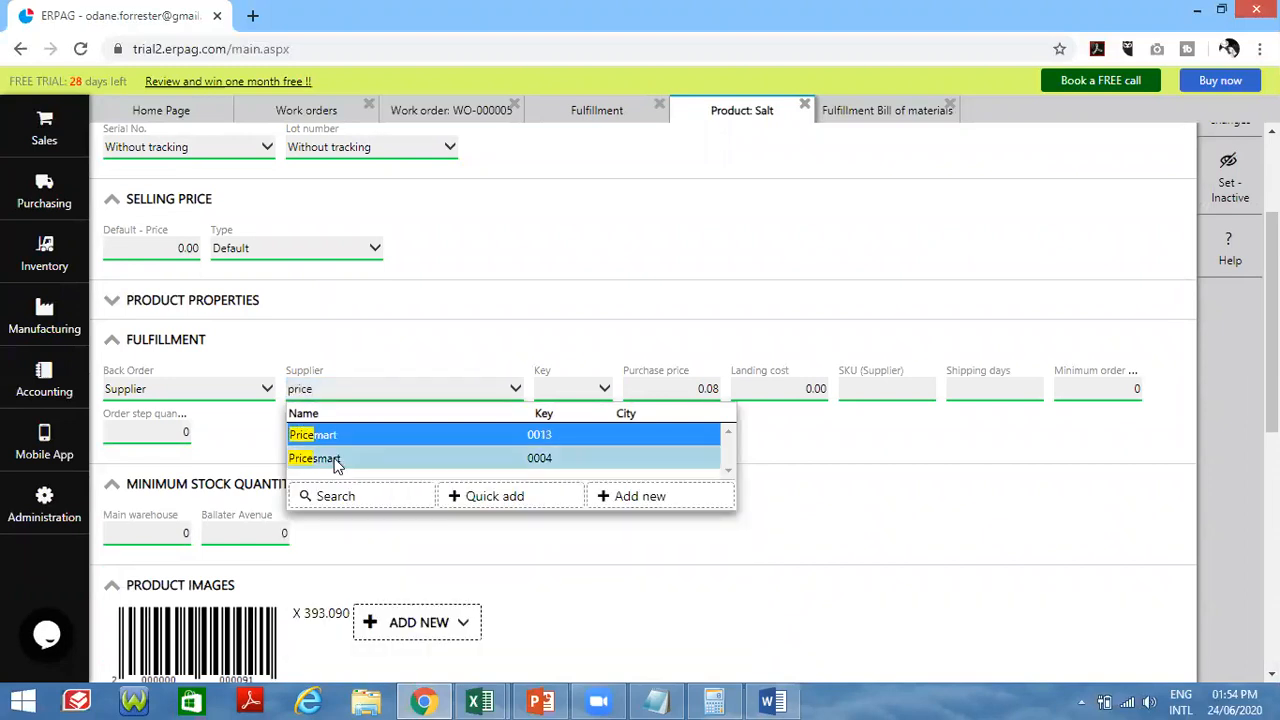
pyautogui.click(340, 457)
pyautogui.scroll(4, 1194, 257)
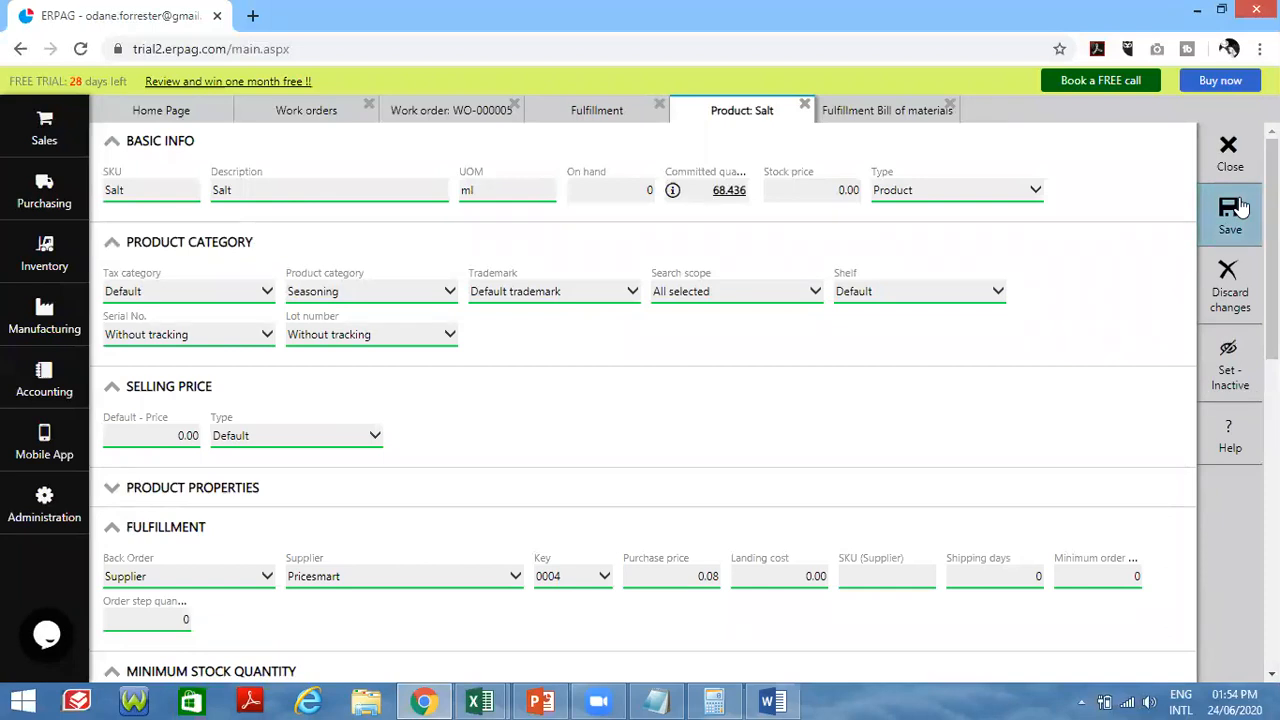
pyautogui.click(1231, 207)
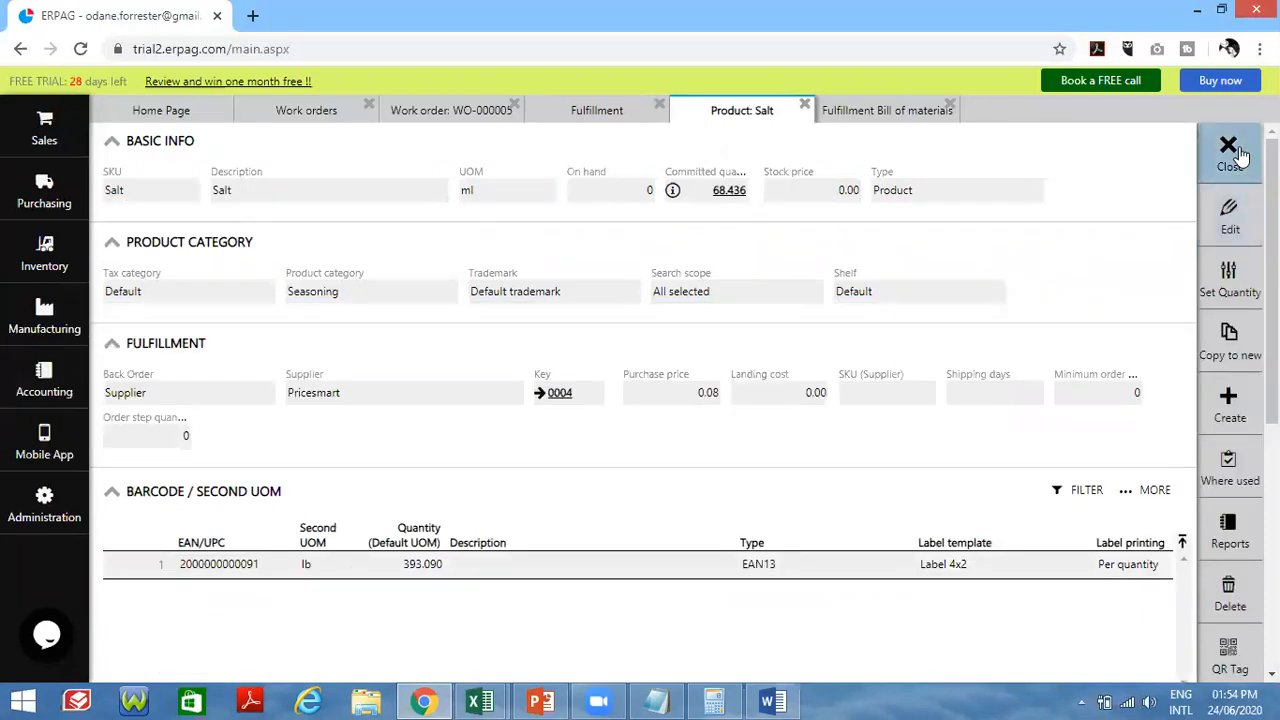
pyautogui.click(1230, 152)
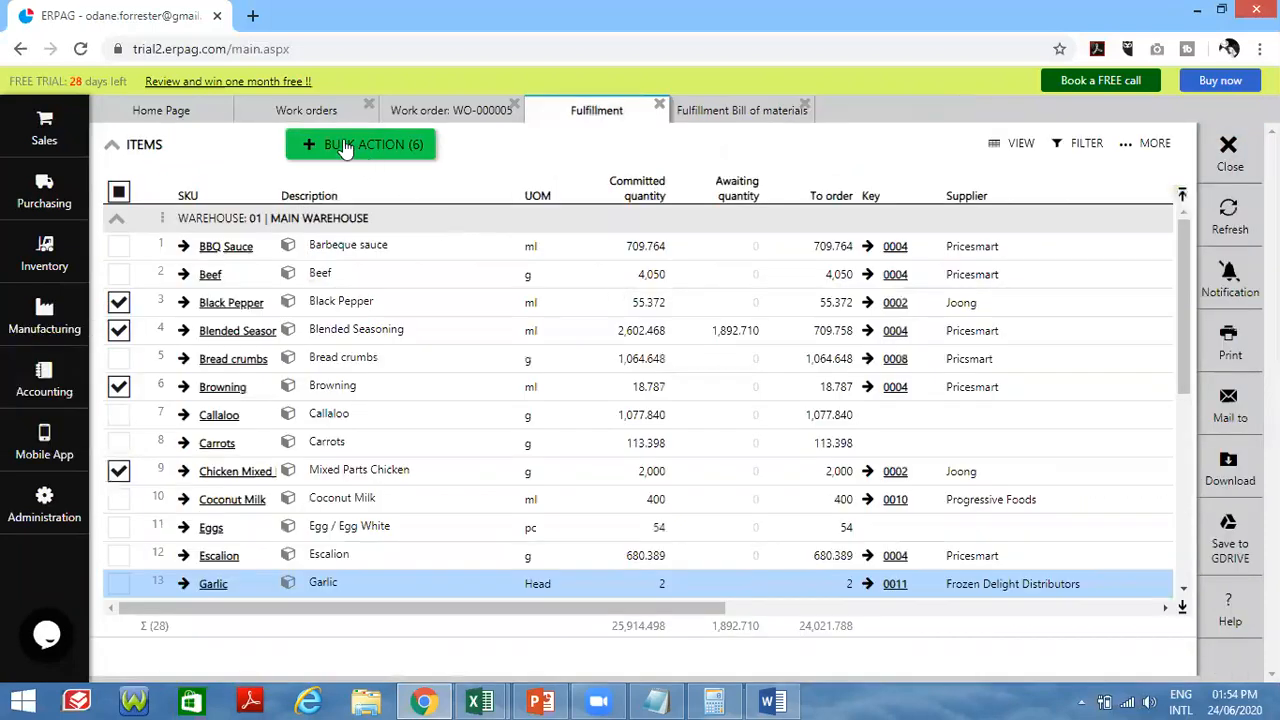
# - Run the bulk purchase orders action once more and open the setup of the Honey product
pyautogui.click(343, 146)
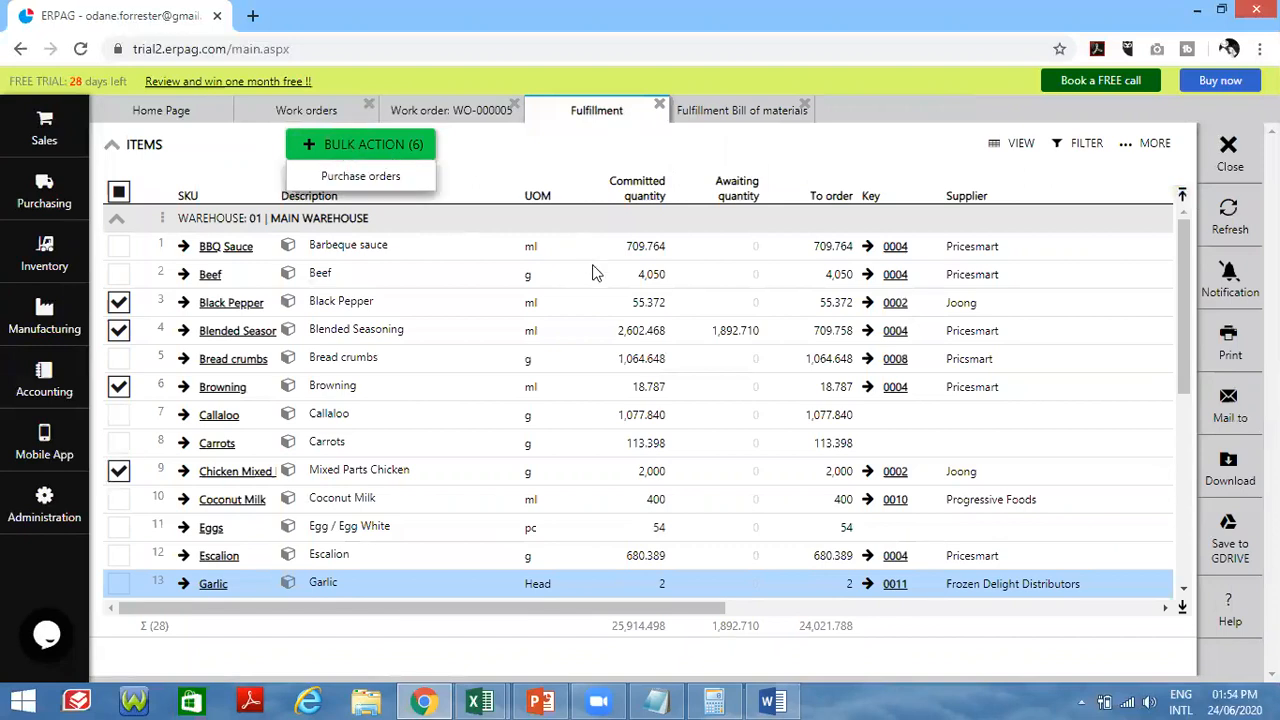
pyautogui.click(358, 175)
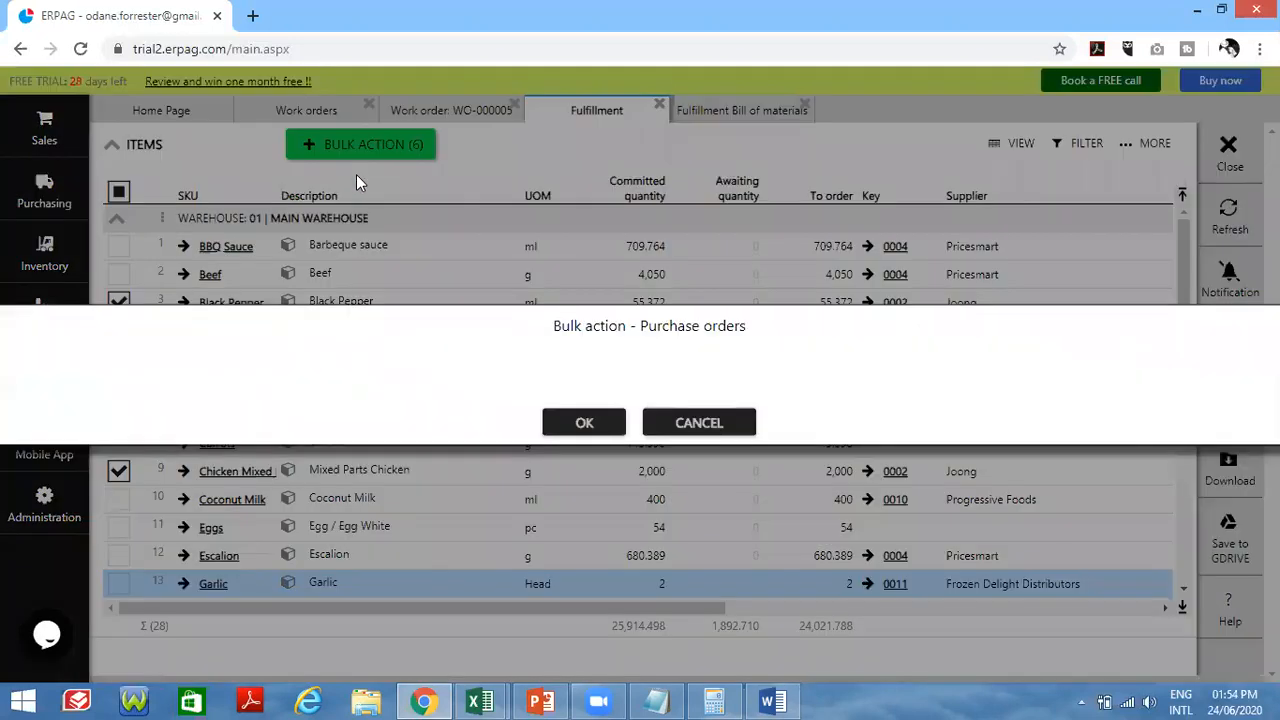
pyautogui.click(598, 425)
pyautogui.click(599, 424)
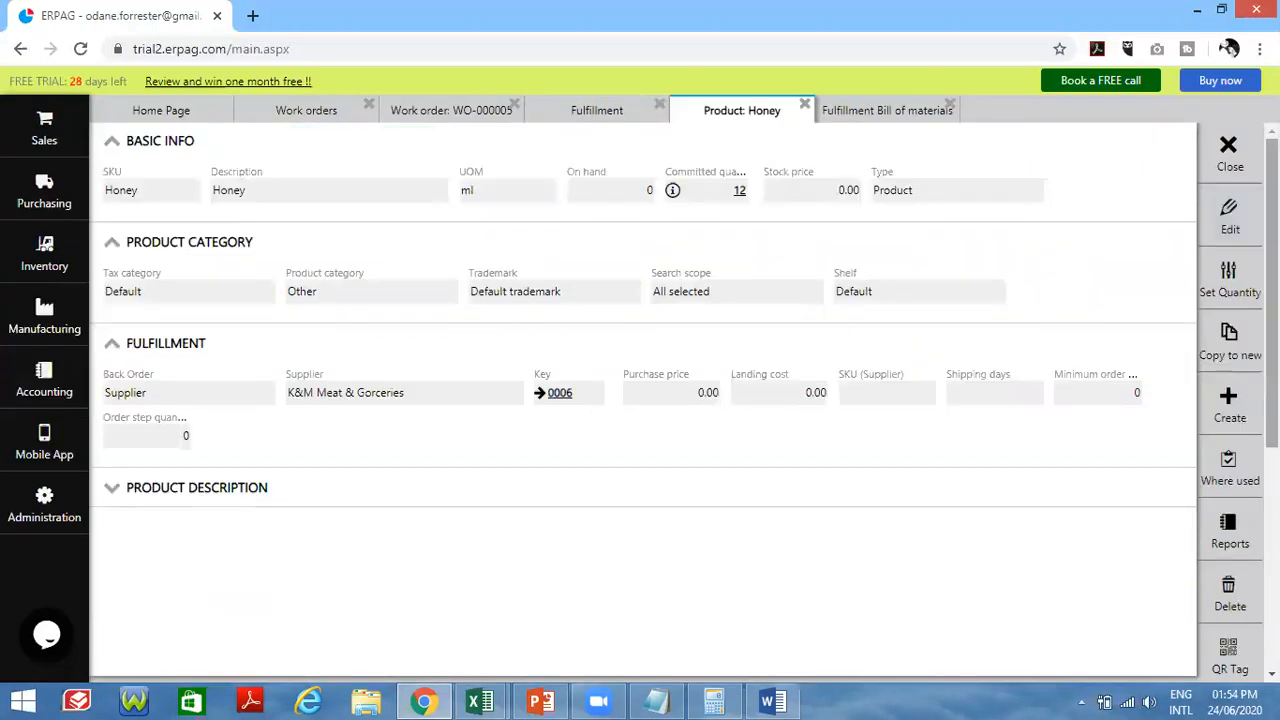
# - Open the Honey product for editing and divide 1300 by 1000 in the Windows Calculator
pyautogui.click(1230, 232)
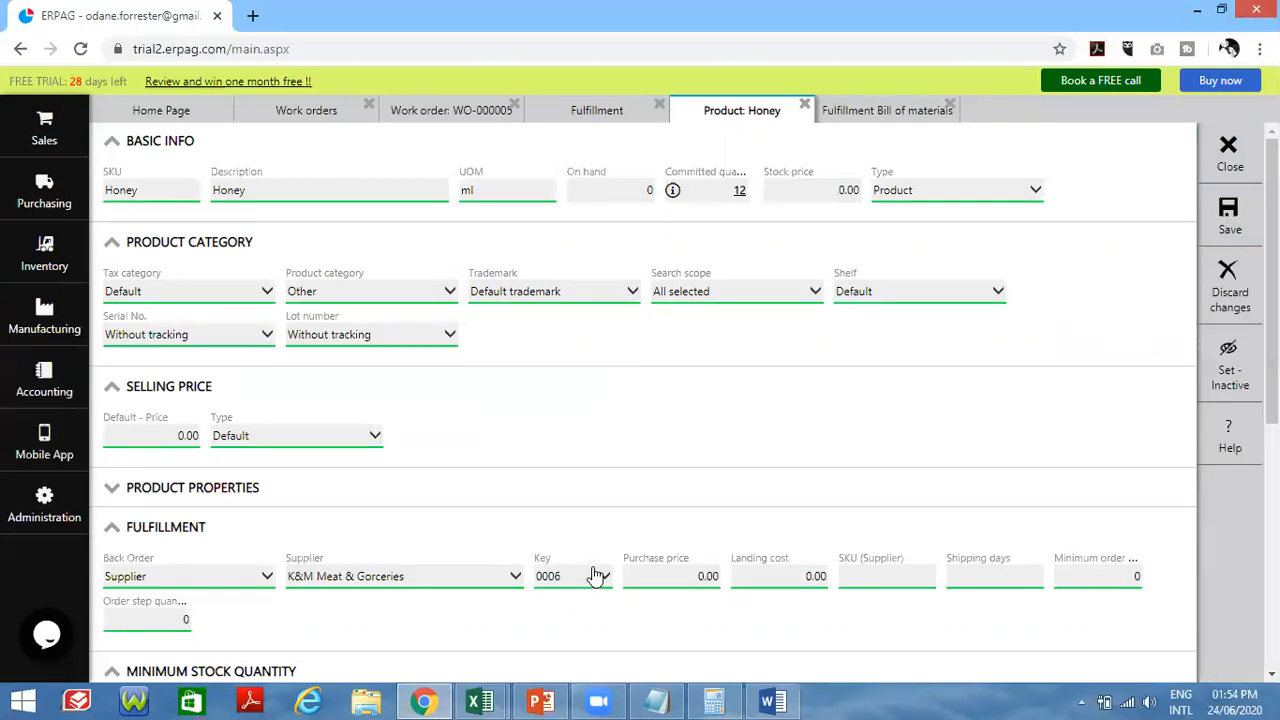
pyautogui.press('super+r')
pyautogui.write('calc')
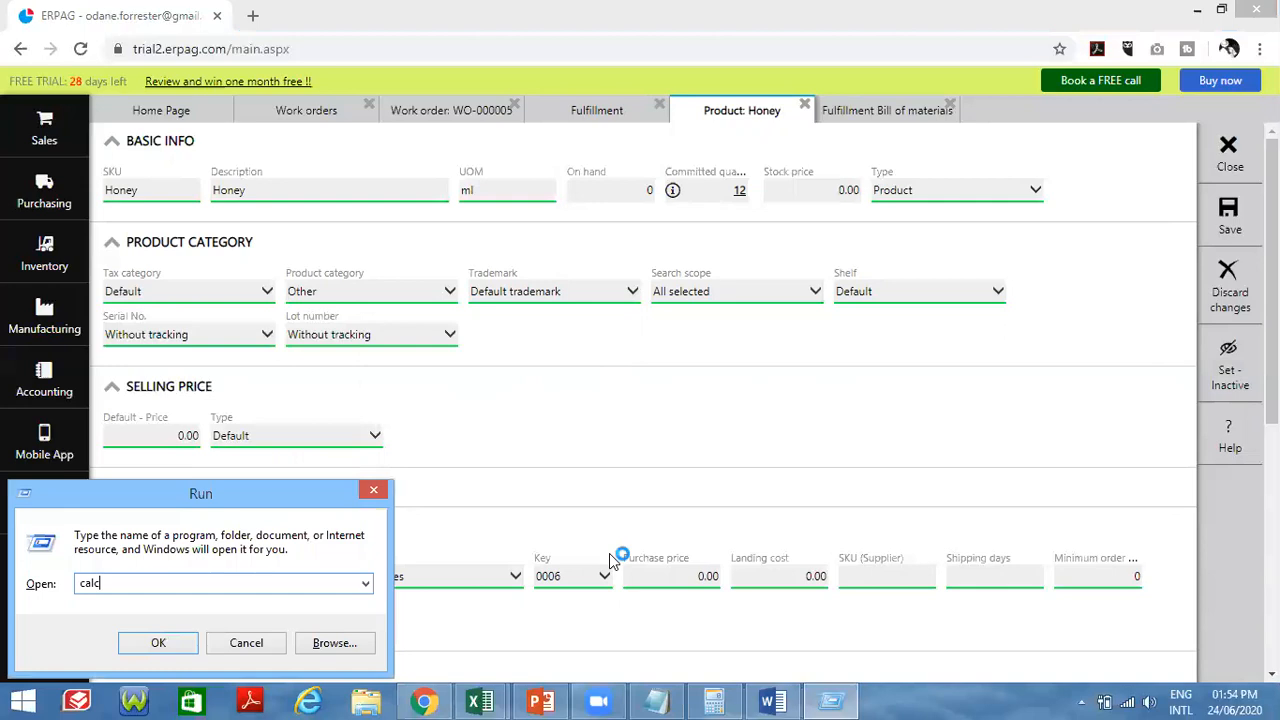
pyautogui.press('Return')
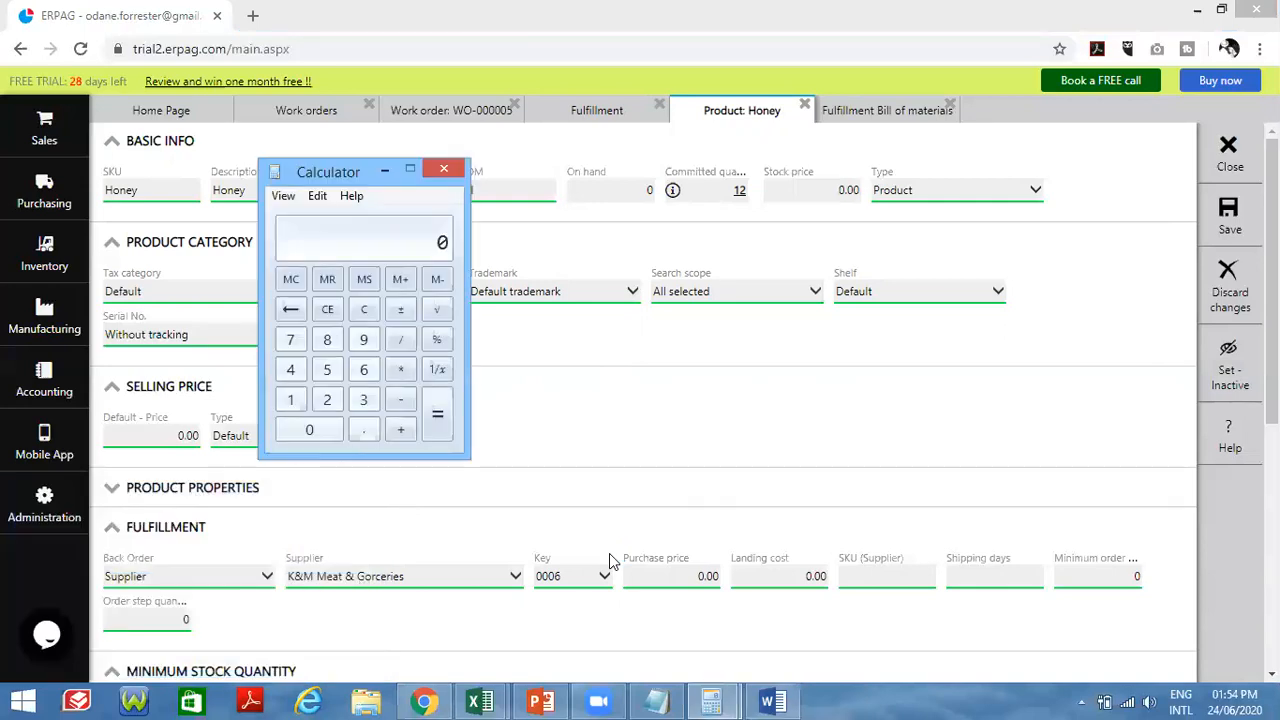
pyautogui.write('1300')
pyautogui.write('1000')
pyautogui.press('Return')
# - Set Honey's purchase price to 1.3, save the product and close its page
pyautogui.click(720, 604)
pyautogui.click(680, 579)
pyautogui.write('1.3')
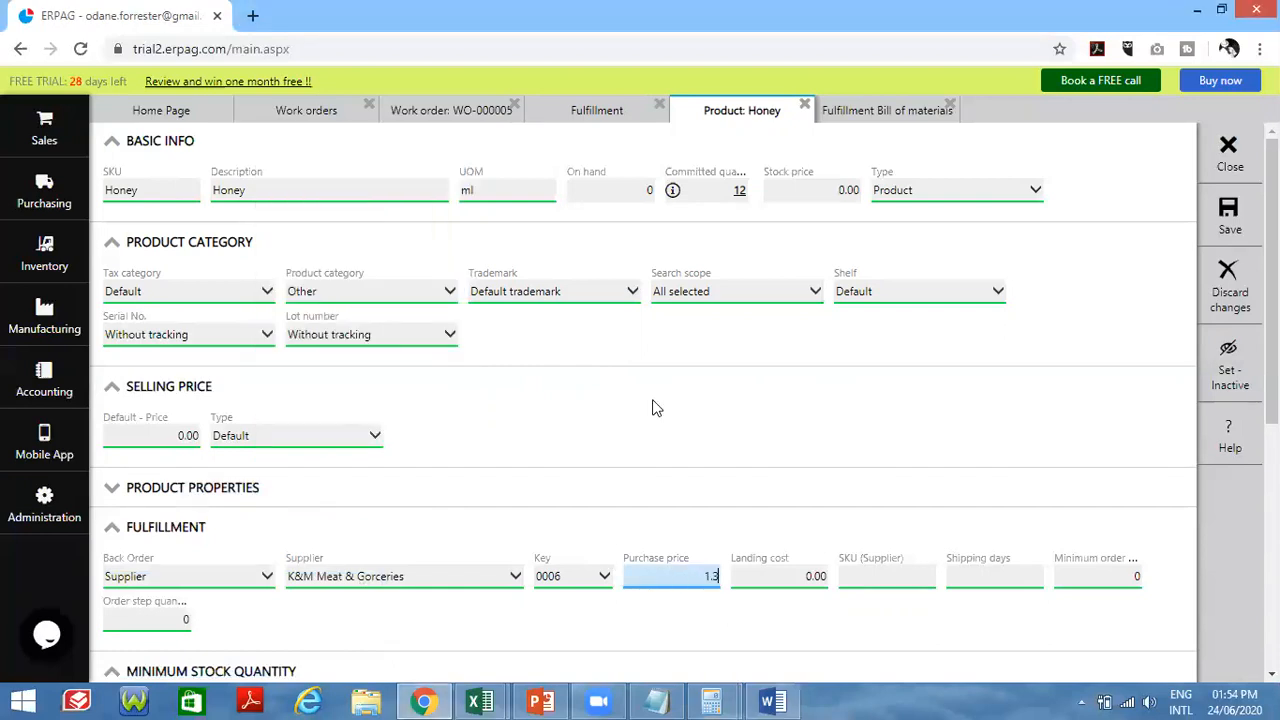
pyautogui.click(1222, 215)
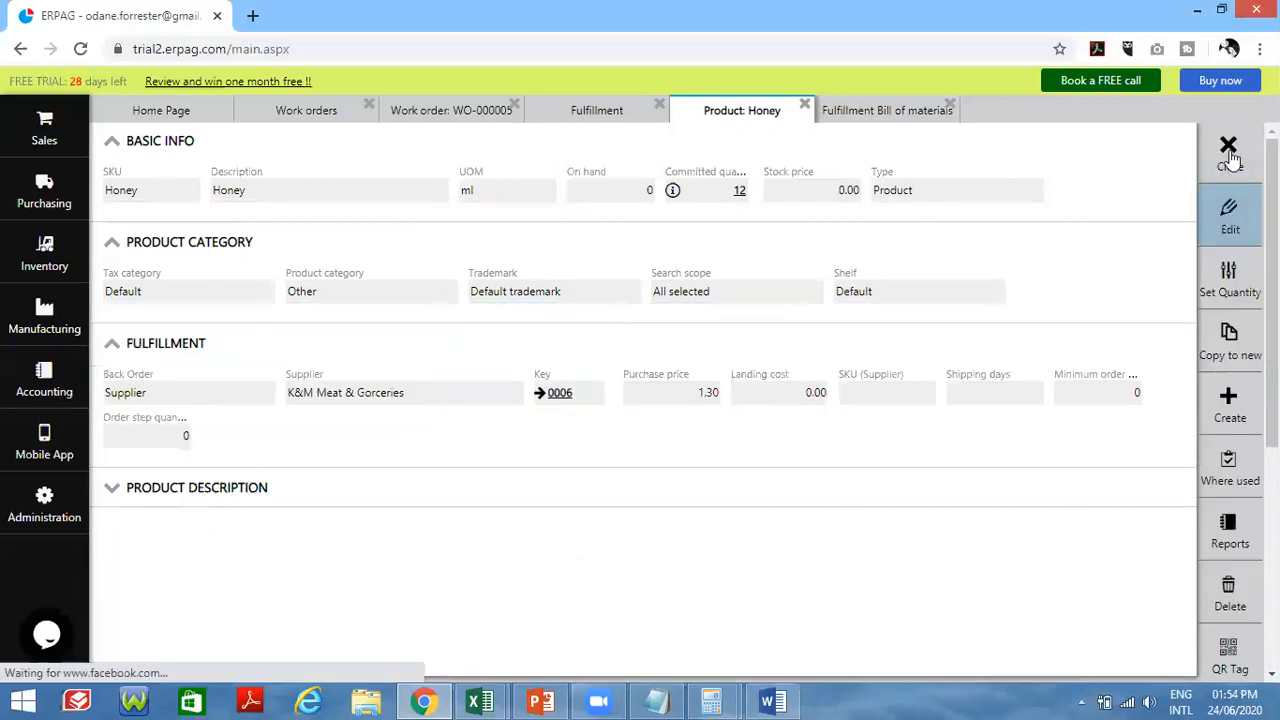
pyautogui.click(1229, 150)
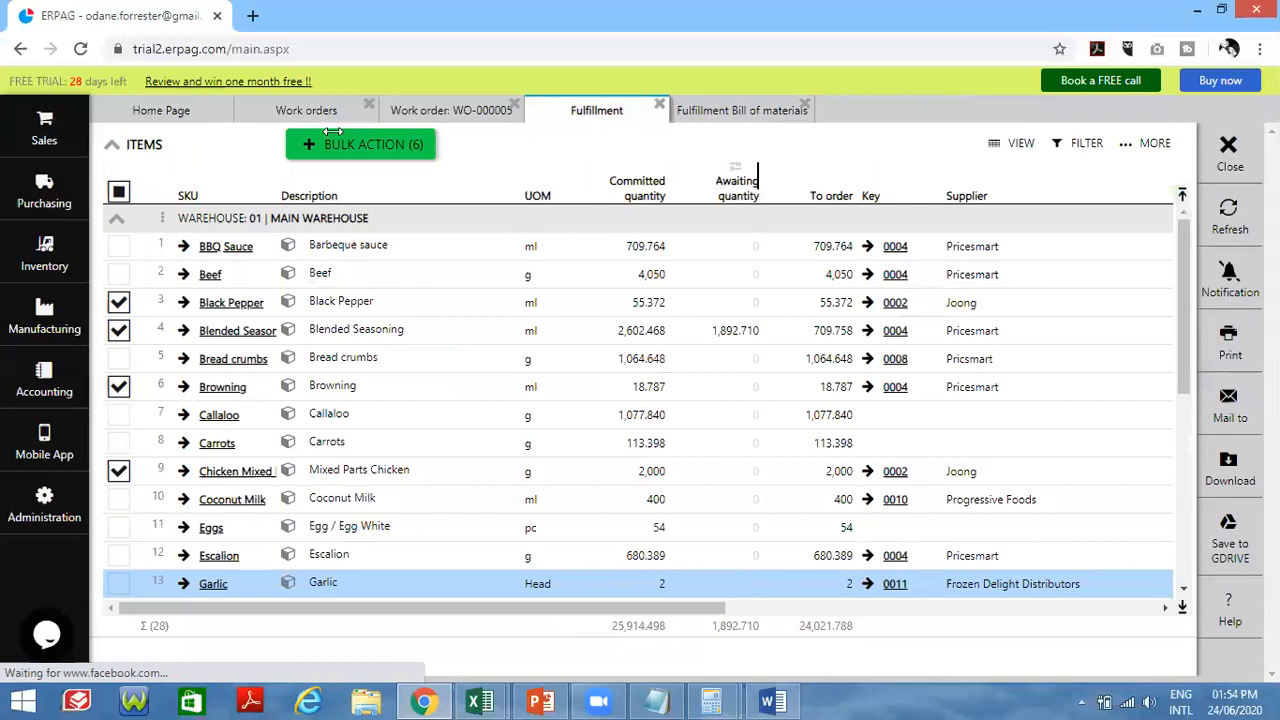
# - Run the bulk purchase orders action again for the six selected ingredients and confirm it
pyautogui.click(333, 132)
pyautogui.click(354, 187)
pyautogui.click(585, 423)
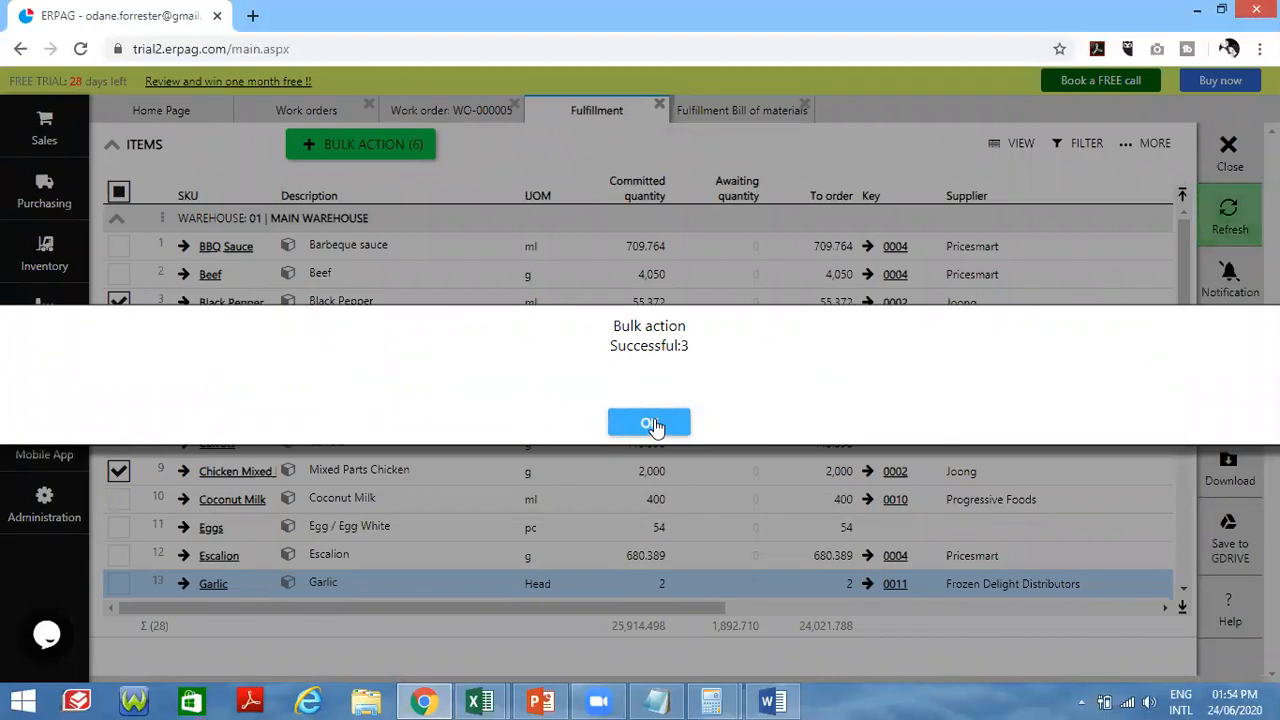
pyautogui.click(650, 423)
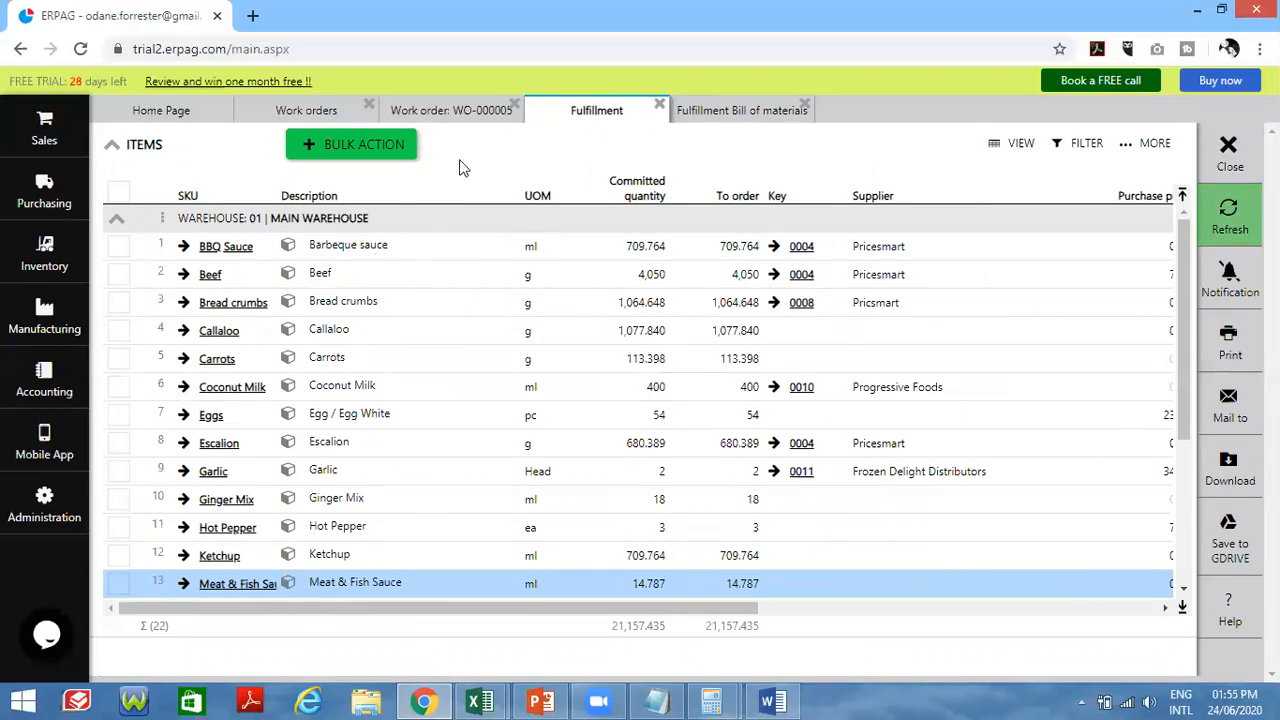
# - Open the purchase orders list and bulk receive the Joong, Pricesmart and K&M Meat & Gorceries orders
pyautogui.click(44, 190)
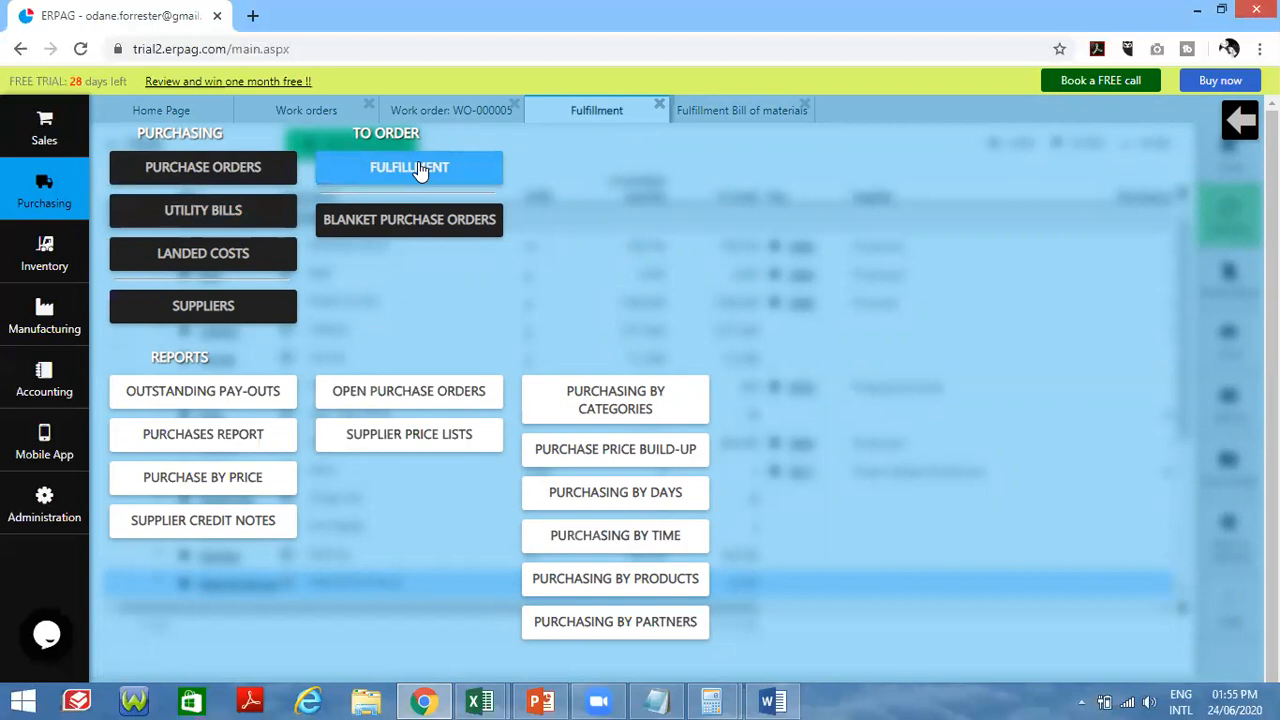
pyautogui.click(227, 166)
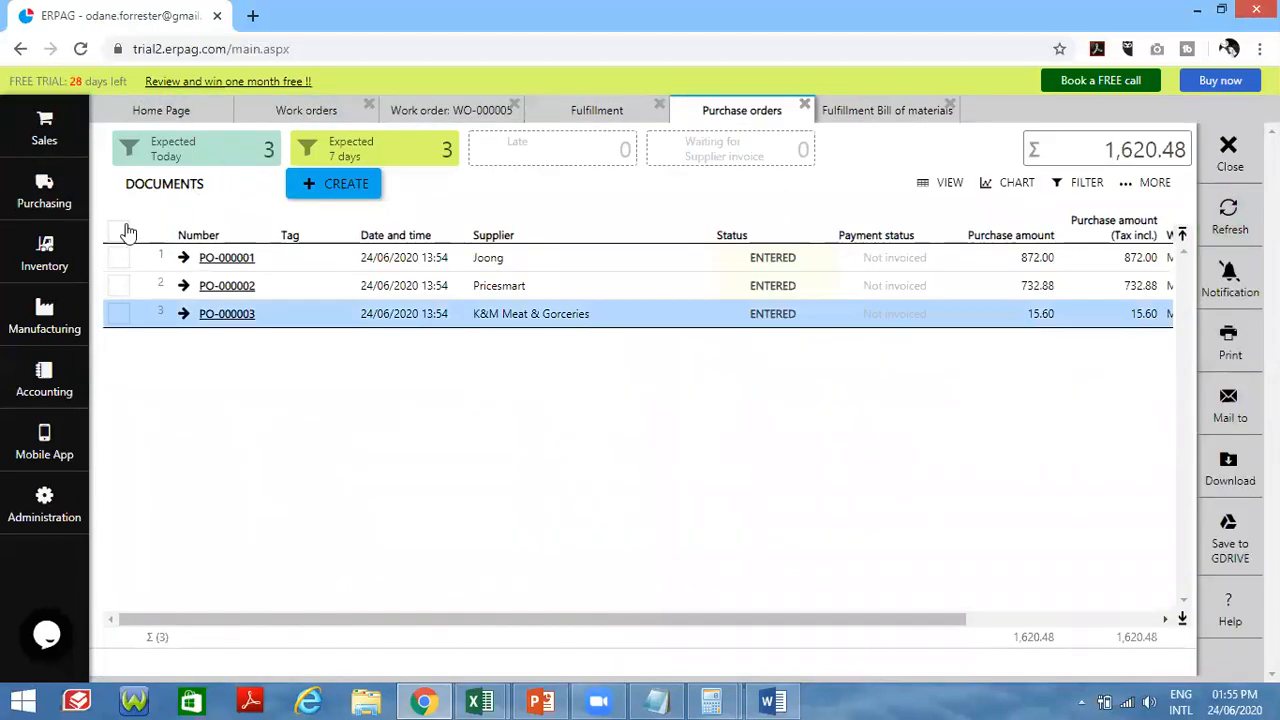
pyautogui.click(117, 233)
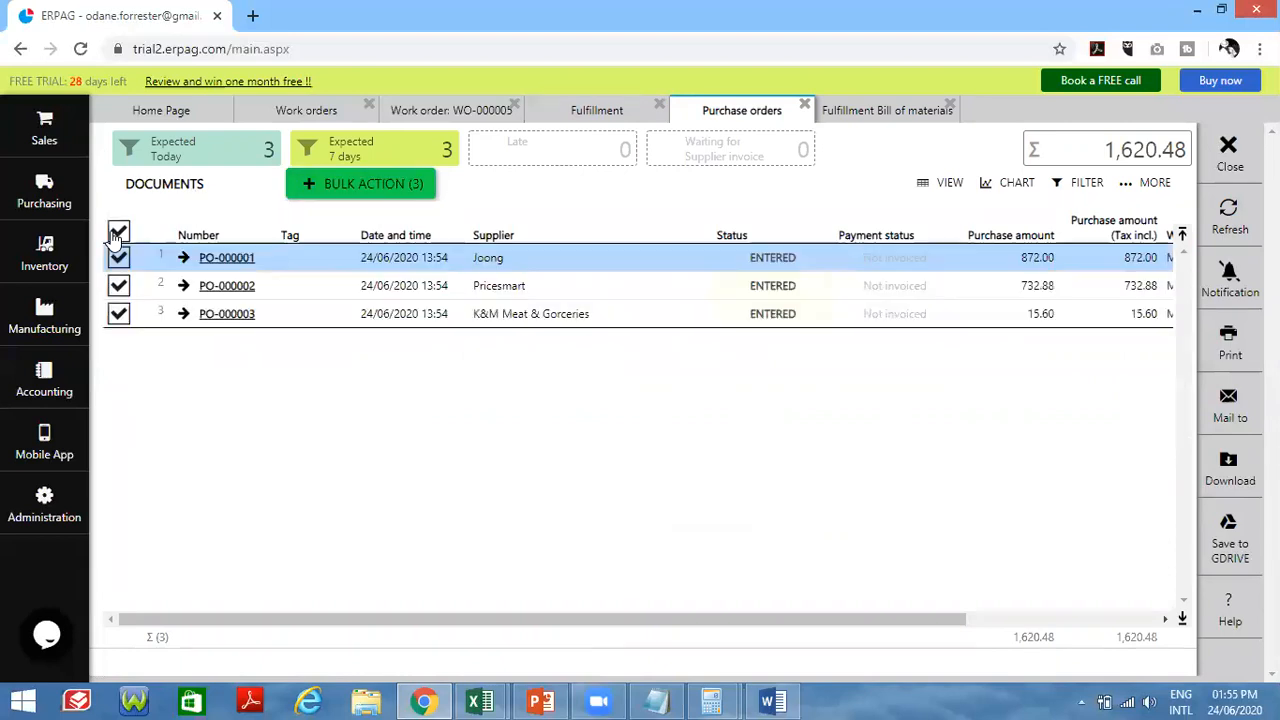
pyautogui.click(372, 188)
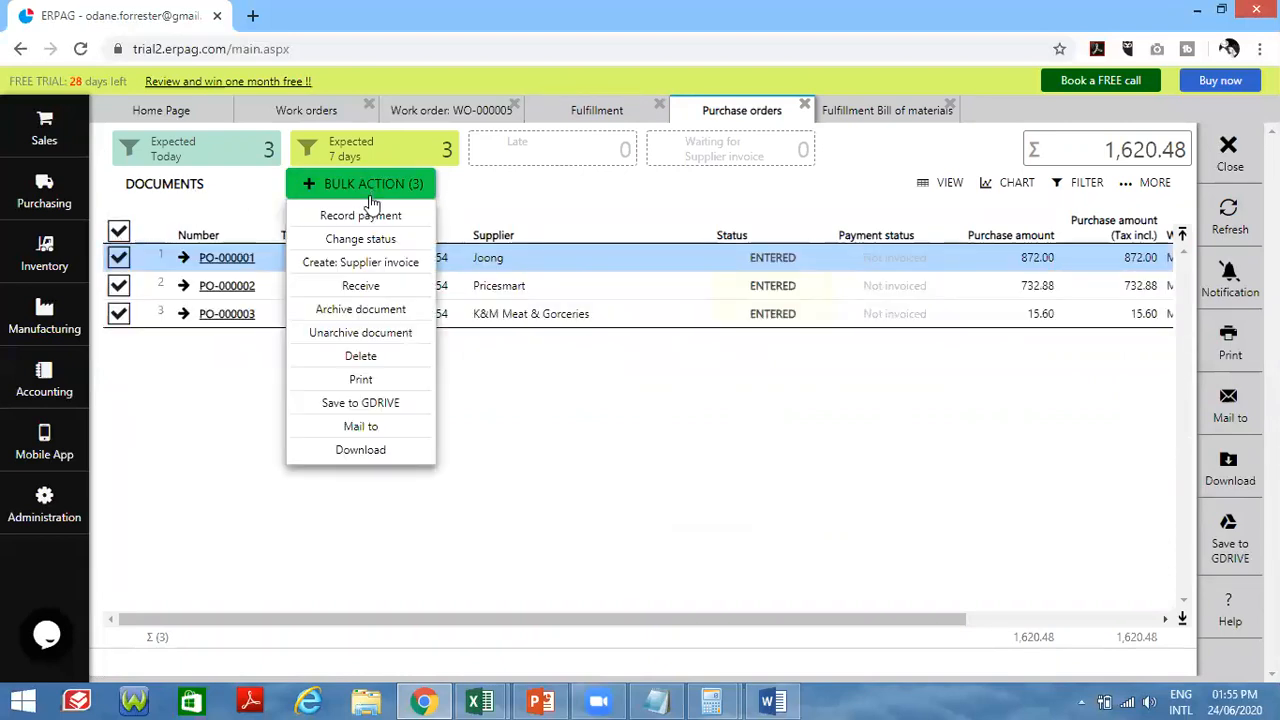
pyautogui.click(368, 290)
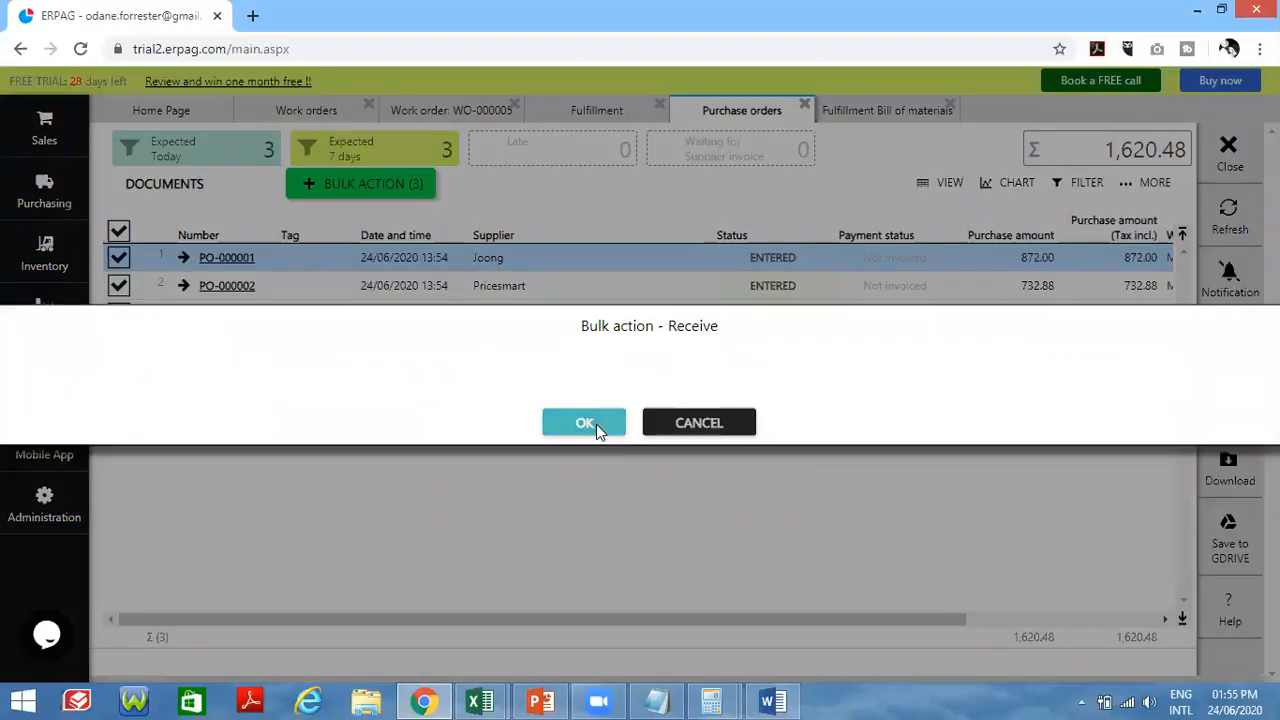
pyautogui.click(596, 424)
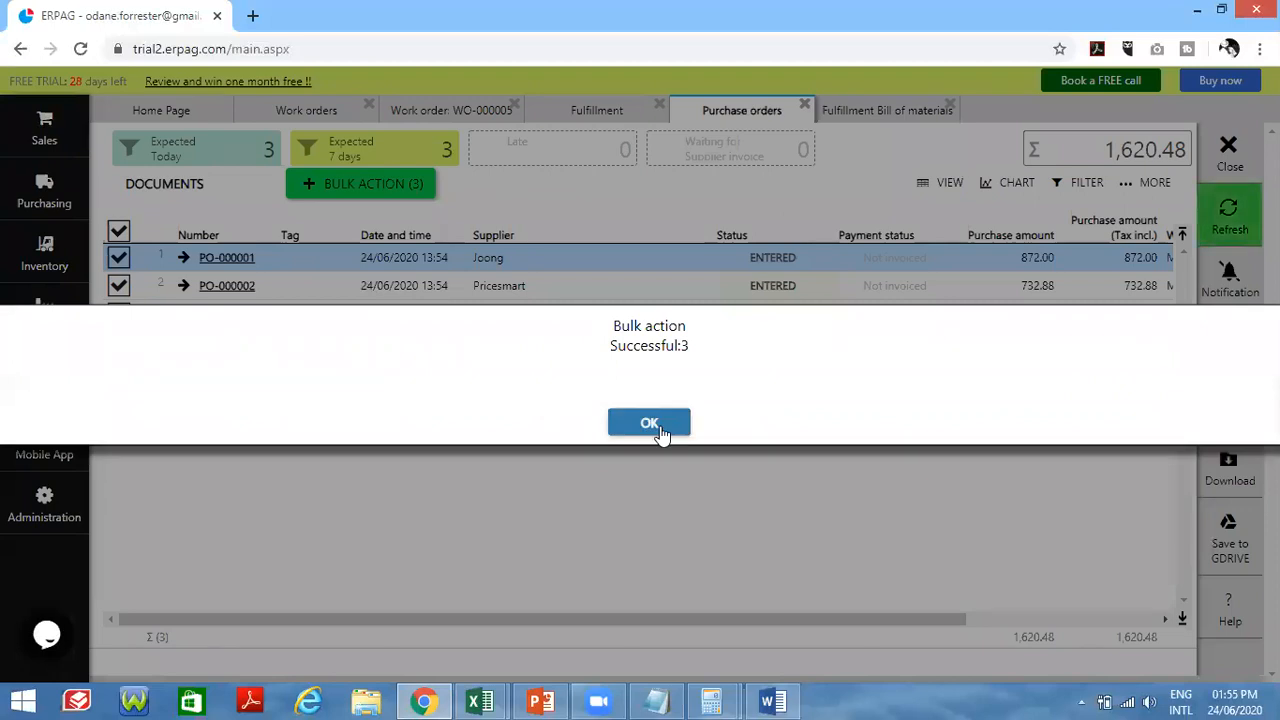
pyautogui.click(651, 423)
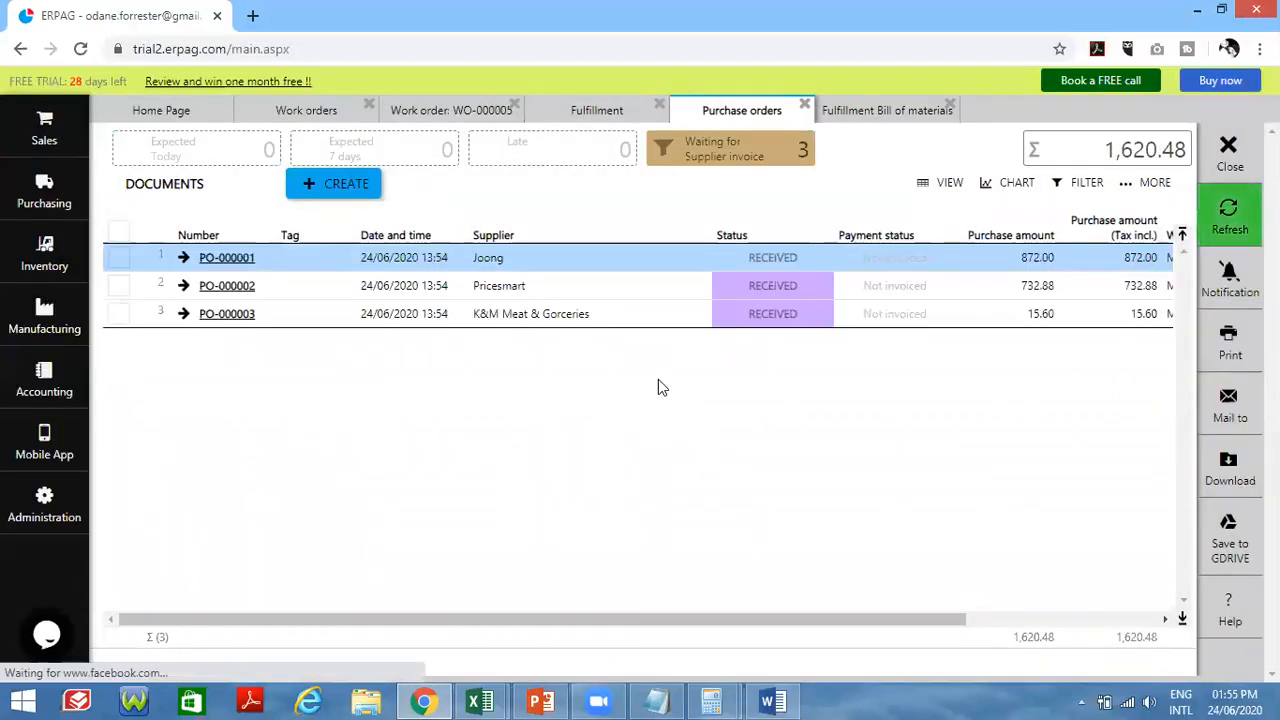
# - Return to the work orders list, refresh it and open the Honey Glazed Chicken BATCH work order
pyautogui.click(44, 318)
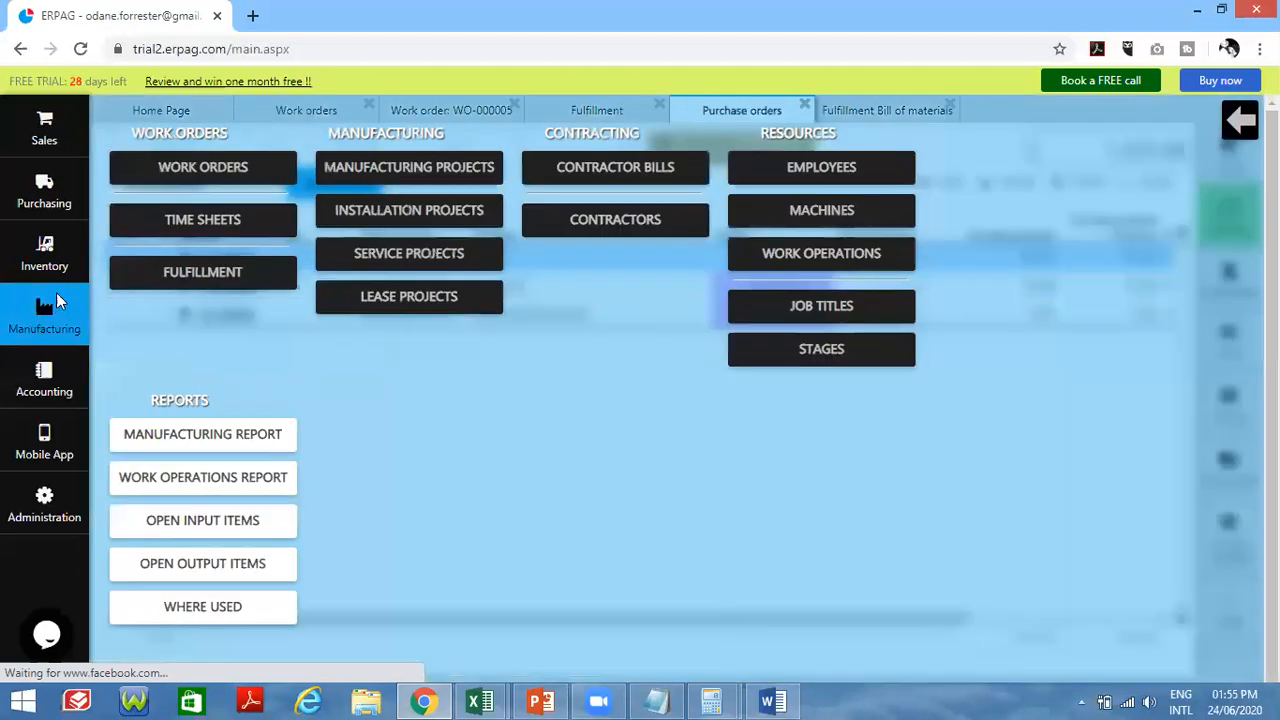
pyautogui.click(197, 169)
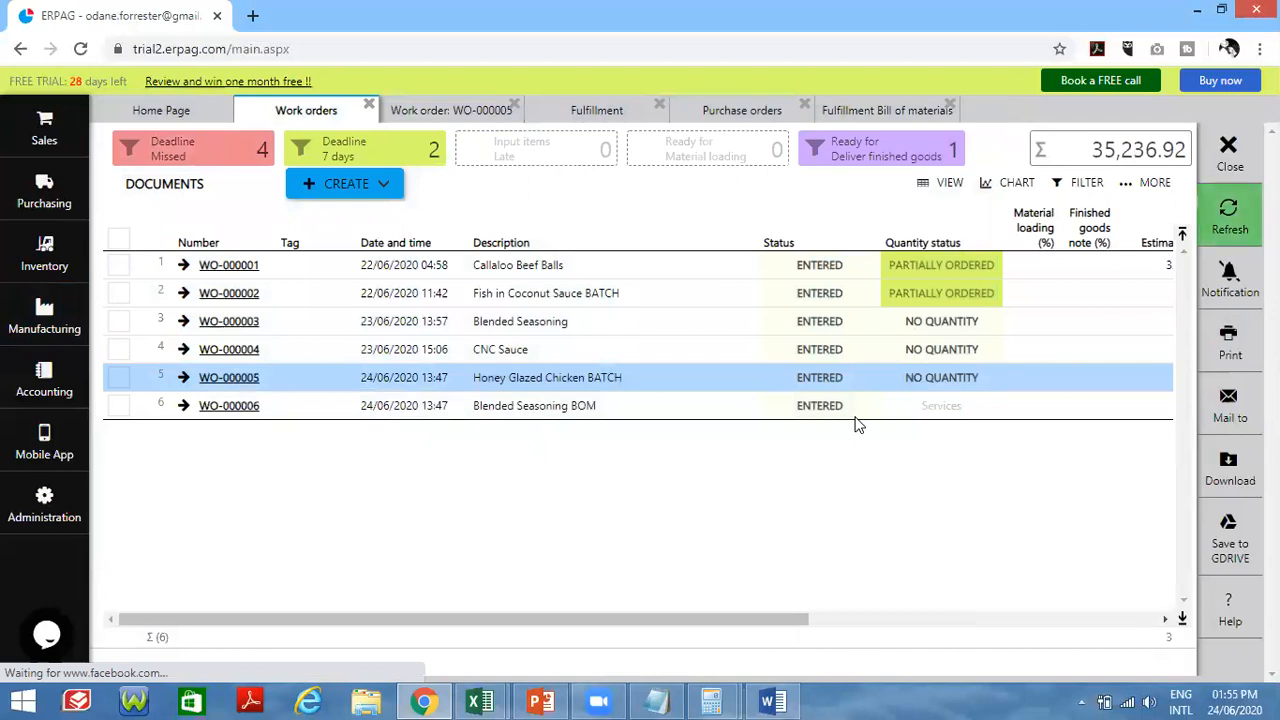
pyautogui.click(117, 382)
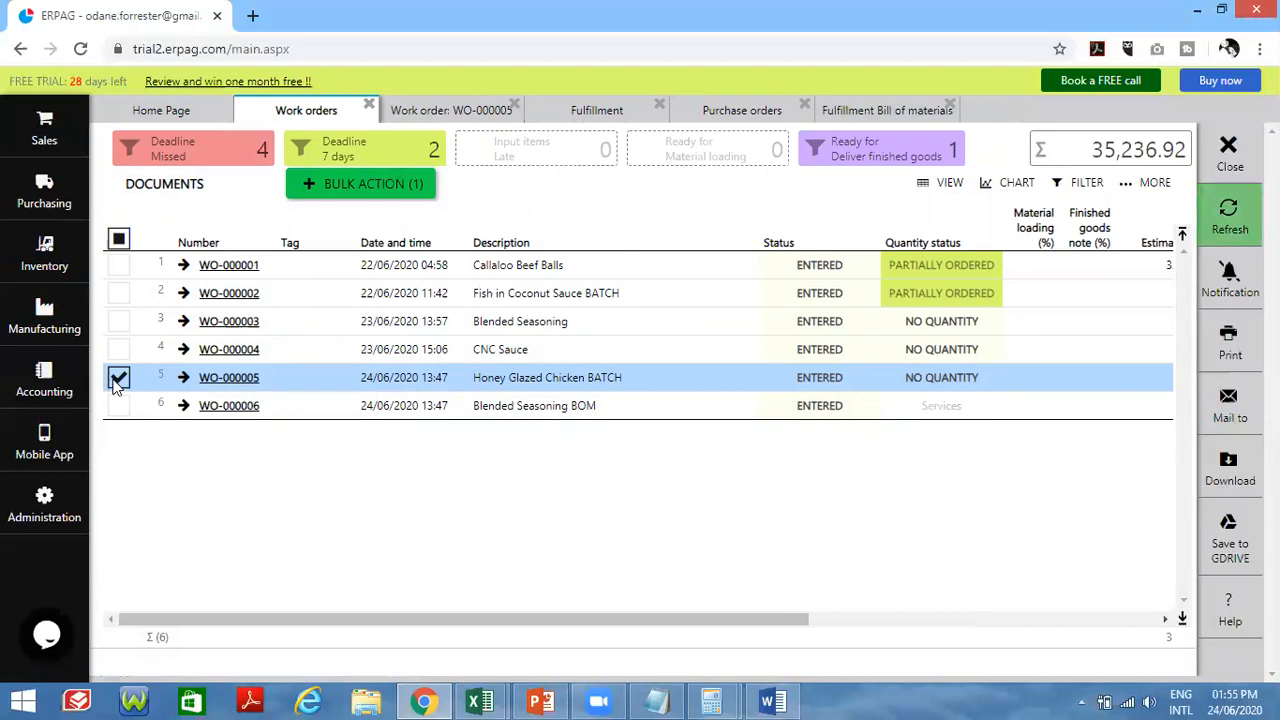
pyautogui.click(1228, 214)
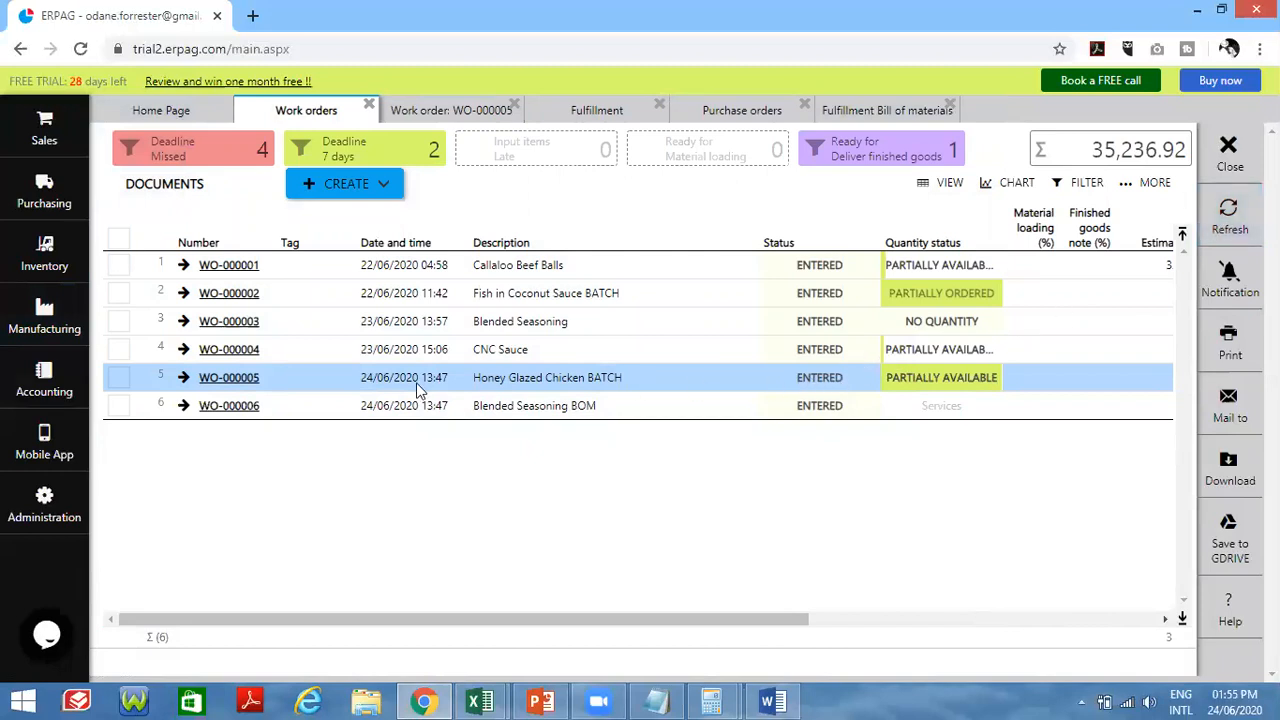
pyautogui.click(207, 384)
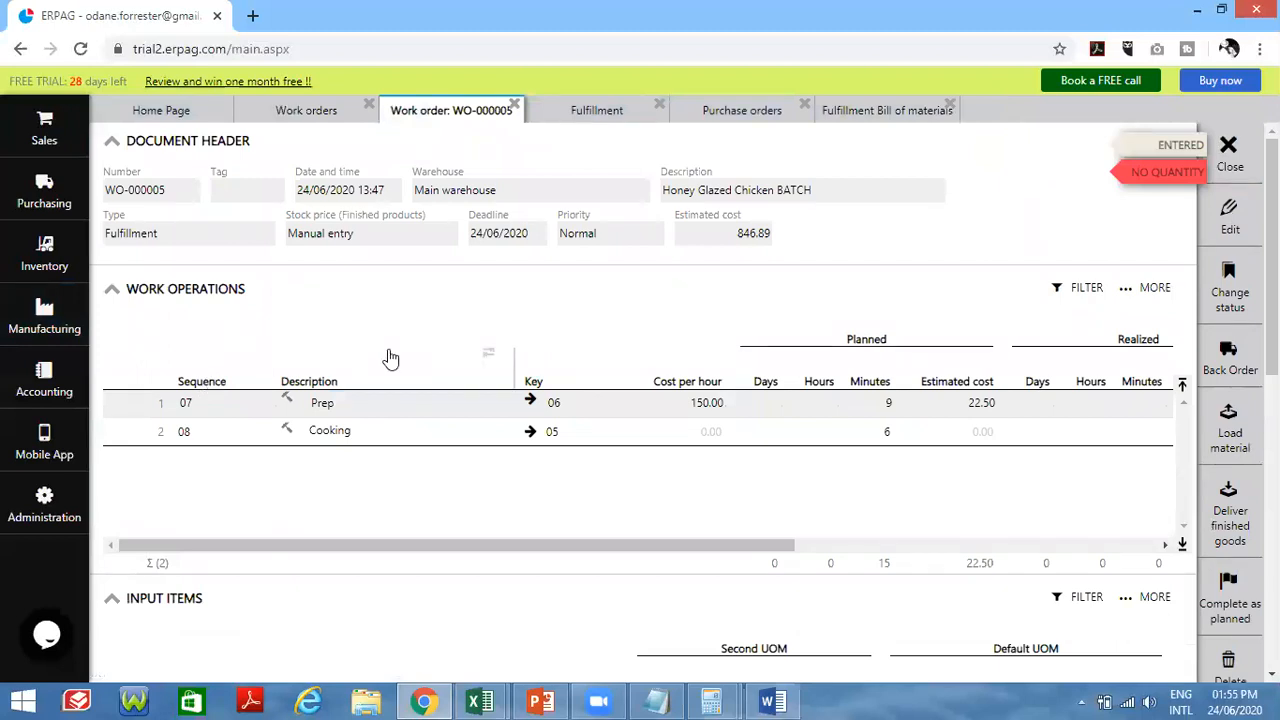
# - Edit the Honey Glazed Chicken BATCH work order, set its priority to High and save it
pyautogui.click(1229, 216)
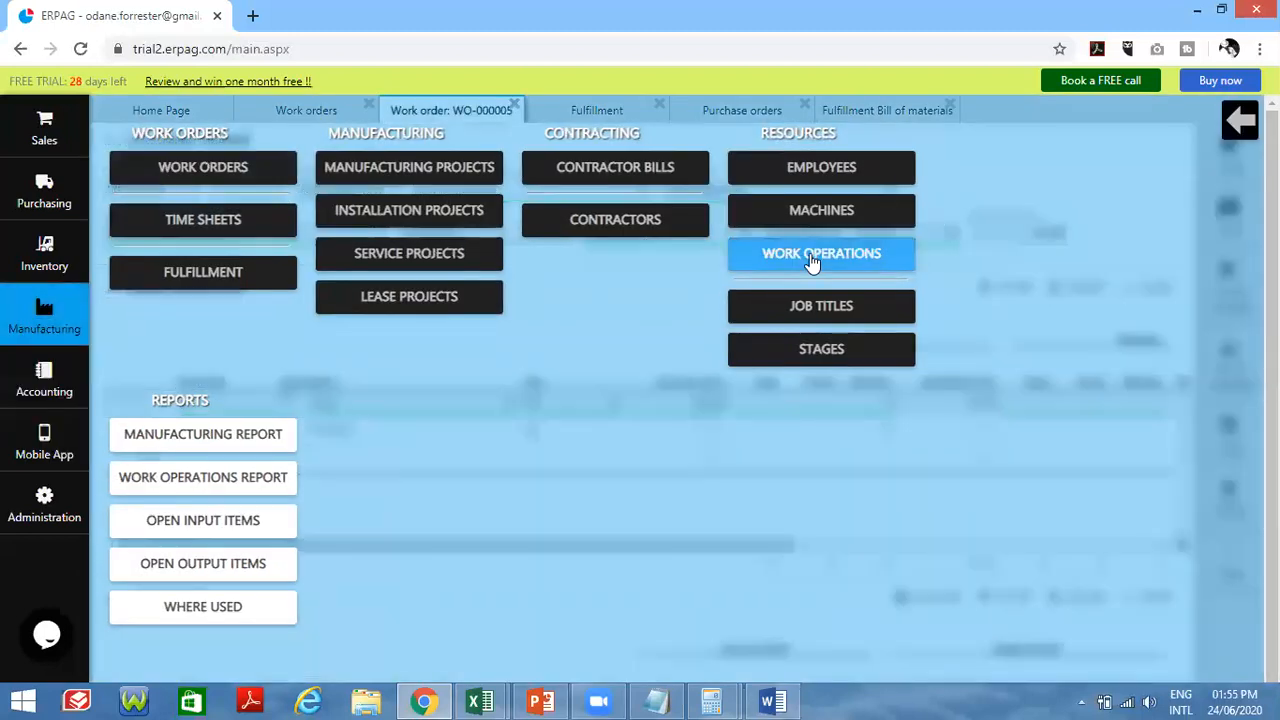
pyautogui.click(1236, 126)
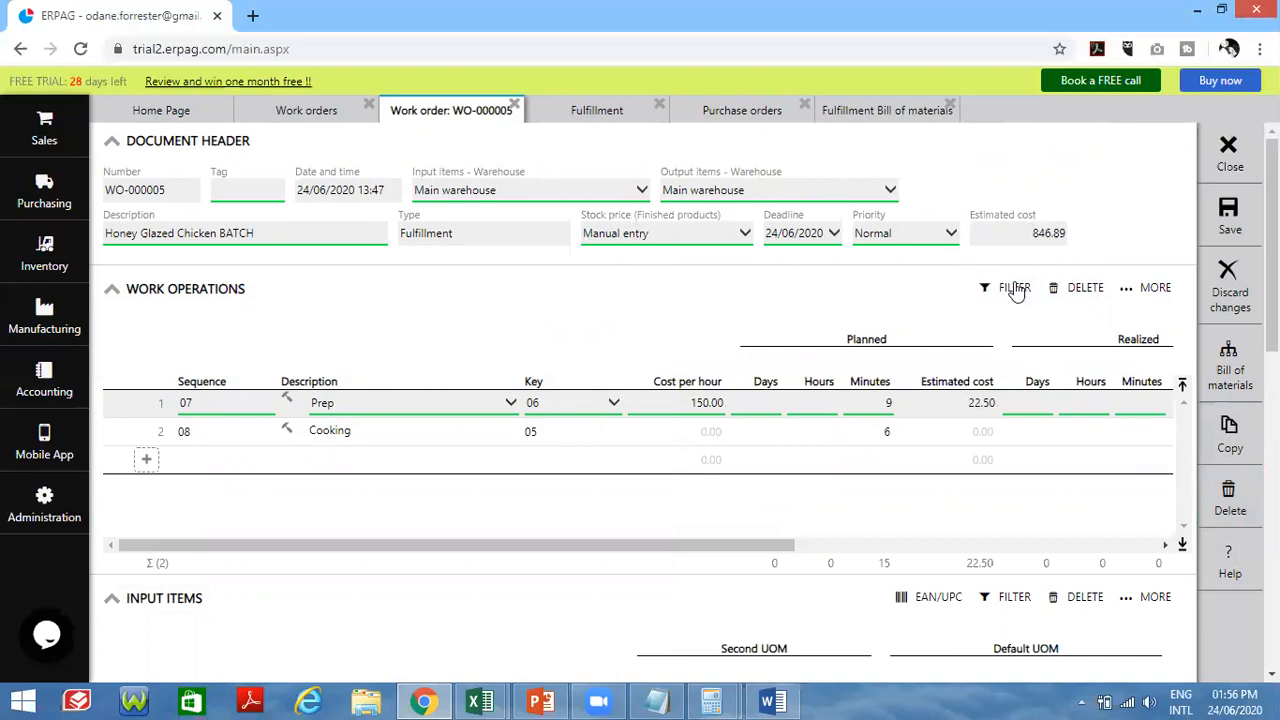
pyautogui.click(935, 243)
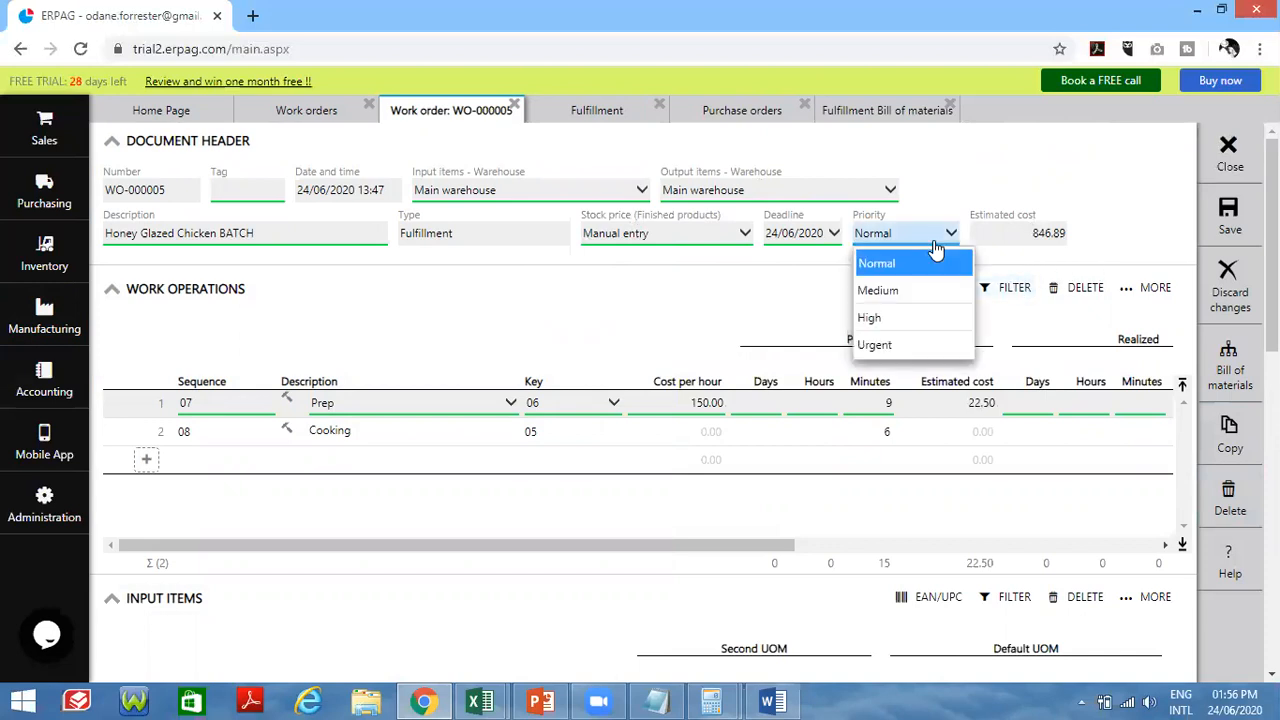
pyautogui.click(908, 318)
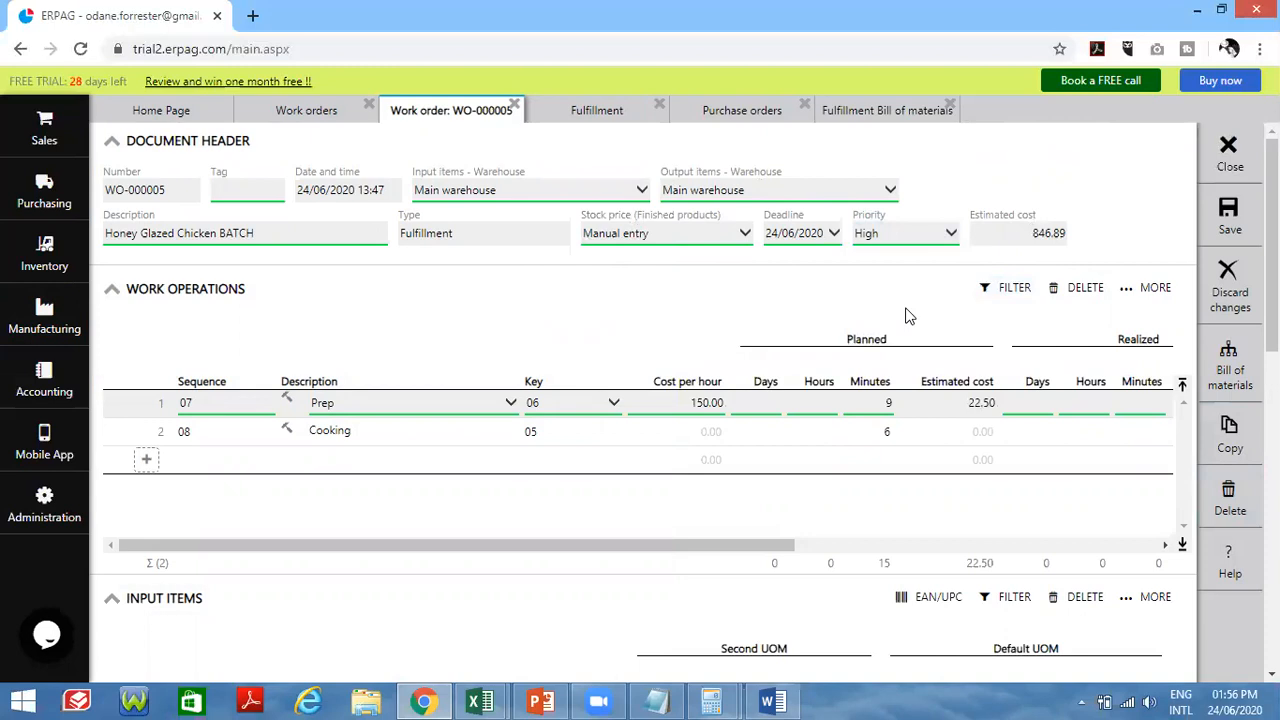
pyautogui.click(1222, 230)
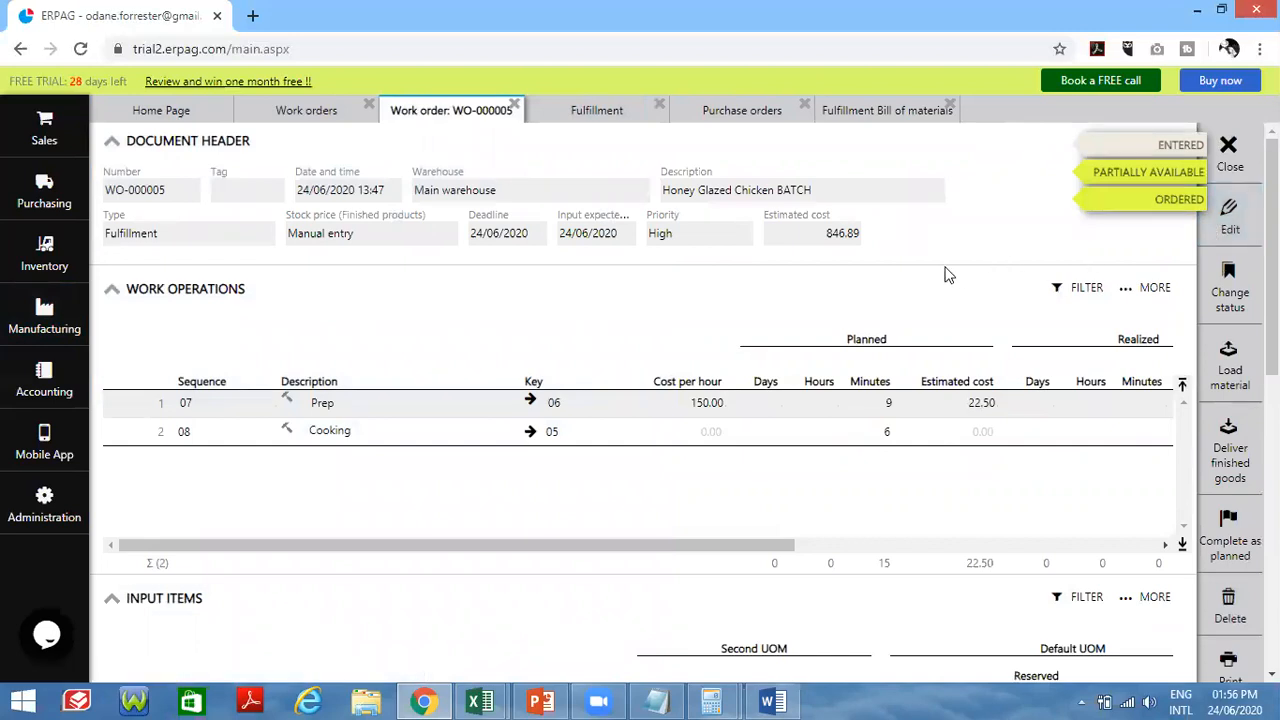
# - Load material for the Honey Glazed Chicken BATCH work order, check the Honey line, and post the material loading document
pyautogui.click(1234, 372)
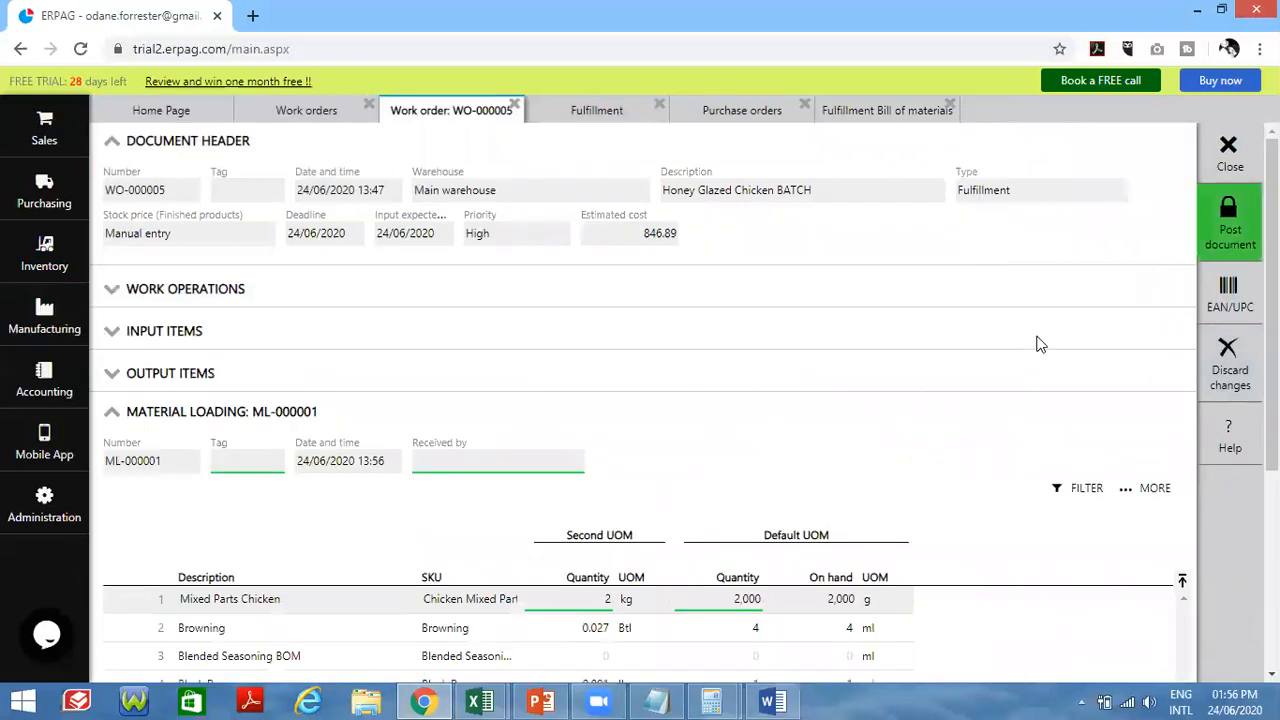
pyautogui.scroll(-2, 1040, 344)
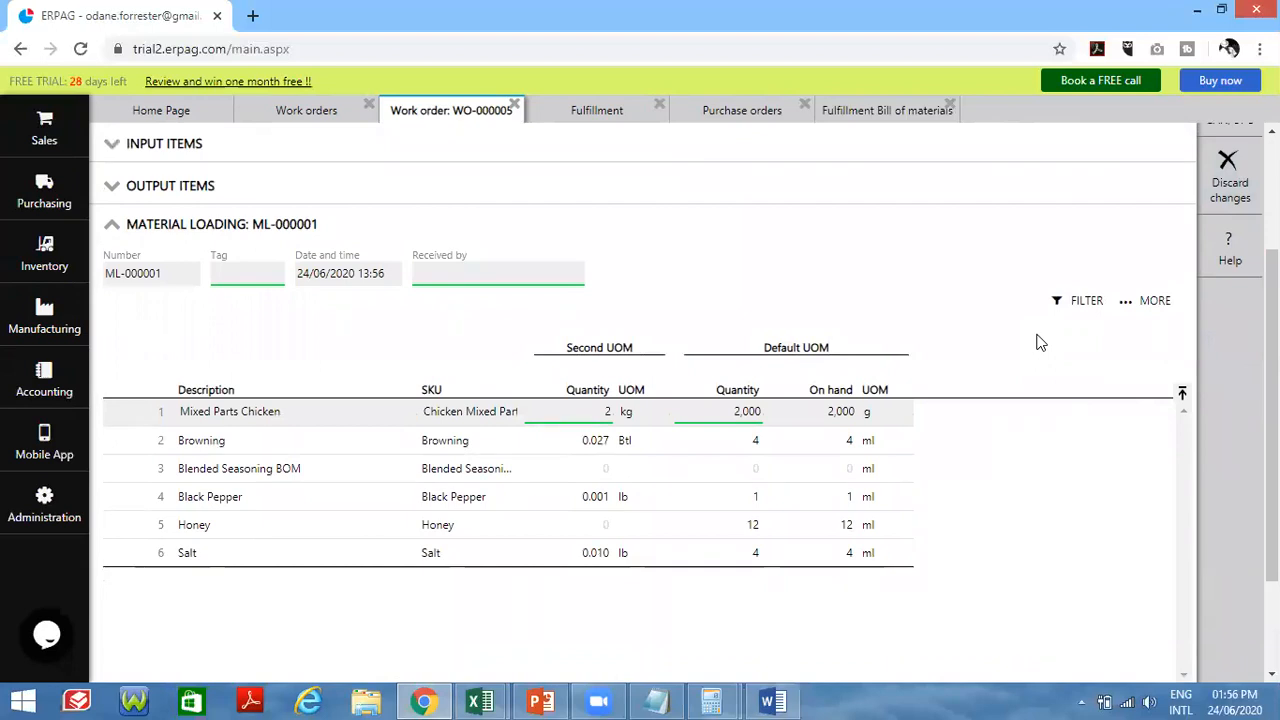
pyautogui.click(630, 522)
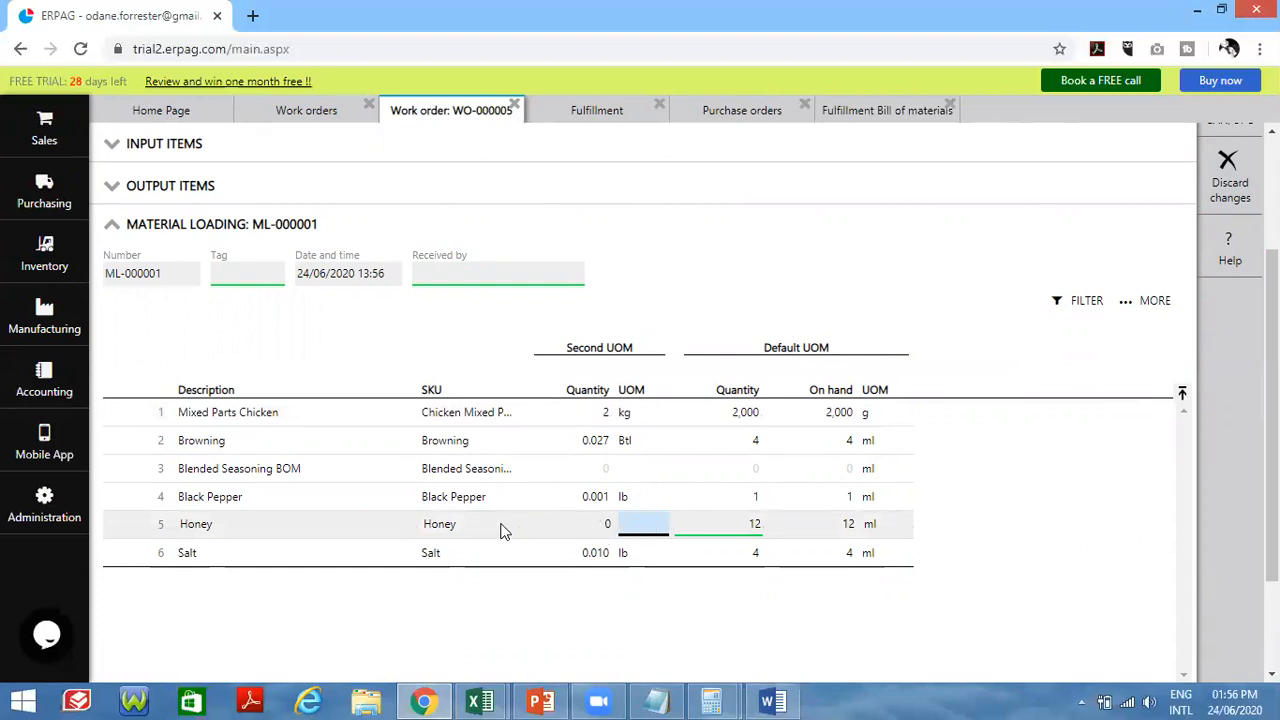
pyautogui.click(320, 530)
pyautogui.click(208, 525)
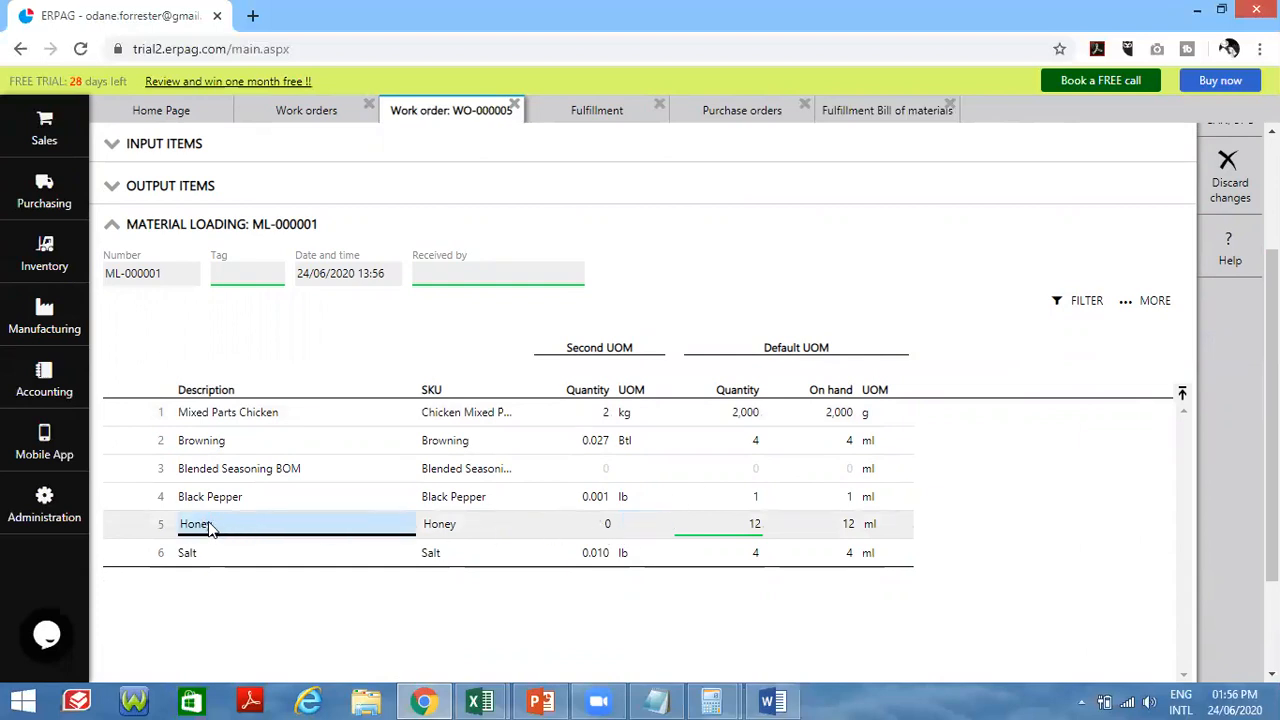
pyautogui.click(598, 528)
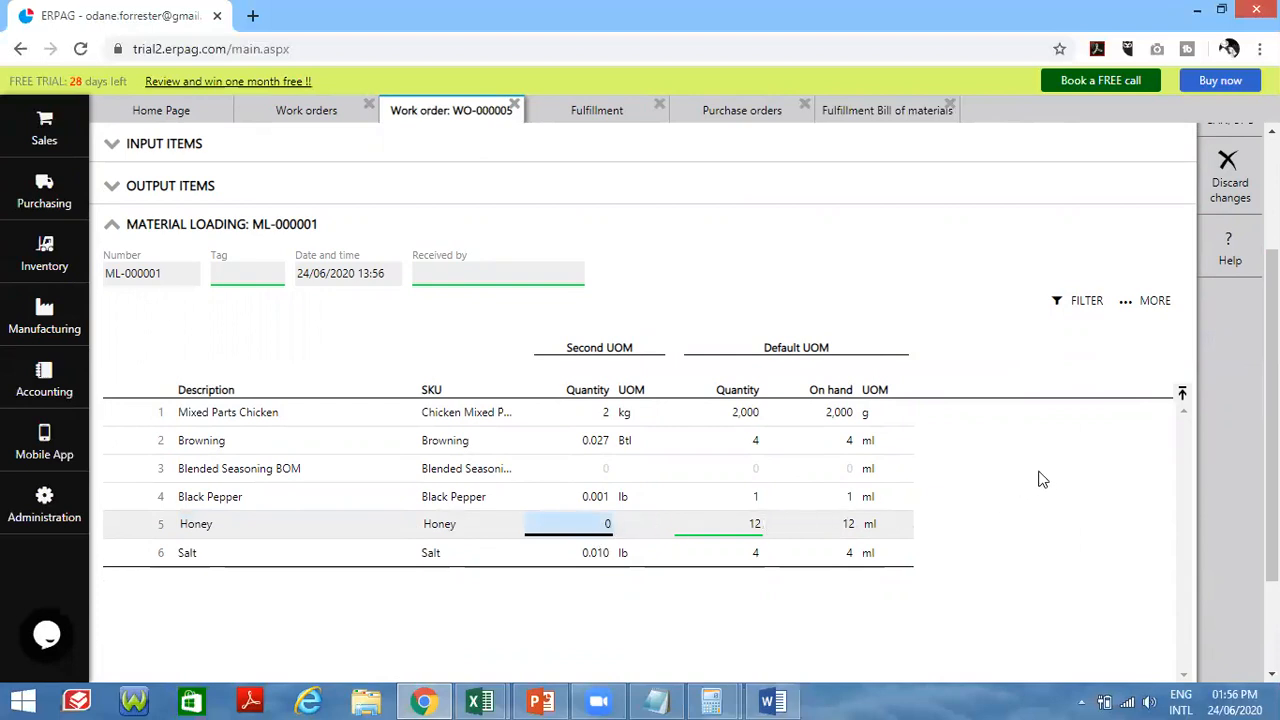
pyautogui.scroll(2, 1106, 328)
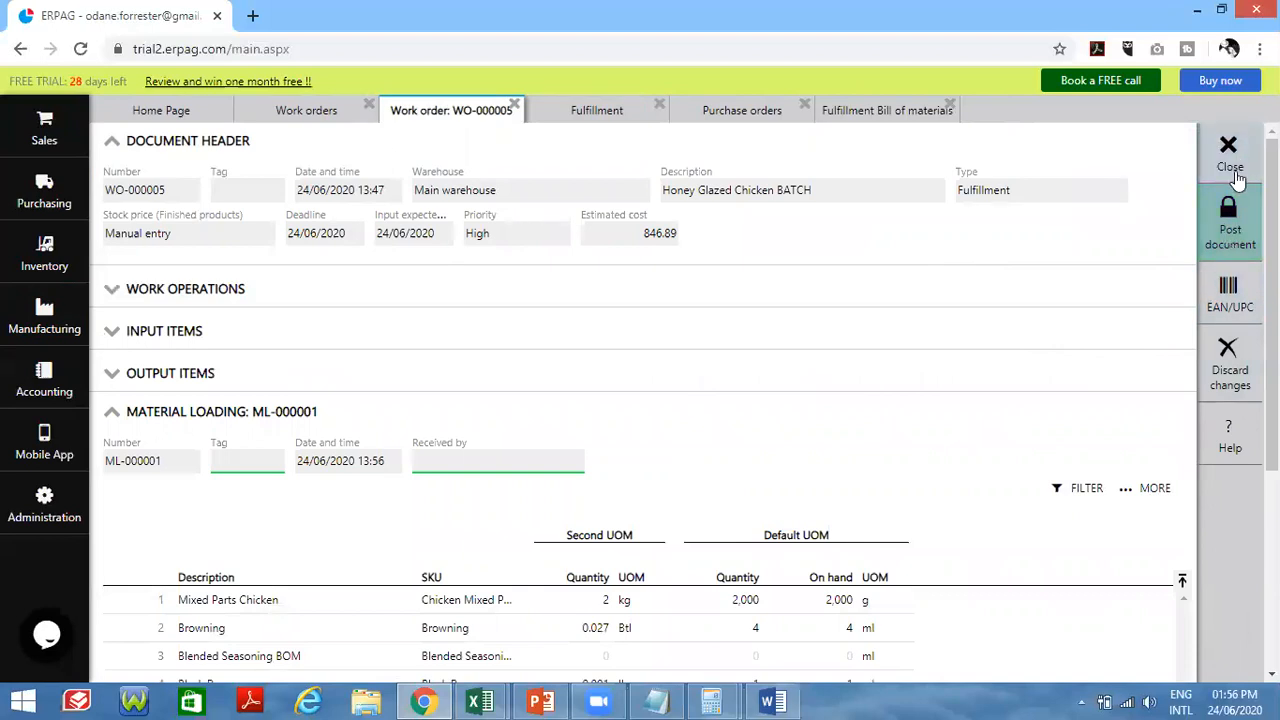
pyautogui.click(1232, 246)
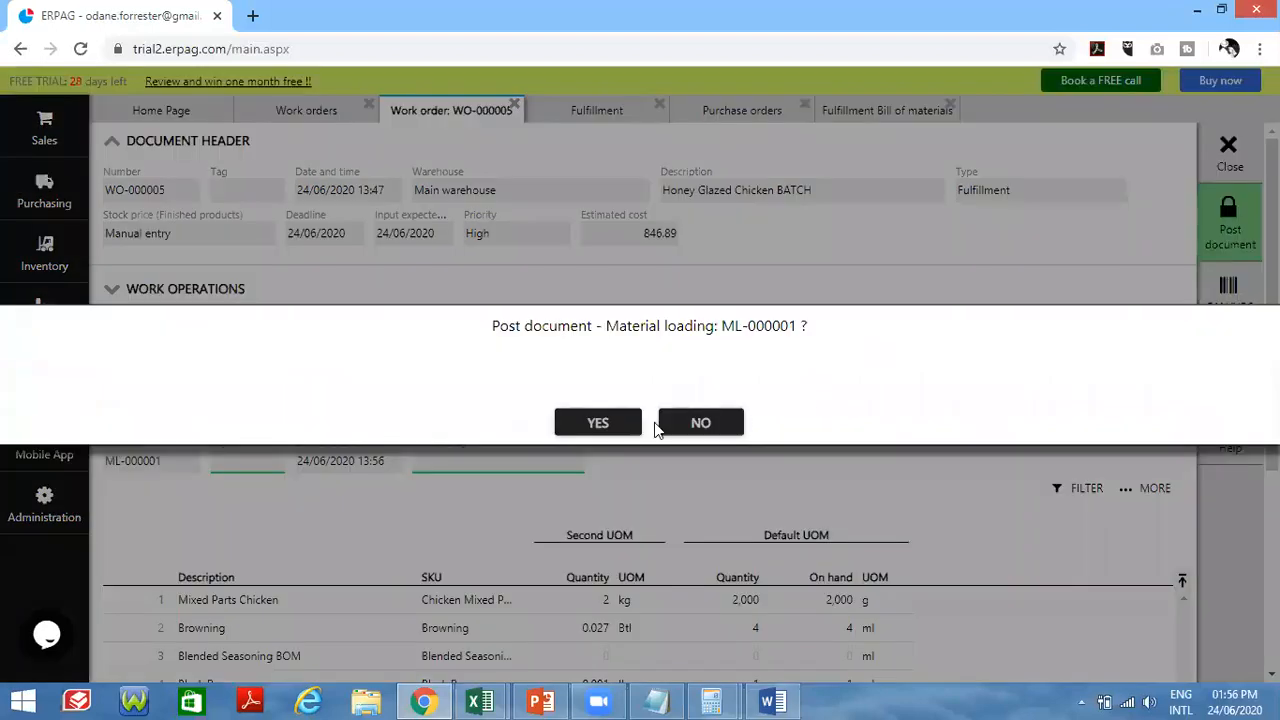
pyautogui.click(590, 425)
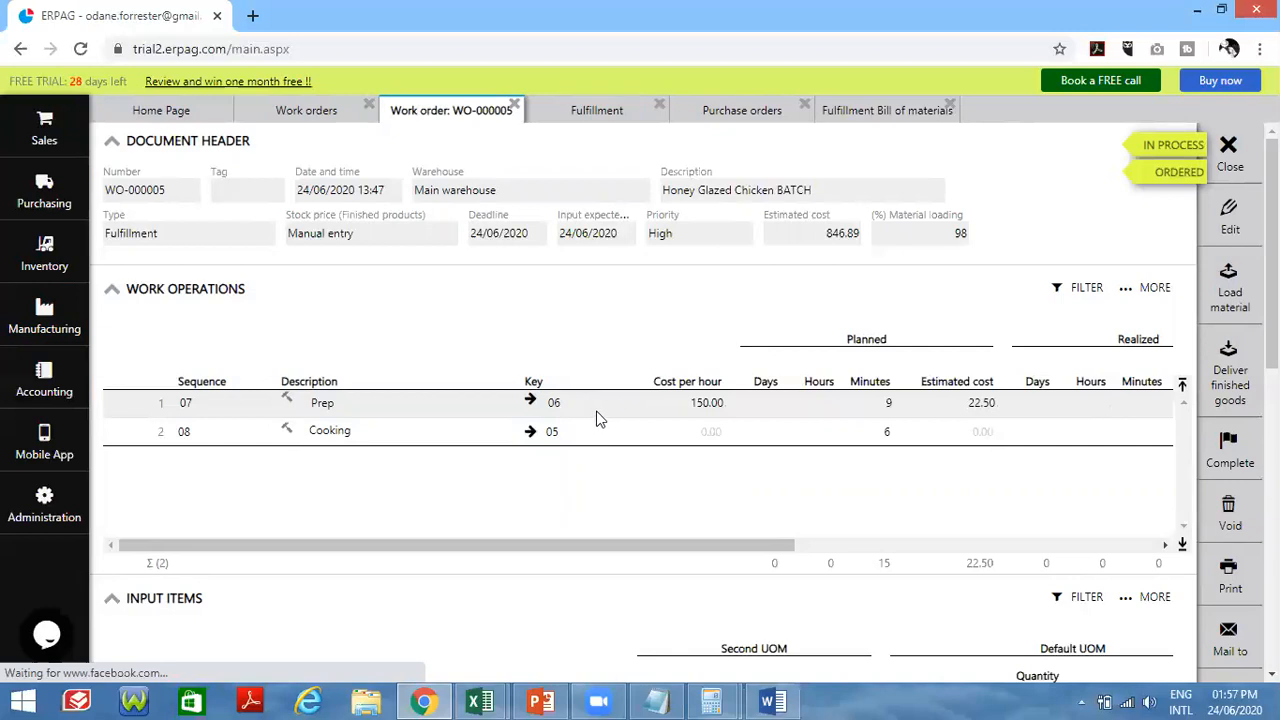
# - Deliver the finished goods for the Honey Glazed Chicken BATCH work order and post the finished goods note
pyautogui.click(1232, 385)
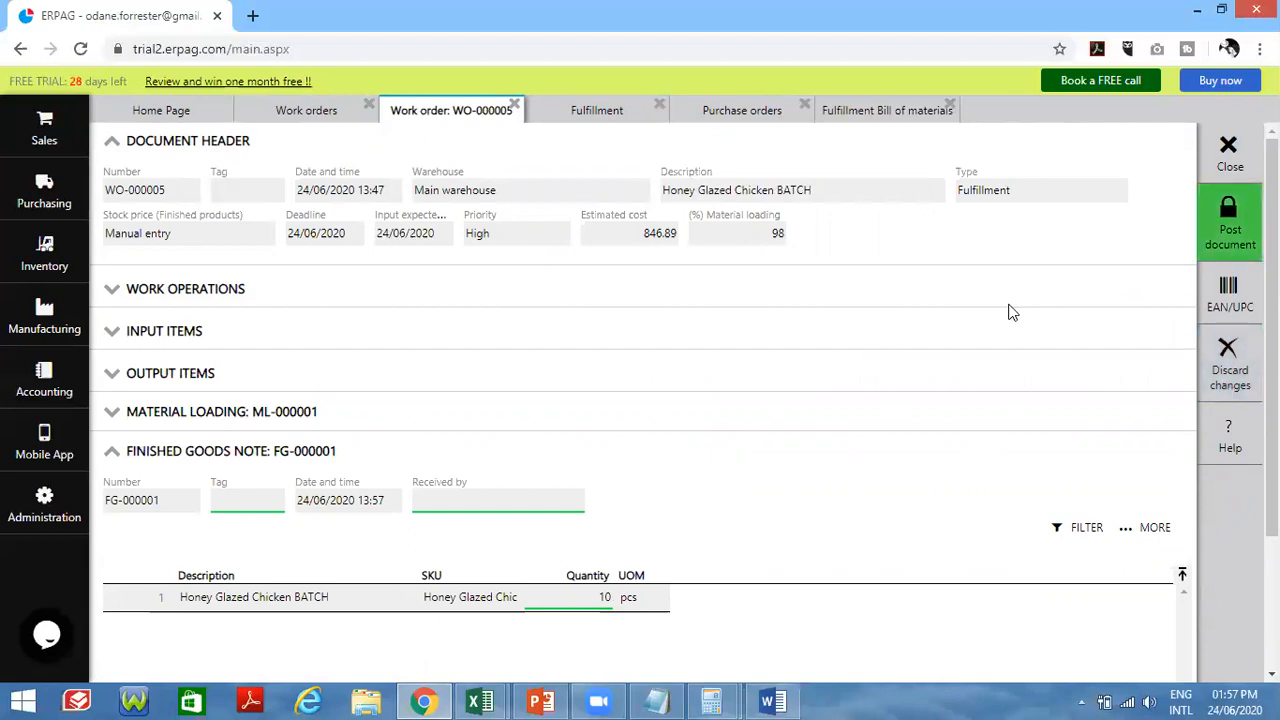
pyautogui.scroll(-1, 786, 309)
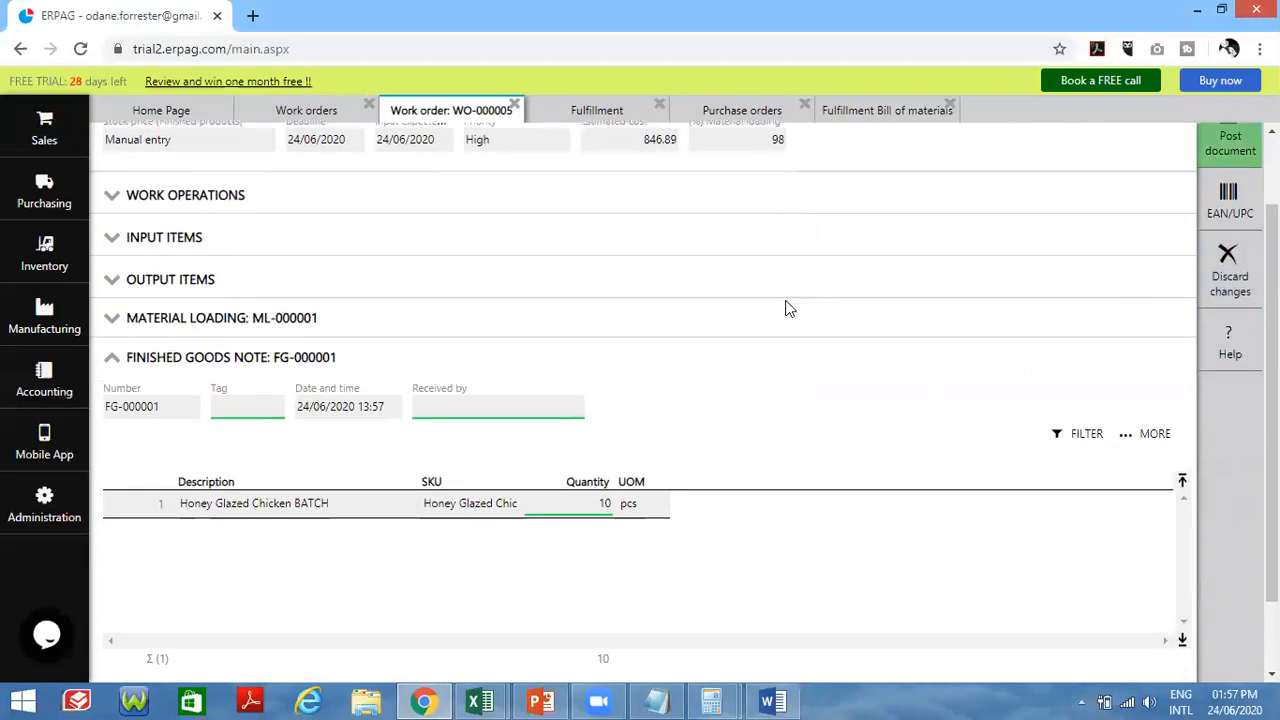
pyautogui.scroll(1, 1203, 240)
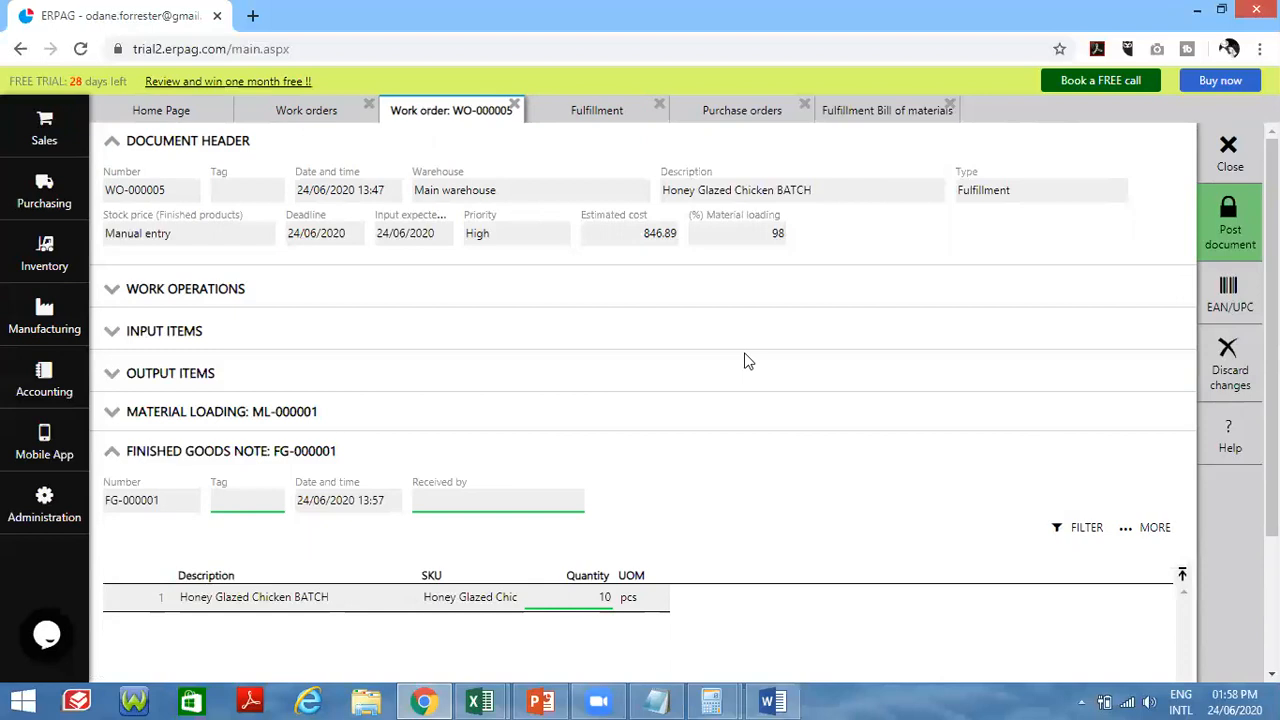
pyautogui.click(1230, 220)
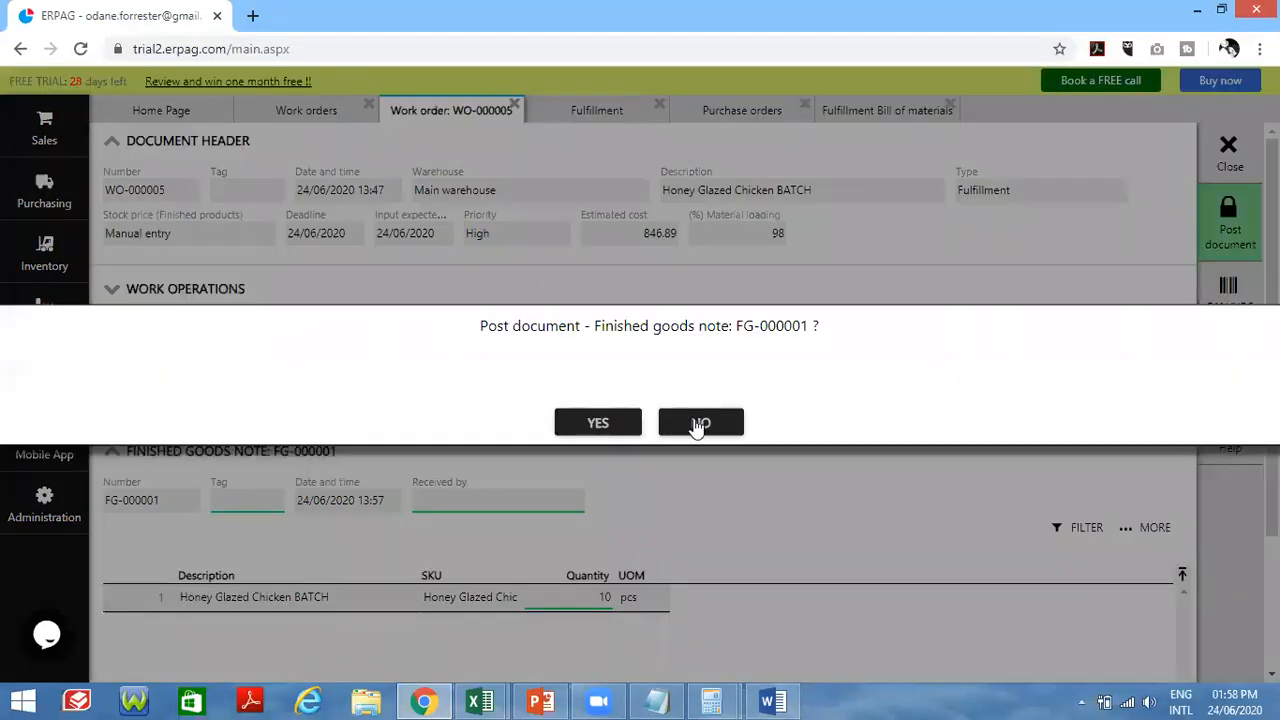
pyautogui.click(600, 427)
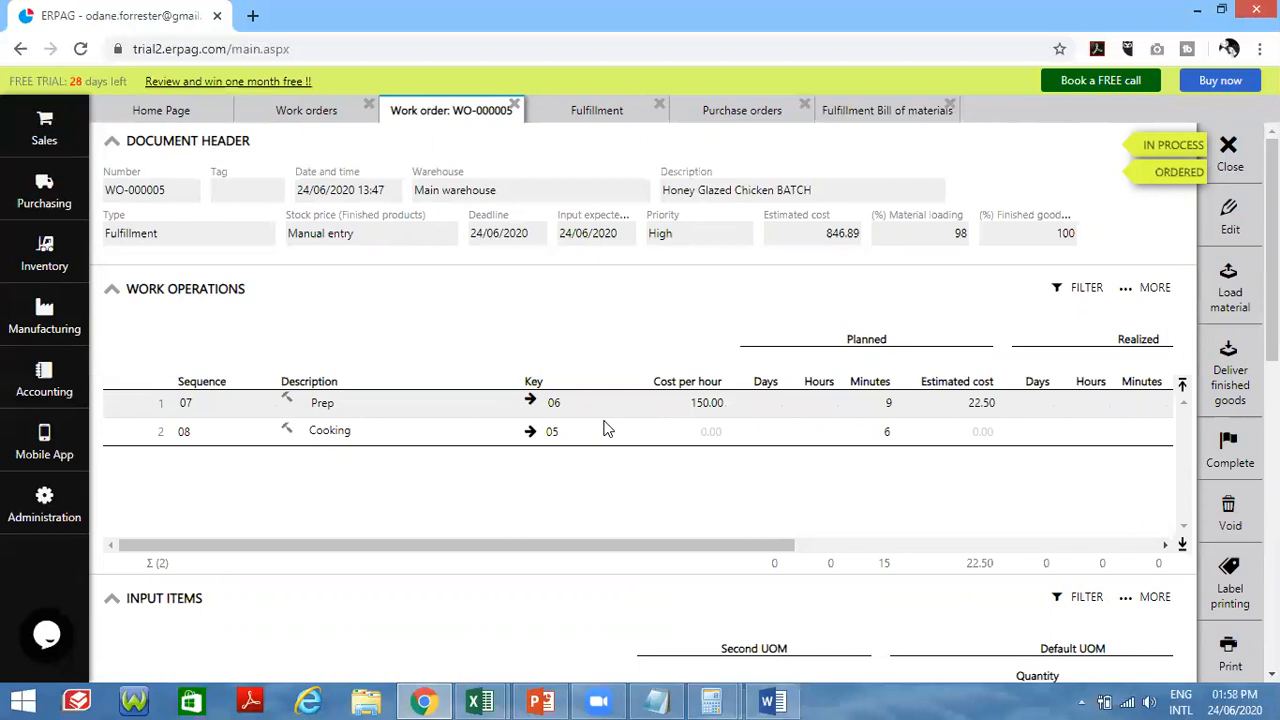
# - Open the products and services list, filter descriptions by "honey" and open the Honey Glazed Chicken BATCH product
pyautogui.click(24, 260)
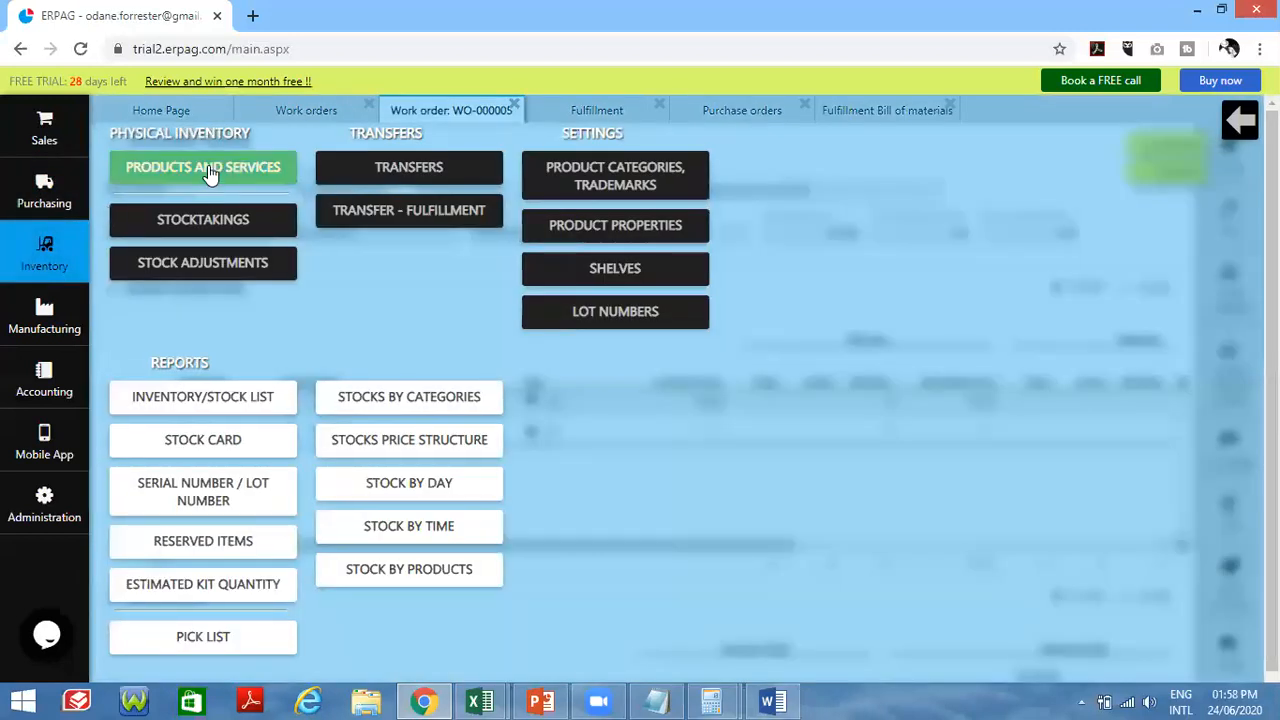
pyautogui.click(208, 165)
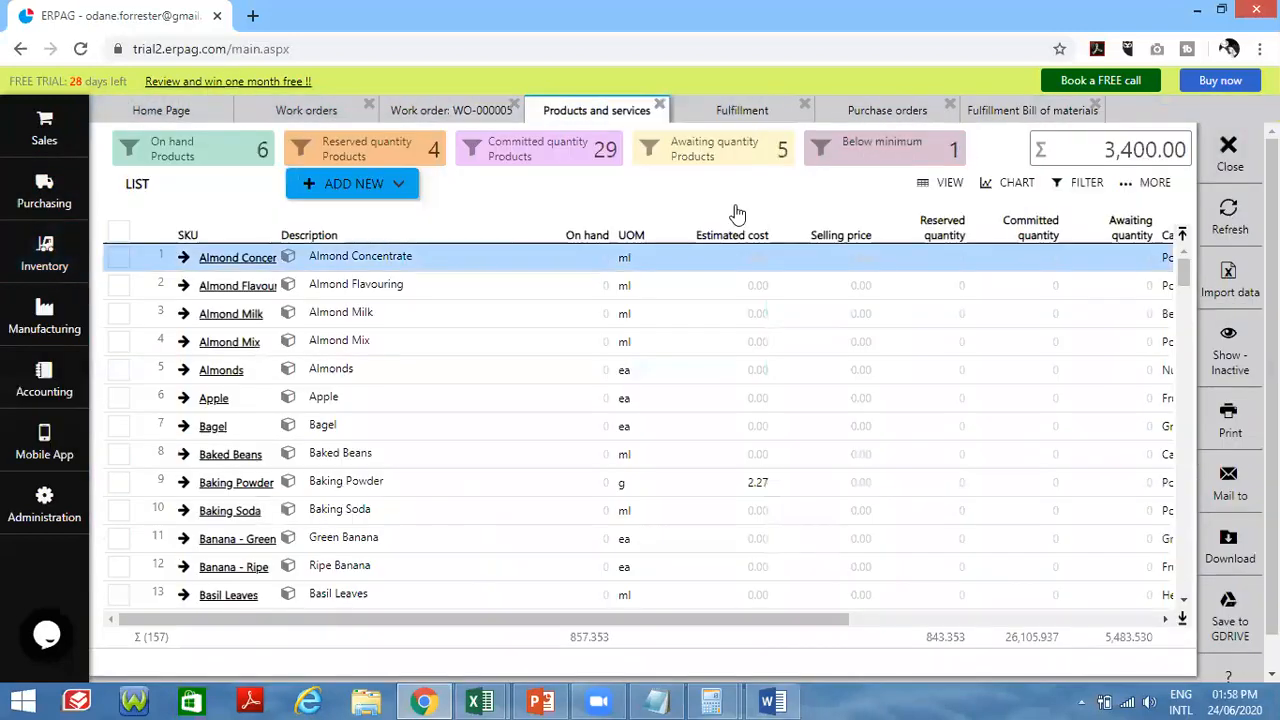
pyautogui.click(350, 237)
pyautogui.click(305, 258)
pyautogui.write('honey')
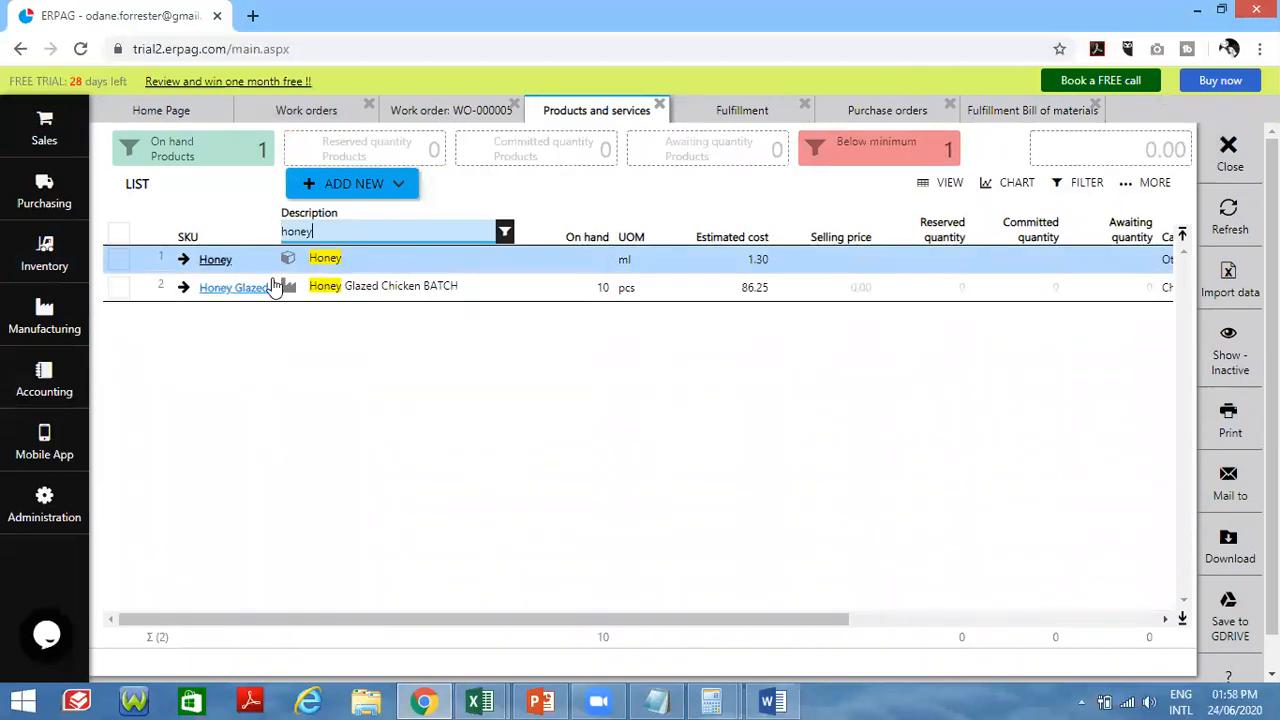
pyautogui.click(240, 288)
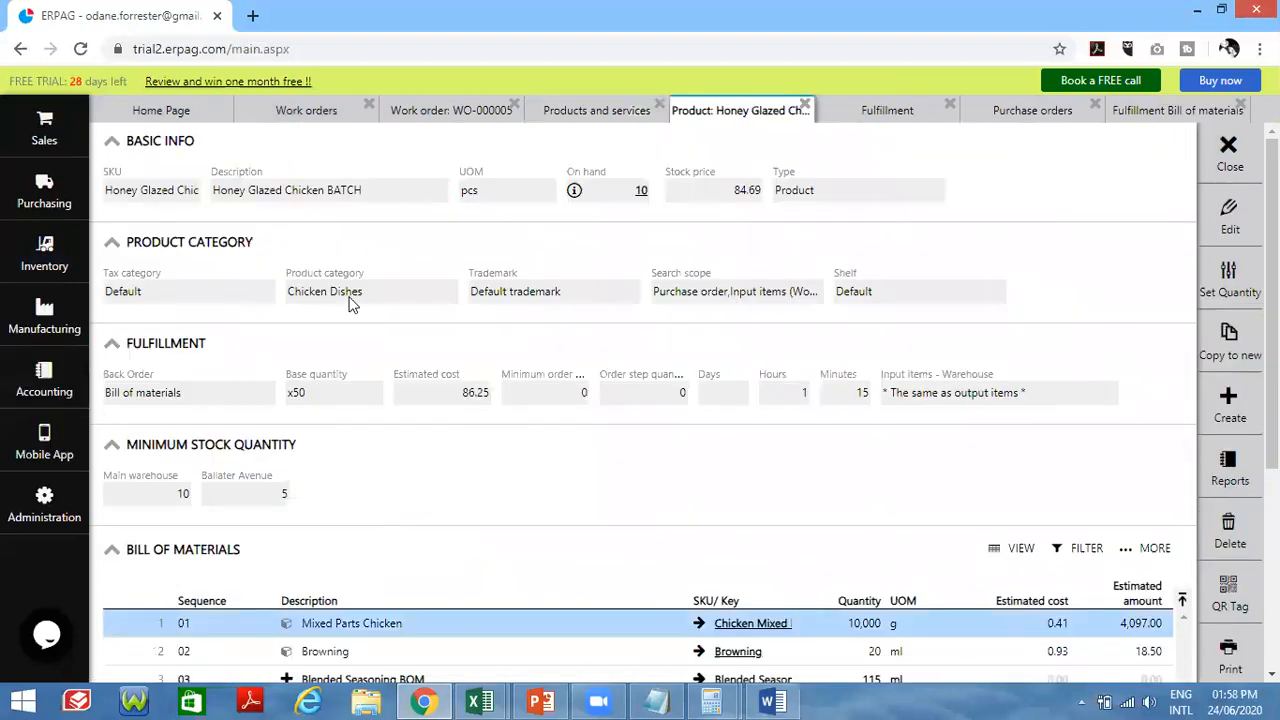
# - Edit the Honey Glazed Chicken BATCH product, clear its Ballater Avenue minimum stock and order step quantity, and save it
pyautogui.click(1226, 213)
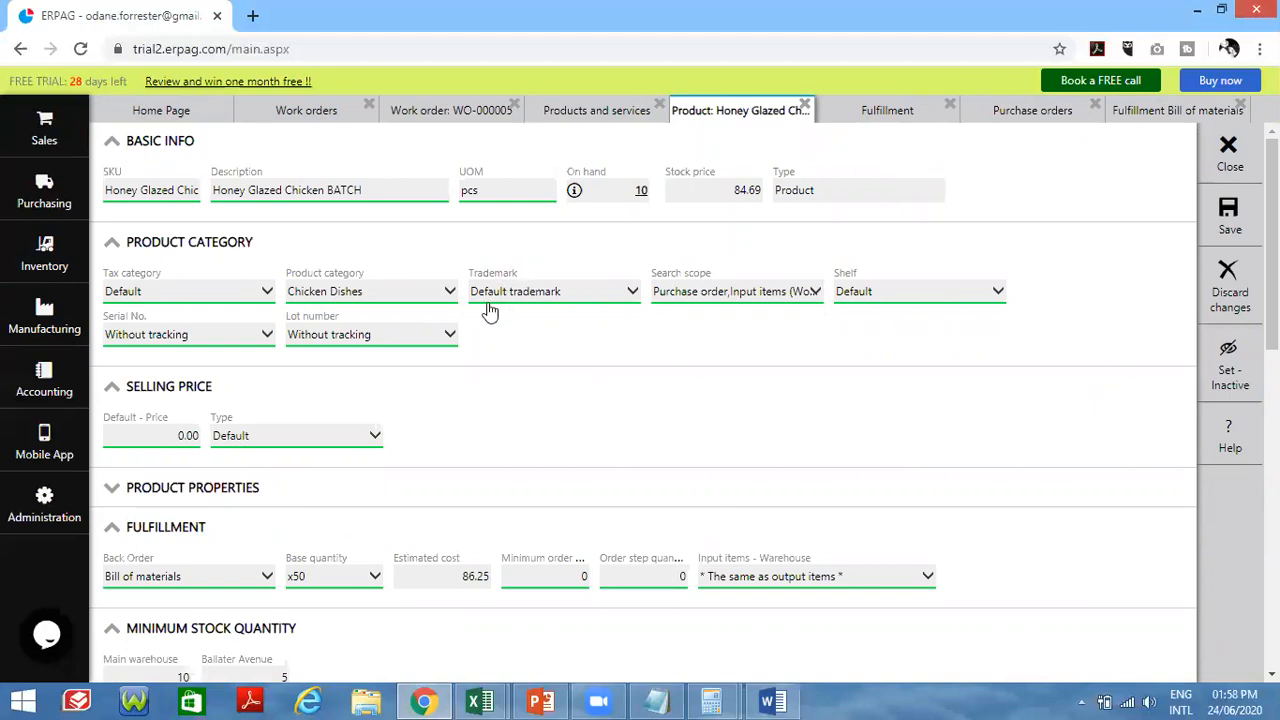
pyautogui.scroll(-1, 488, 310)
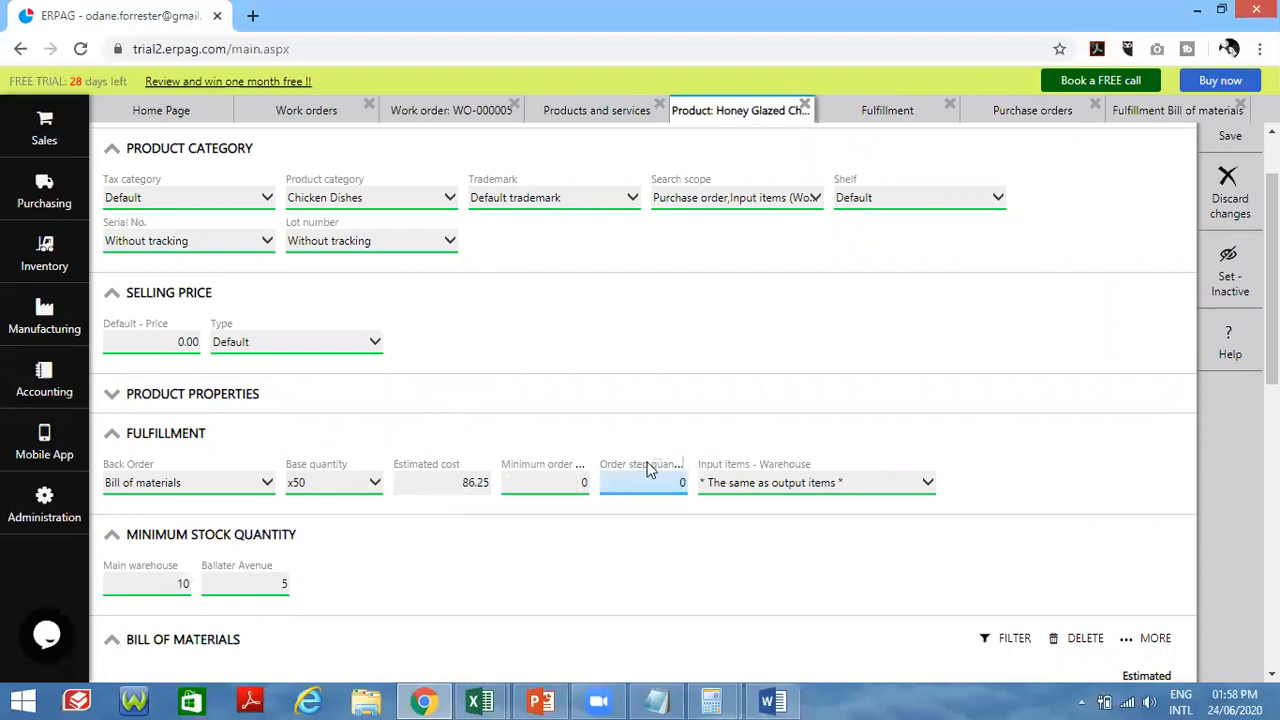
pyautogui.moveTo(680, 463); pyautogui.dragTo(739, 465)
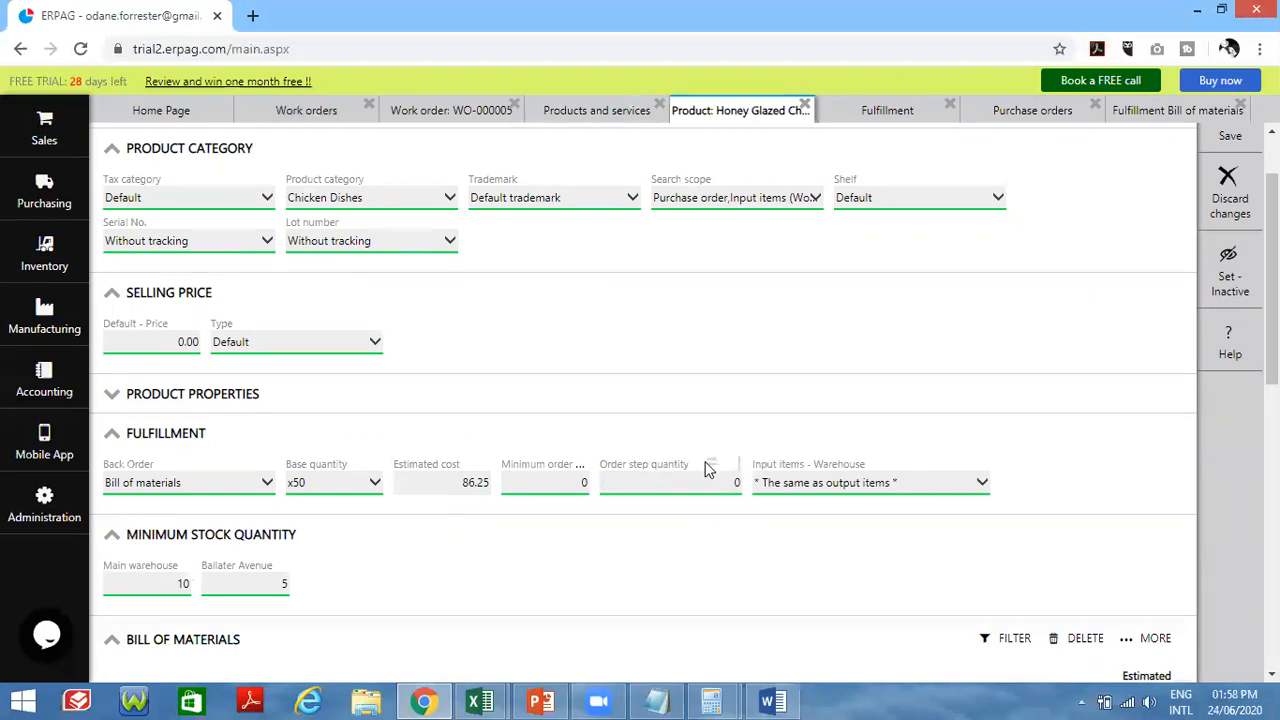
pyautogui.click(246, 583)
pyautogui.press('BackSpace')
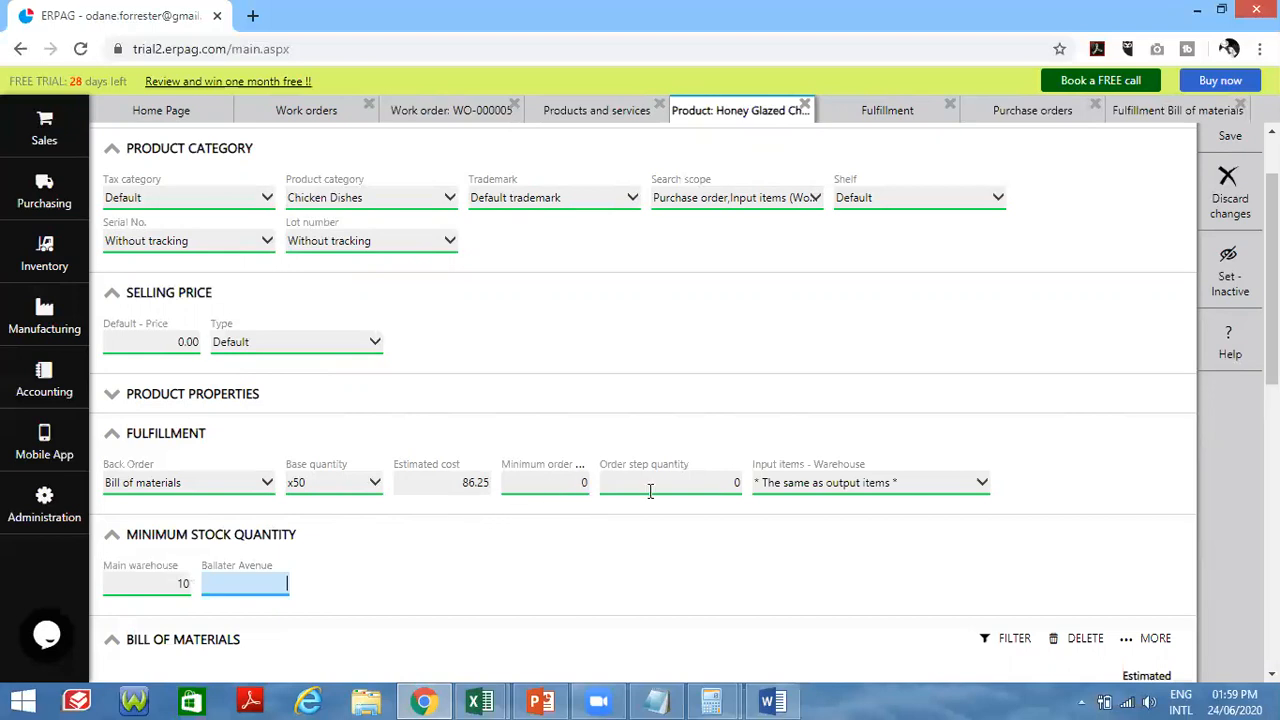
pyautogui.click(700, 483)
pyautogui.write('50')
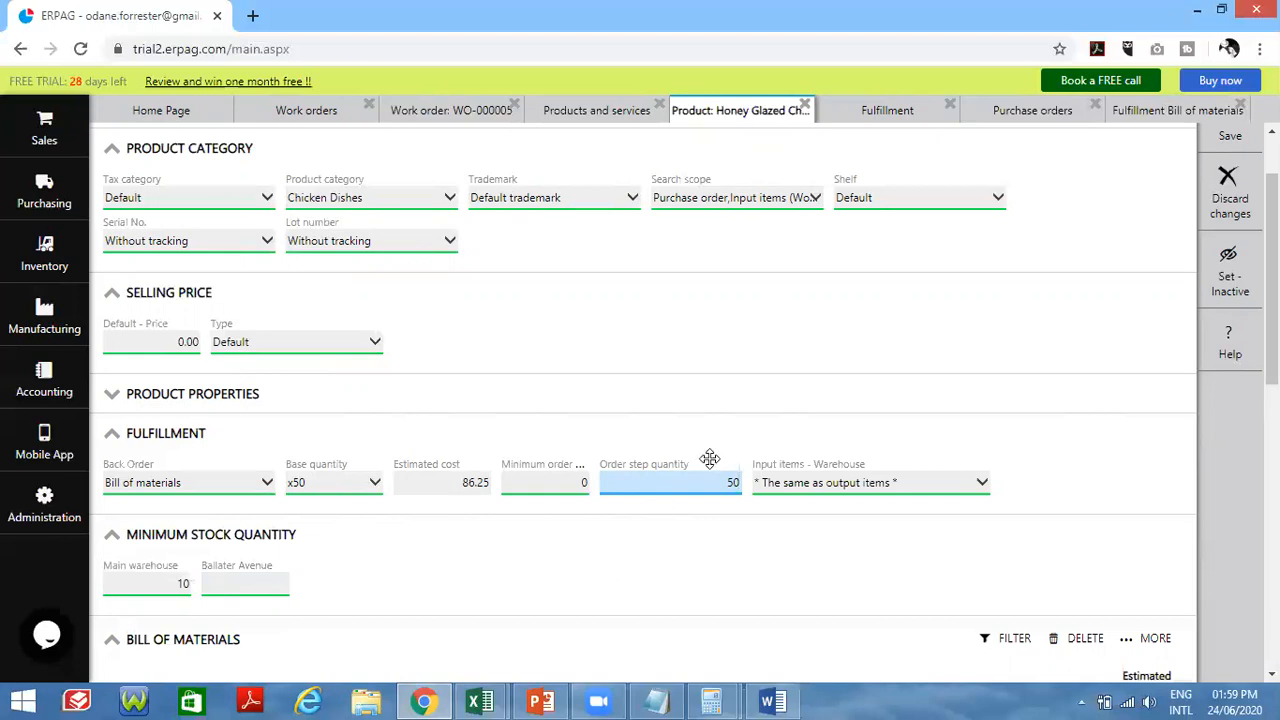
pyautogui.scroll(-3, 729, 374)
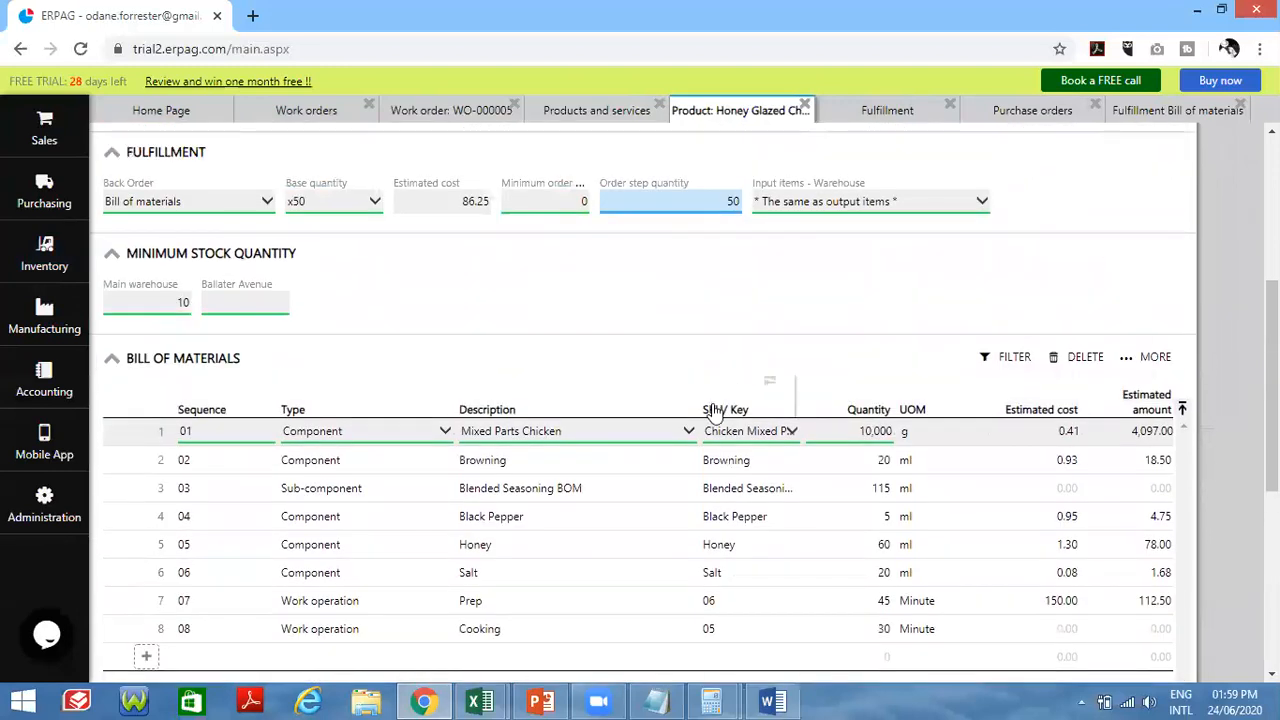
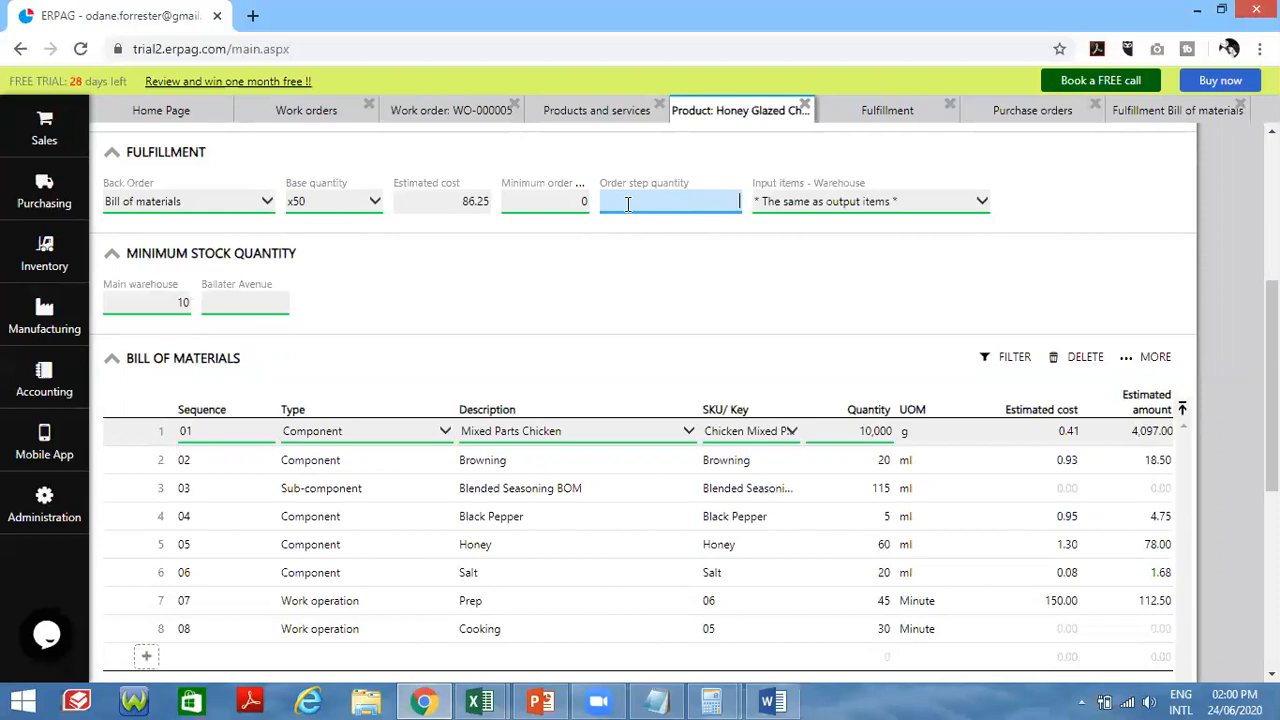
pyautogui.scroll(4, 663, 189)
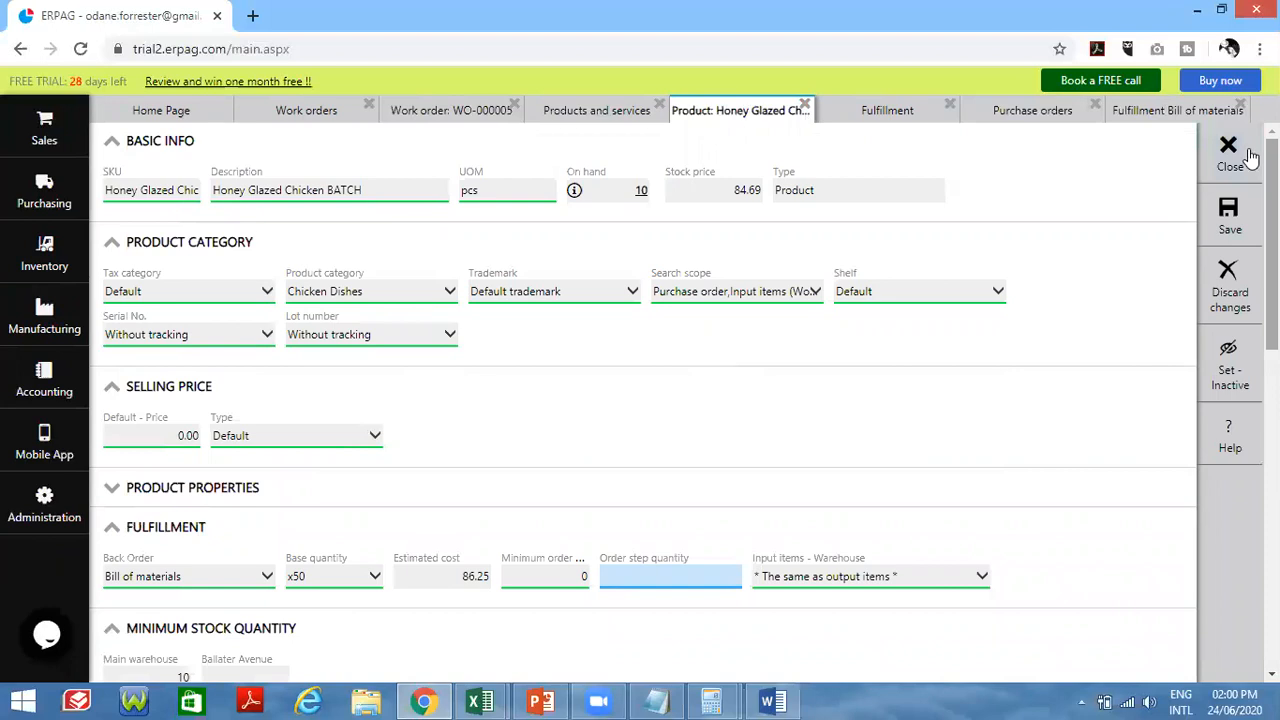
pyautogui.click(1229, 215)
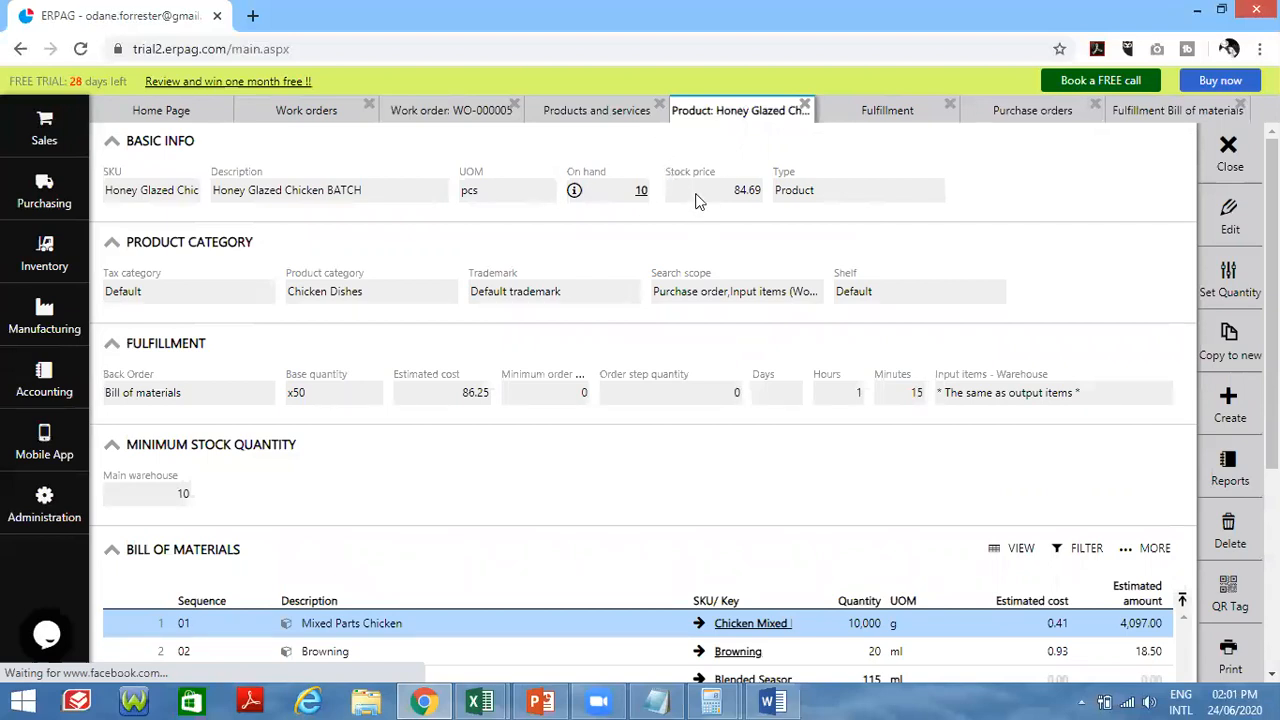
# - Close the Fulfillment, Fulfillment Bill of materials and Purchase orders pages
pyautogui.click(948, 108)
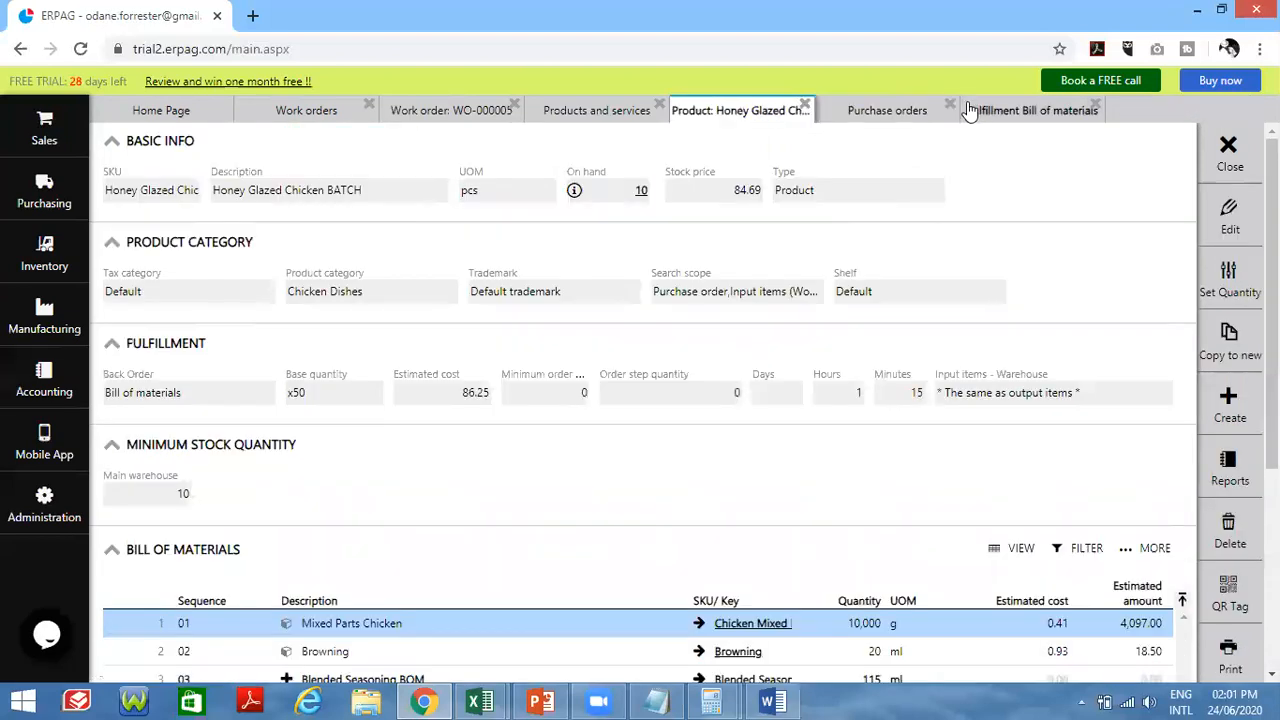
pyautogui.click(1094, 106)
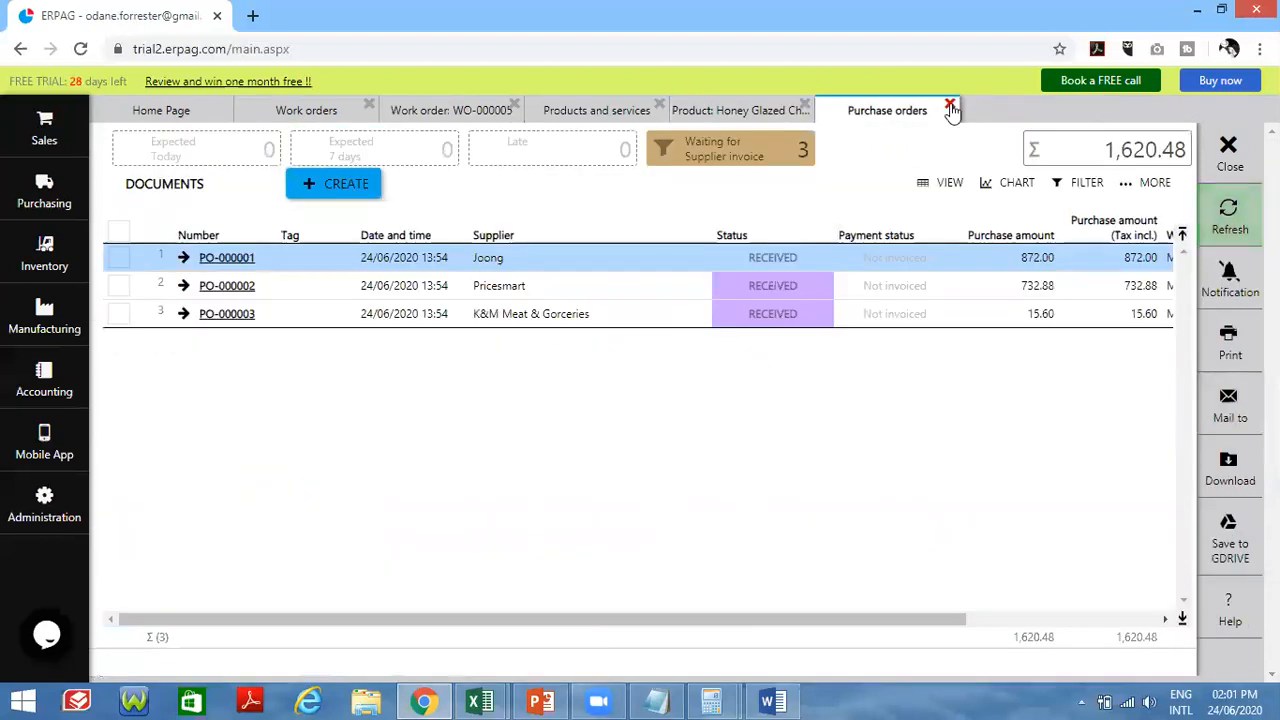
pyautogui.click(950, 106)
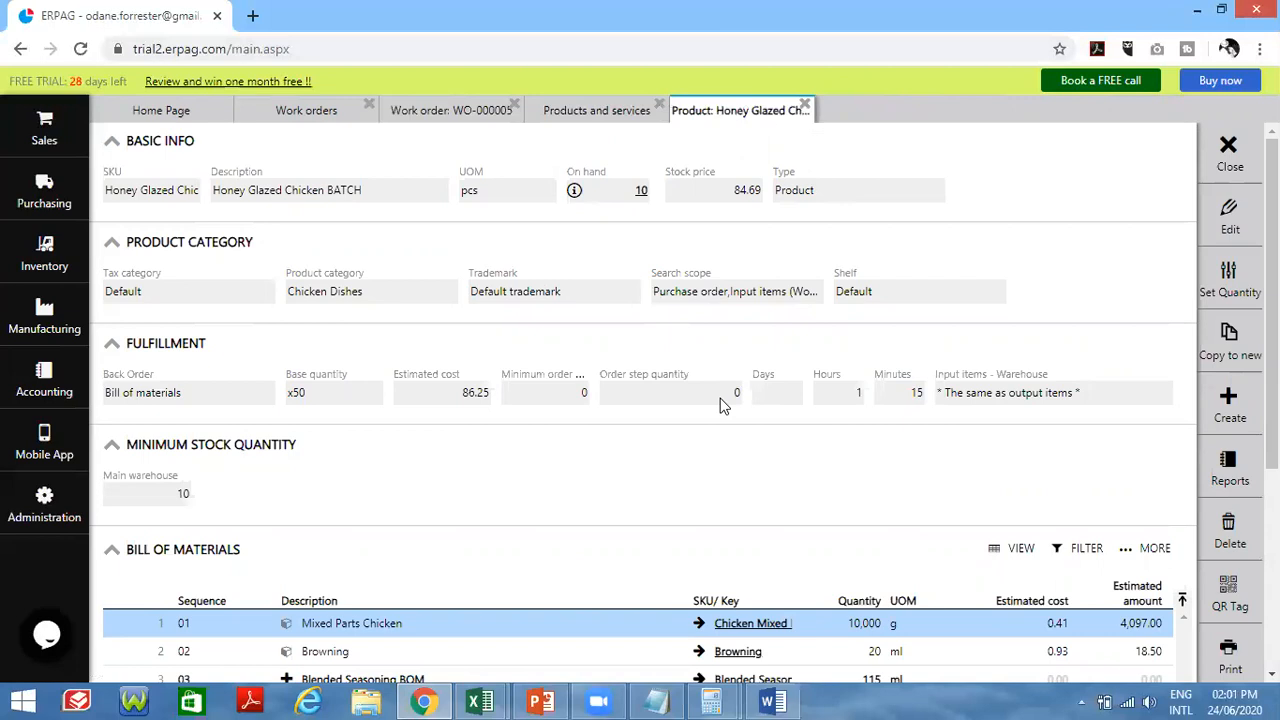
pyautogui.click(1230, 408)
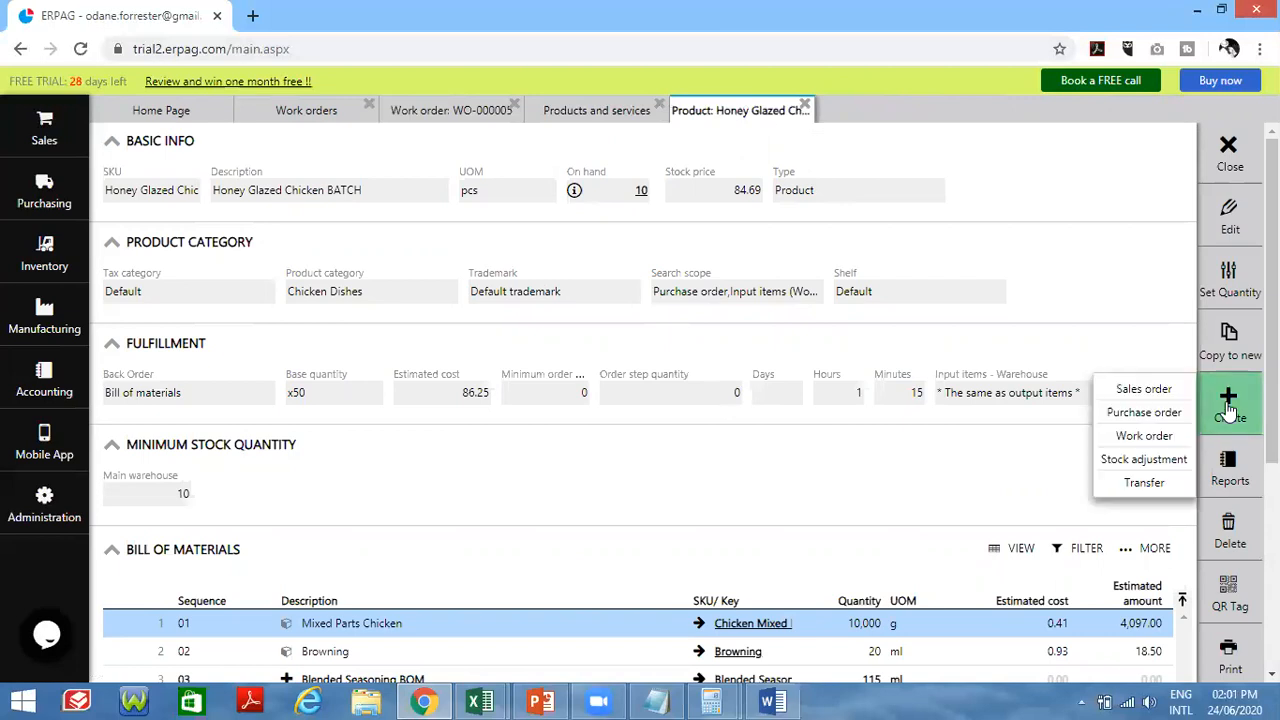
pyautogui.click(1155, 437)
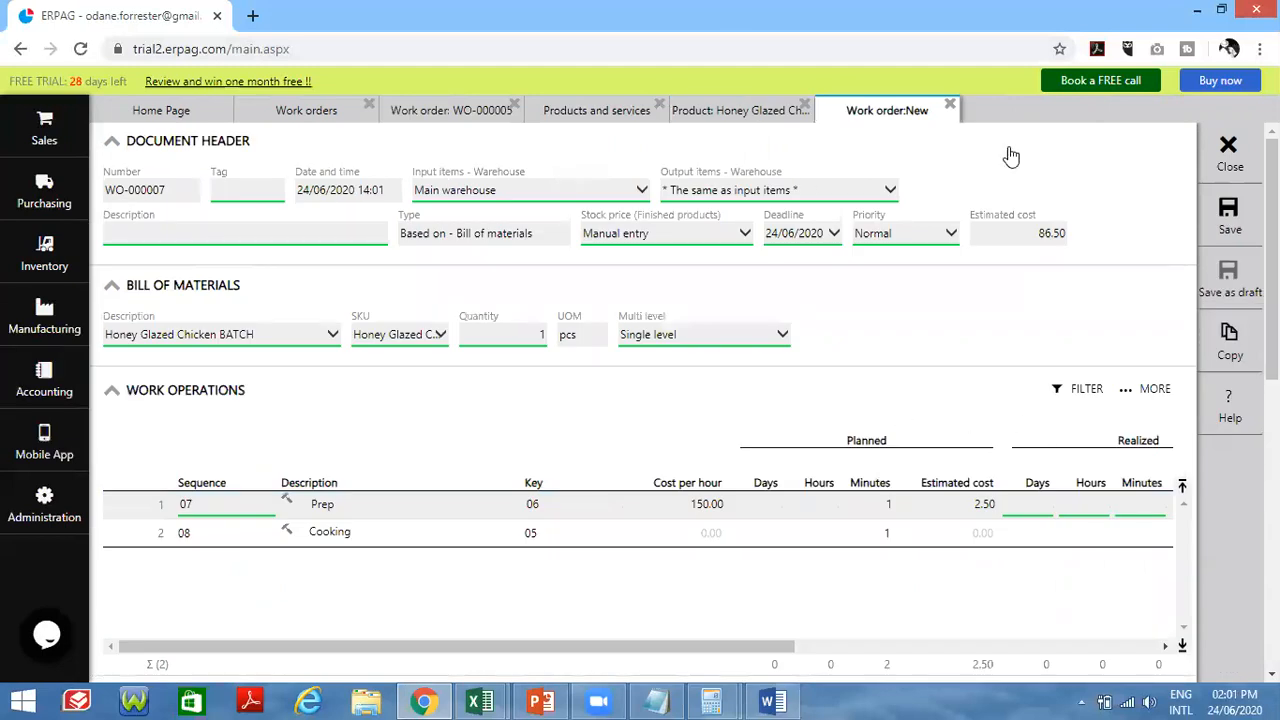
pyautogui.click(950, 105)
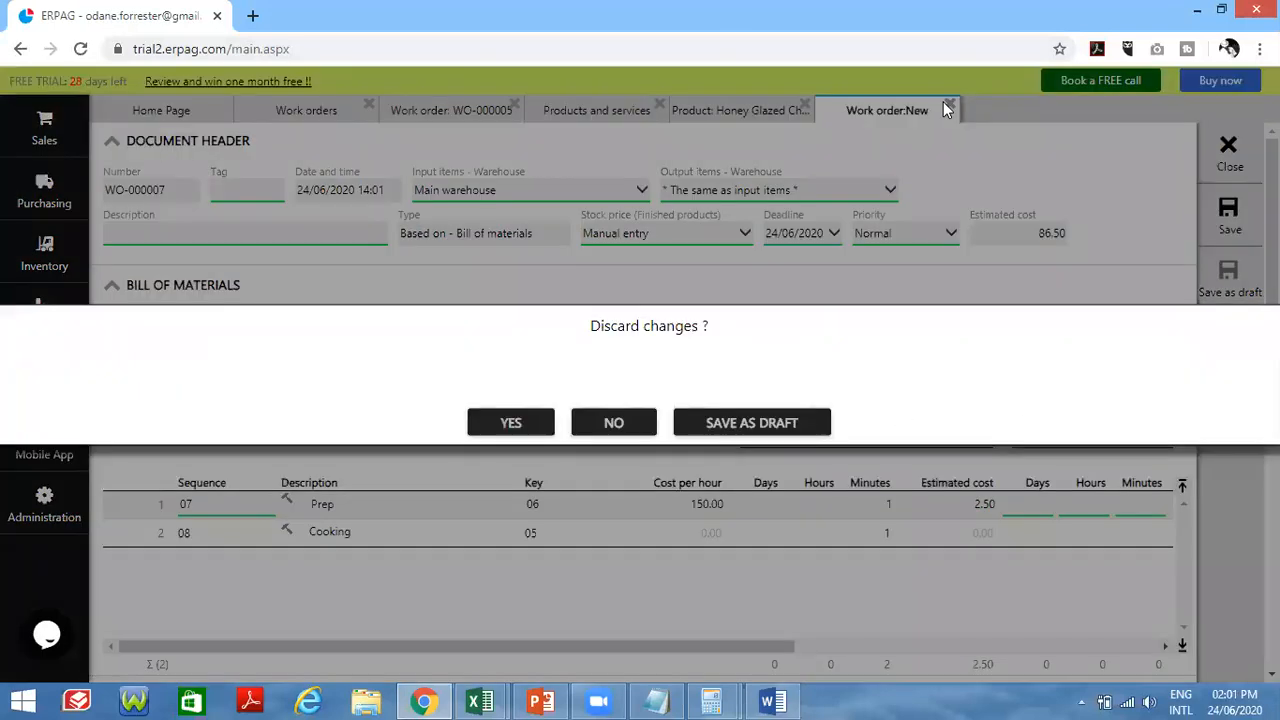
pyautogui.click(530, 422)
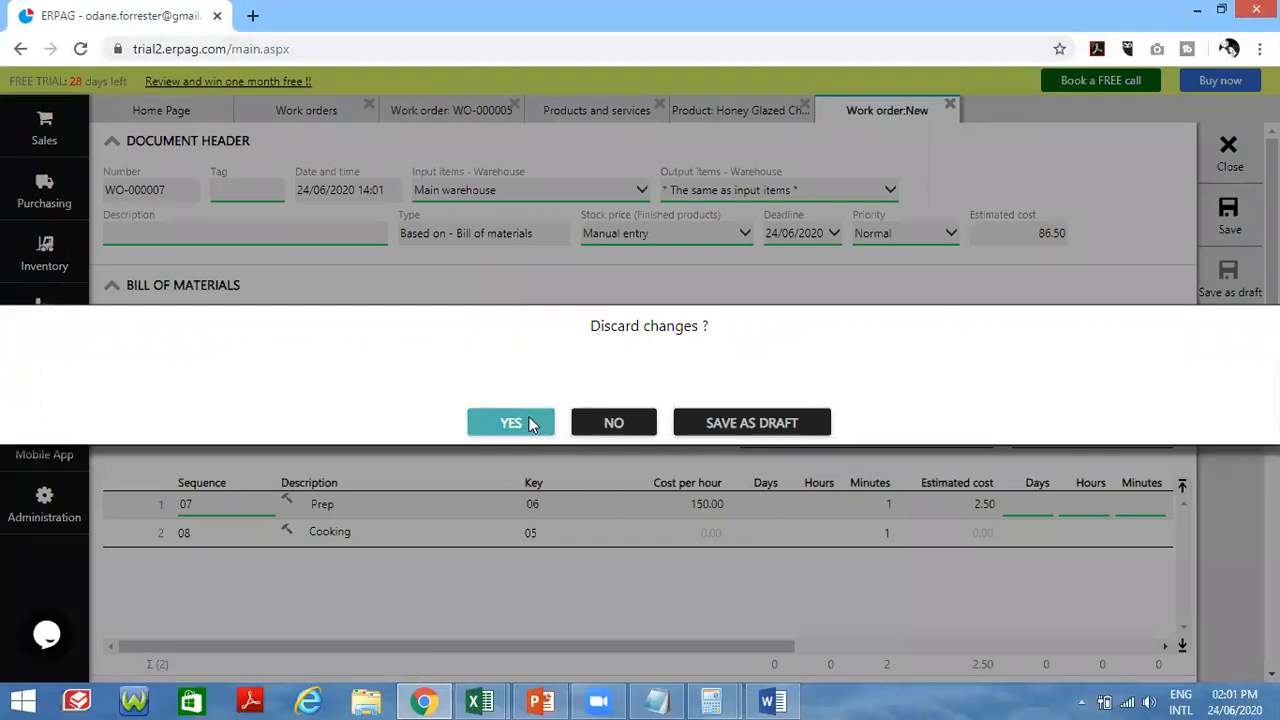
# - Set the Honey Glazed Chicken BATCH product's order step quantity to 50 and save it
pyautogui.scroll(-3, 534, 422)
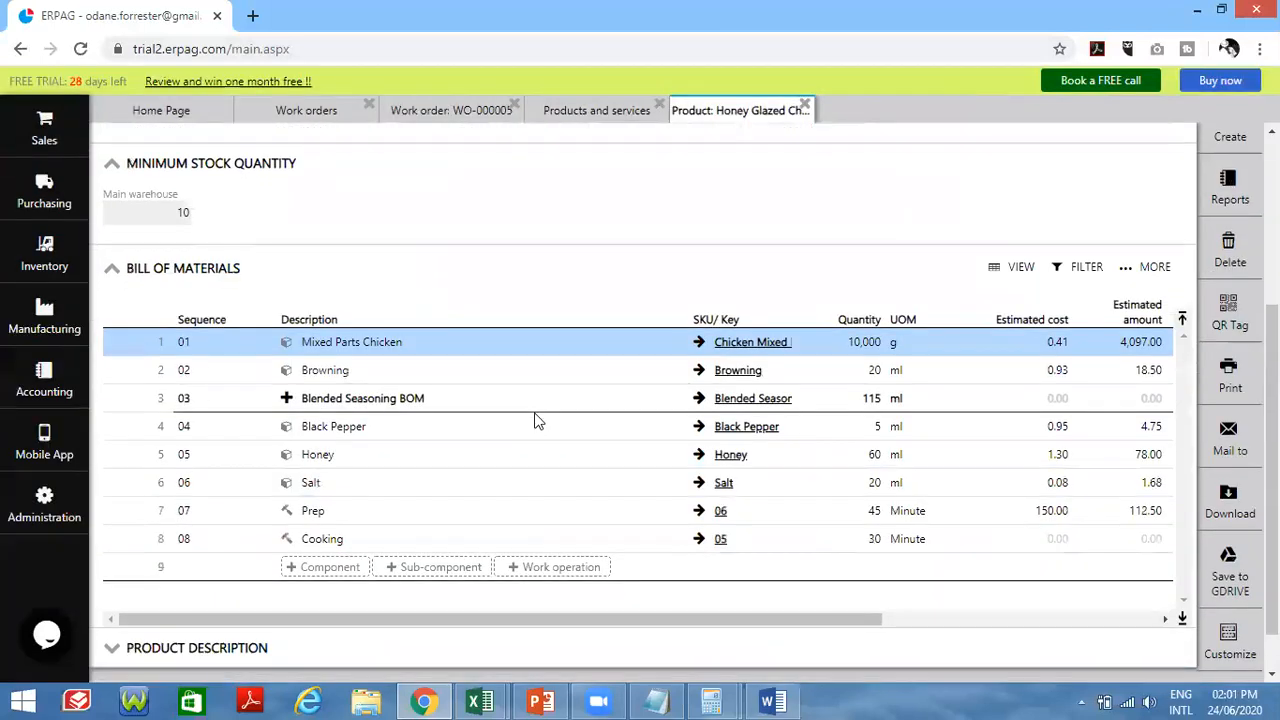
pyautogui.scroll(2, 814, 306)
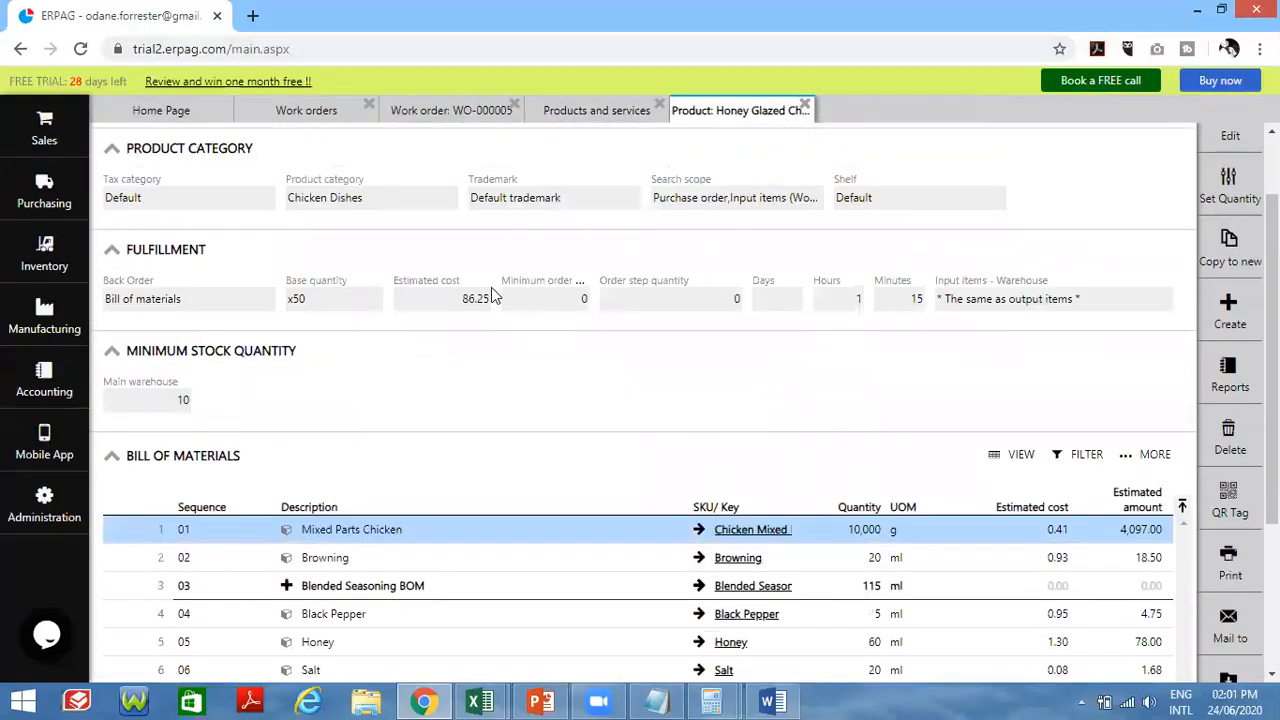
pyautogui.scroll(1, 1222, 180)
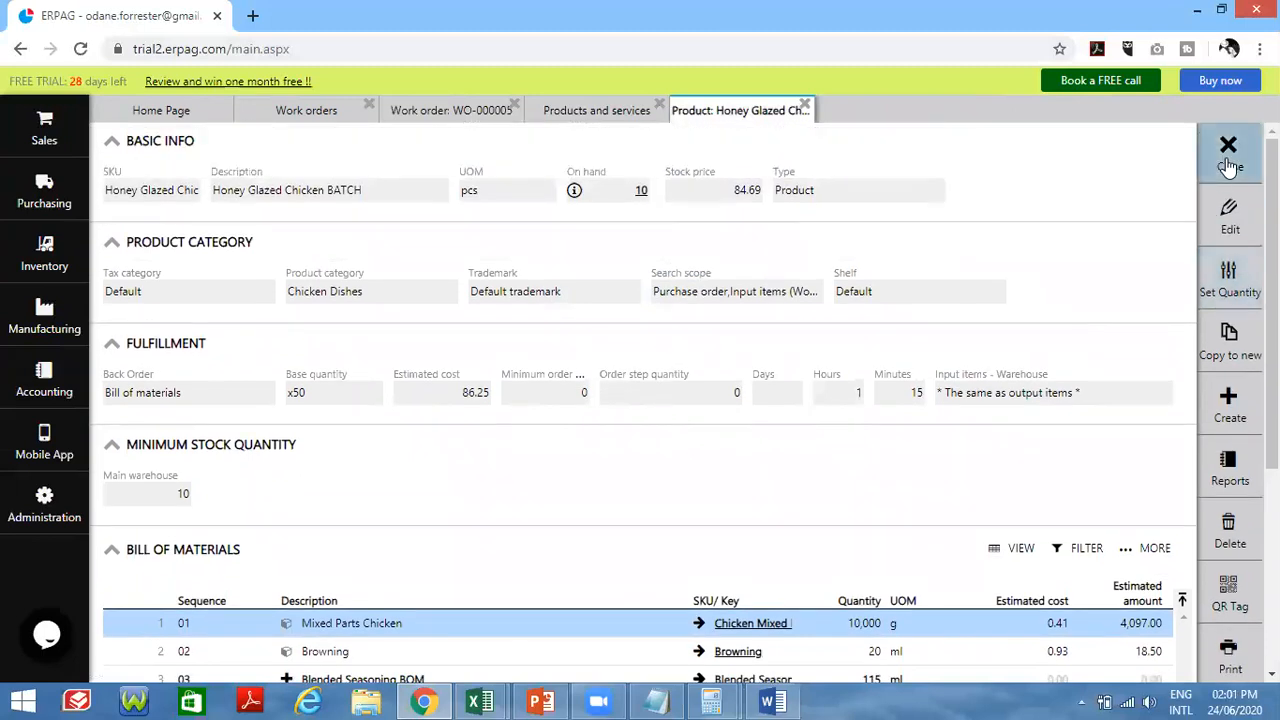
pyautogui.click(1226, 222)
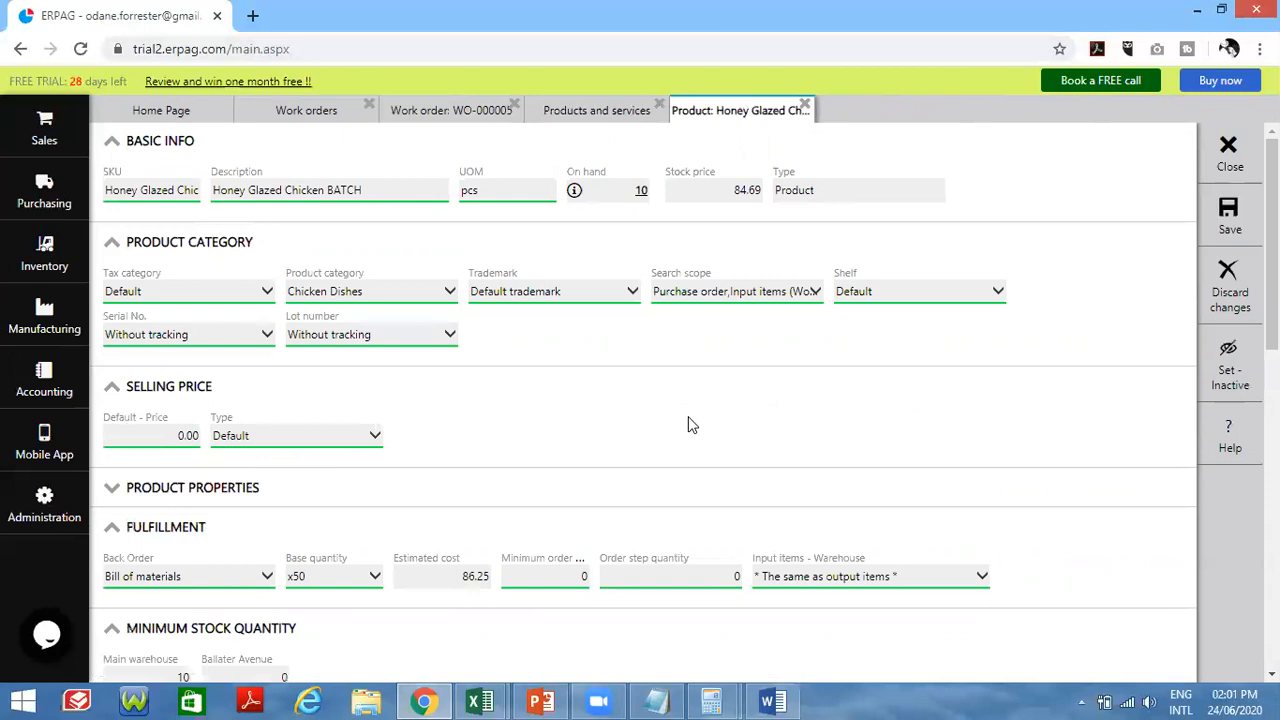
pyautogui.click(691, 574)
pyautogui.write('5')
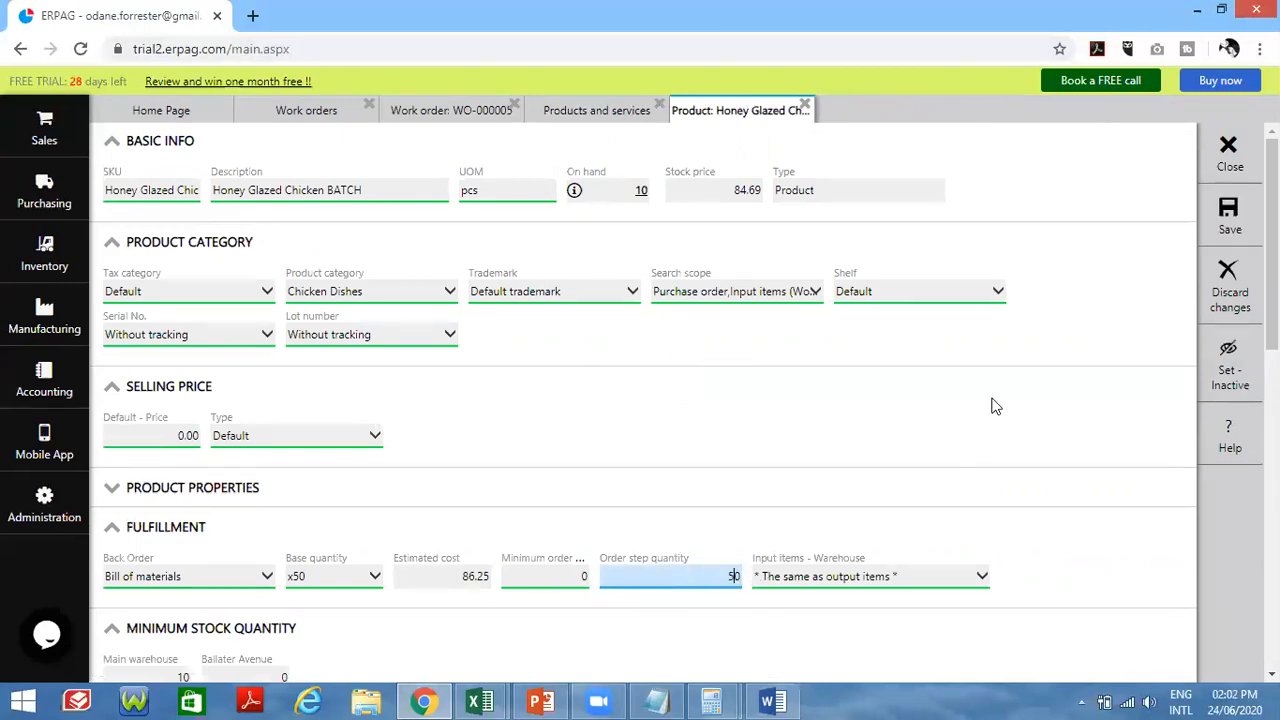
pyautogui.click(1218, 215)
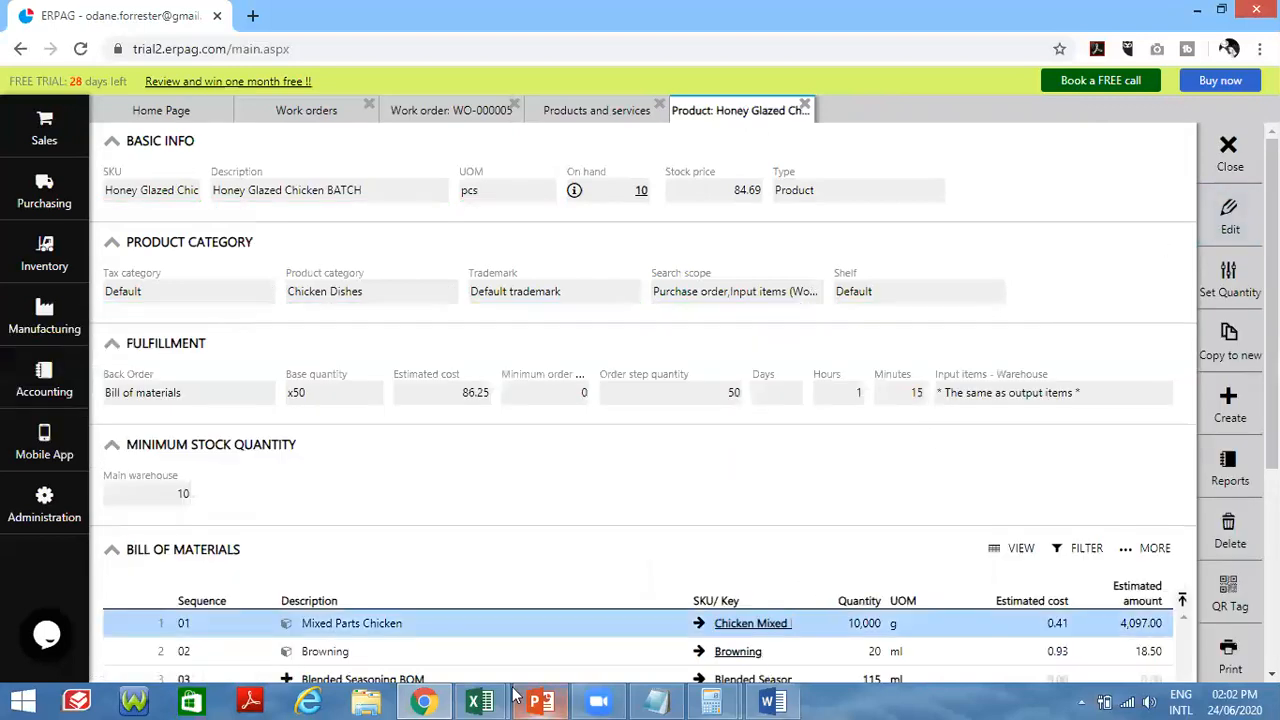
# - Start a new work order from the Honey Glazed Chicken BATCH product and review its work operations and input items
pyautogui.moveTo(1230, 413)
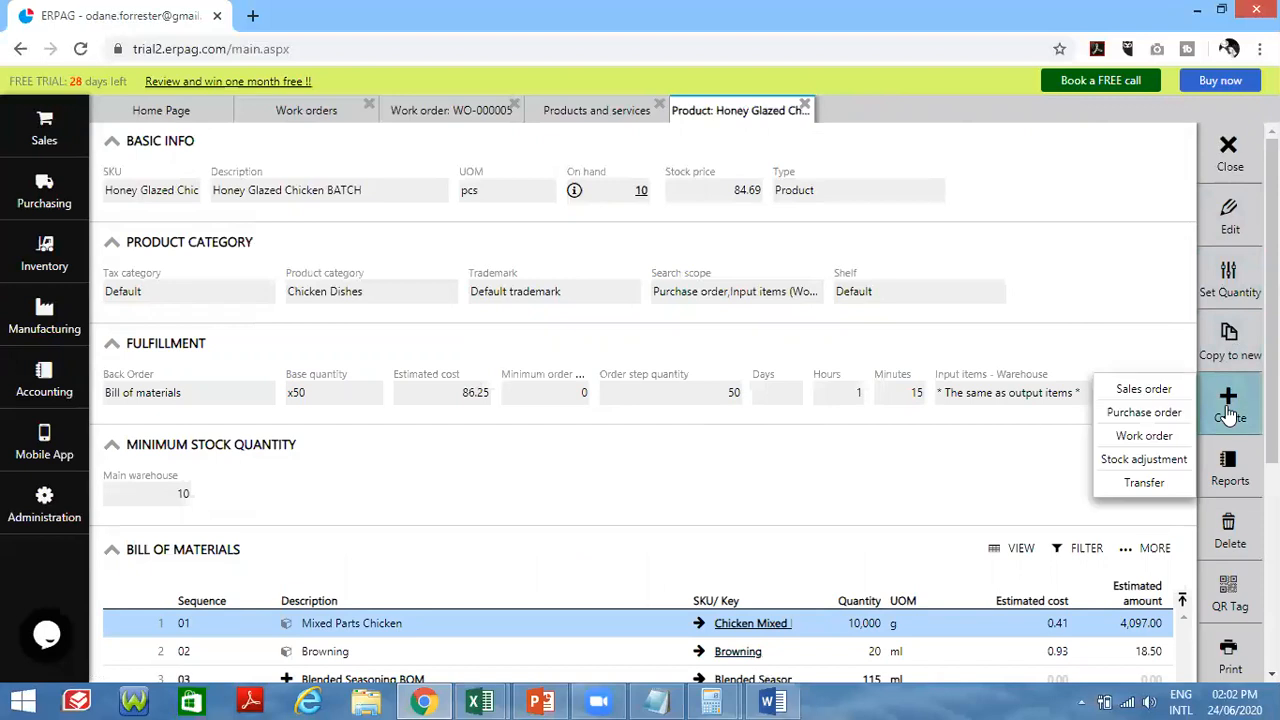
pyautogui.click(1146, 435)
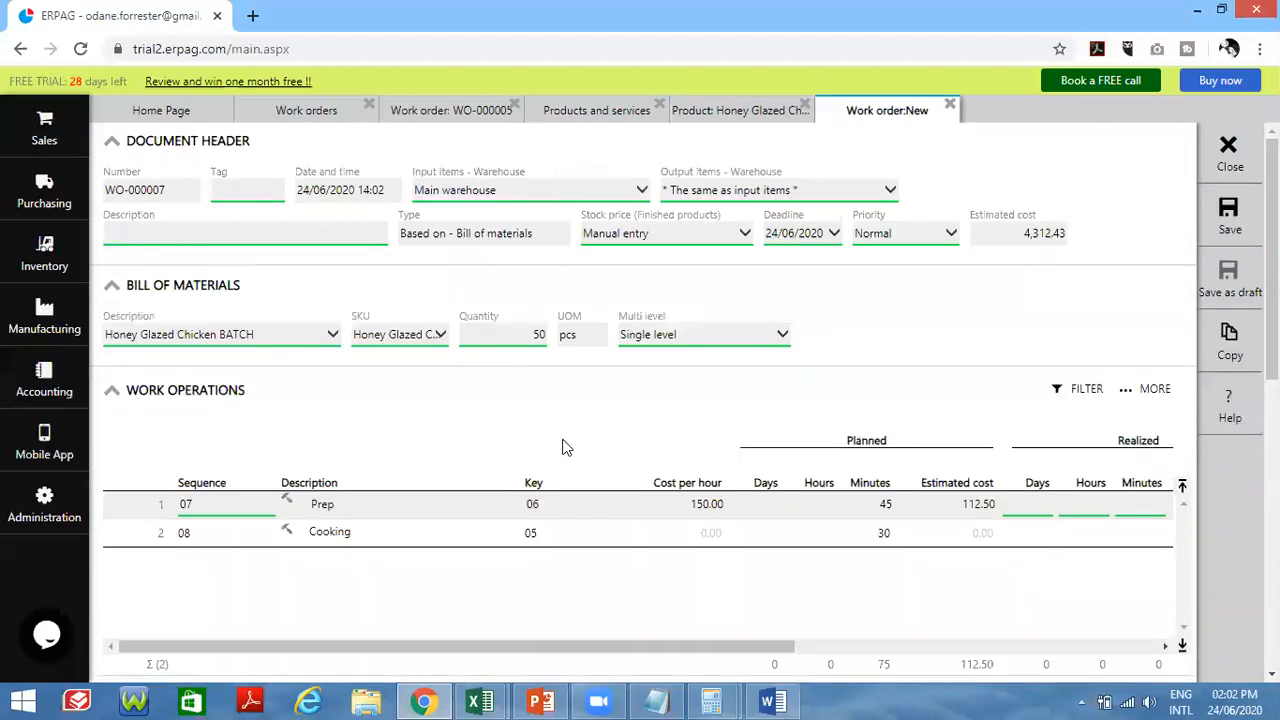
pyautogui.scroll(-3, 503, 380)
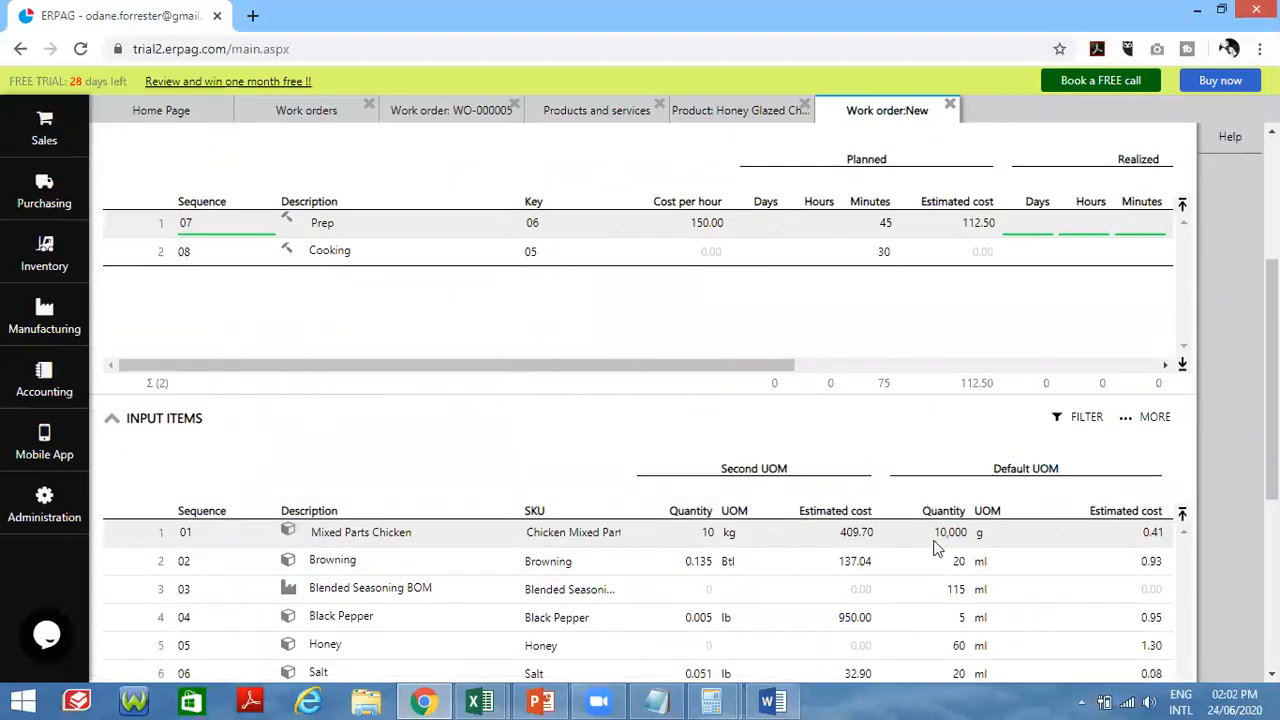
pyautogui.scroll(2, 457, 365)
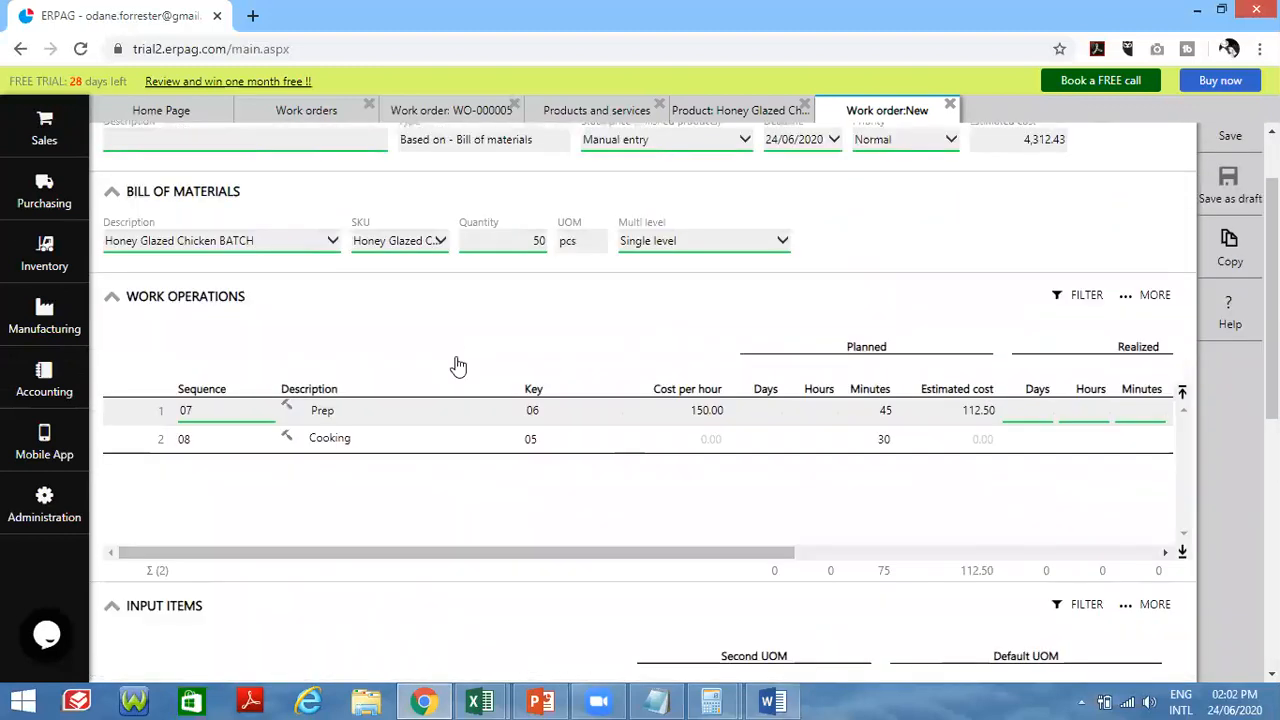
# - Try a quantity of 2 on the new Honey Glazed Chicken BATCH work order and discard the work order
pyautogui.click(540, 240)
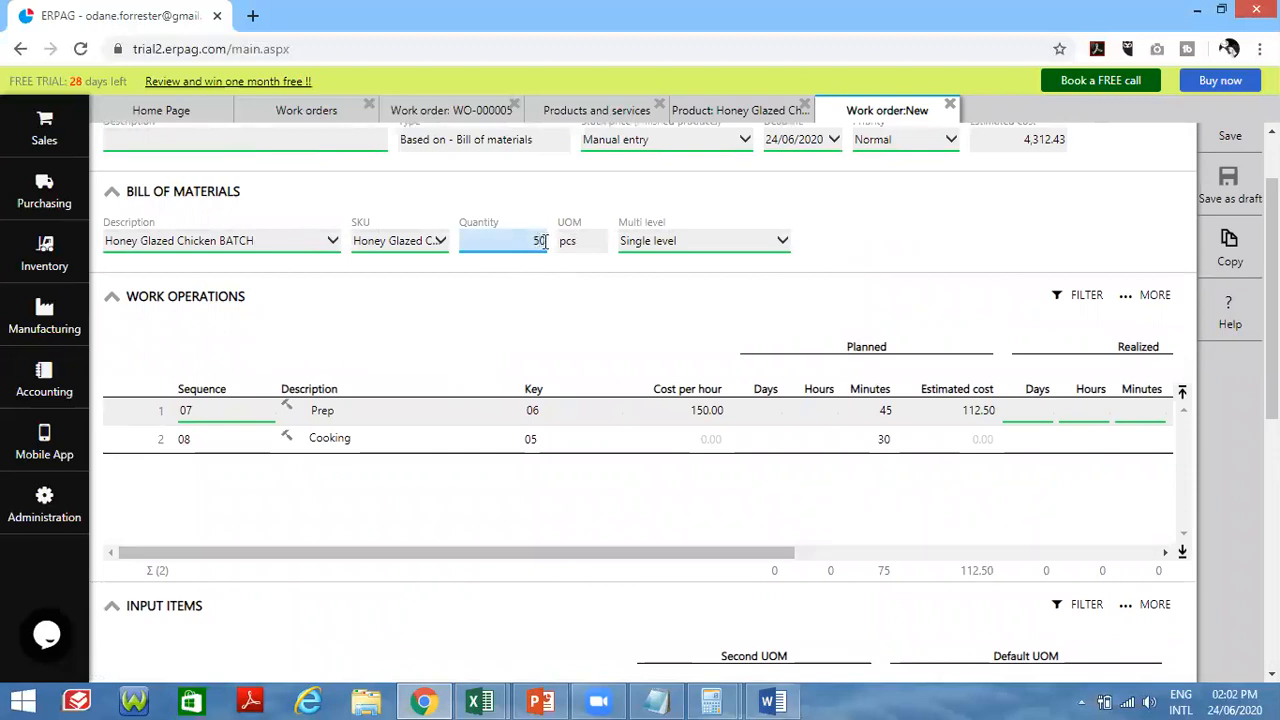
pyautogui.write('2')
pyautogui.click(1046, 243)
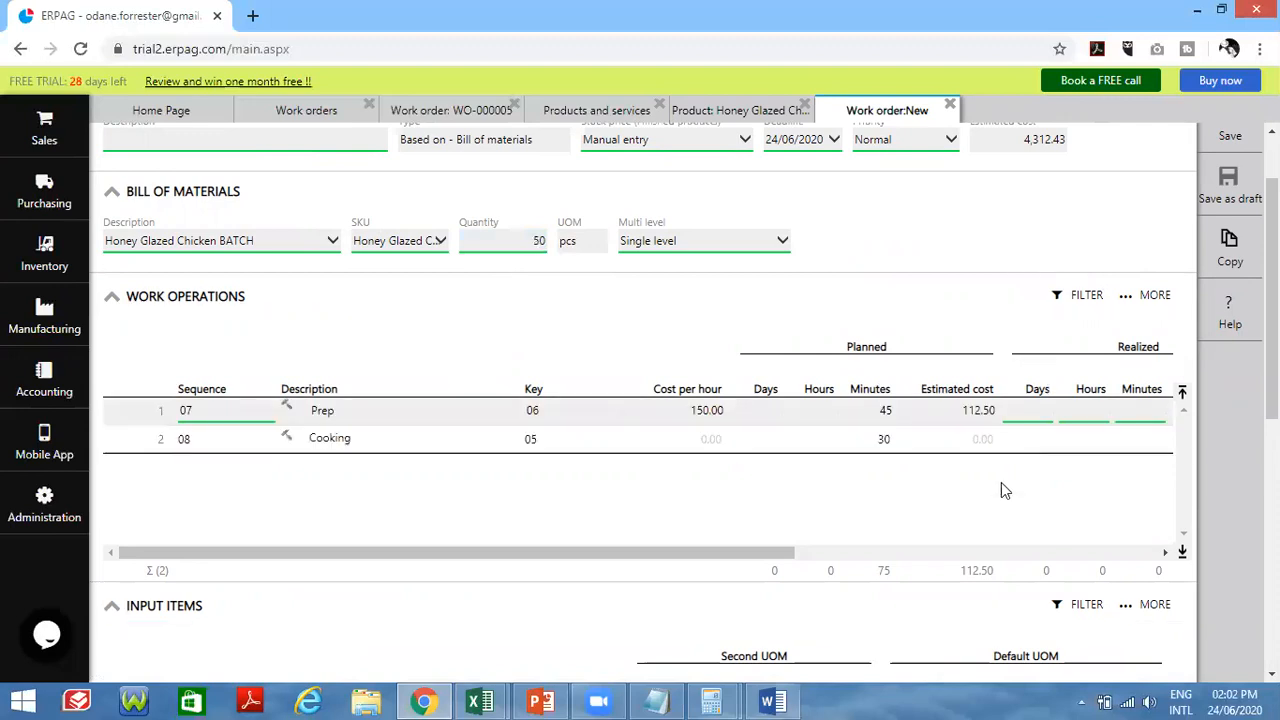
pyautogui.scroll(-5, 823, 493)
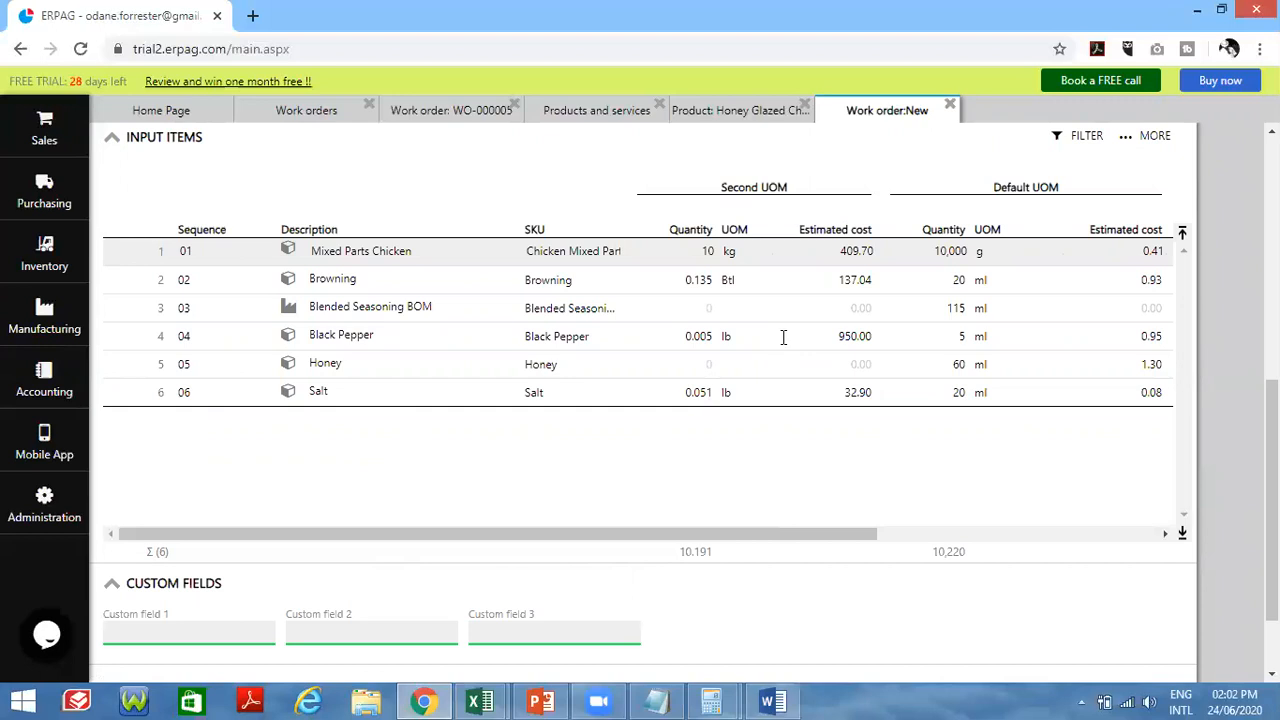
pyautogui.click(950, 105)
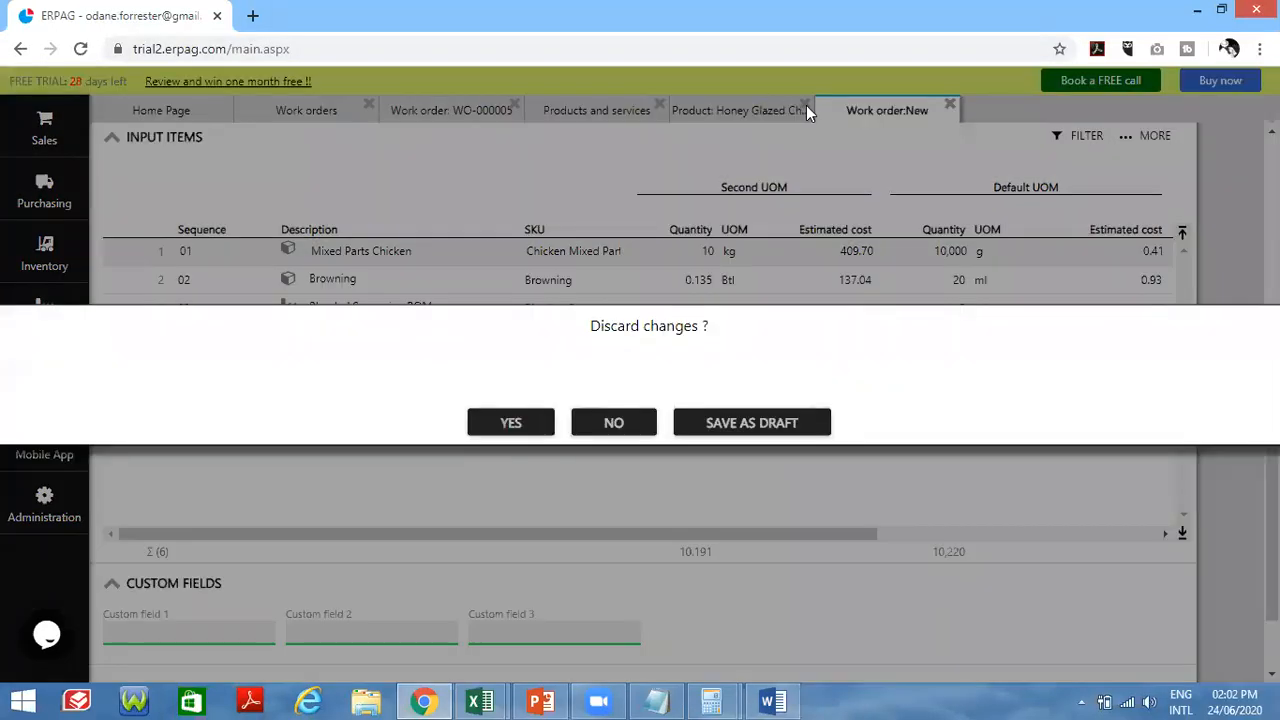
pyautogui.click(532, 420)
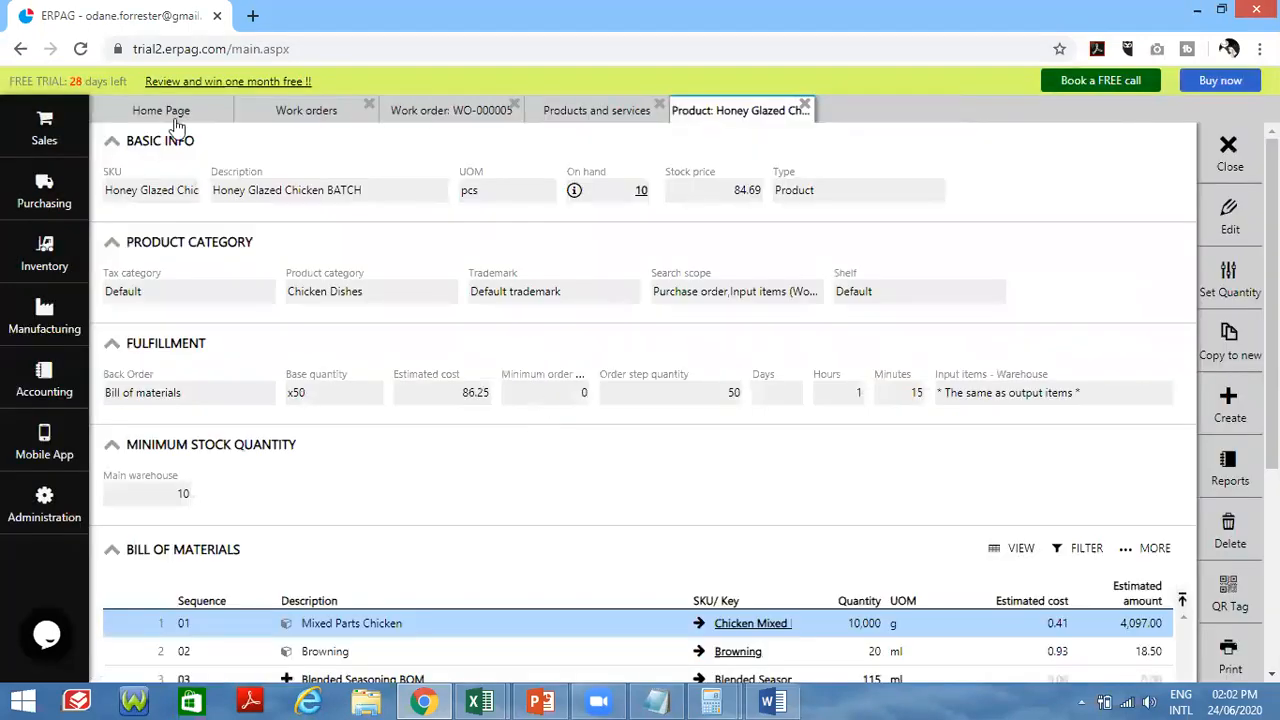
# - Open a new point-of-sale receipt, check the search scope of the Honey Glazed Chicken BATCH product, and close the product page
pyautogui.click(45, 127)
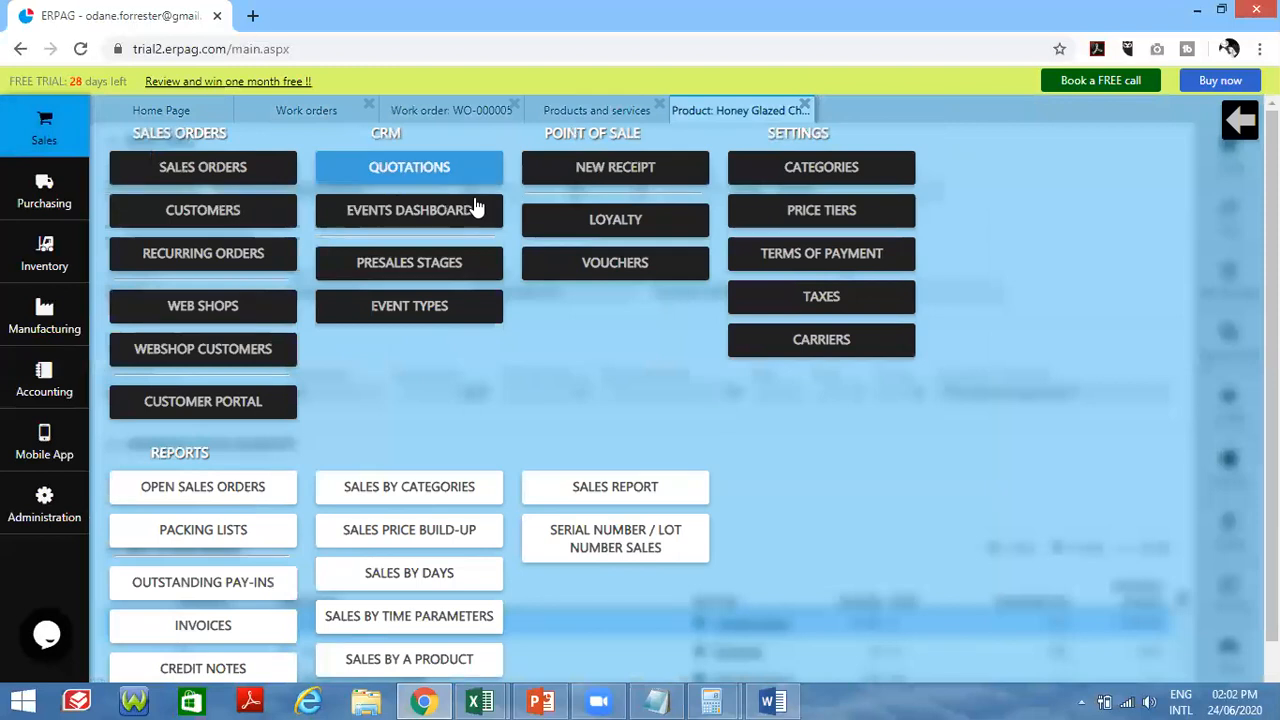
pyautogui.click(590, 170)
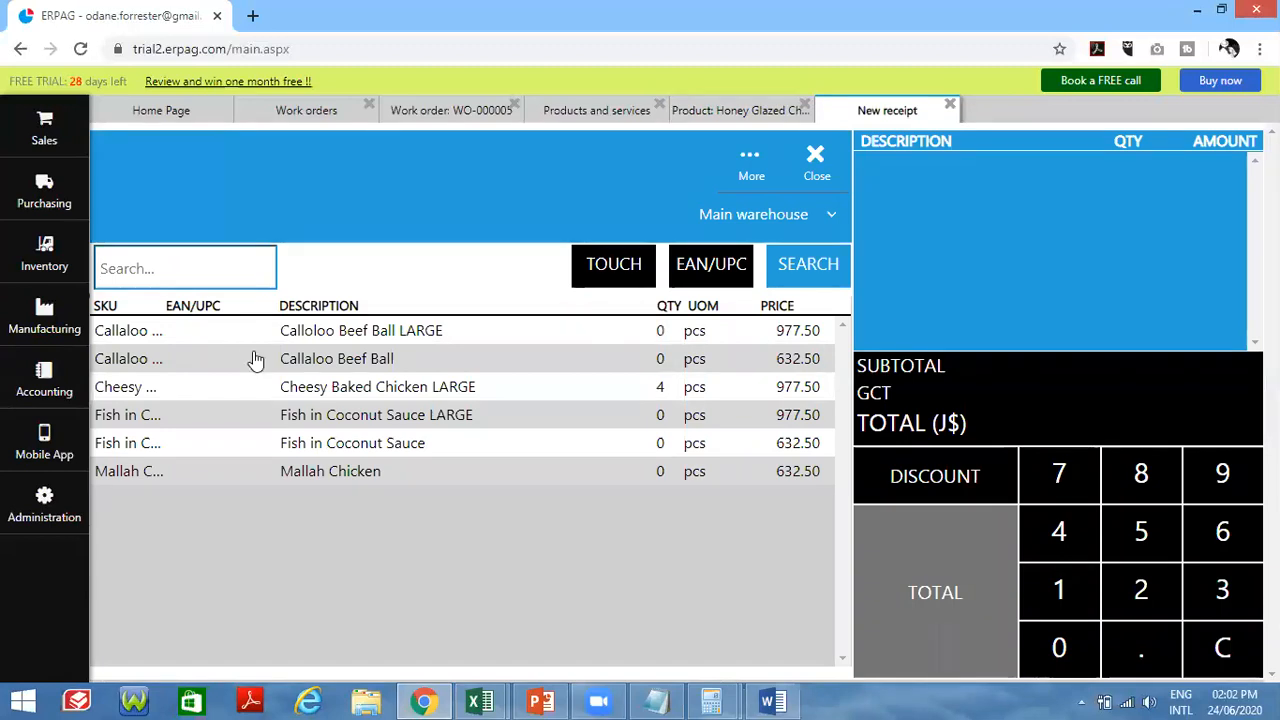
pyautogui.click(740, 110)
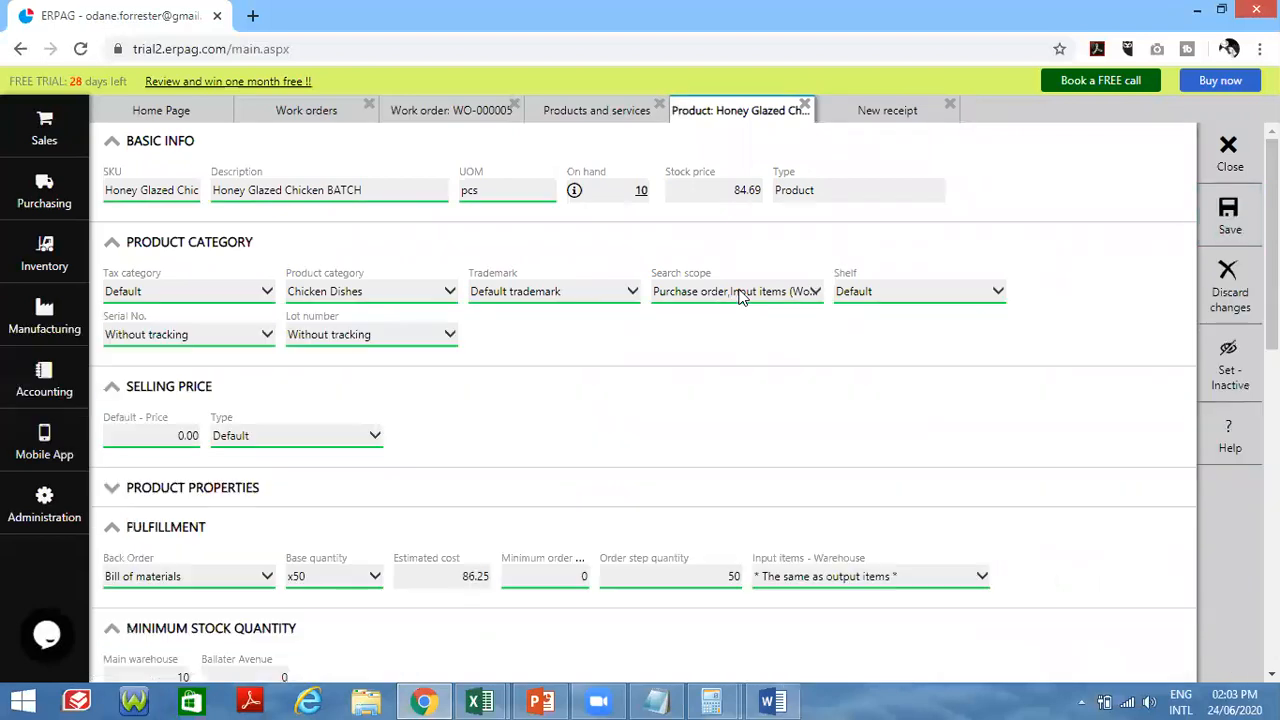
pyautogui.doubleClick(739, 292)
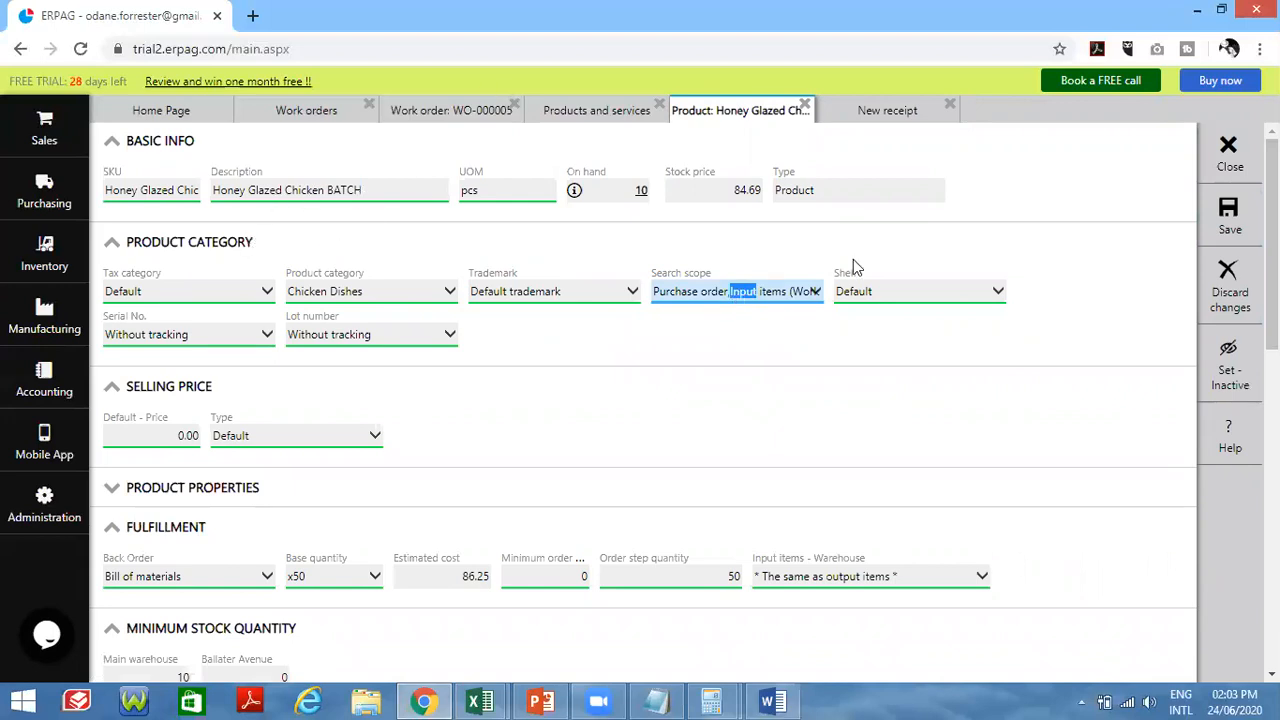
pyautogui.click(1230, 160)
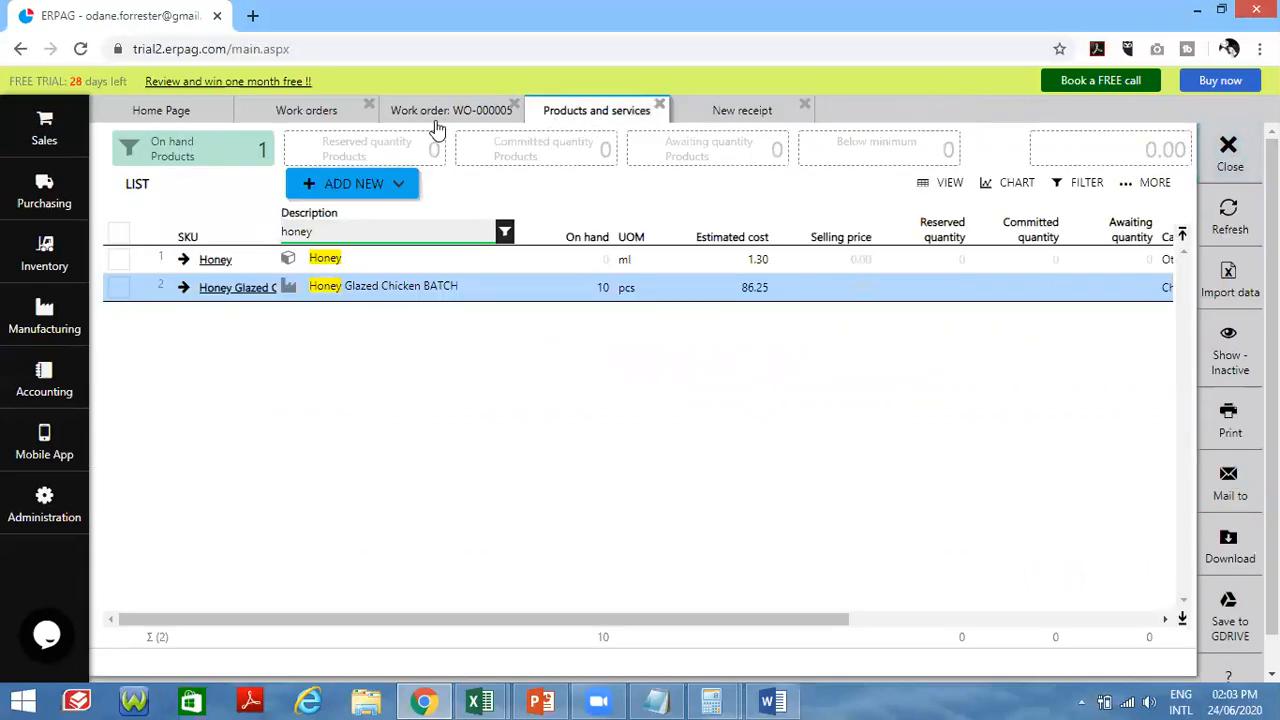
# - Add one Fish in Coconut Sauce to the new receipt, view its payment screen, and discard the receipt
pyautogui.click(720, 118)
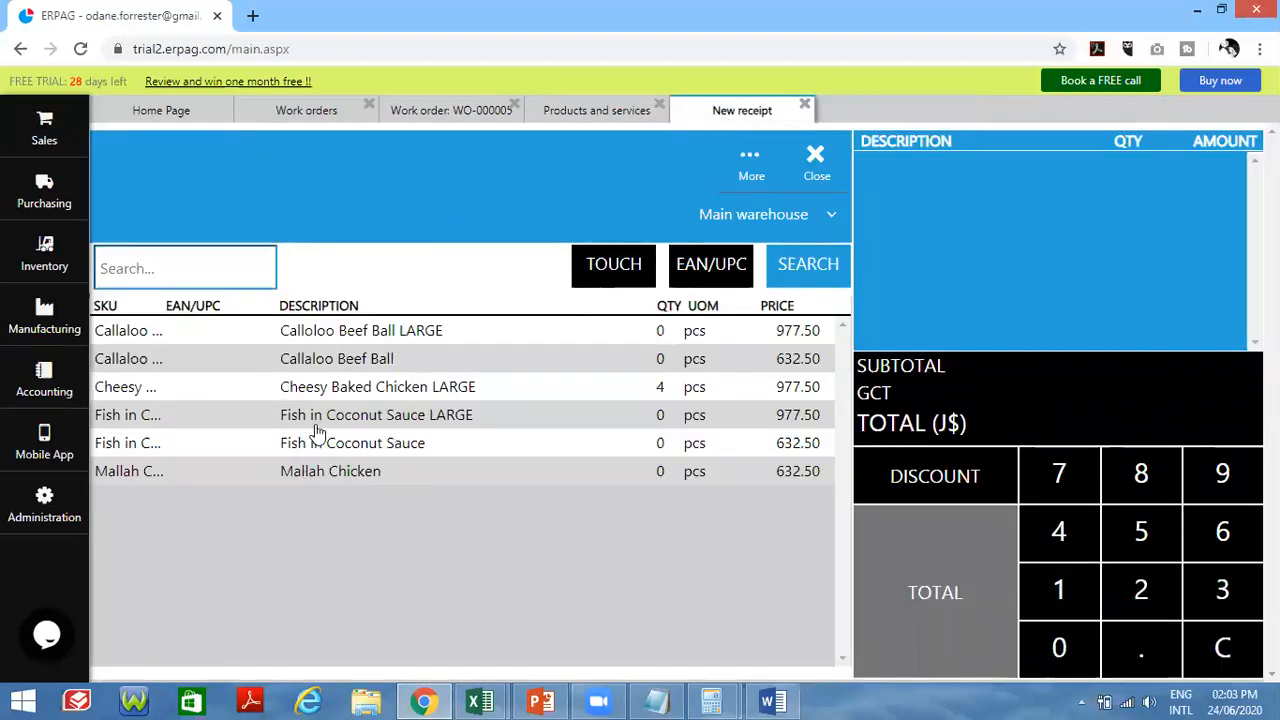
pyautogui.click(335, 450)
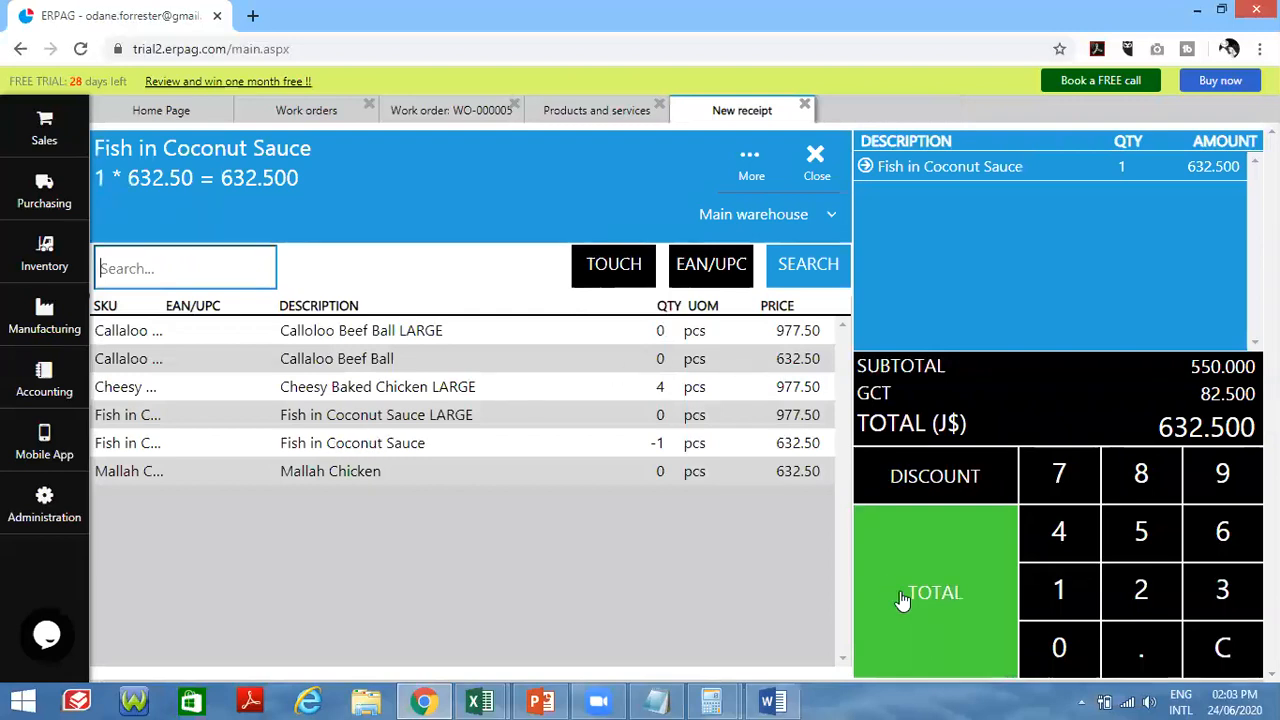
pyautogui.click(945, 582)
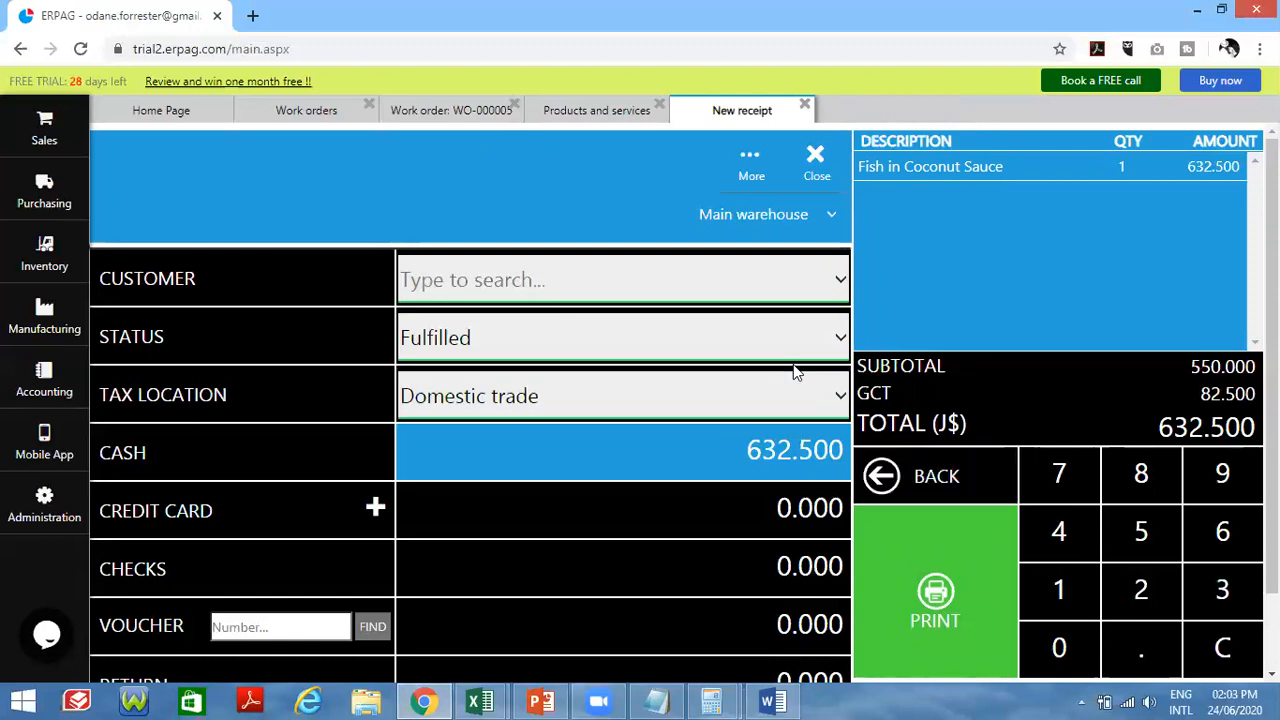
pyautogui.click(804, 105)
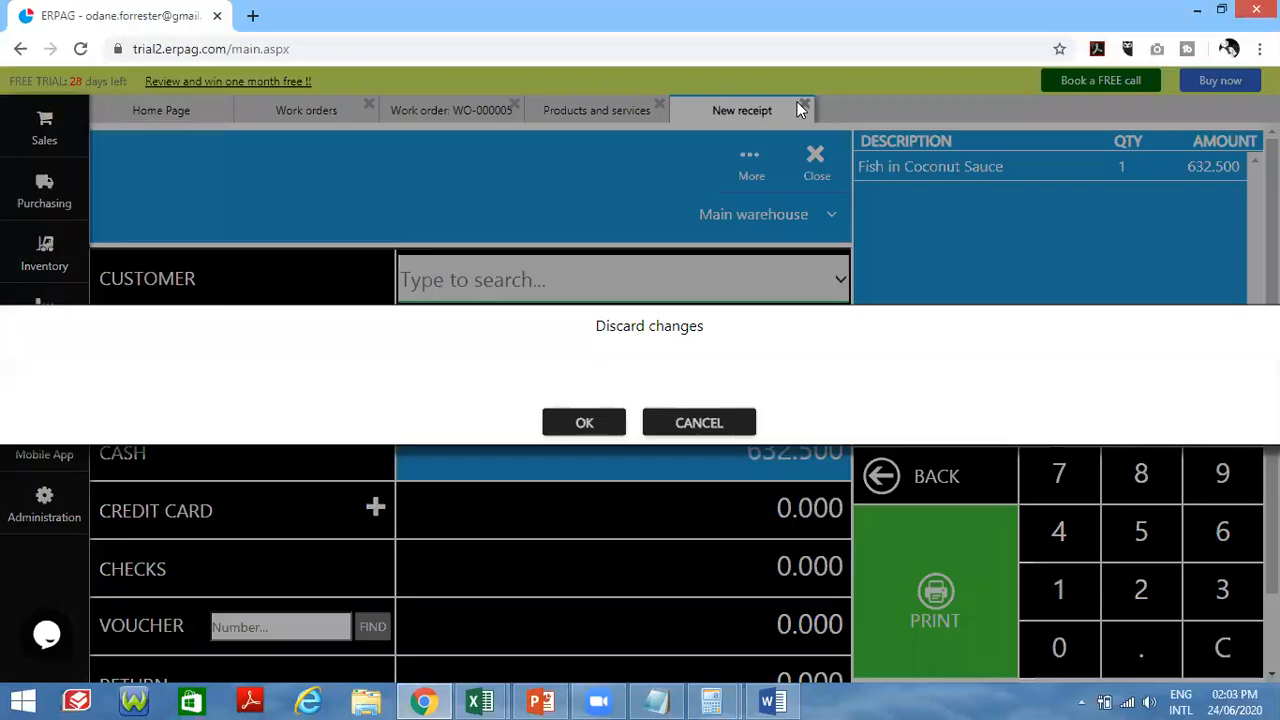
pyautogui.click(600, 418)
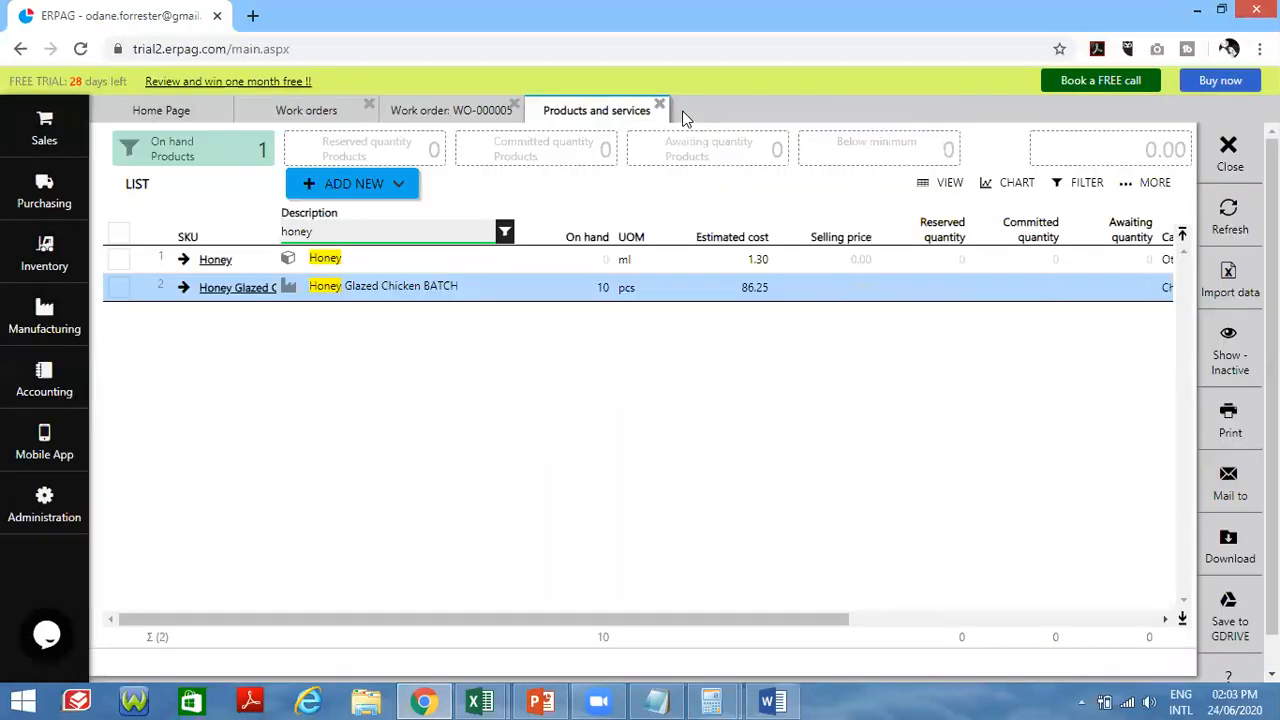
# - Reset the filters of the products and services list and start a new bill of materials product
pyautogui.click(44, 252)
pyautogui.click(208, 177)
pyautogui.click(370, 186)
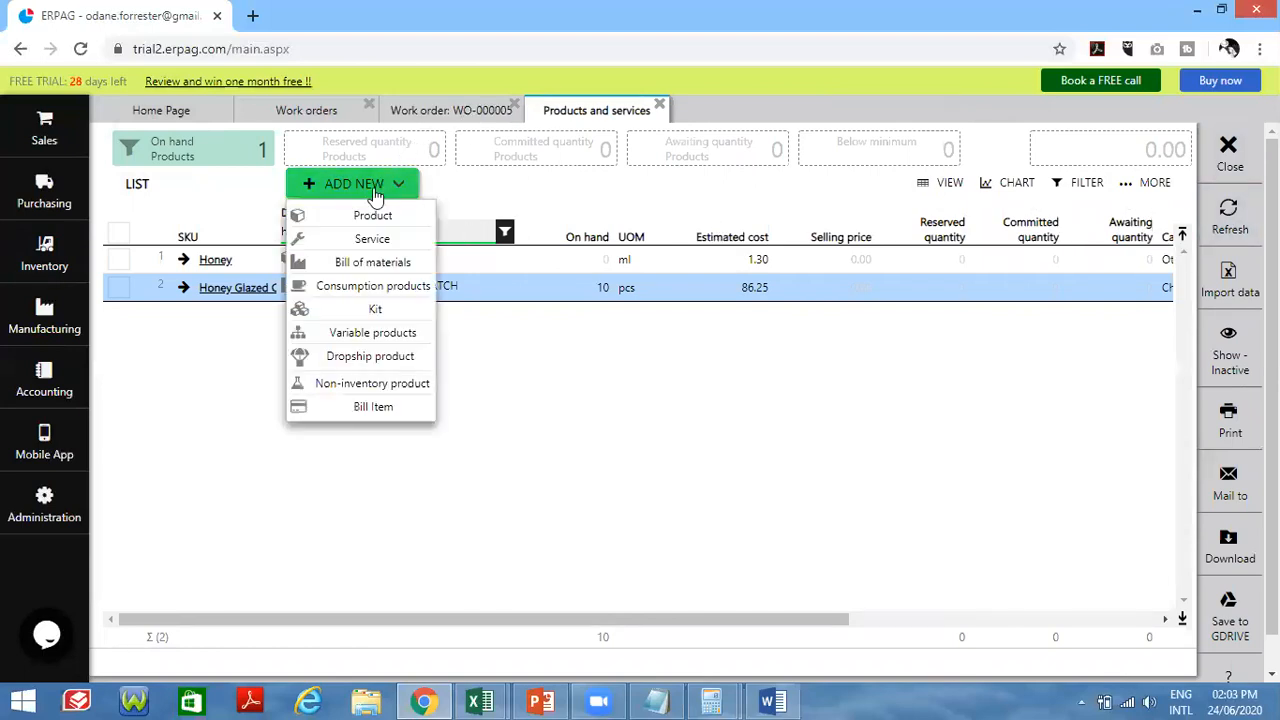
pyautogui.click(360, 268)
pyautogui.click(584, 424)
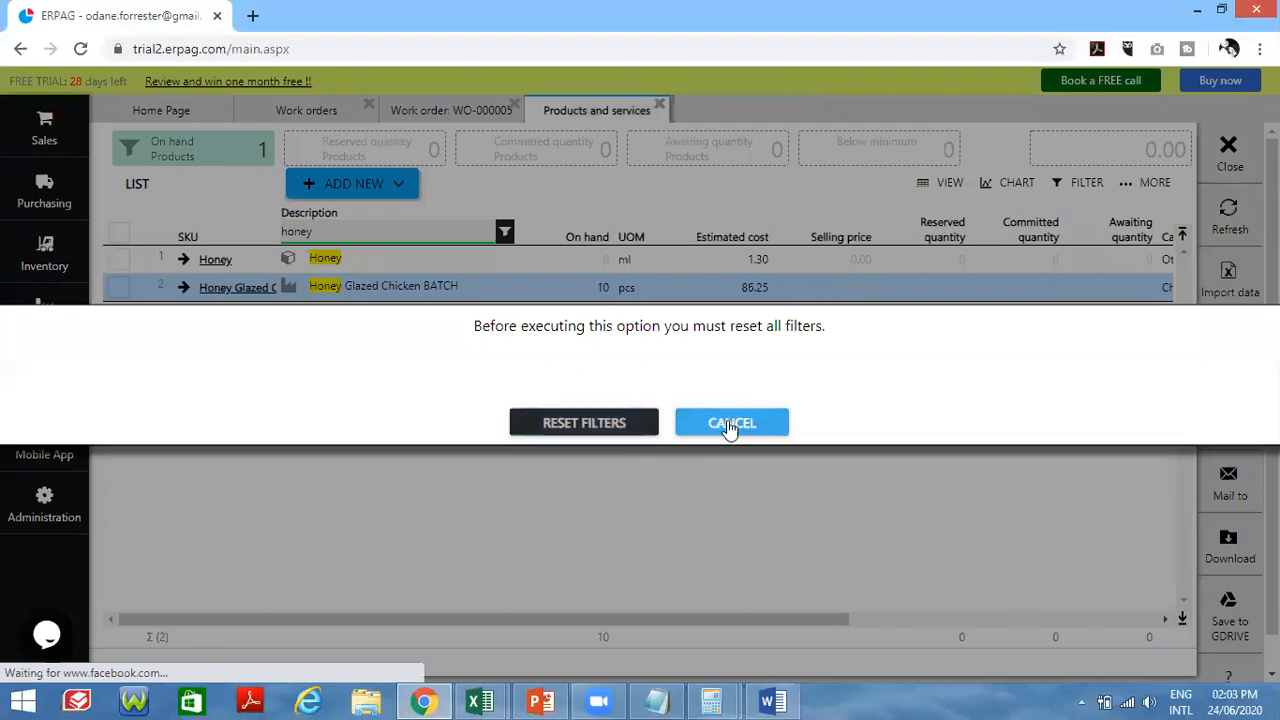
pyautogui.click(384, 191)
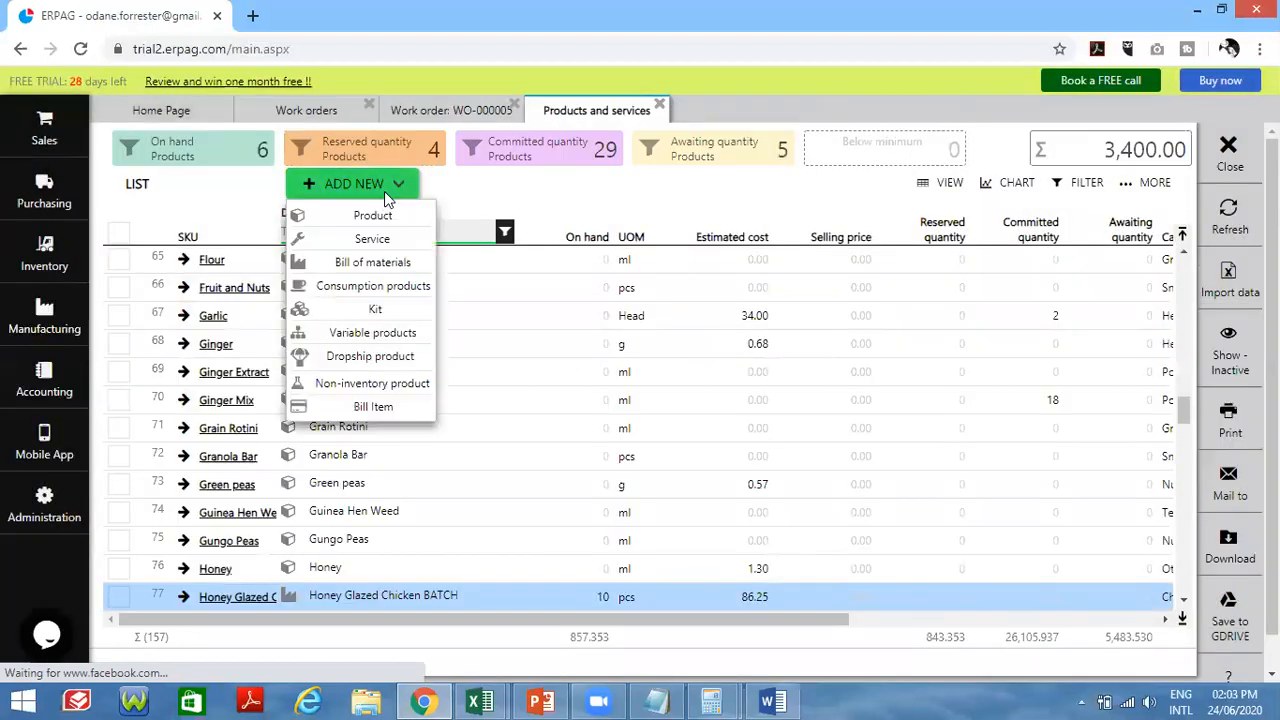
pyautogui.click(345, 262)
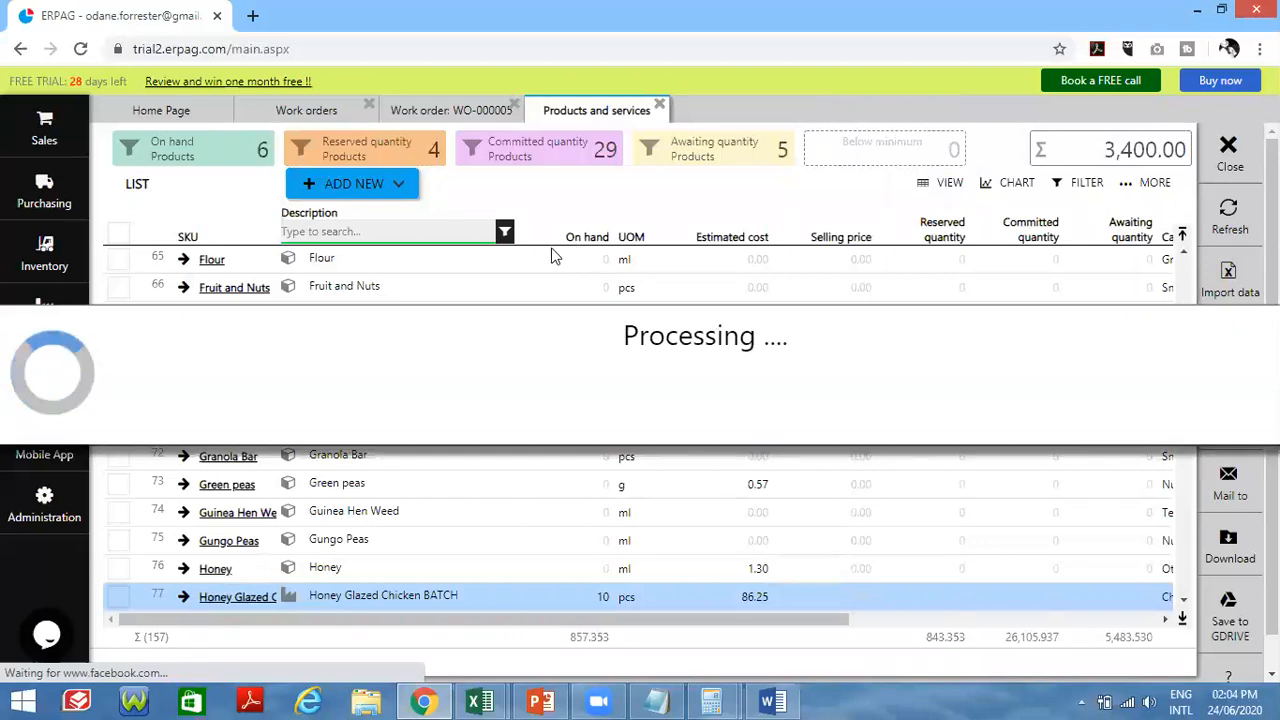
# - Enter Honey Glazed Chicken Regular as both the SKU and the description of the new product
pyautogui.doubleClick(167, 191)
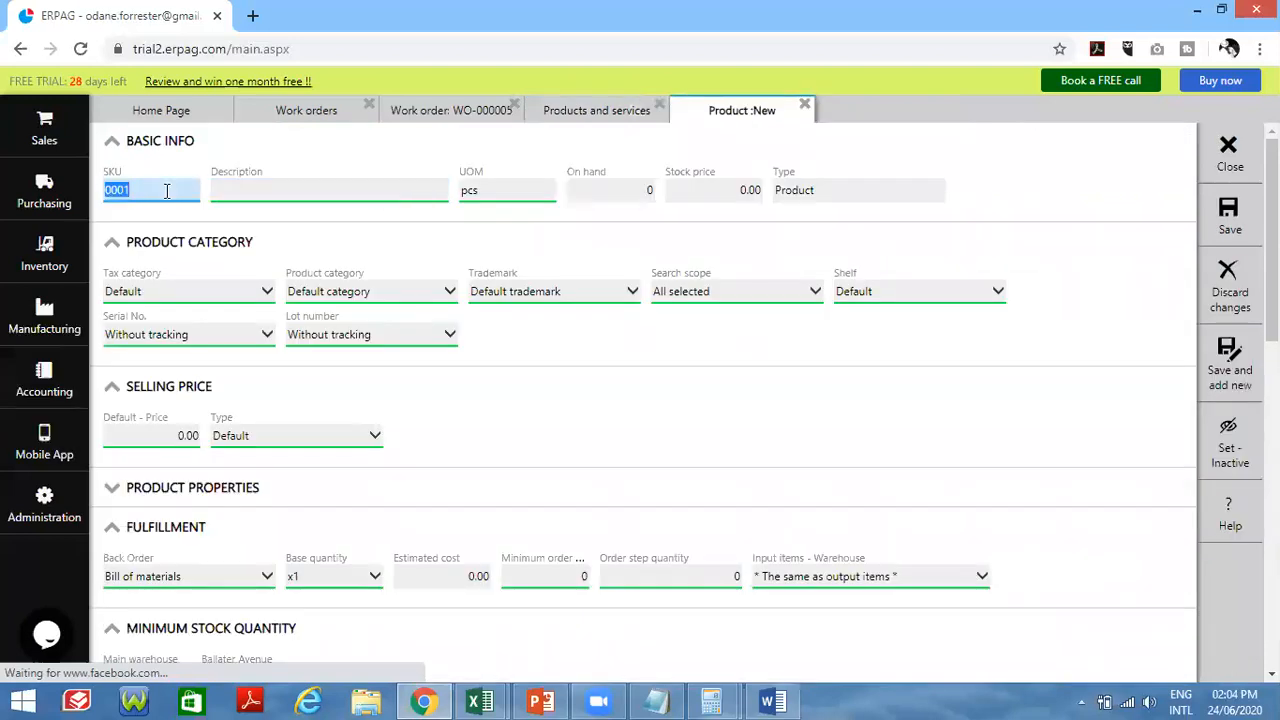
pyautogui.write('Honey I')
pyautogui.press('BackSpace')
pyautogui.write('Glazed Chicken R')
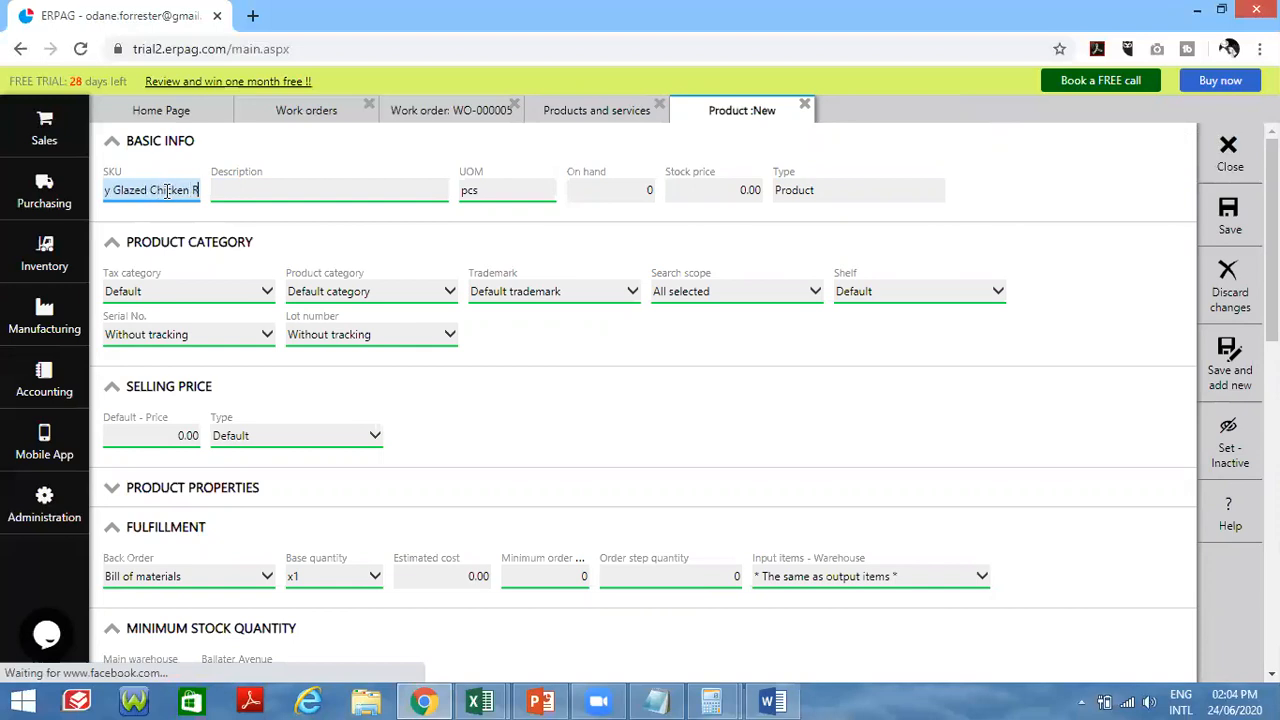
pyautogui.write('egular')
pyautogui.hotkey('ctrl', 'a')
pyautogui.hotkey('ctrl', 'c')
pyautogui.press('Tab')
pyautogui.hotkey('ctrl', 'v')
# - Set the new product's default selling price to 550
pyautogui.scroll(-1, 693, 226)
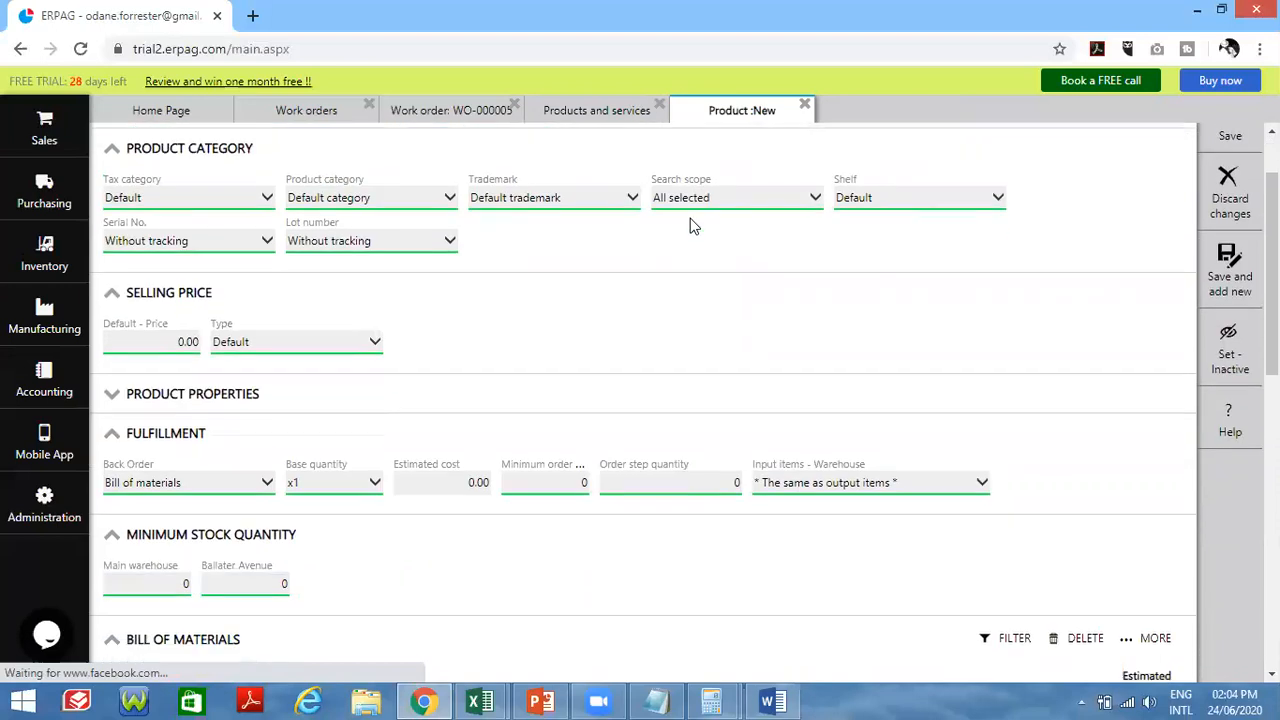
pyautogui.scroll(1, 690, 222)
pyautogui.click(163, 437)
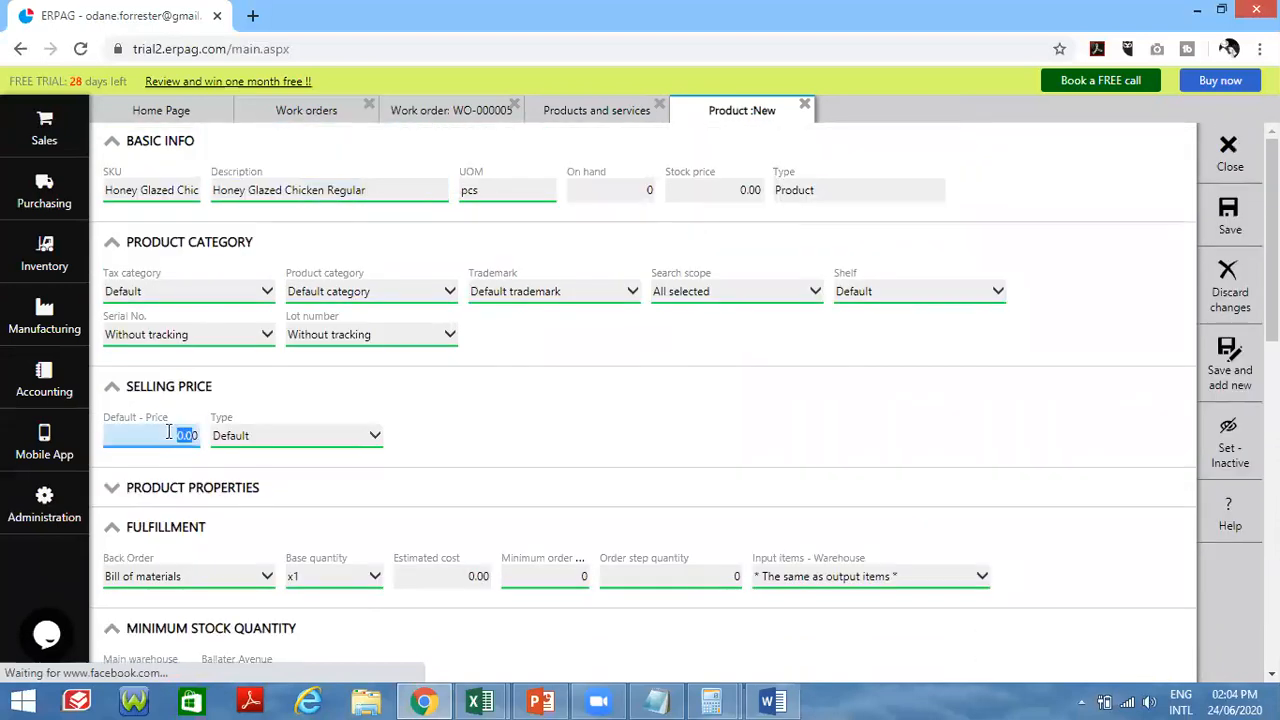
pyautogui.write('550')
# - Add Honey Glazed Chicken BATCH as a sub-component in the first row of the product's bill of materials
pyautogui.scroll(-1, 450, 392)
pyautogui.scroll(-2, 448, 376)
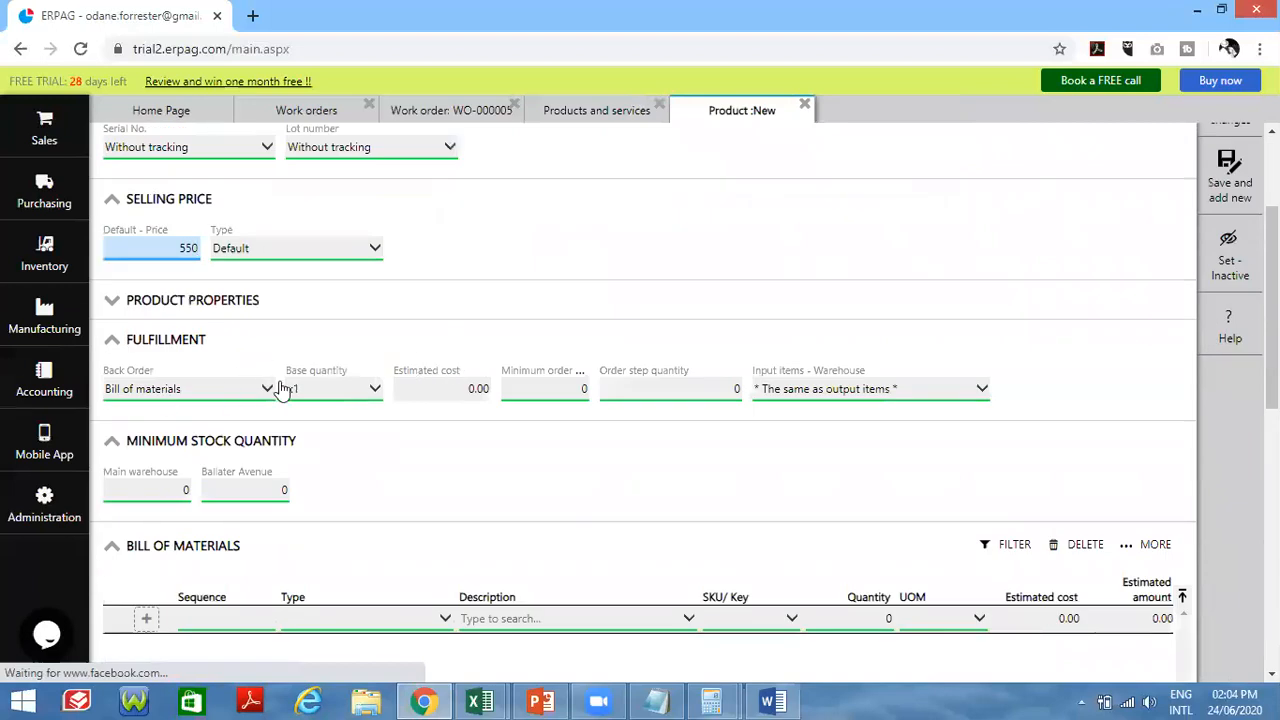
pyautogui.scroll(-1, 950, 295)
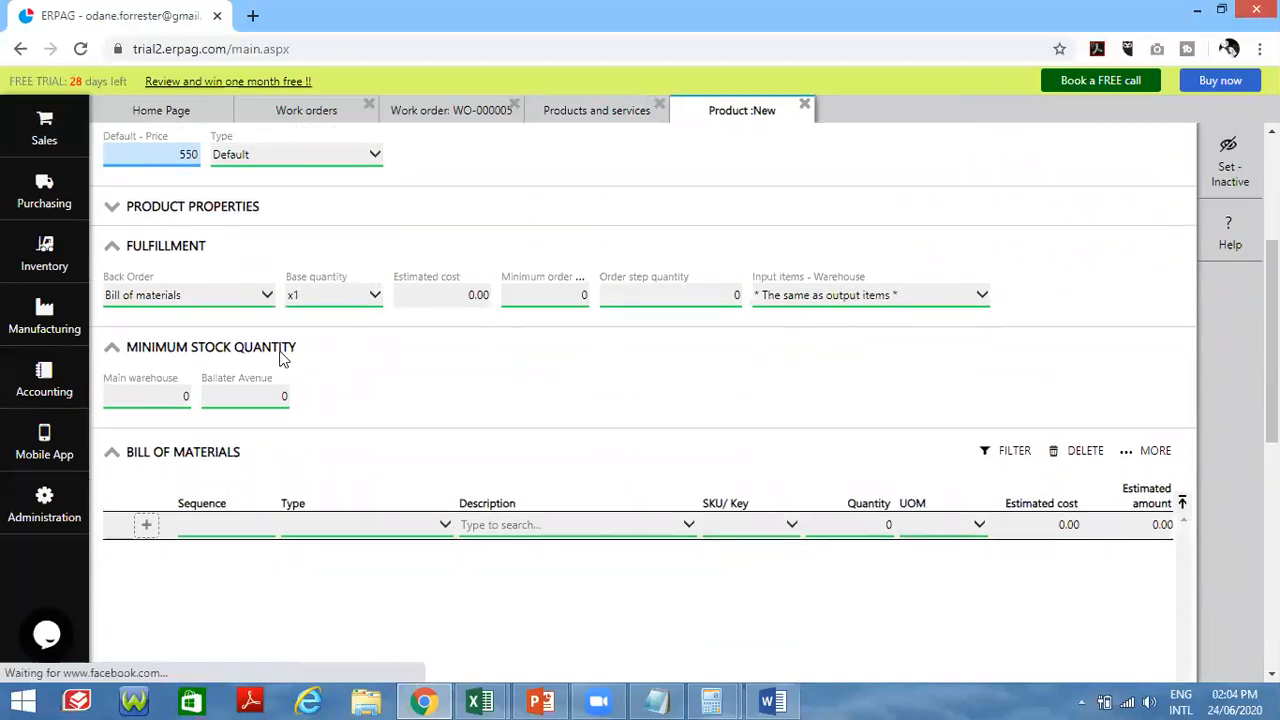
pyautogui.scroll(-1, 320, 325)
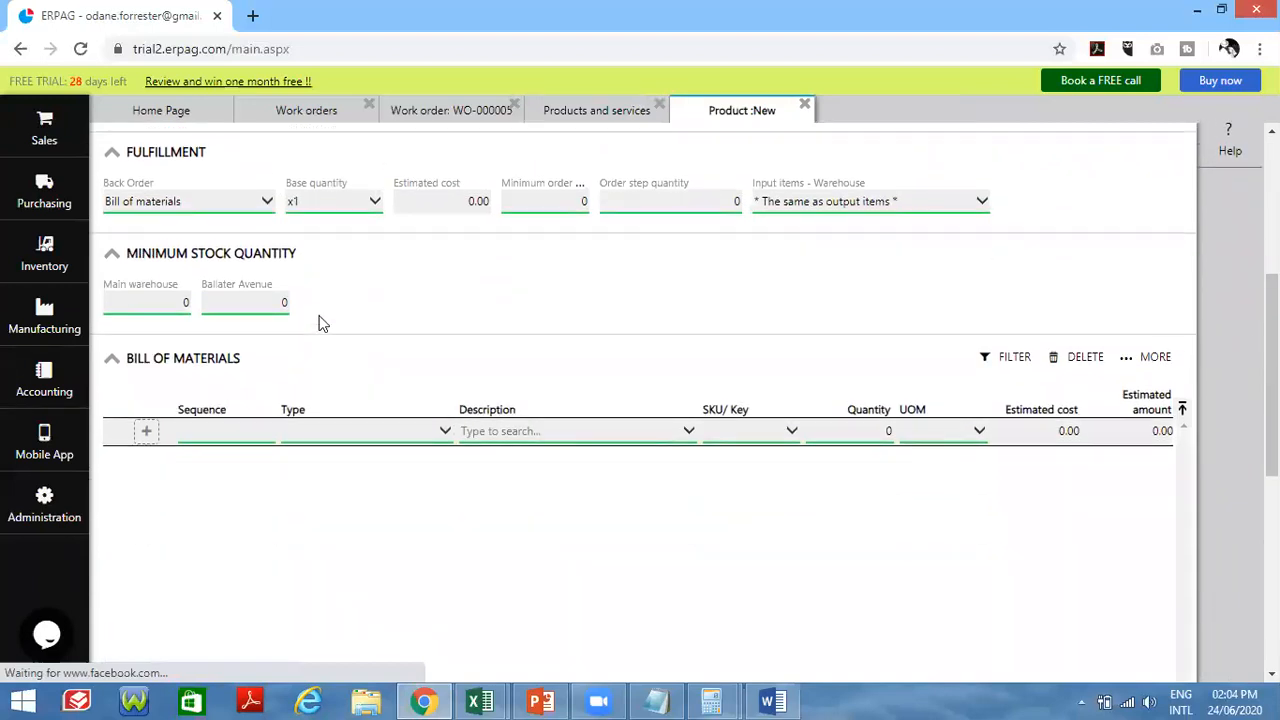
pyautogui.click(145, 435)
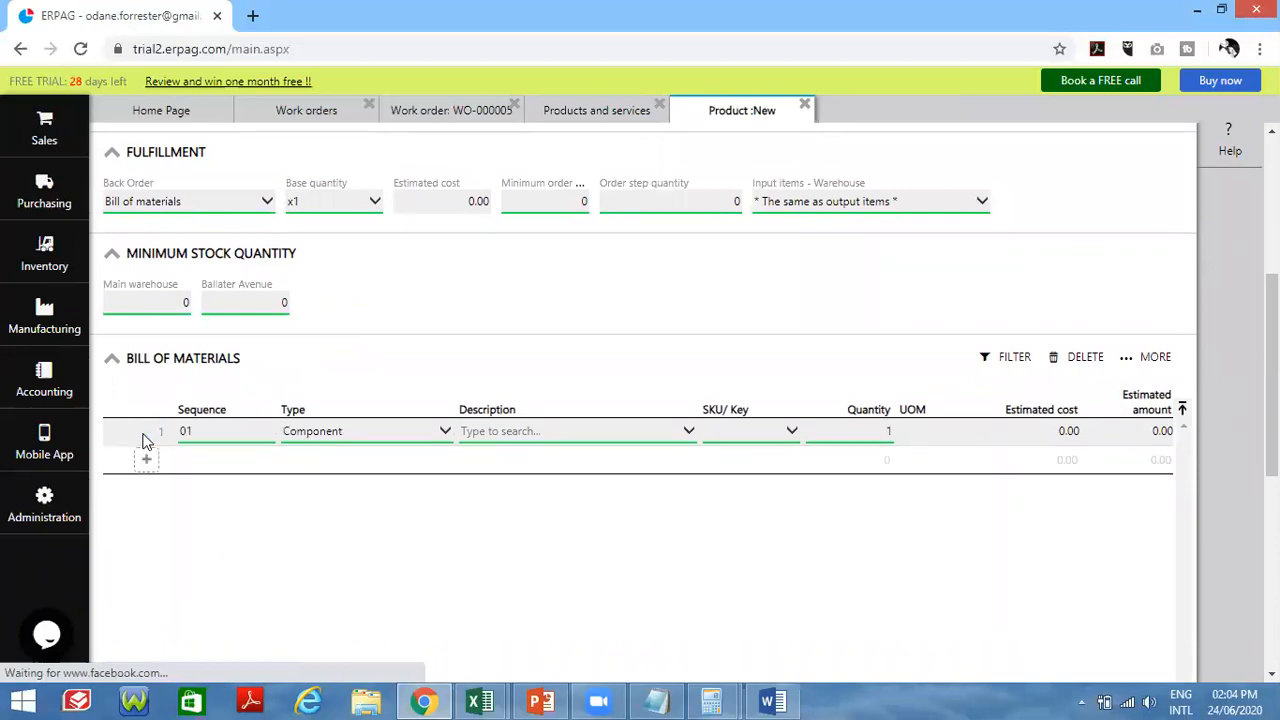
pyautogui.click(404, 436)
pyautogui.click(500, 437)
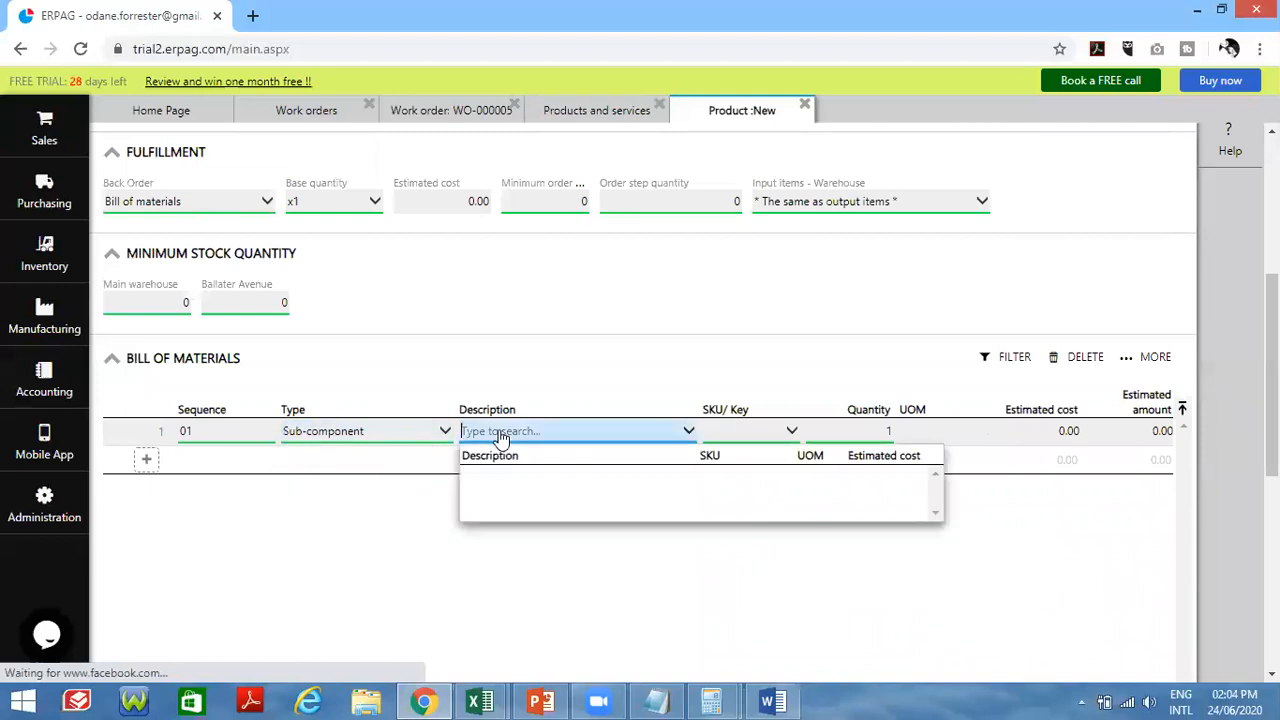
pyautogui.write('honey')
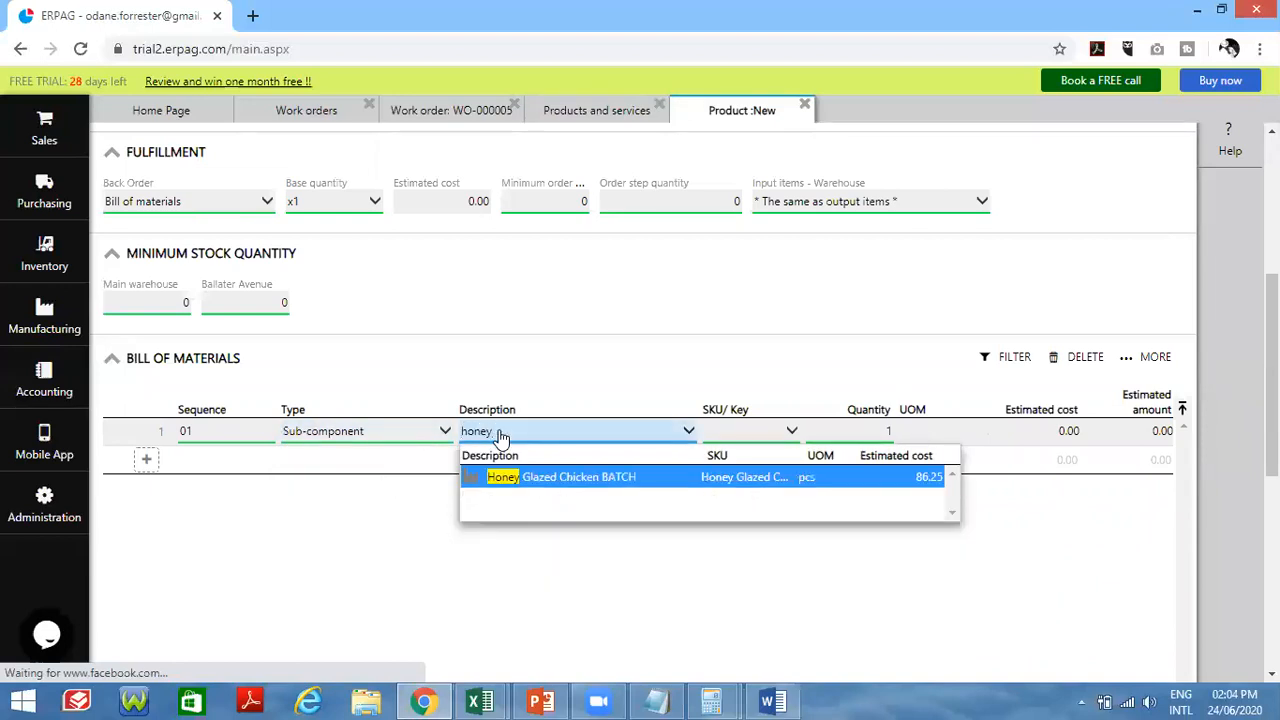
pyautogui.click(566, 477)
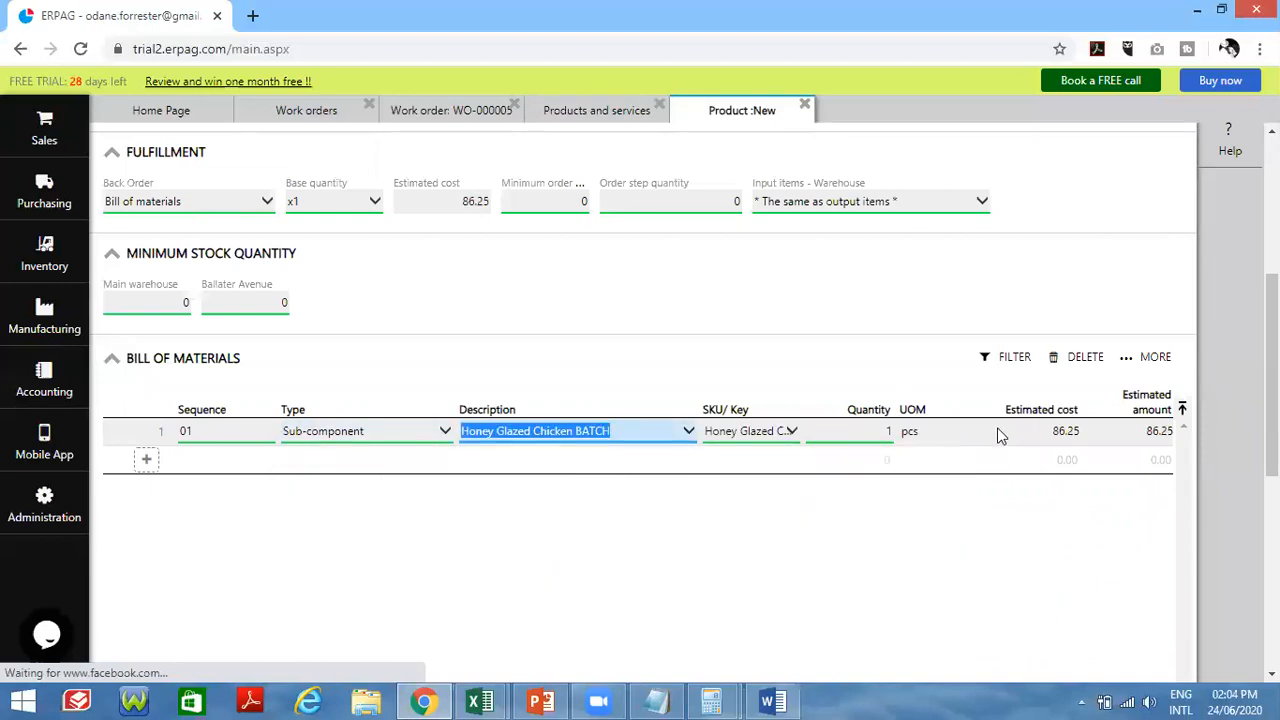
# - Add Plastic bags 3 X 7 as the second component in the bill of materials
pyautogui.click(147, 460)
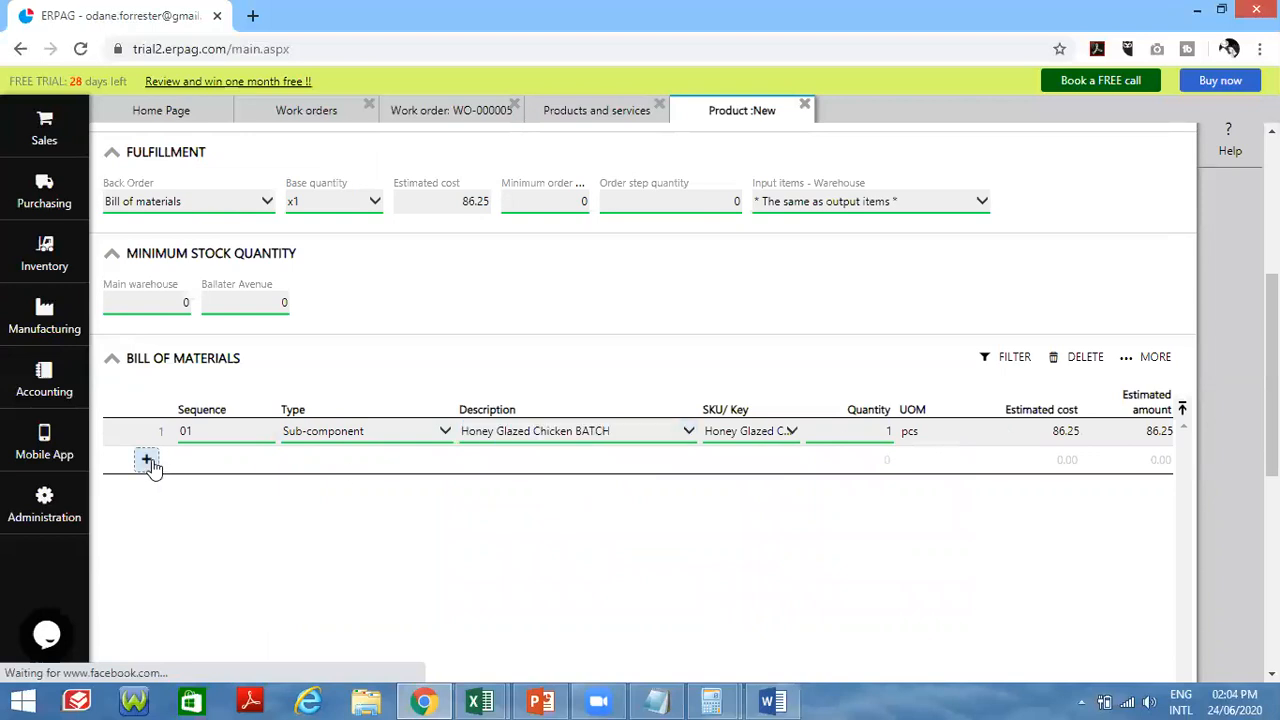
pyautogui.click(533, 464)
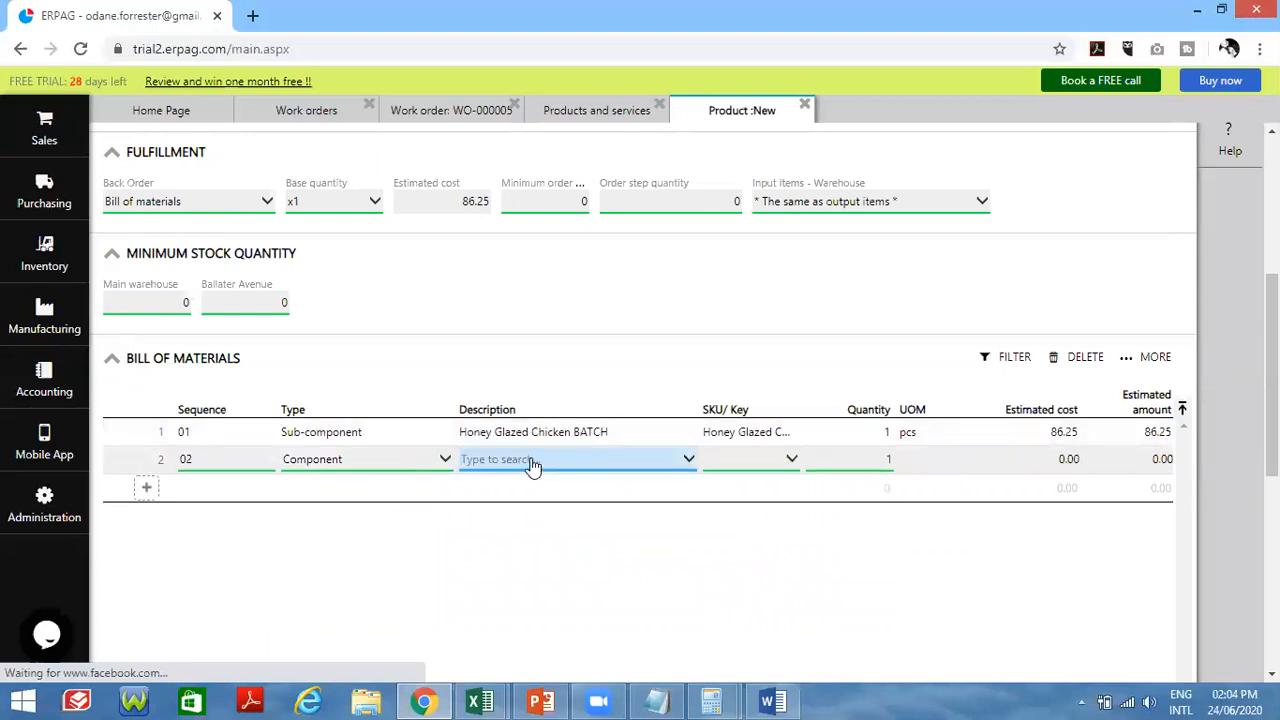
pyautogui.write('bag')
pyautogui.click(529, 552)
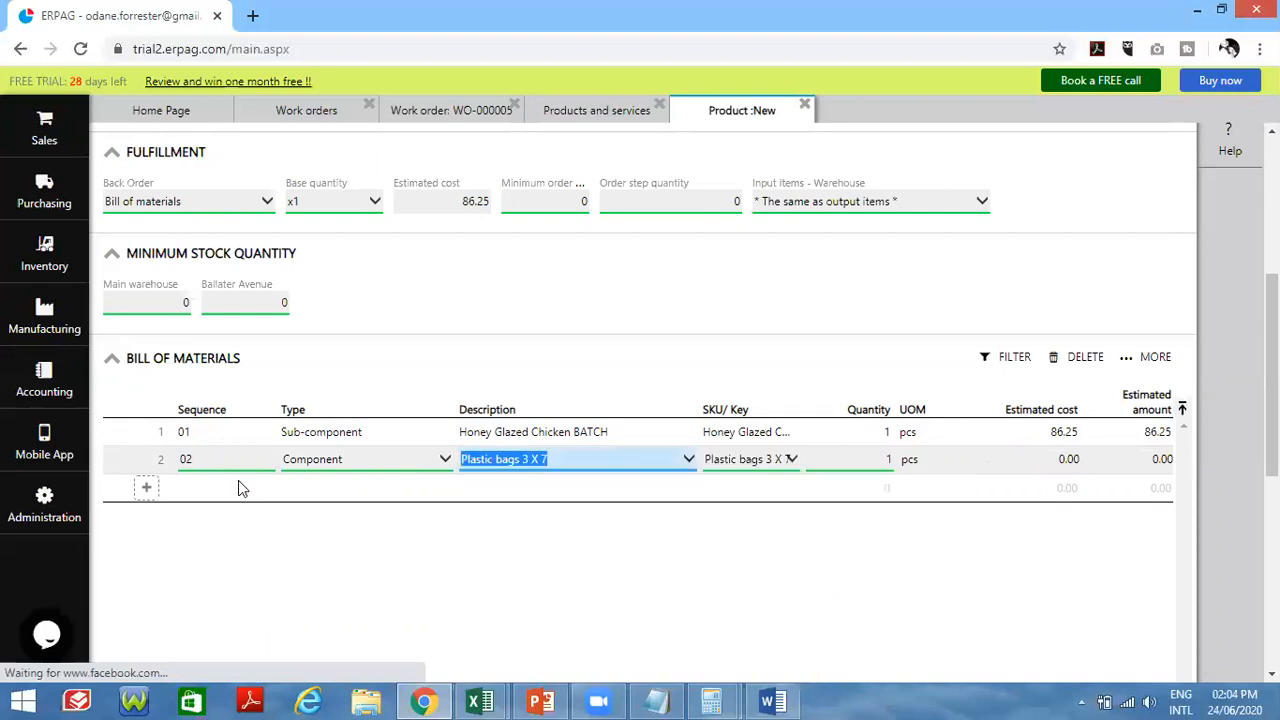
# - Add Plastic Forks as the third component in the product's bill of materials
pyautogui.click(147, 488)
pyautogui.click(548, 490)
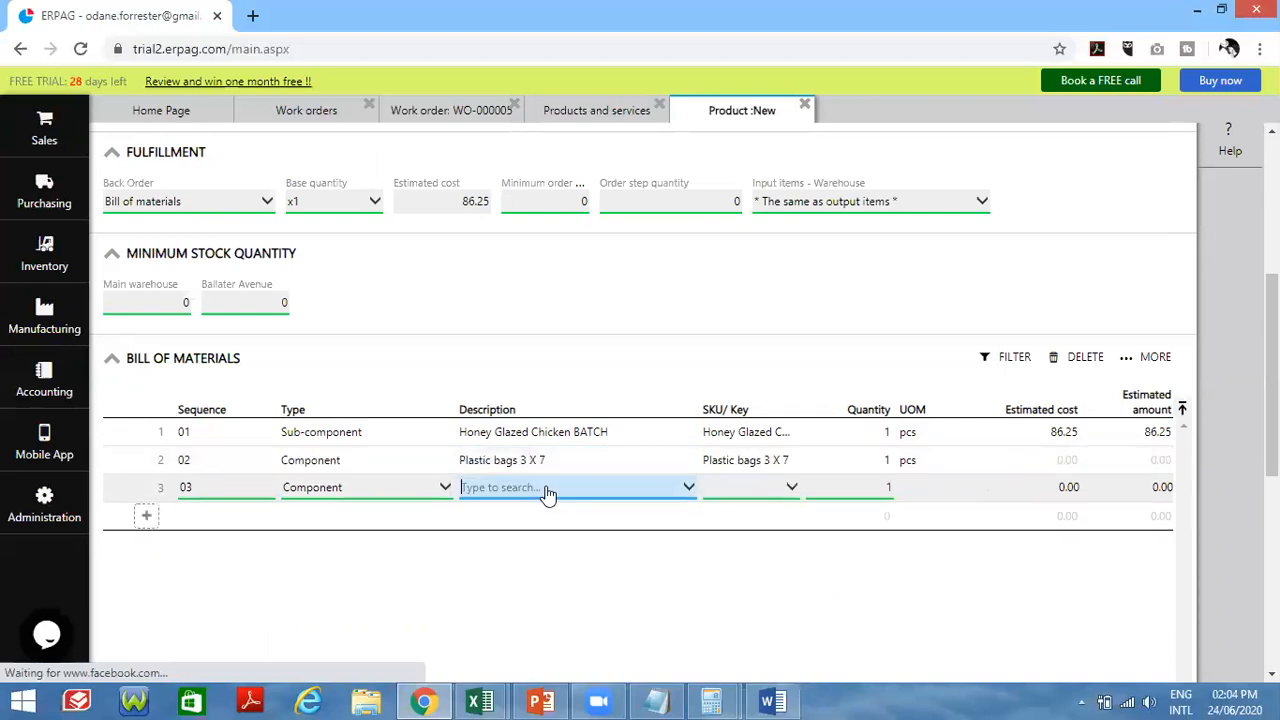
pyautogui.write('fork')
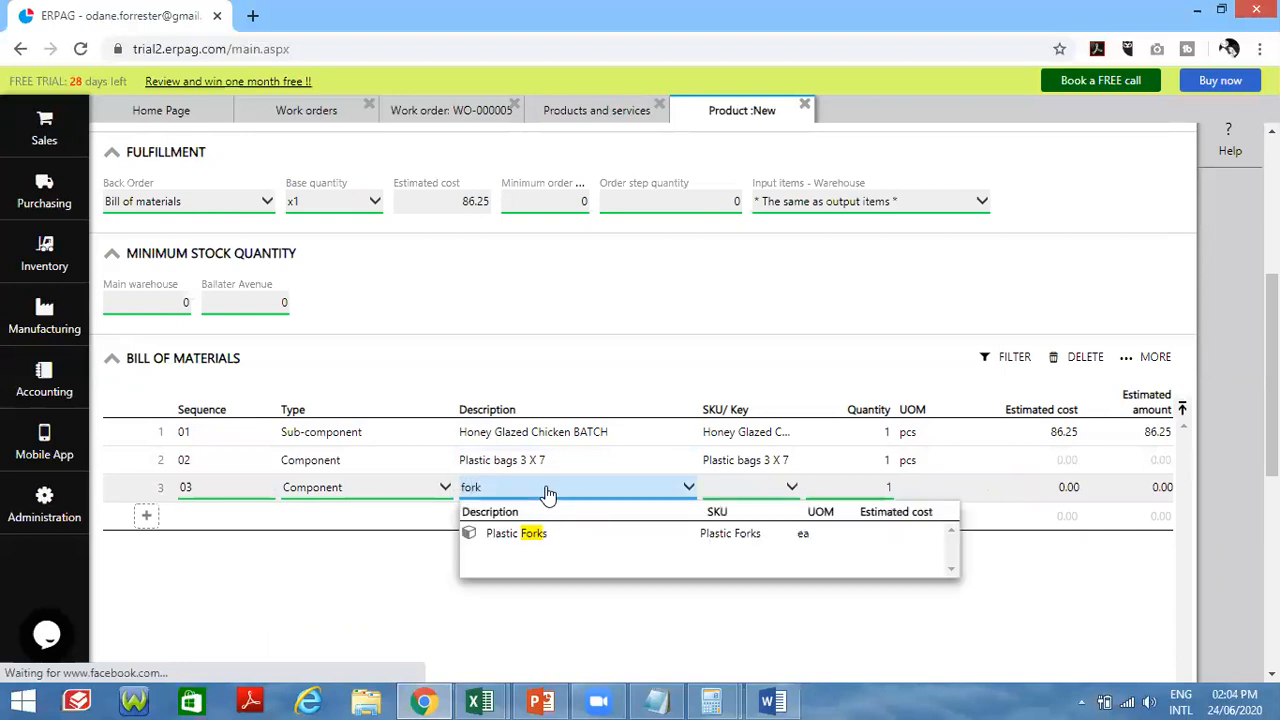
pyautogui.click(530, 533)
# - Add Lunch Carton as the fourth component in the product's bill of materials
pyautogui.click(146, 515)
pyautogui.click(489, 515)
pyautogui.write('carton')
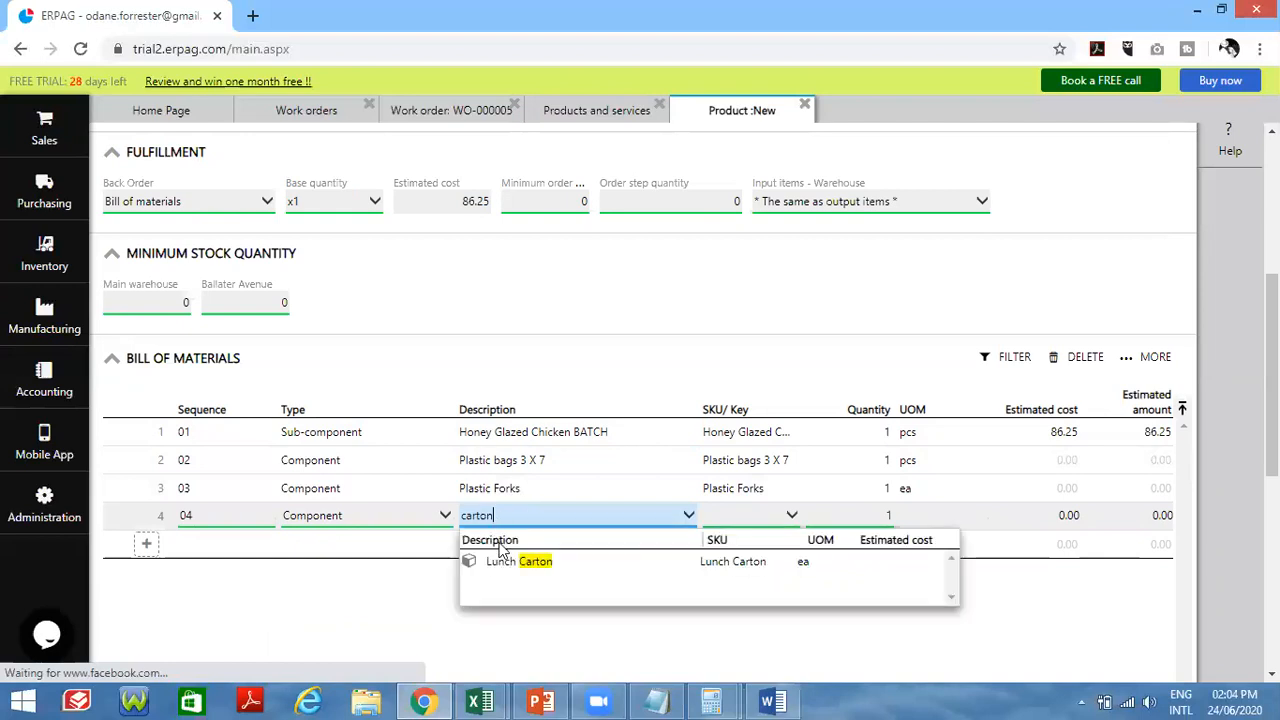
pyautogui.click(505, 560)
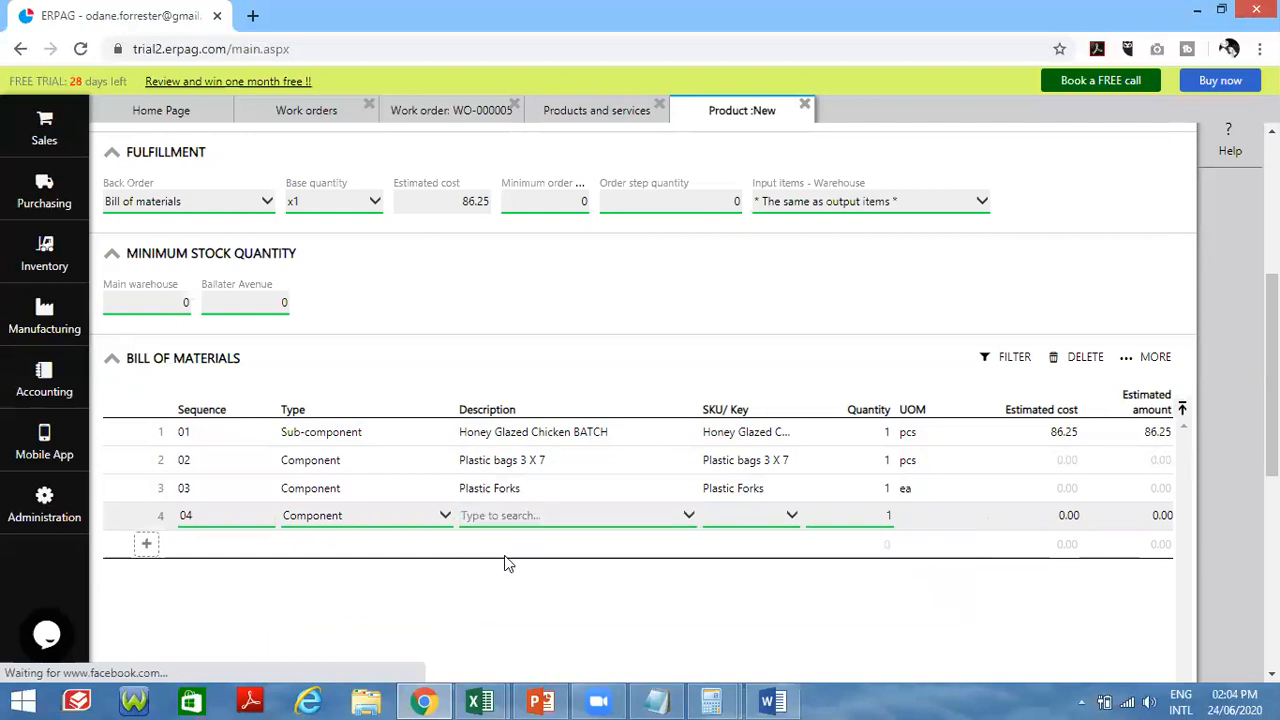
# - Limit the new product's search scope to Point of sale and Sales order only
pyautogui.scroll(1, 1106, 490)
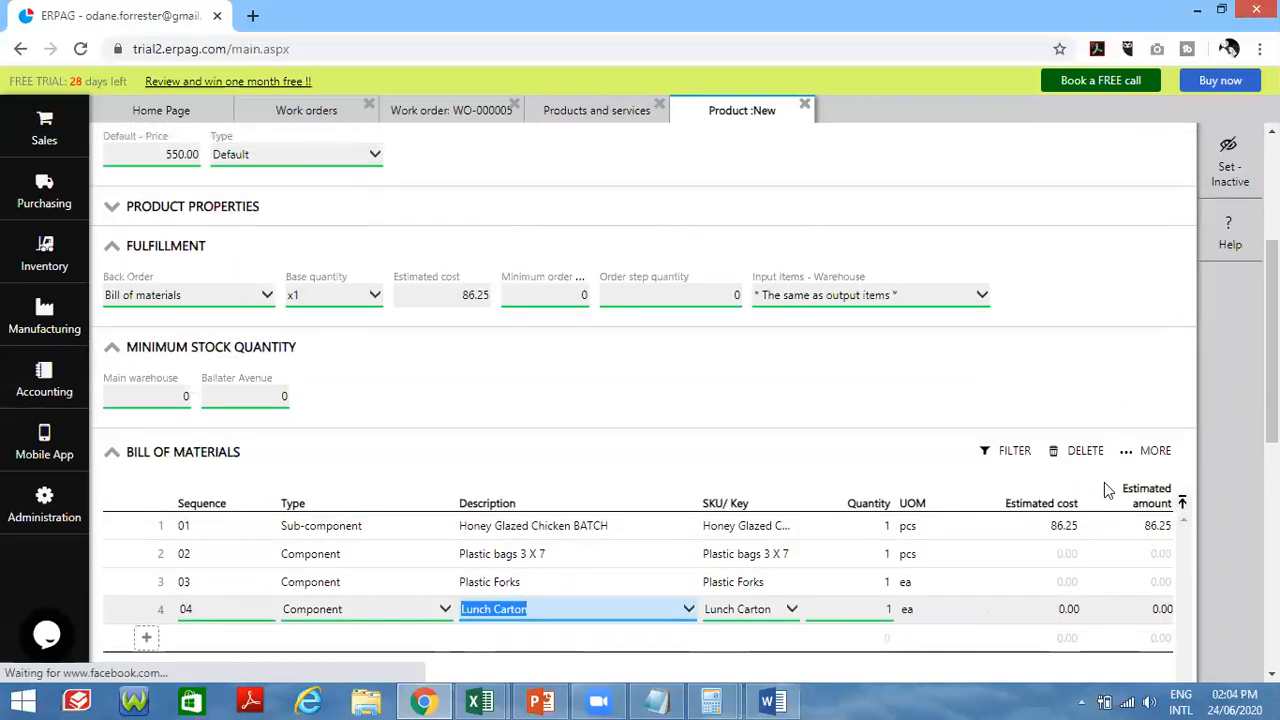
pyautogui.scroll(-2, 1106, 492)
pyautogui.scroll(5, 1106, 492)
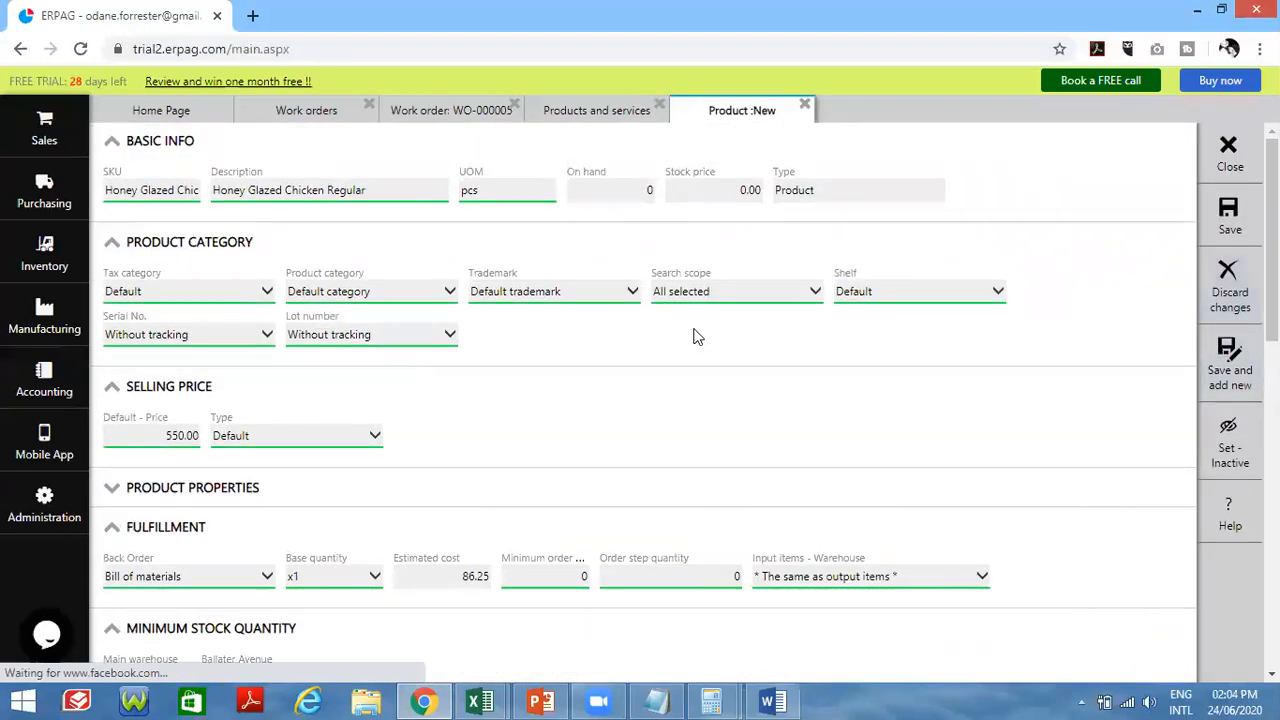
pyautogui.click(728, 293)
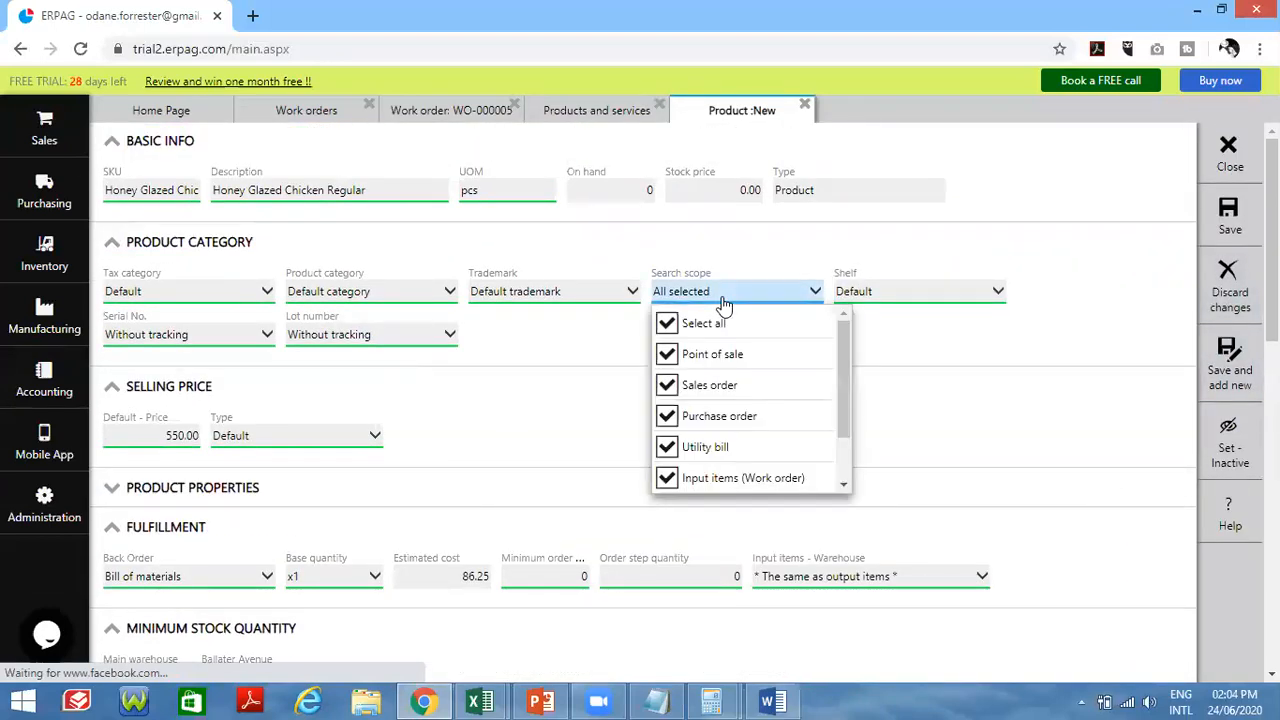
pyautogui.click(666, 322)
pyautogui.click(750, 355)
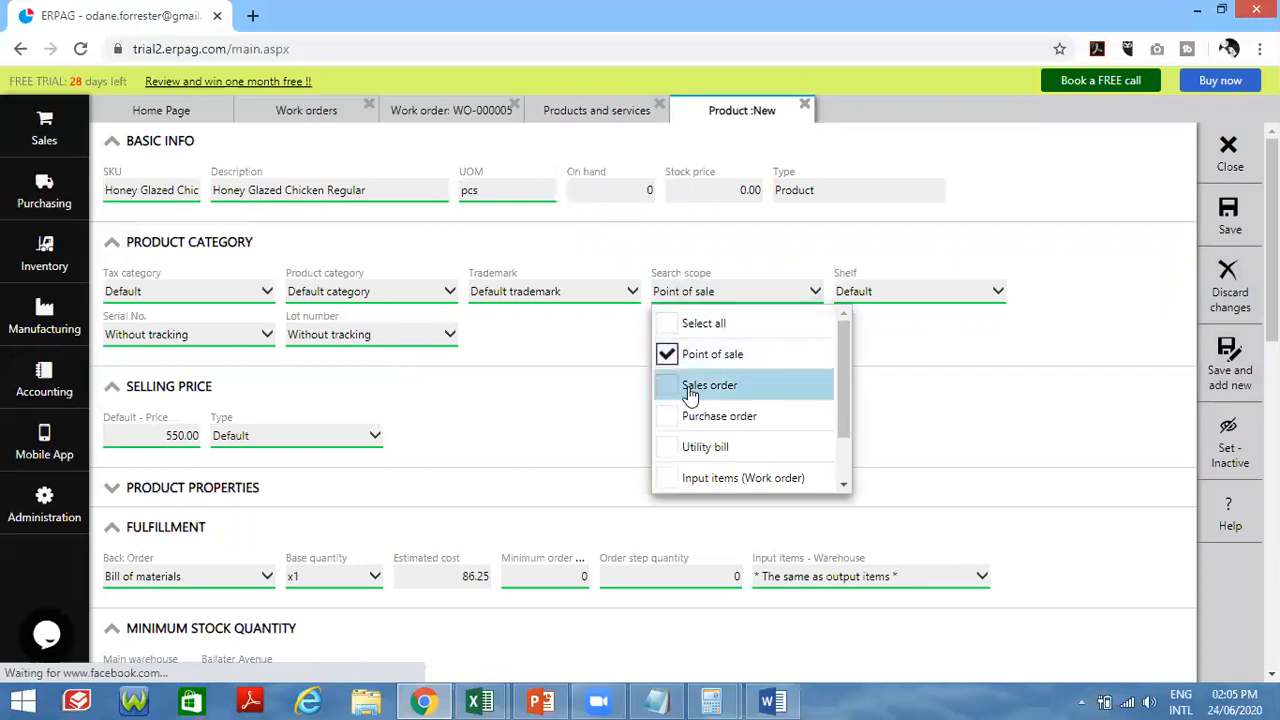
pyautogui.click(749, 387)
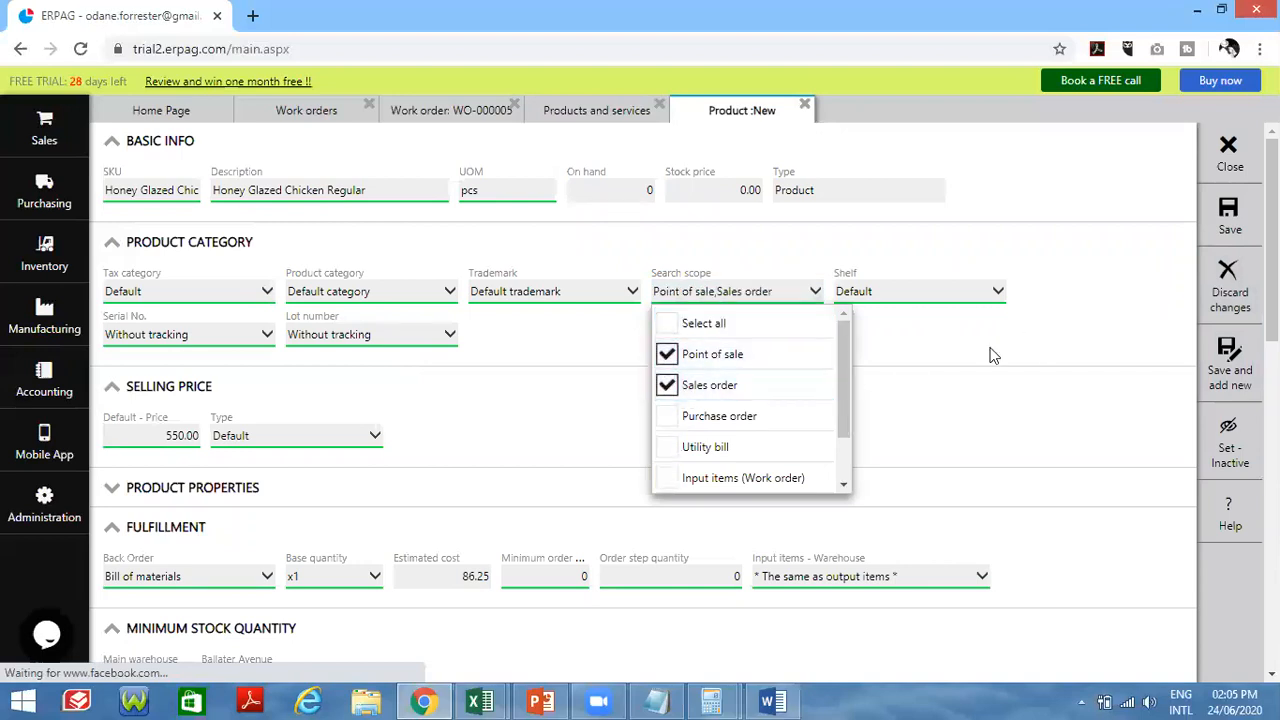
pyautogui.click(1070, 222)
# - Review the new product's details and save the Honey Glazed Chicken Regular product
pyautogui.scroll(-1, 1000, 337)
pyautogui.scroll(1, 1003, 341)
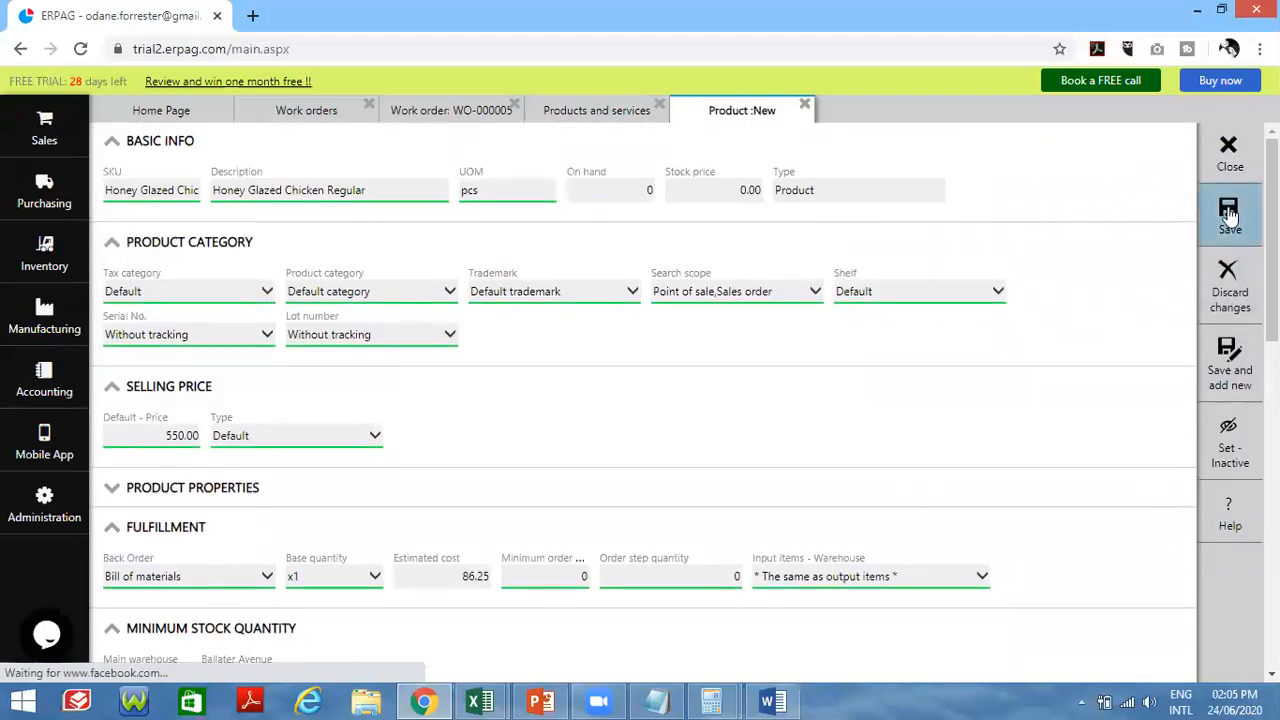
pyautogui.scroll(-1, 1037, 297)
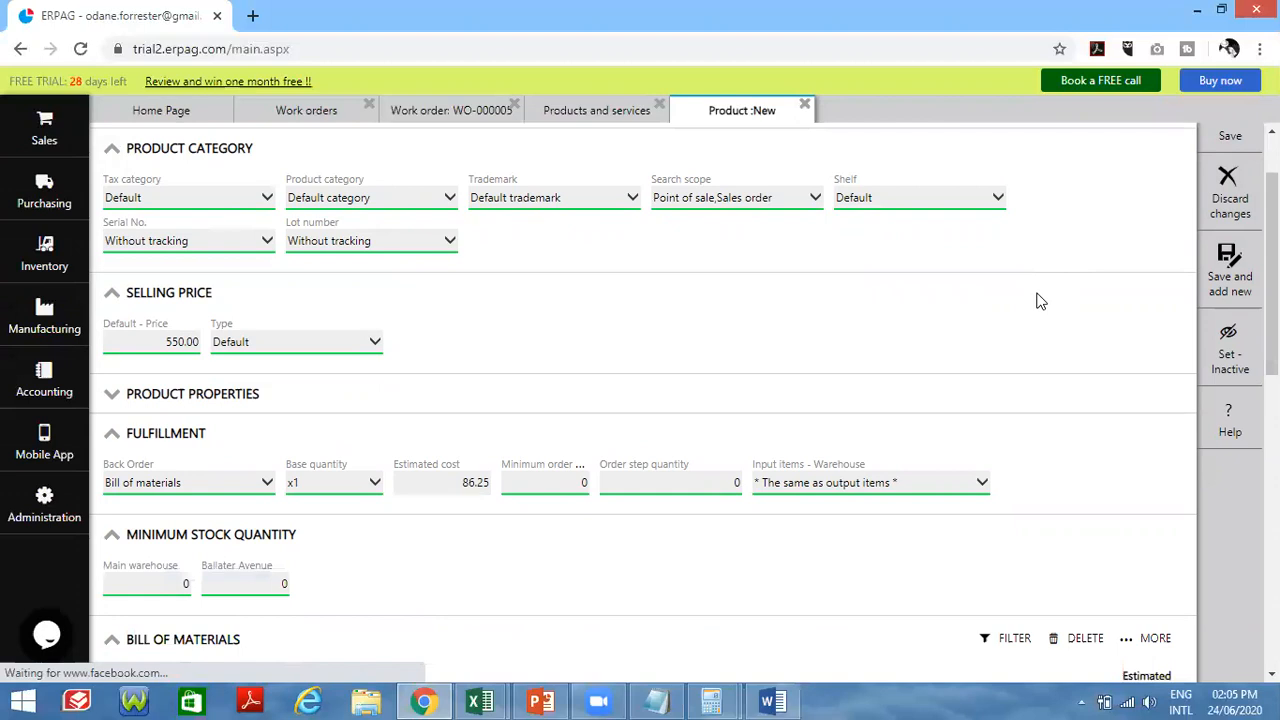
pyautogui.scroll(-1, 1039, 302)
pyautogui.scroll(2, 1037, 297)
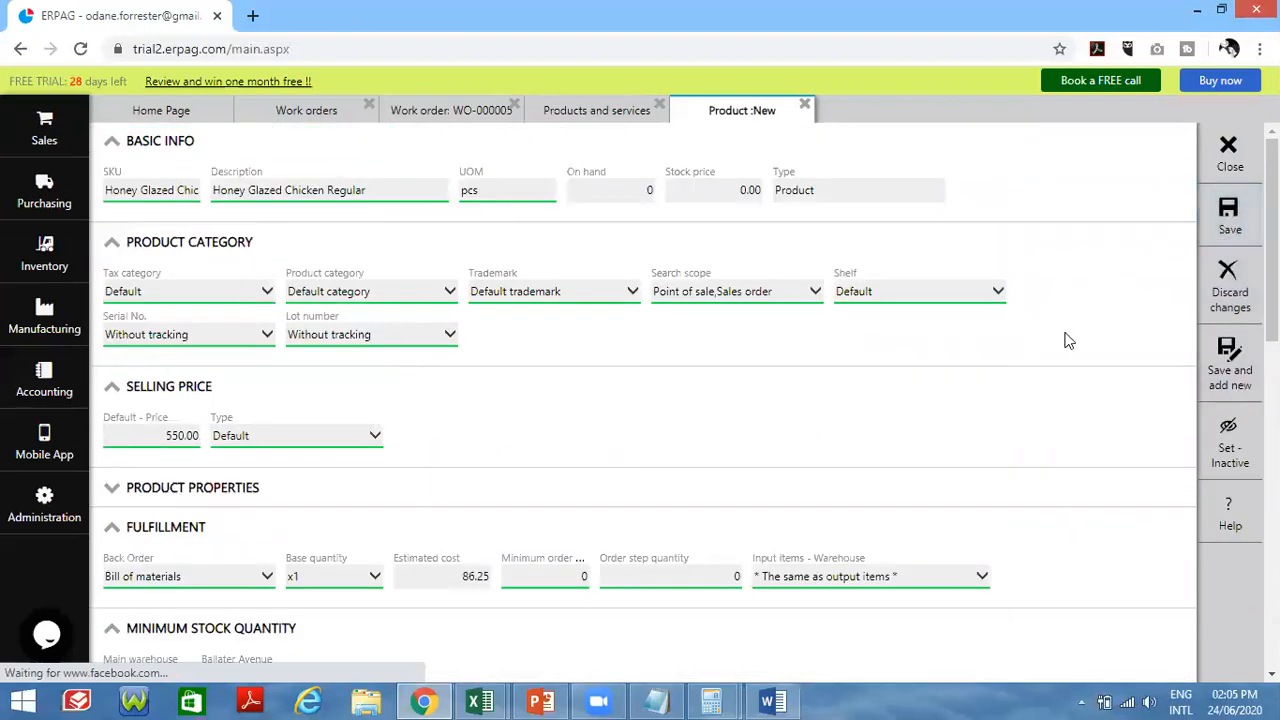
pyautogui.click(1222, 222)
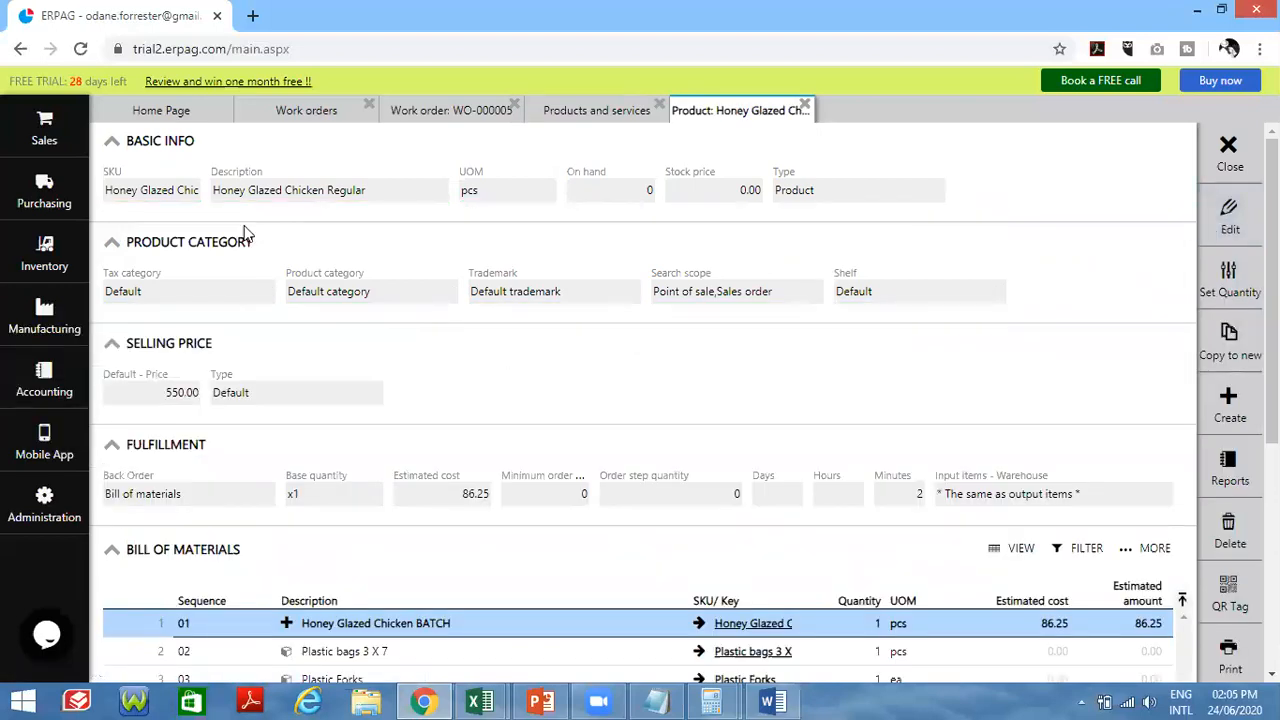
# - Start a new point-of-sale receipt and add one Honey Glazed Chicken Regular to it
pyautogui.click(48, 128)
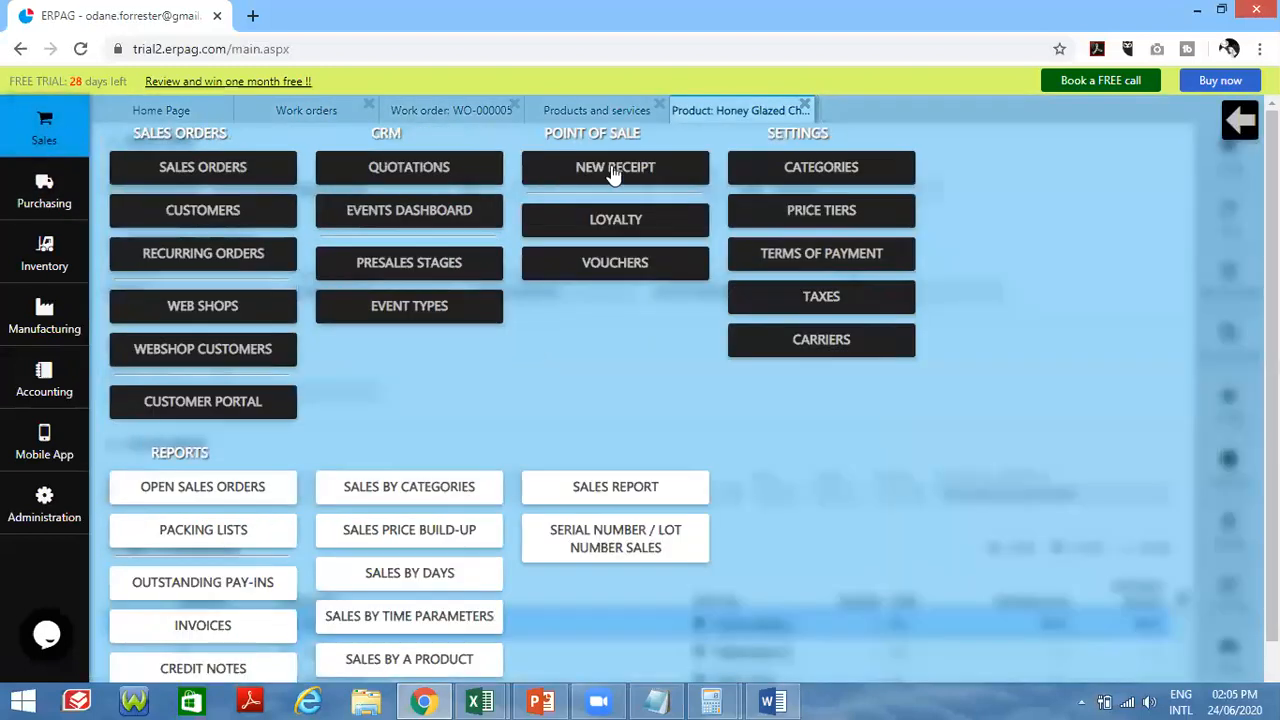
pyautogui.click(615, 168)
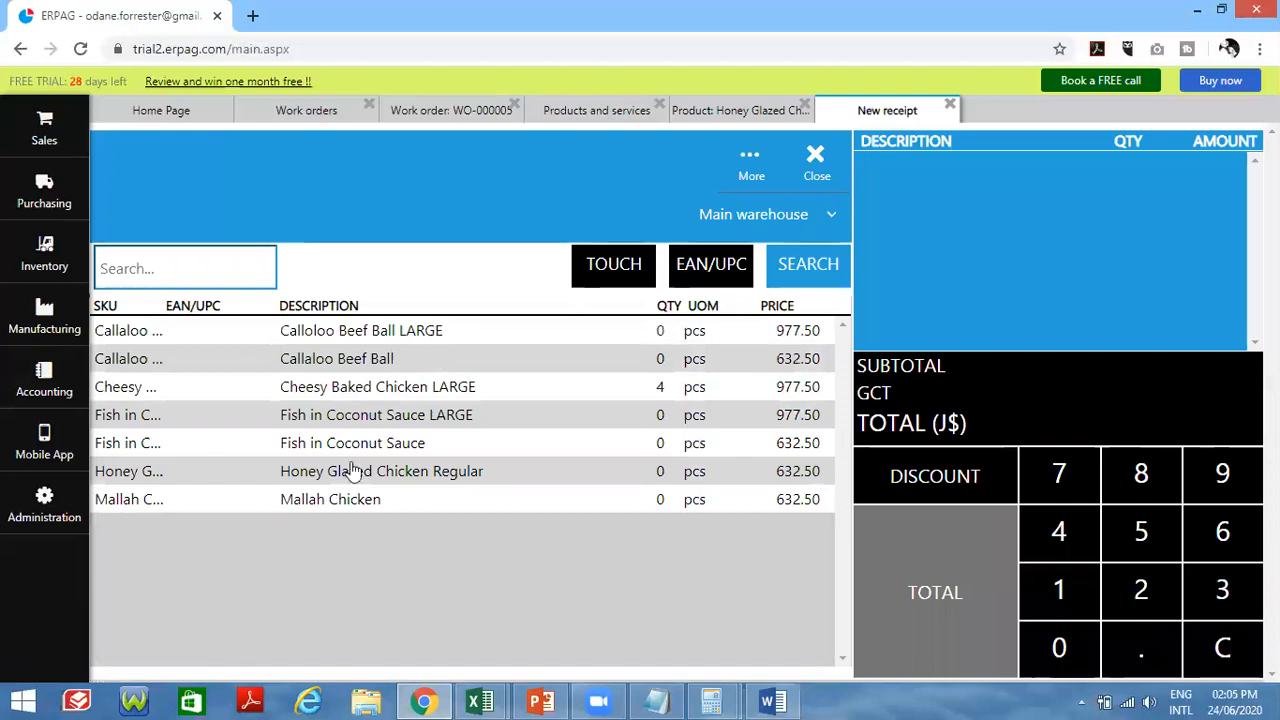
pyautogui.click(312, 471)
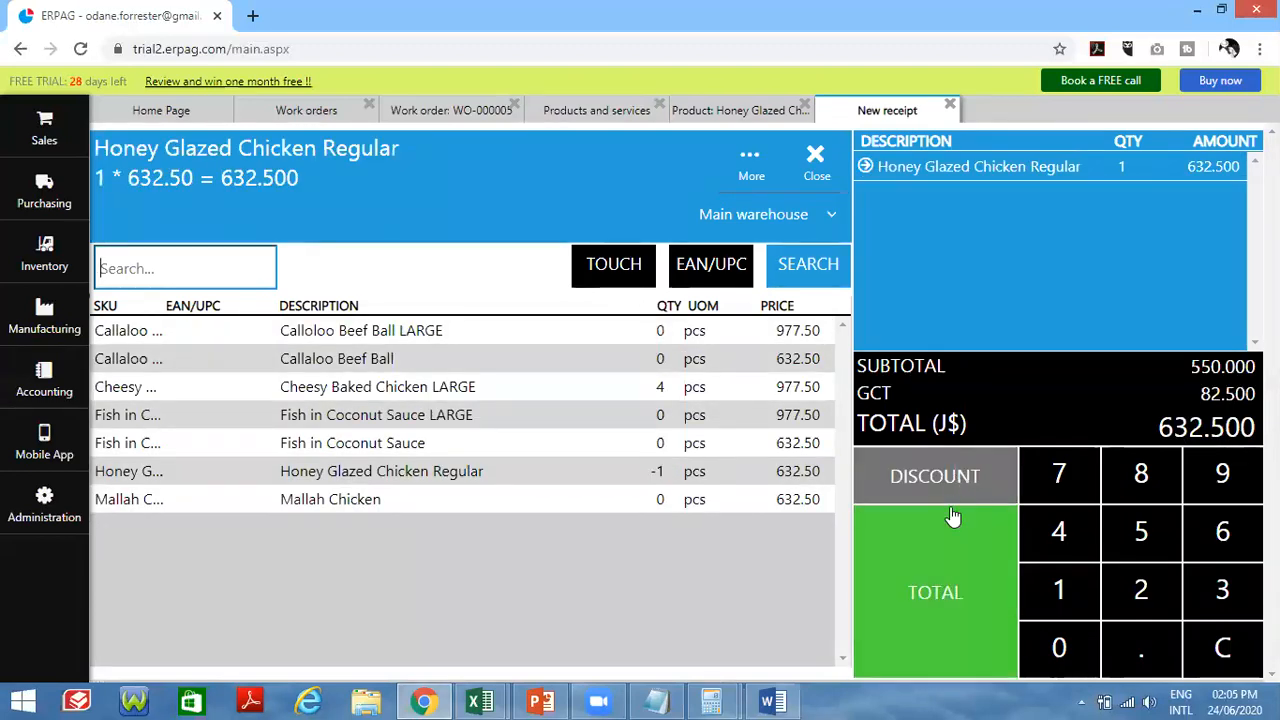
# - Total the receipt for cash payment and try to print it
pyautogui.click(948, 565)
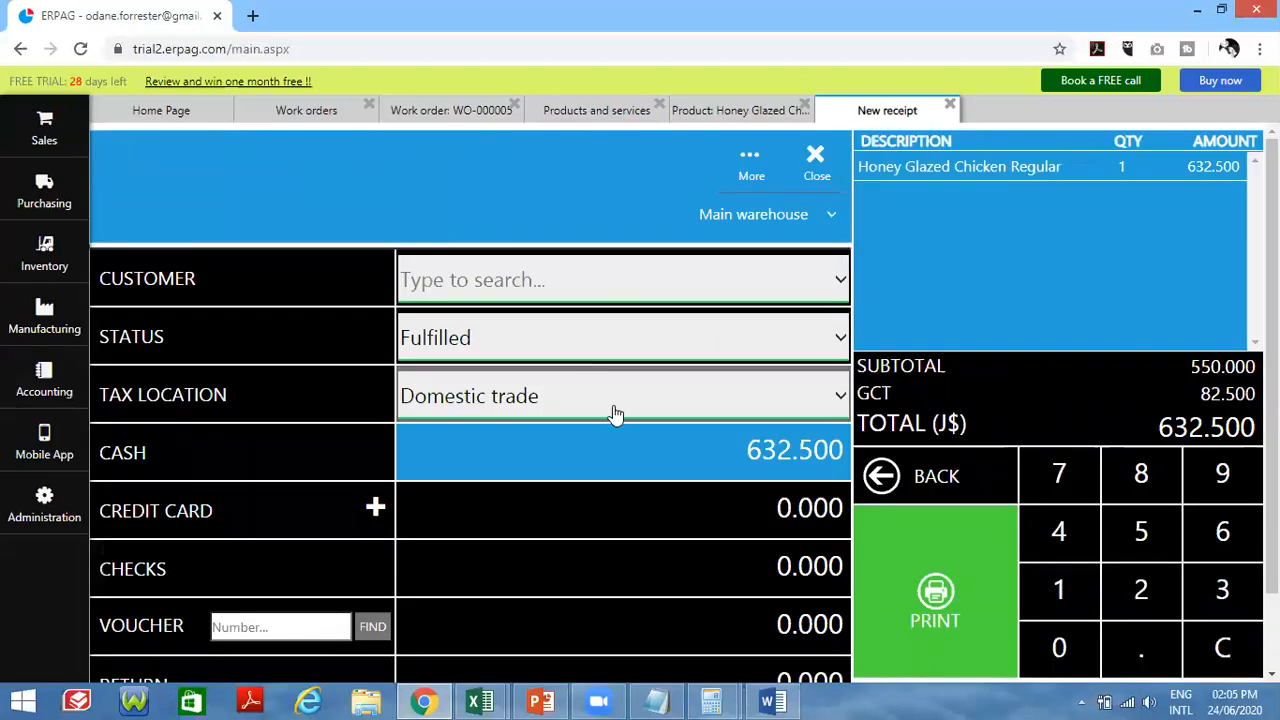
pyautogui.click(958, 542)
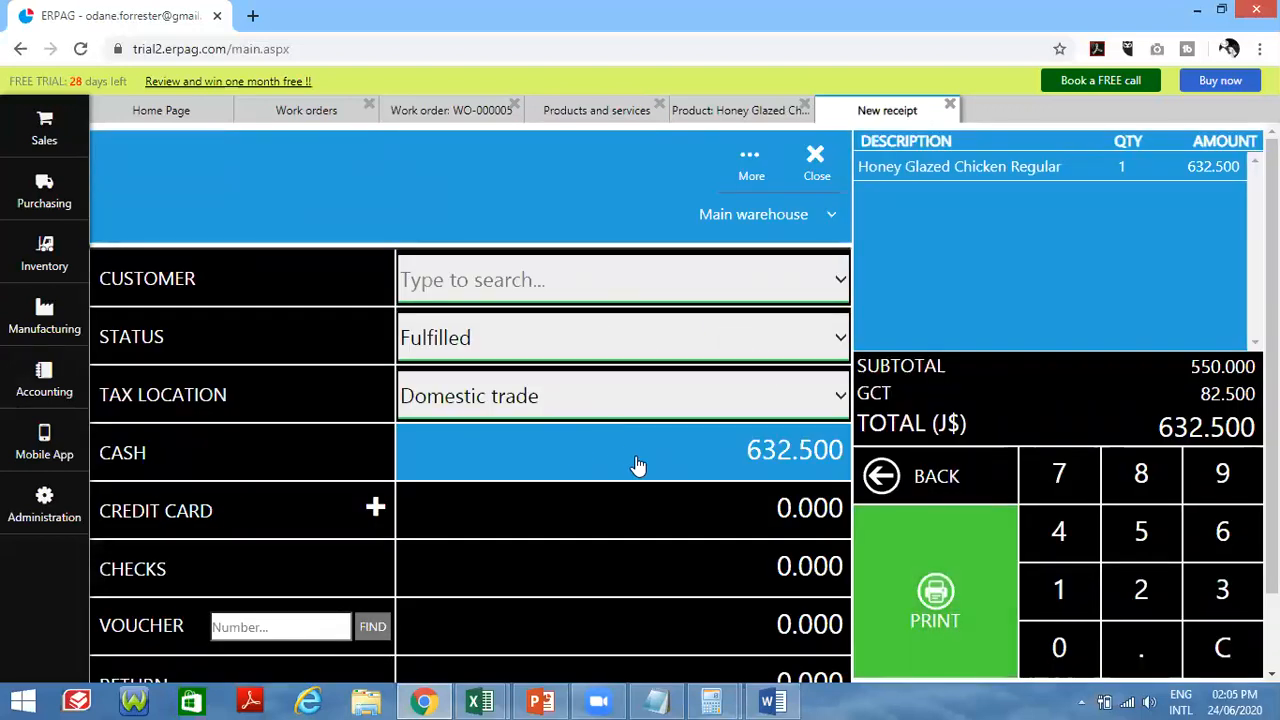
pyautogui.click(945, 585)
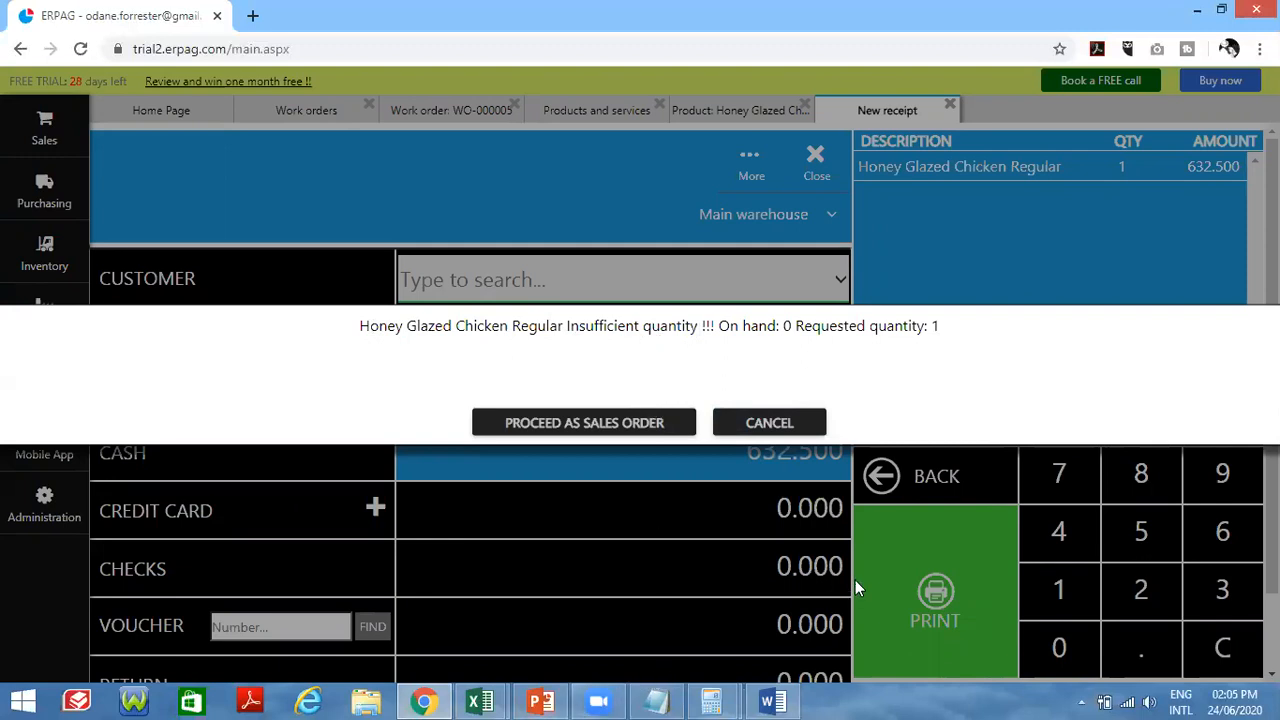
# - Examine the Blockly script in the desktop image ERPAG - Auto Work Order using Photos, and return to the receipt in Chrome
pyautogui.press('super+d')
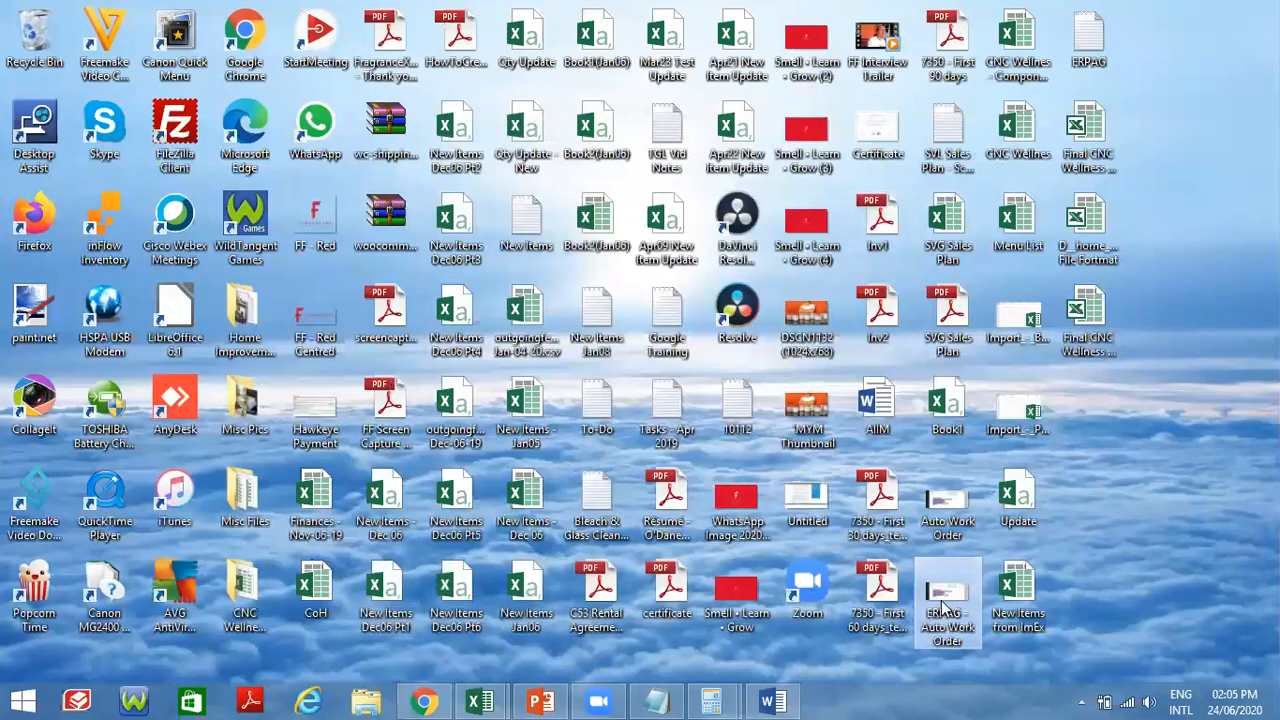
pyautogui.rightClick(937, 608)
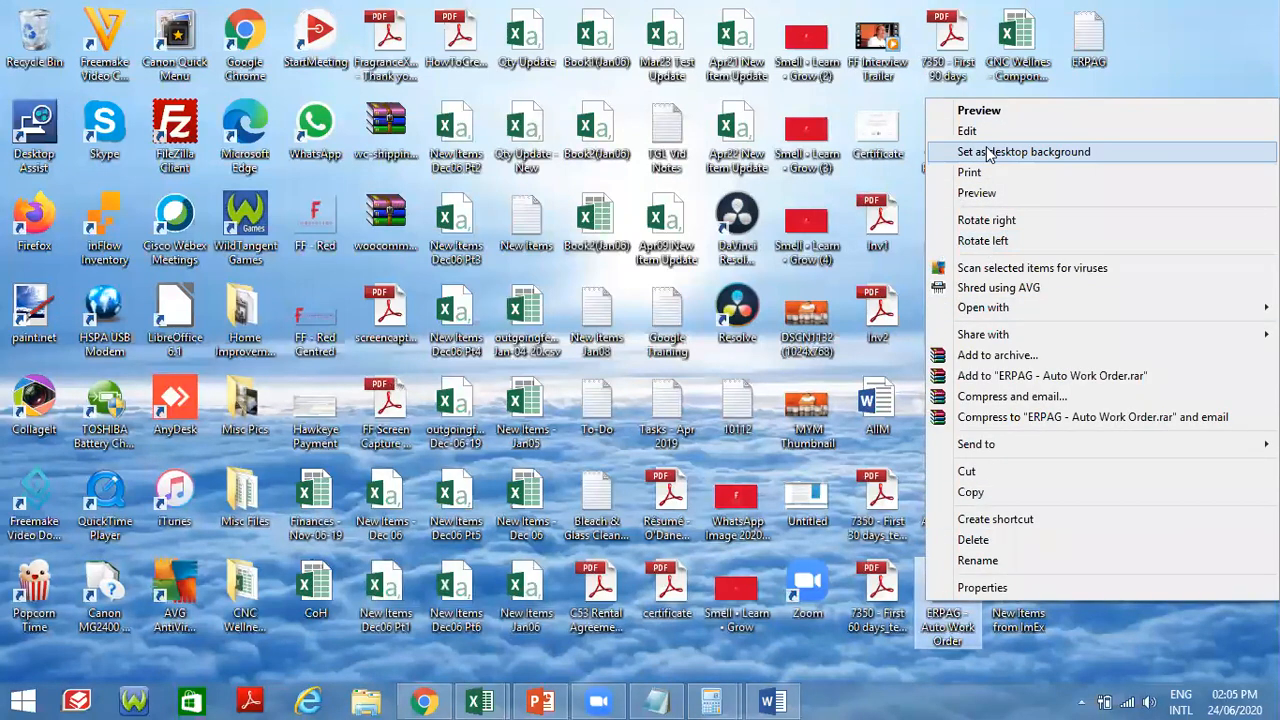
pyautogui.moveTo(977, 317)
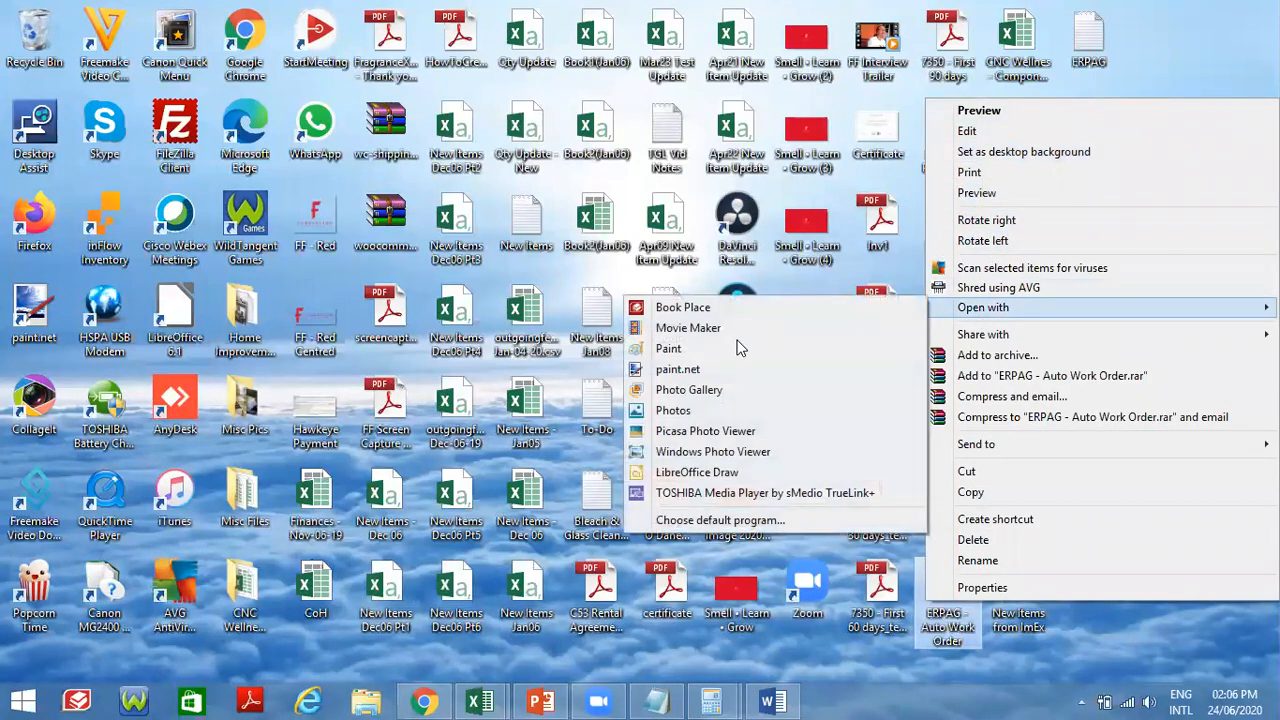
pyautogui.click(705, 410)
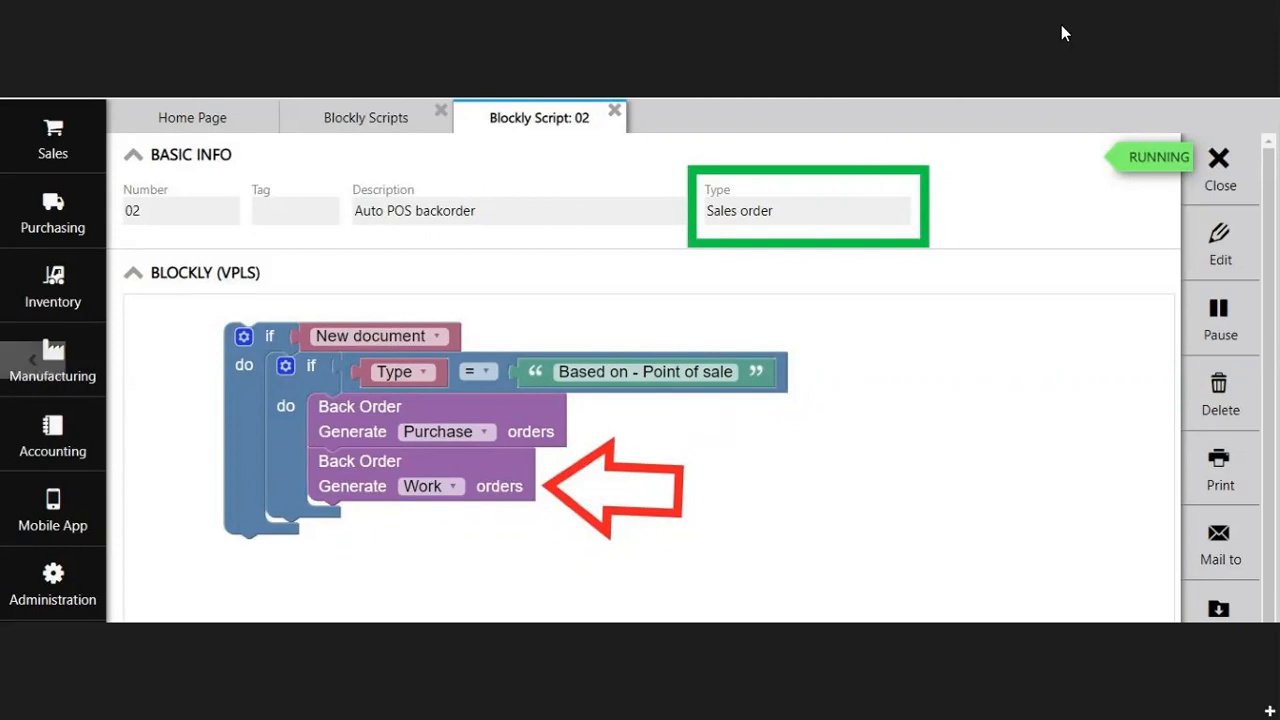
pyautogui.moveTo(1274, 5)
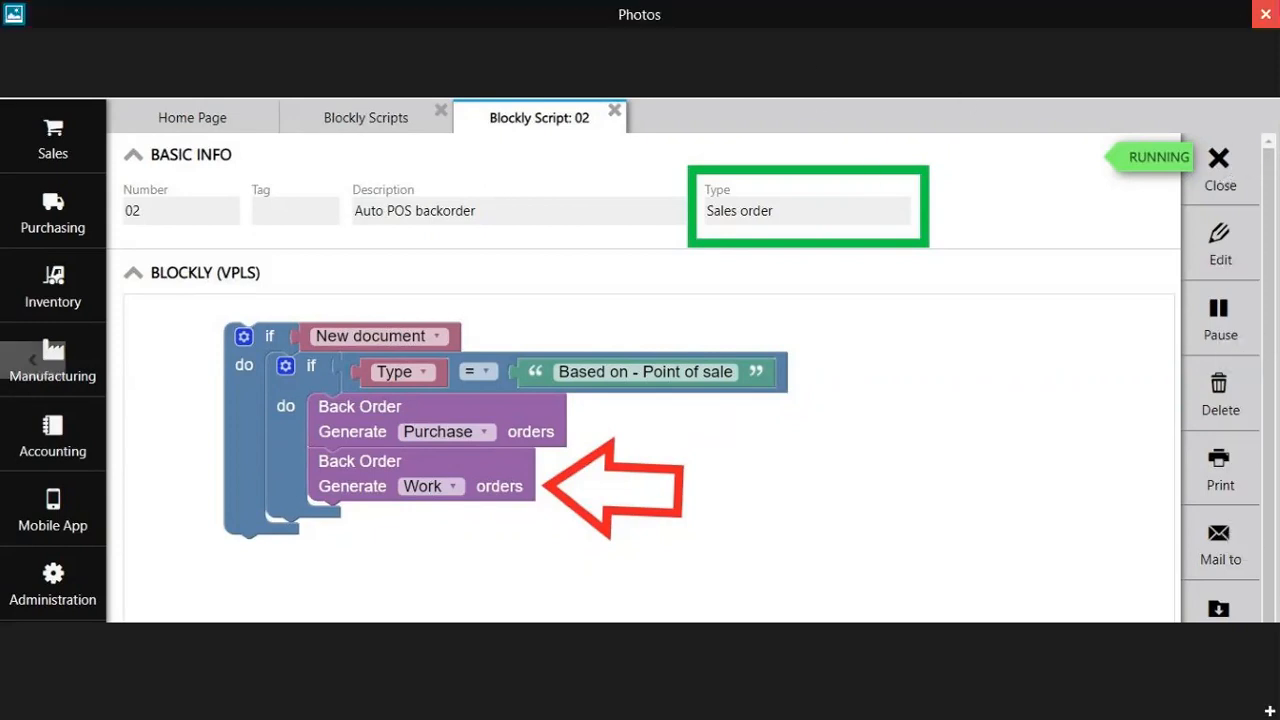
pyautogui.hotkey('alt', 'F4')
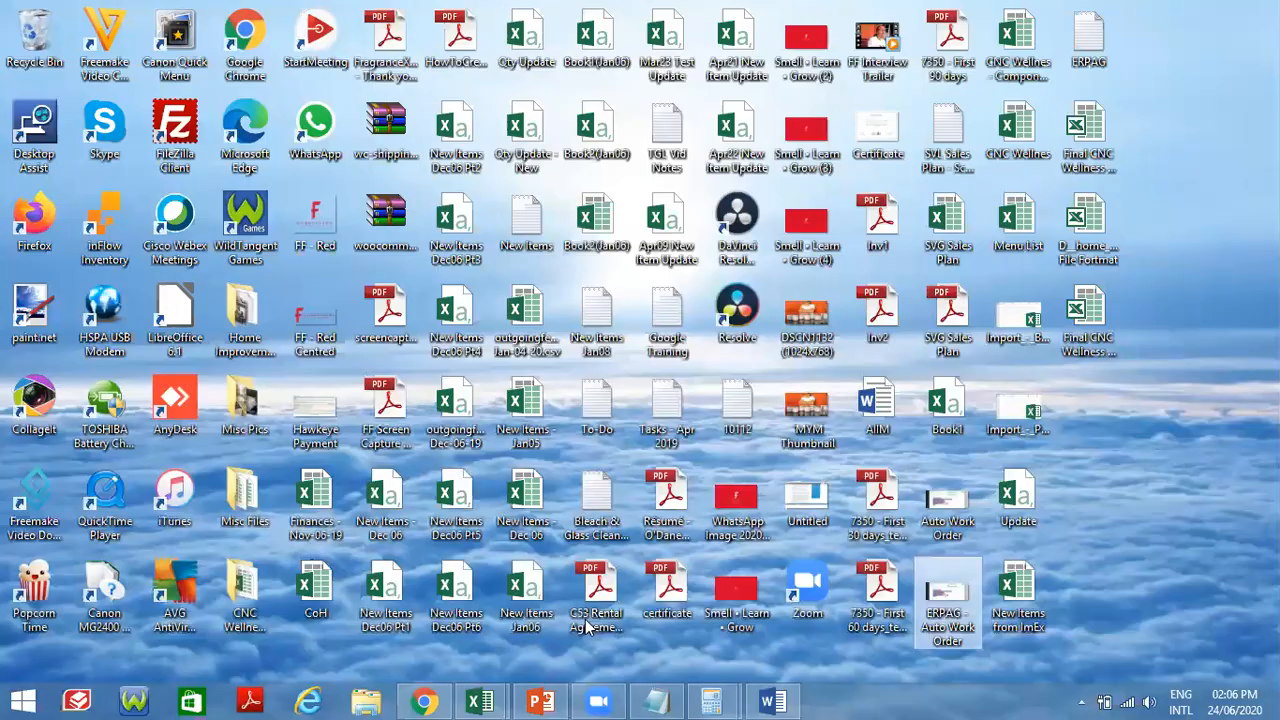
pyautogui.click(422, 700)
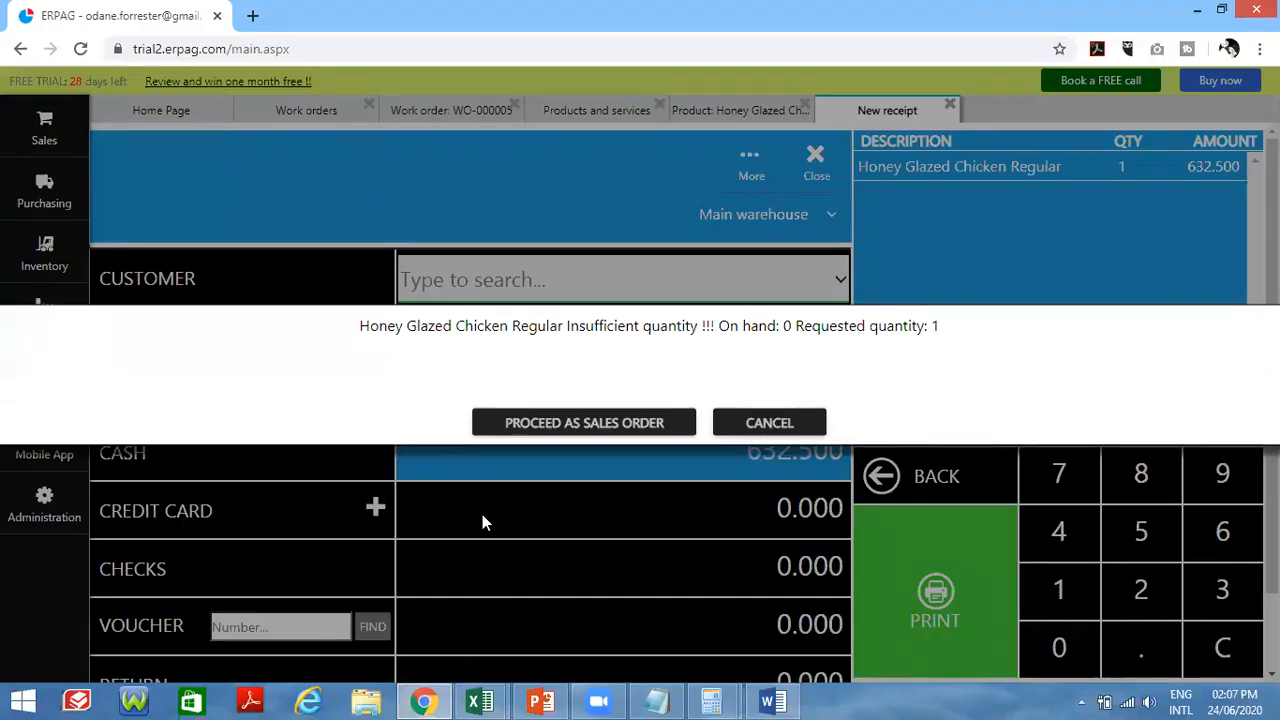